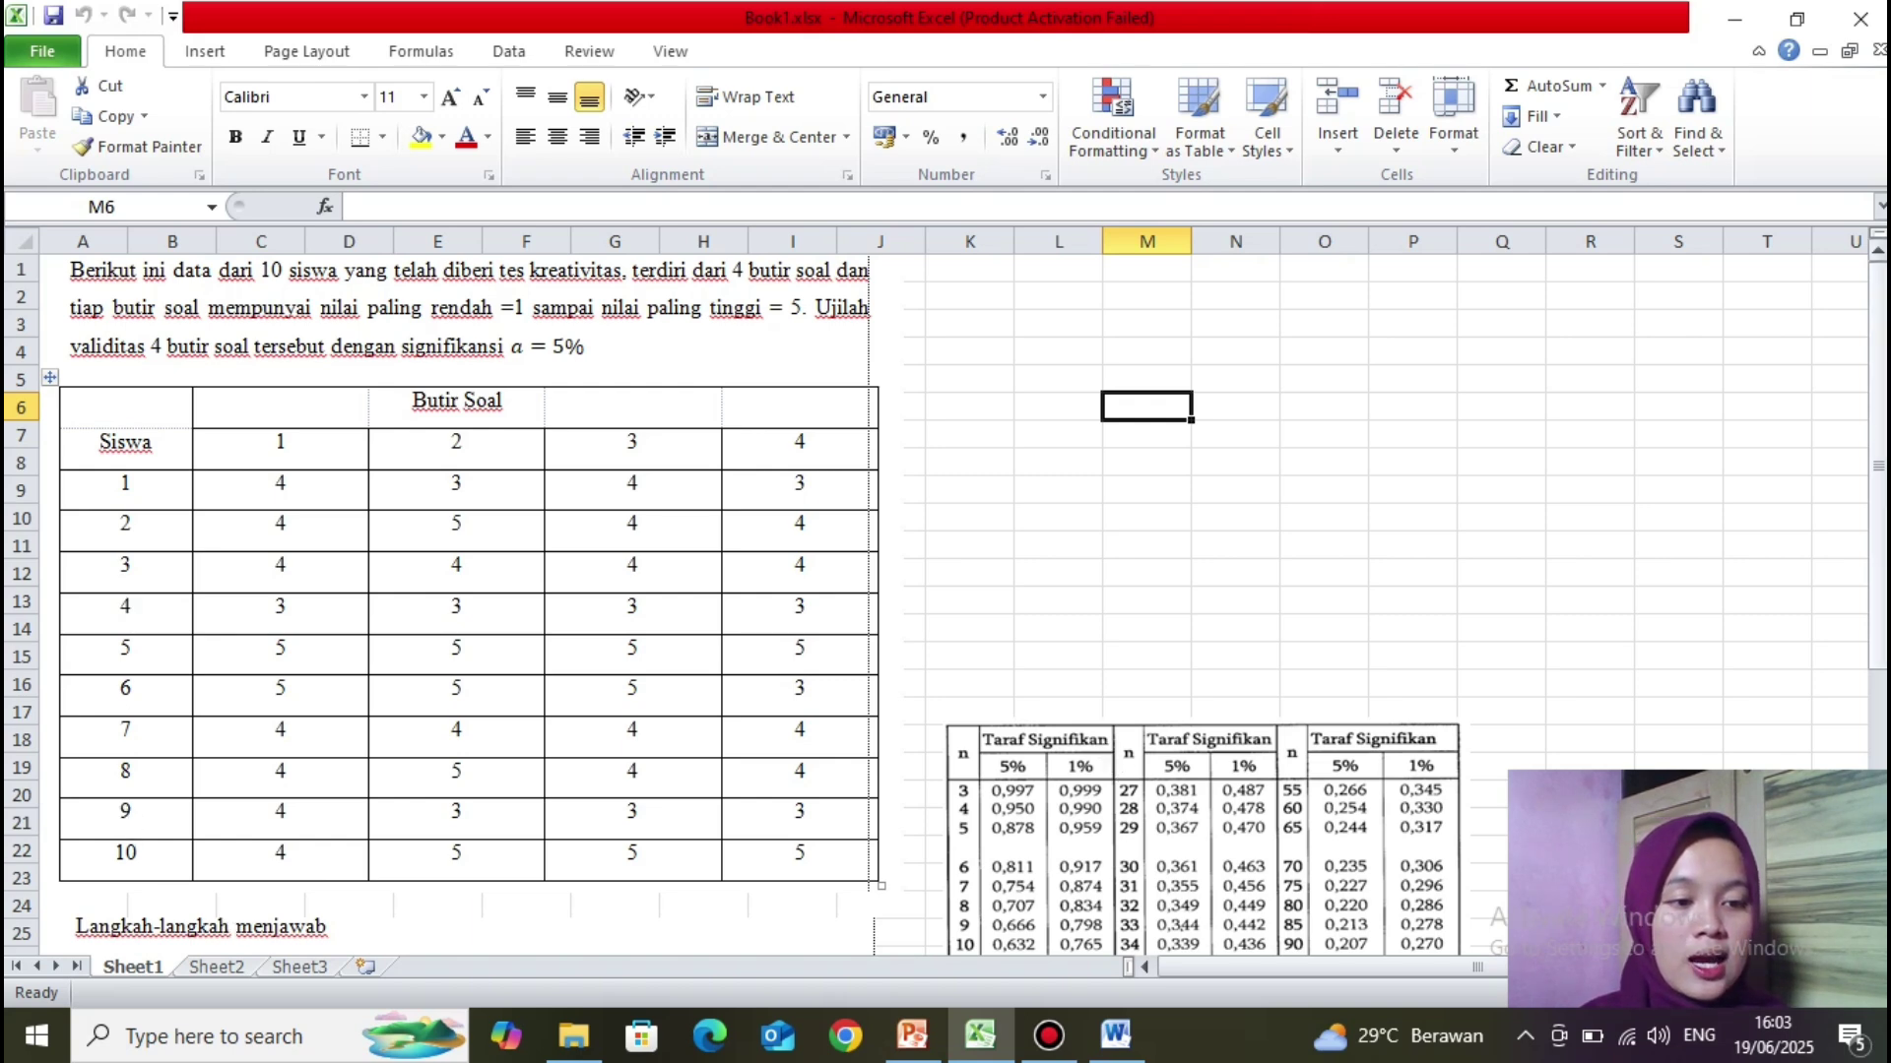
Step: Clear the existing totals for all ten students in cells F5:F14 on Sheet2
drag(1882, 567, 1882, 788)
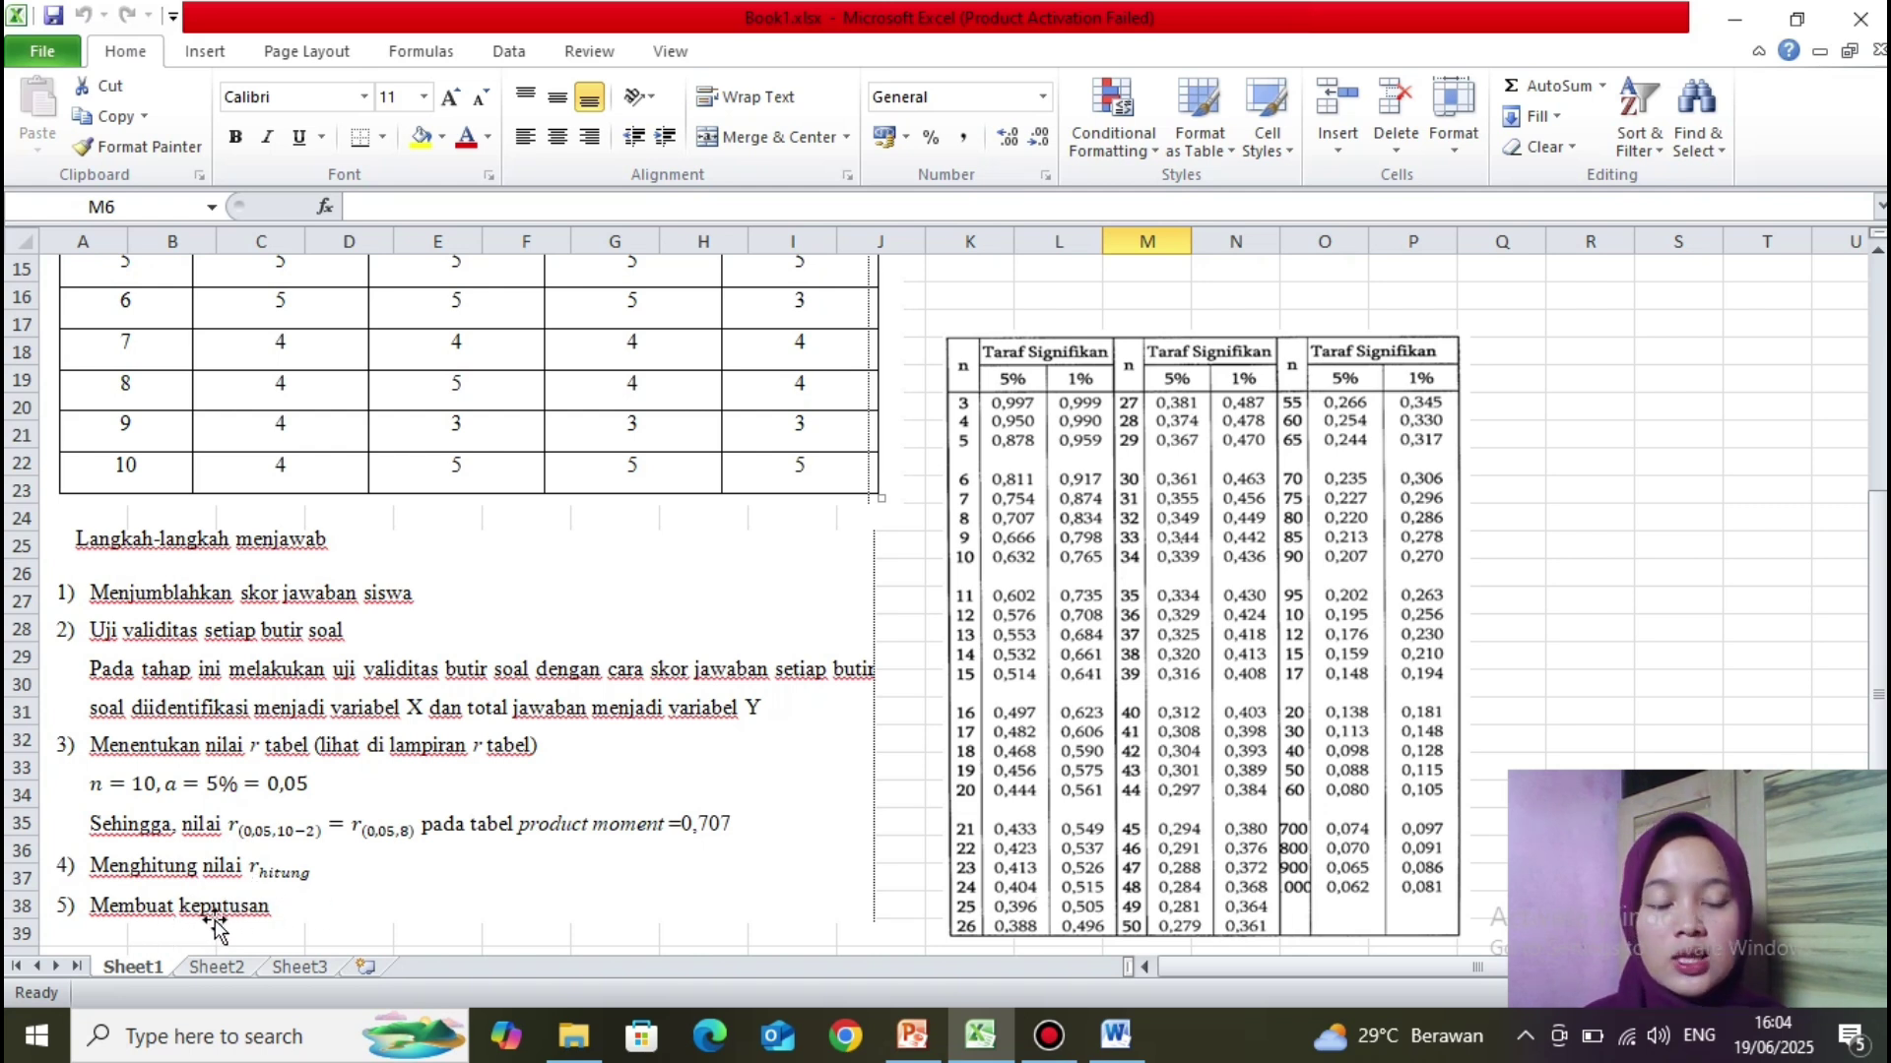
click(216, 968)
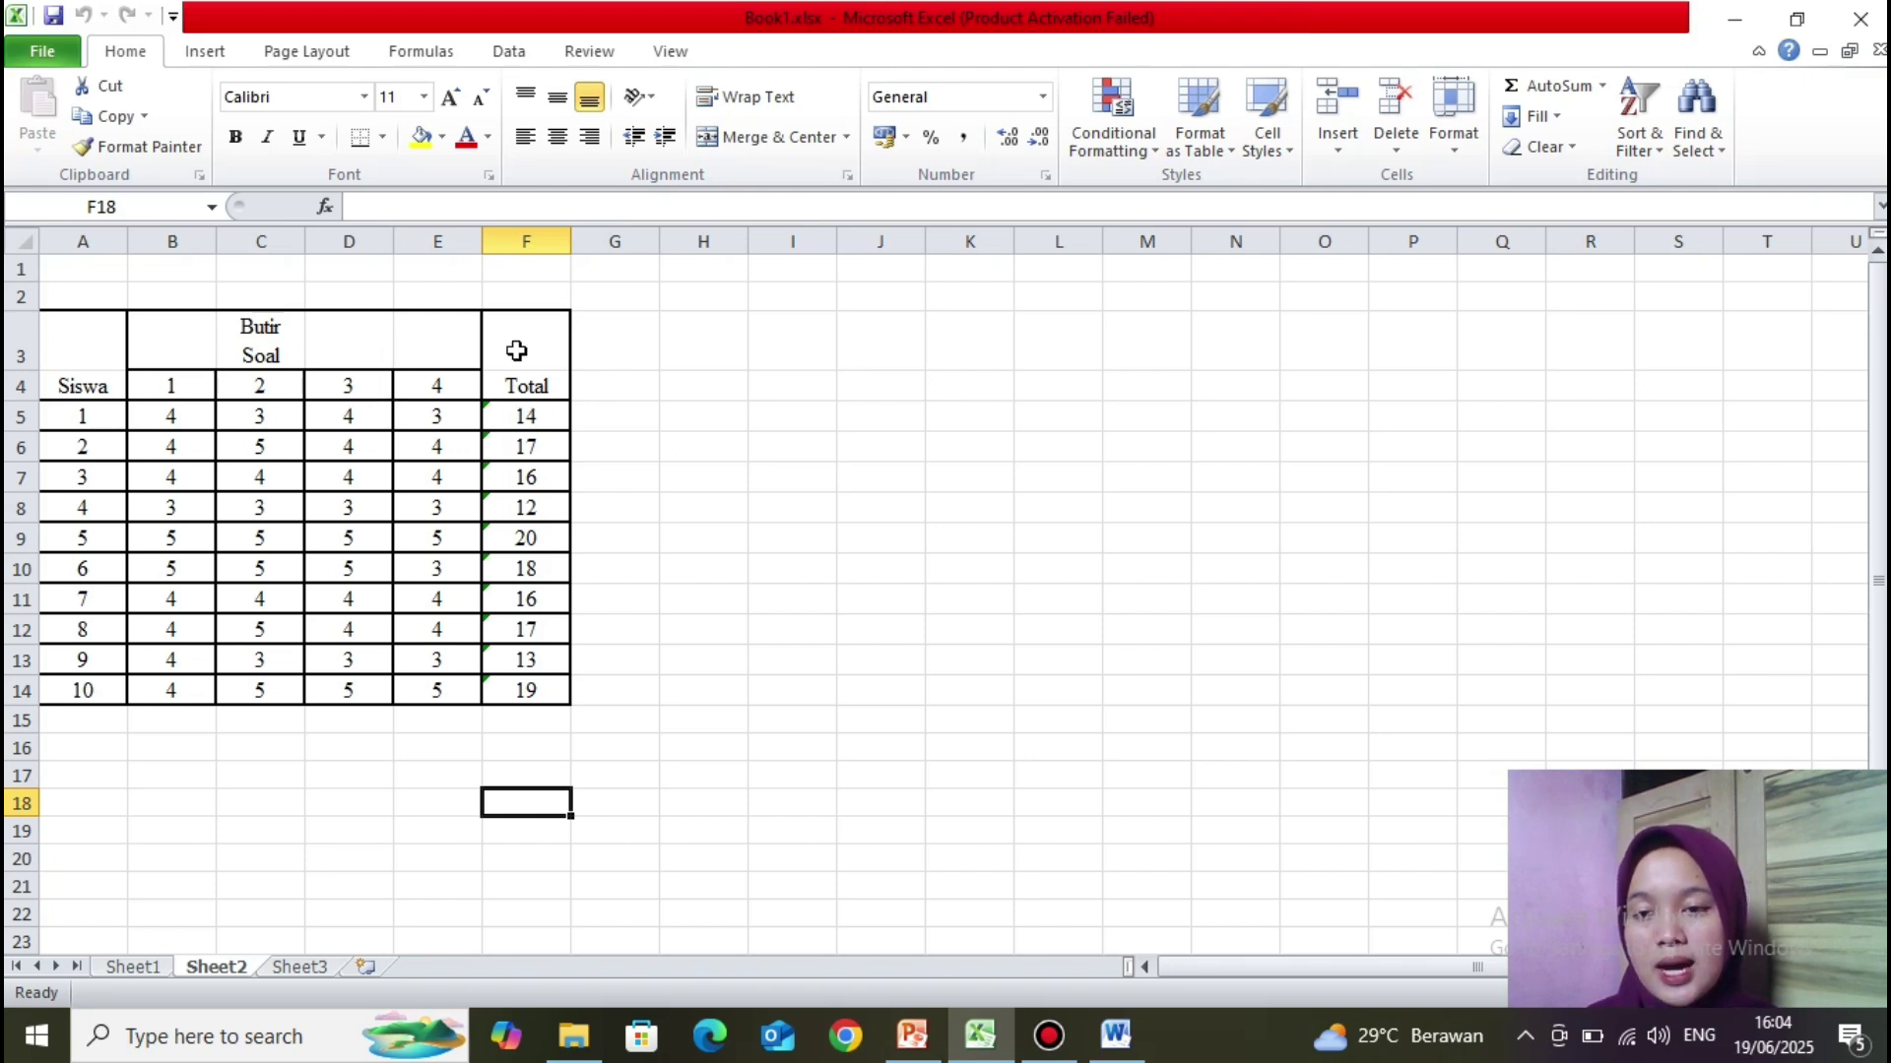
click(527, 418)
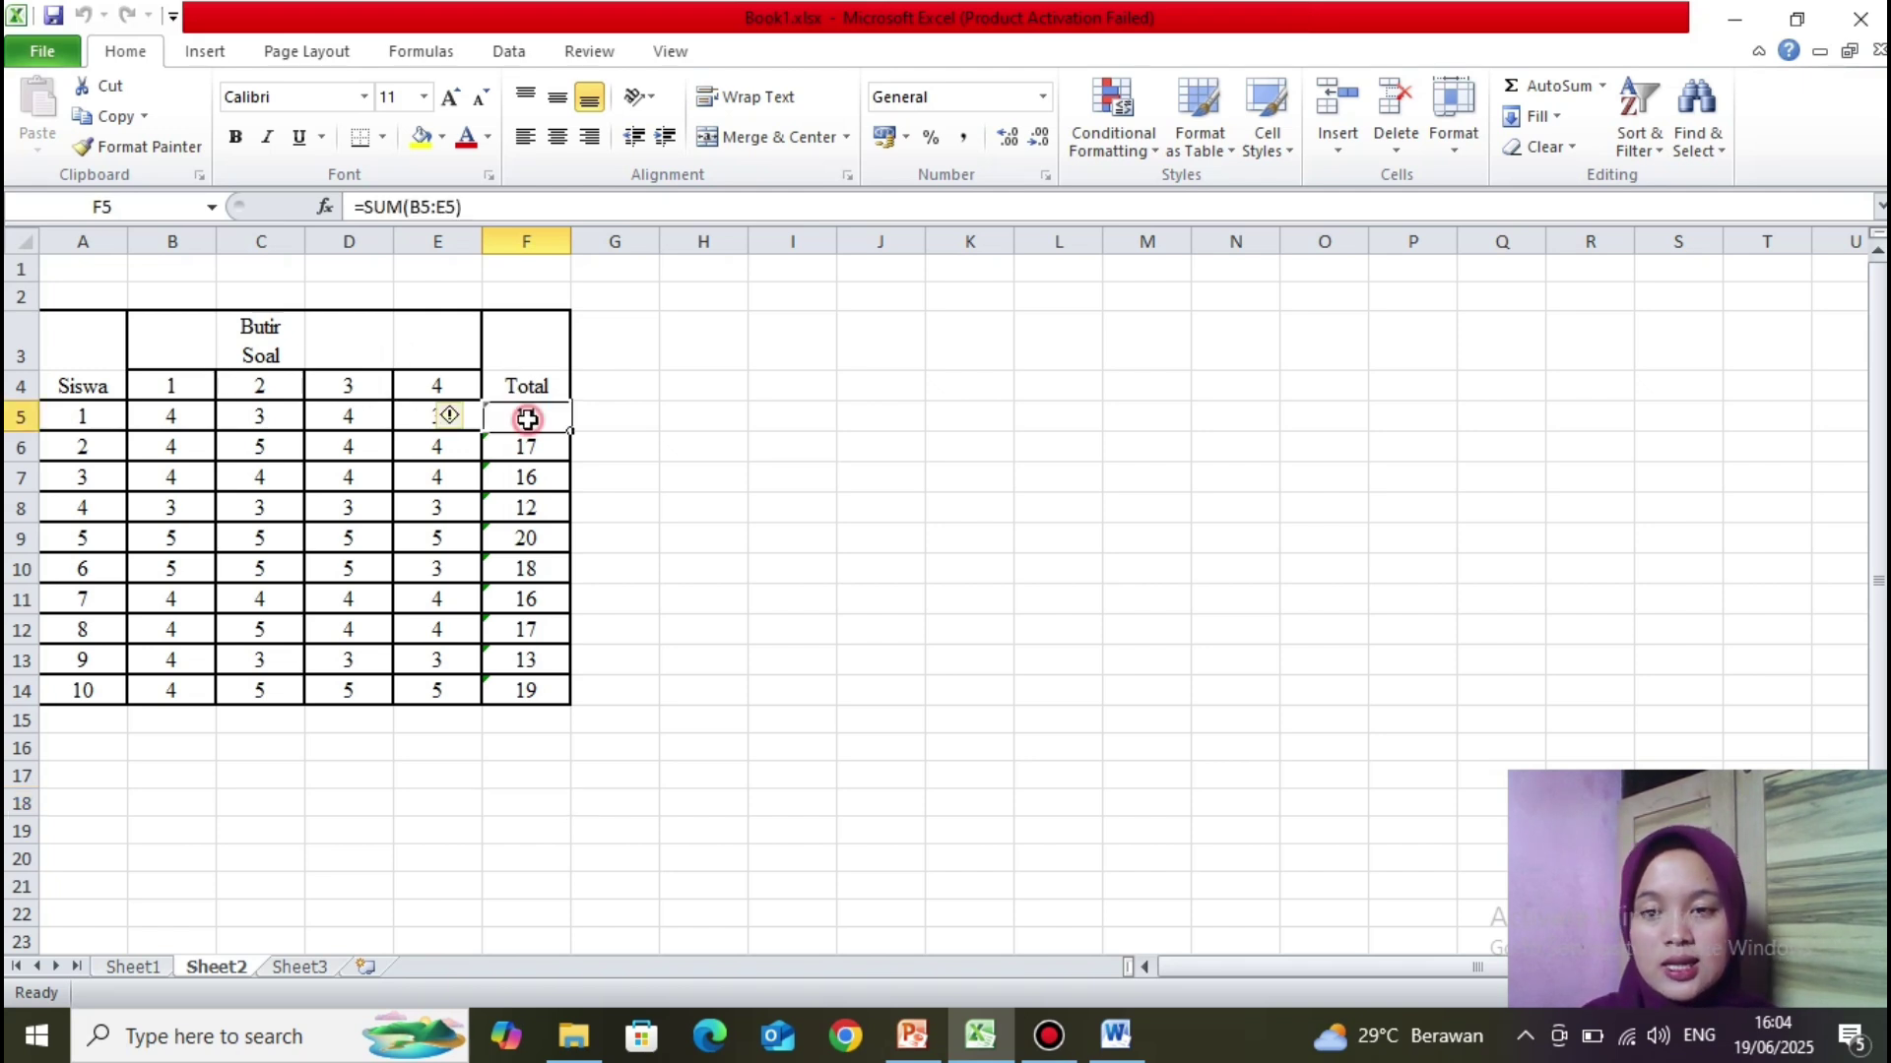
key(BackSpace)
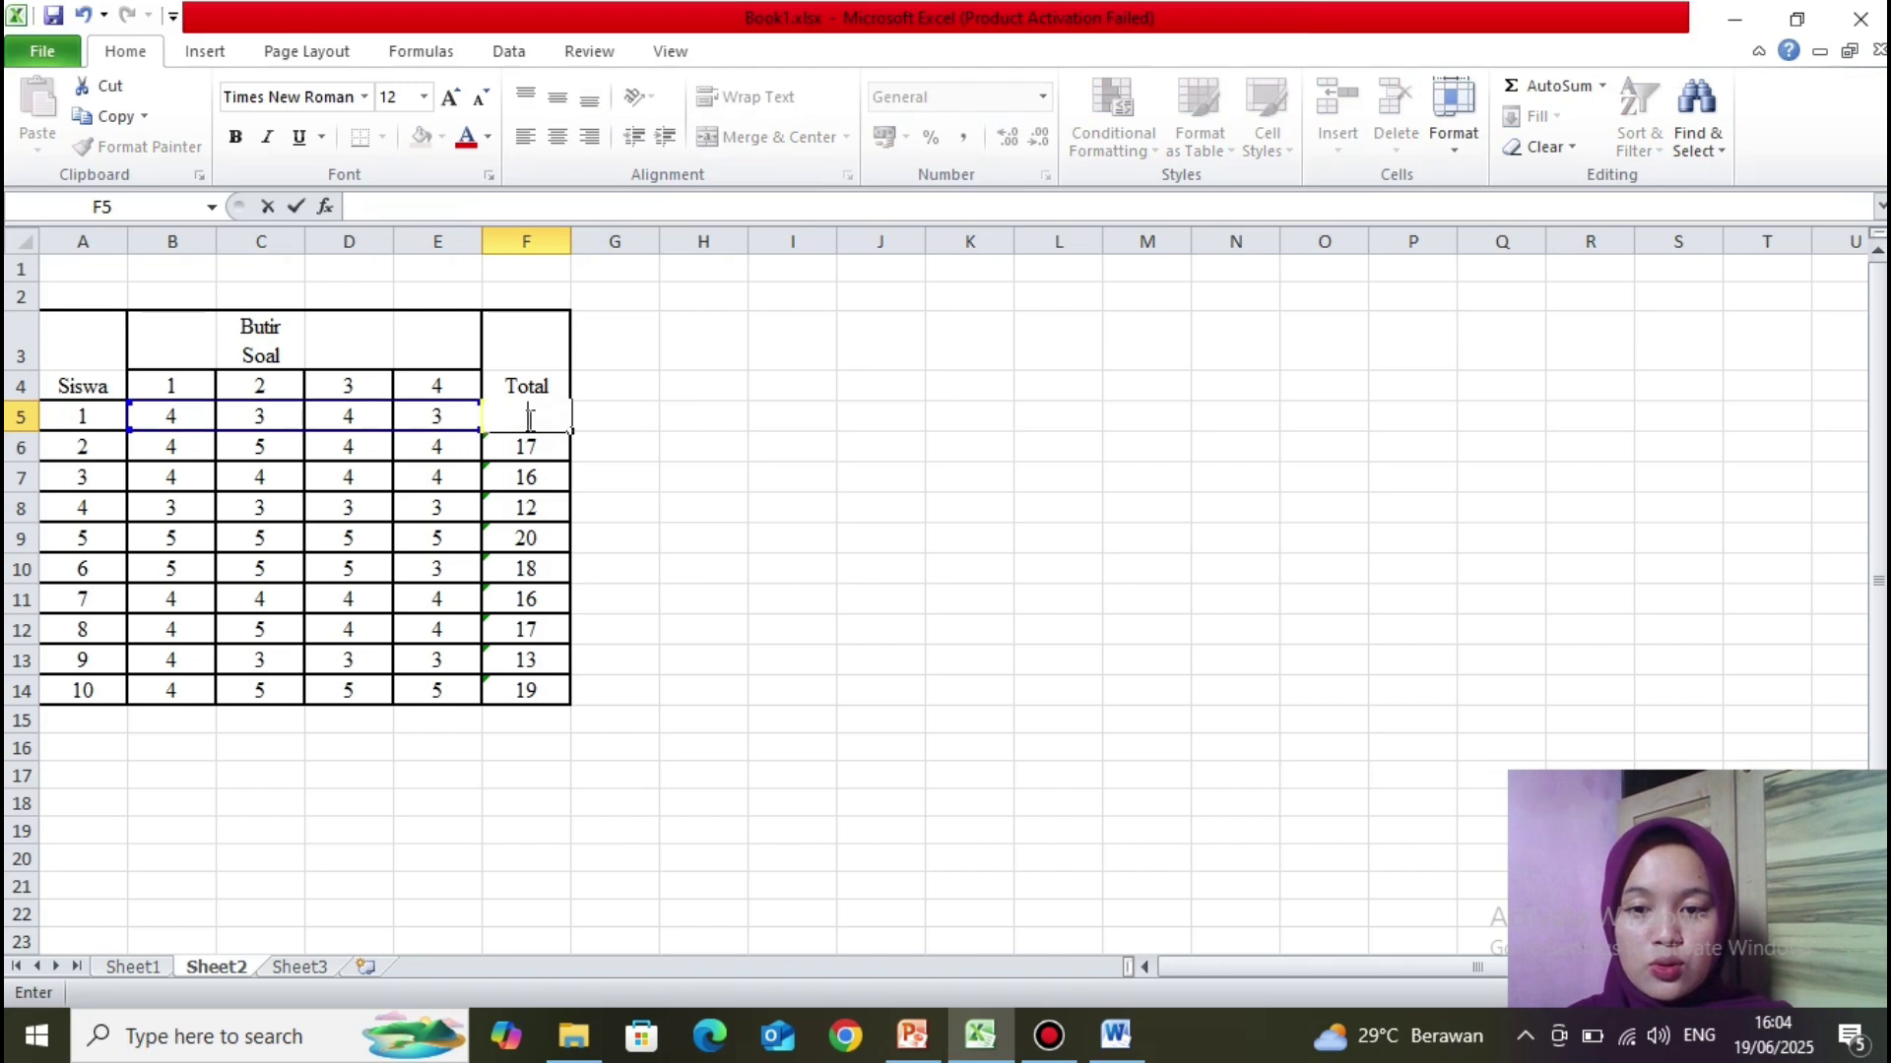
key(Return)
key(BackSpace)
key(Return)
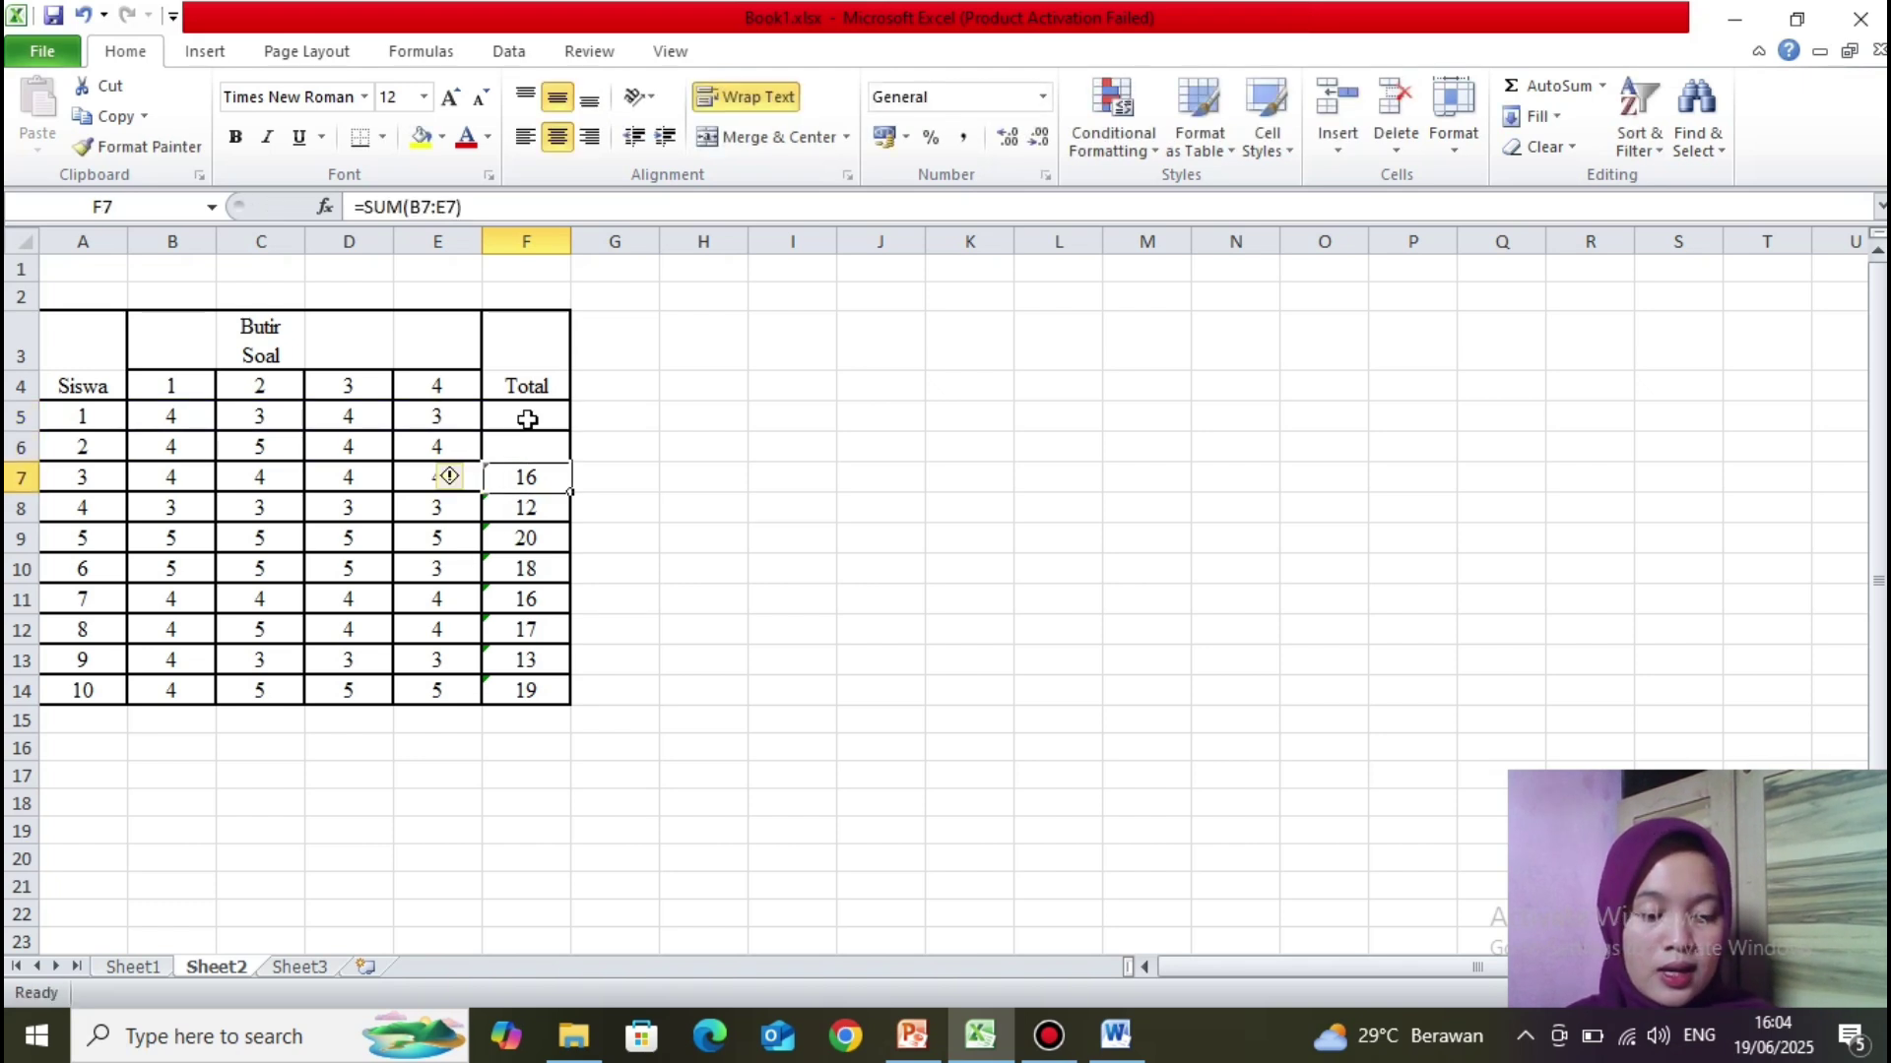
key(BackSpace)
key(Return)
key(BackSpace)
key(Return)
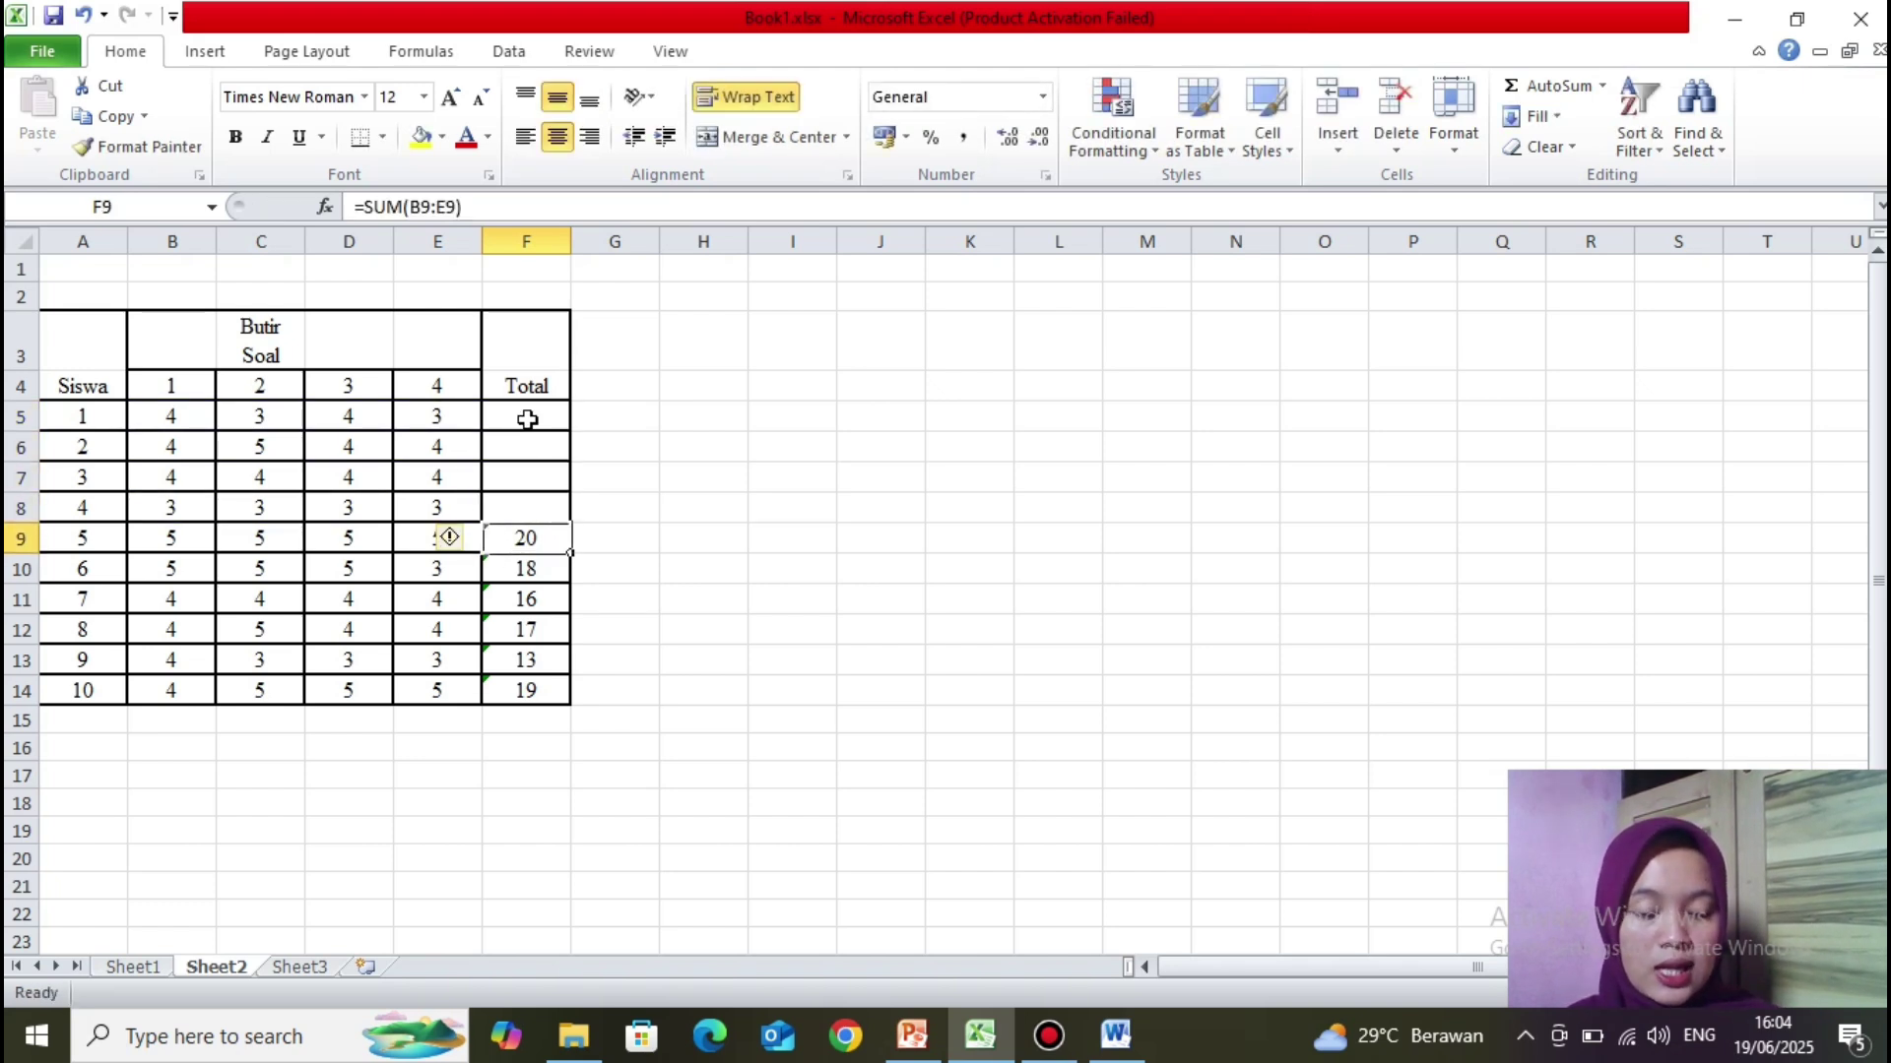
key(BackSpace)
key(Return)
key(BackSpace)
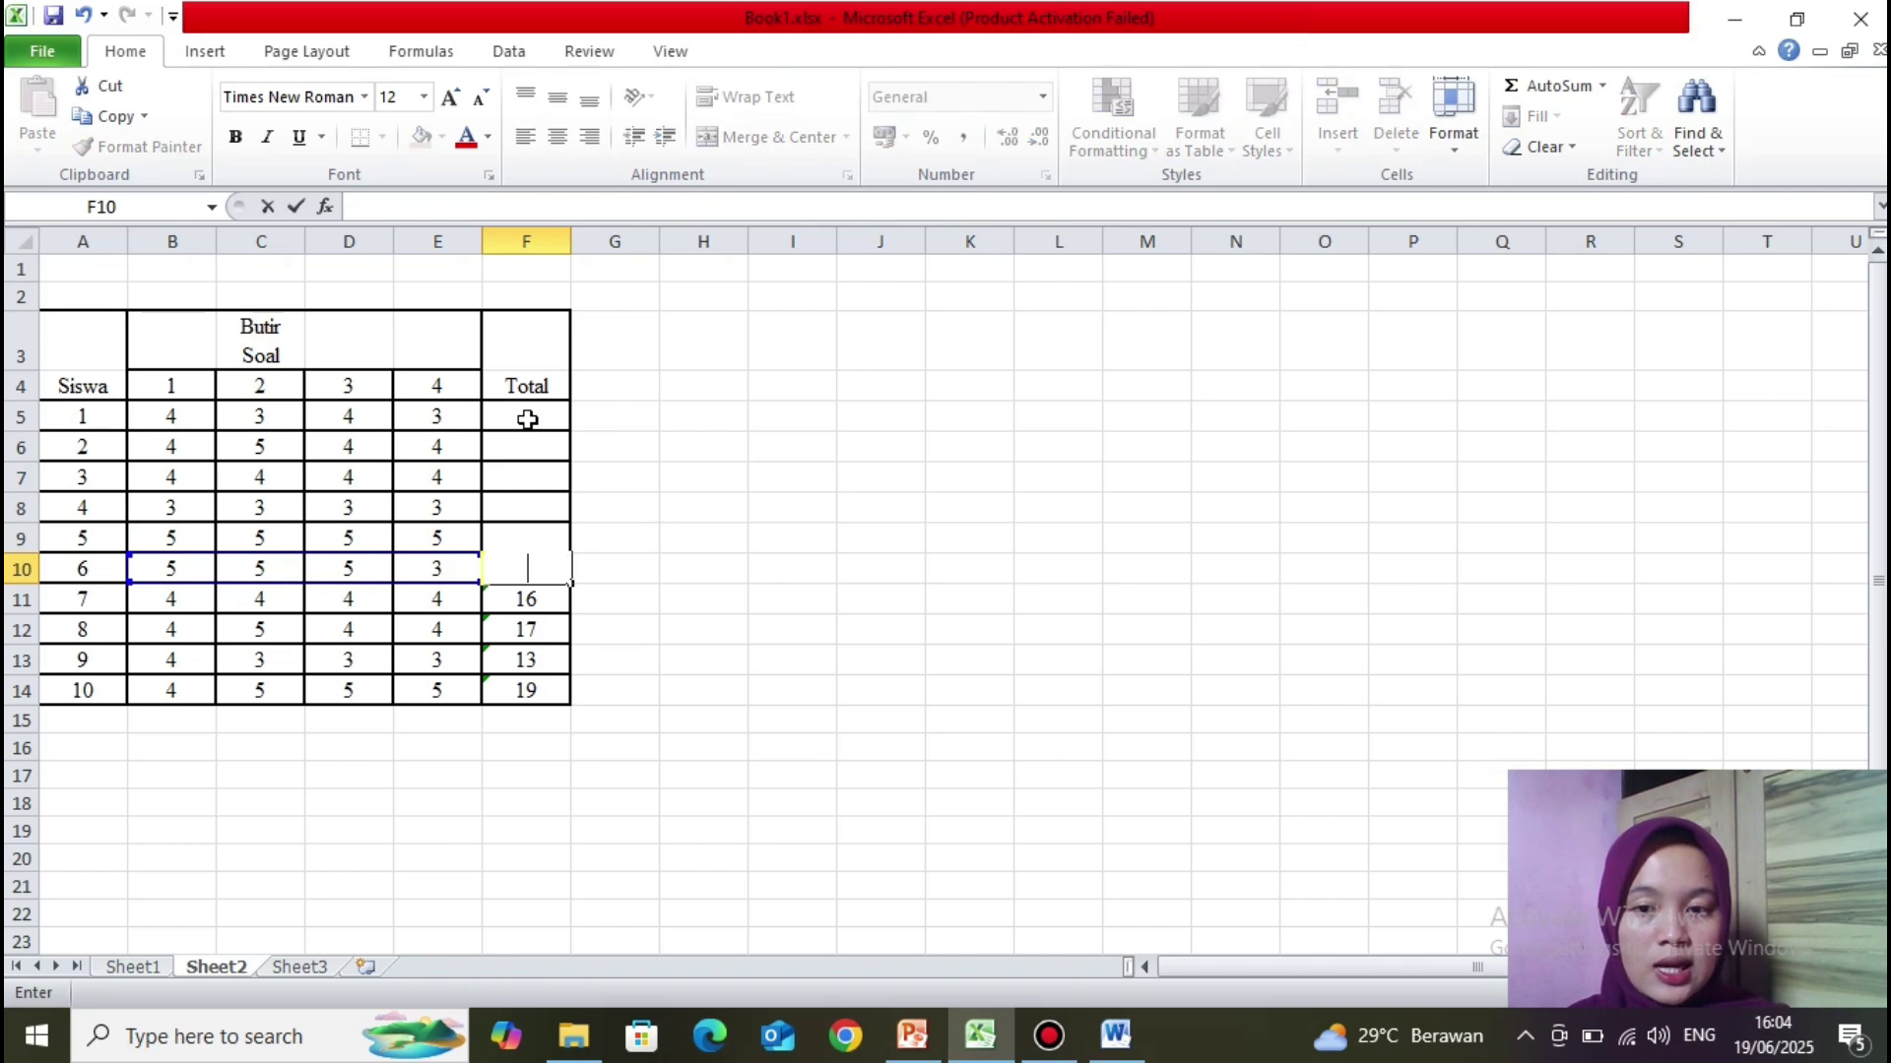
key(Return)
key(BackSpace)
key(Return)
key(BackSpace)
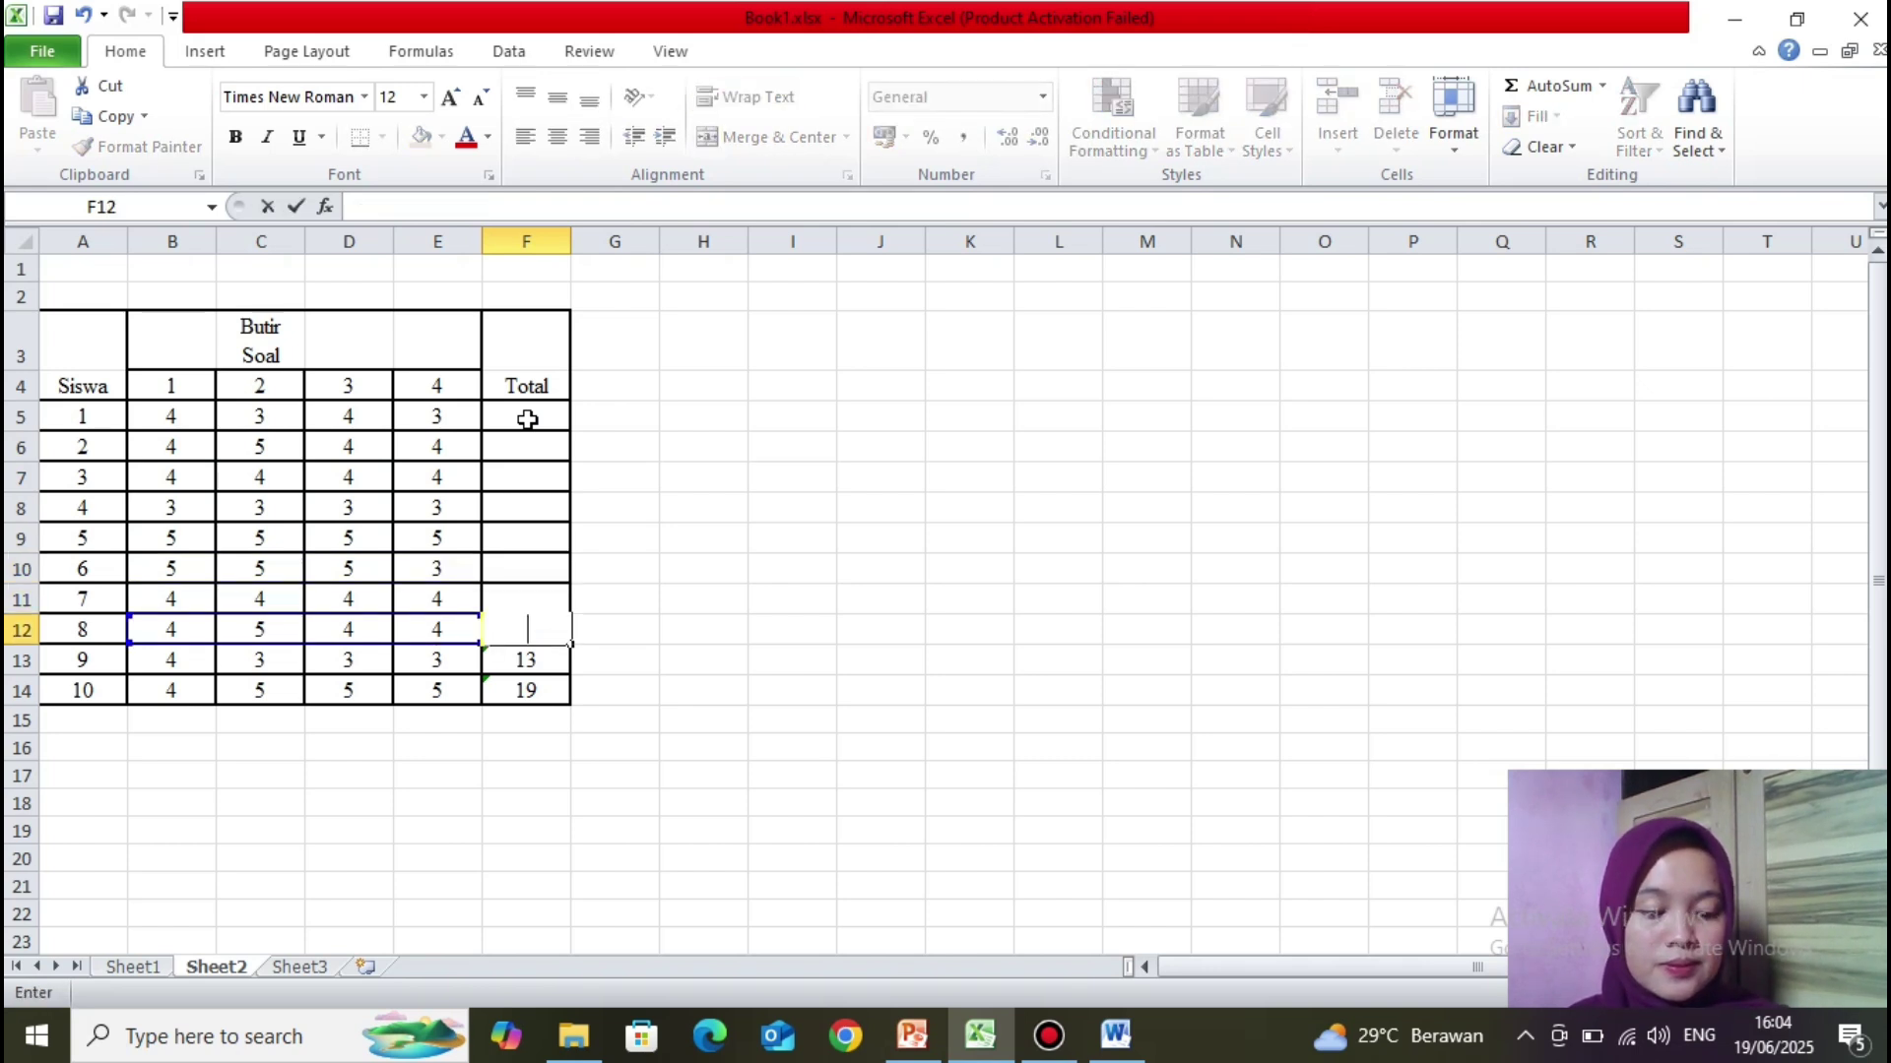
key(Return)
key(BackSpace)
key(Return)
key(BackSpace)
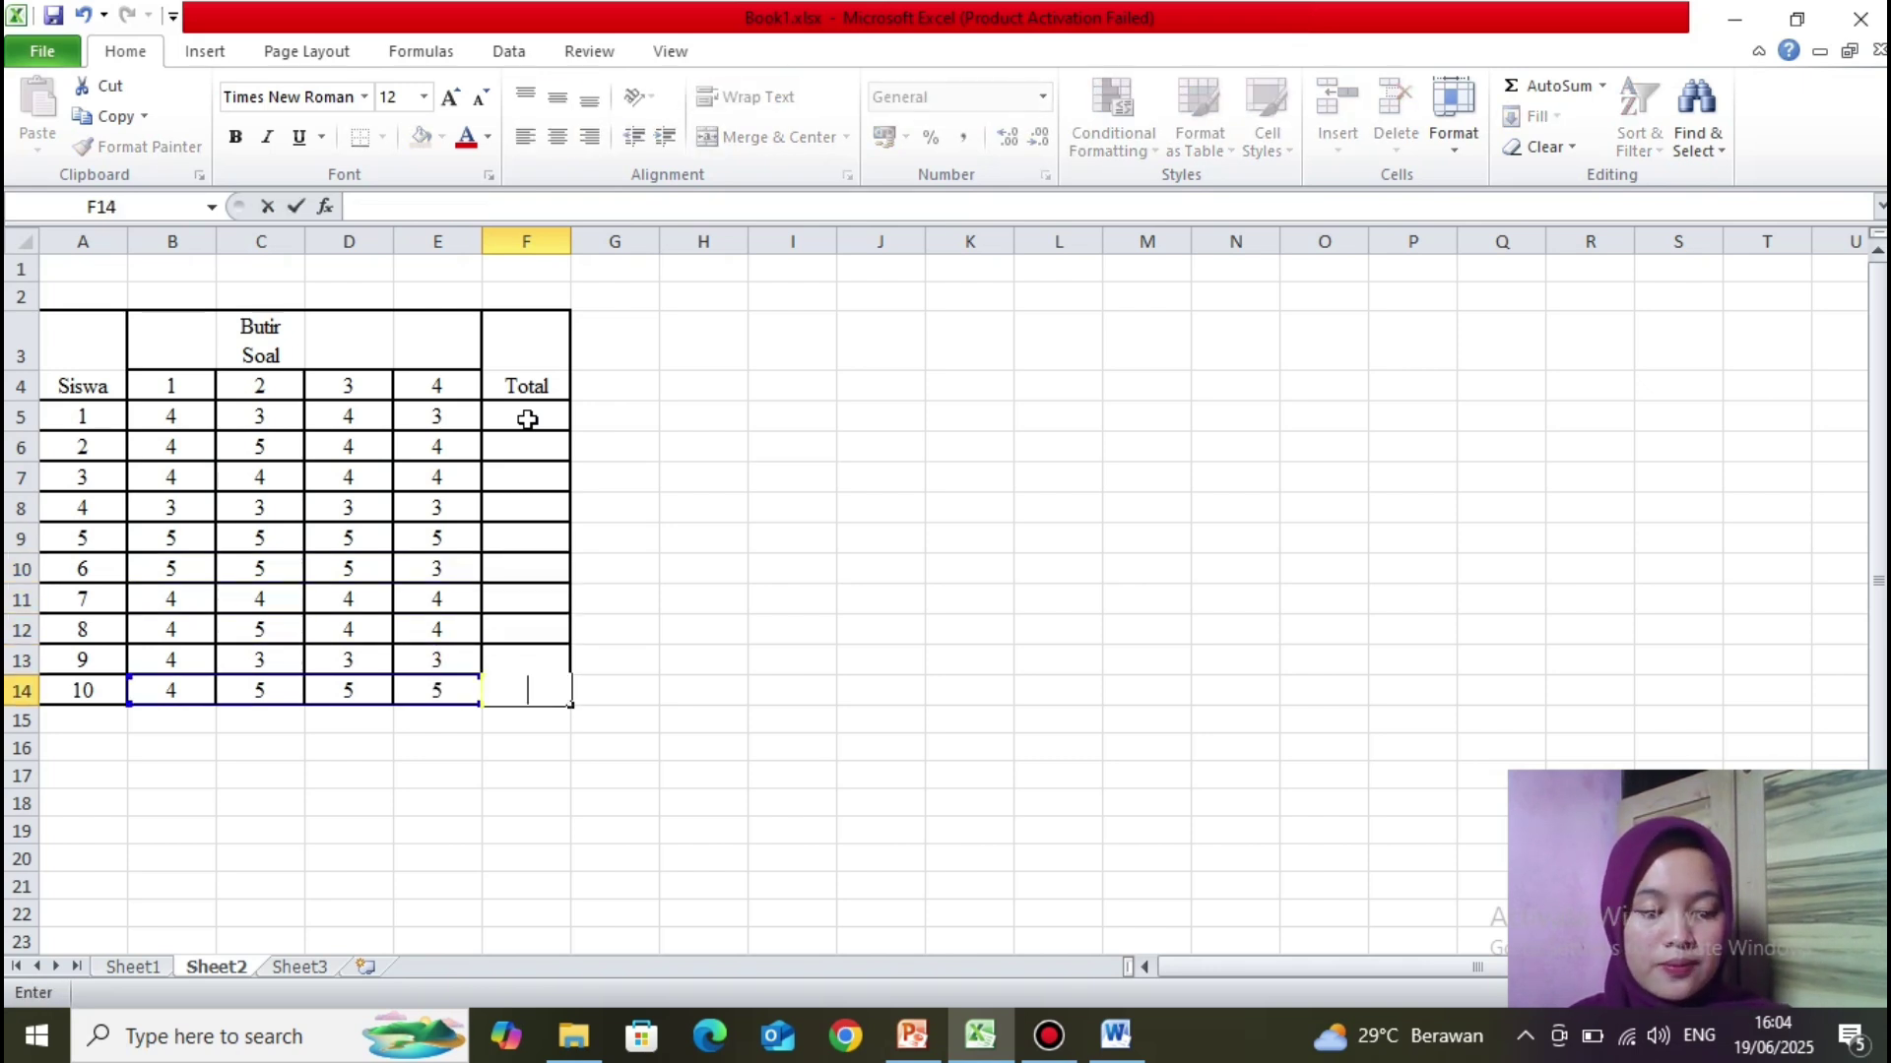
key(Up)
Step: Enter the formula =SUM(B5:E5) in F5 to total the first student's scores
key(Up)
key(Up)
key(Up)
key(Up)
key(Up)
key(Up)
key(Up)
key(Up)
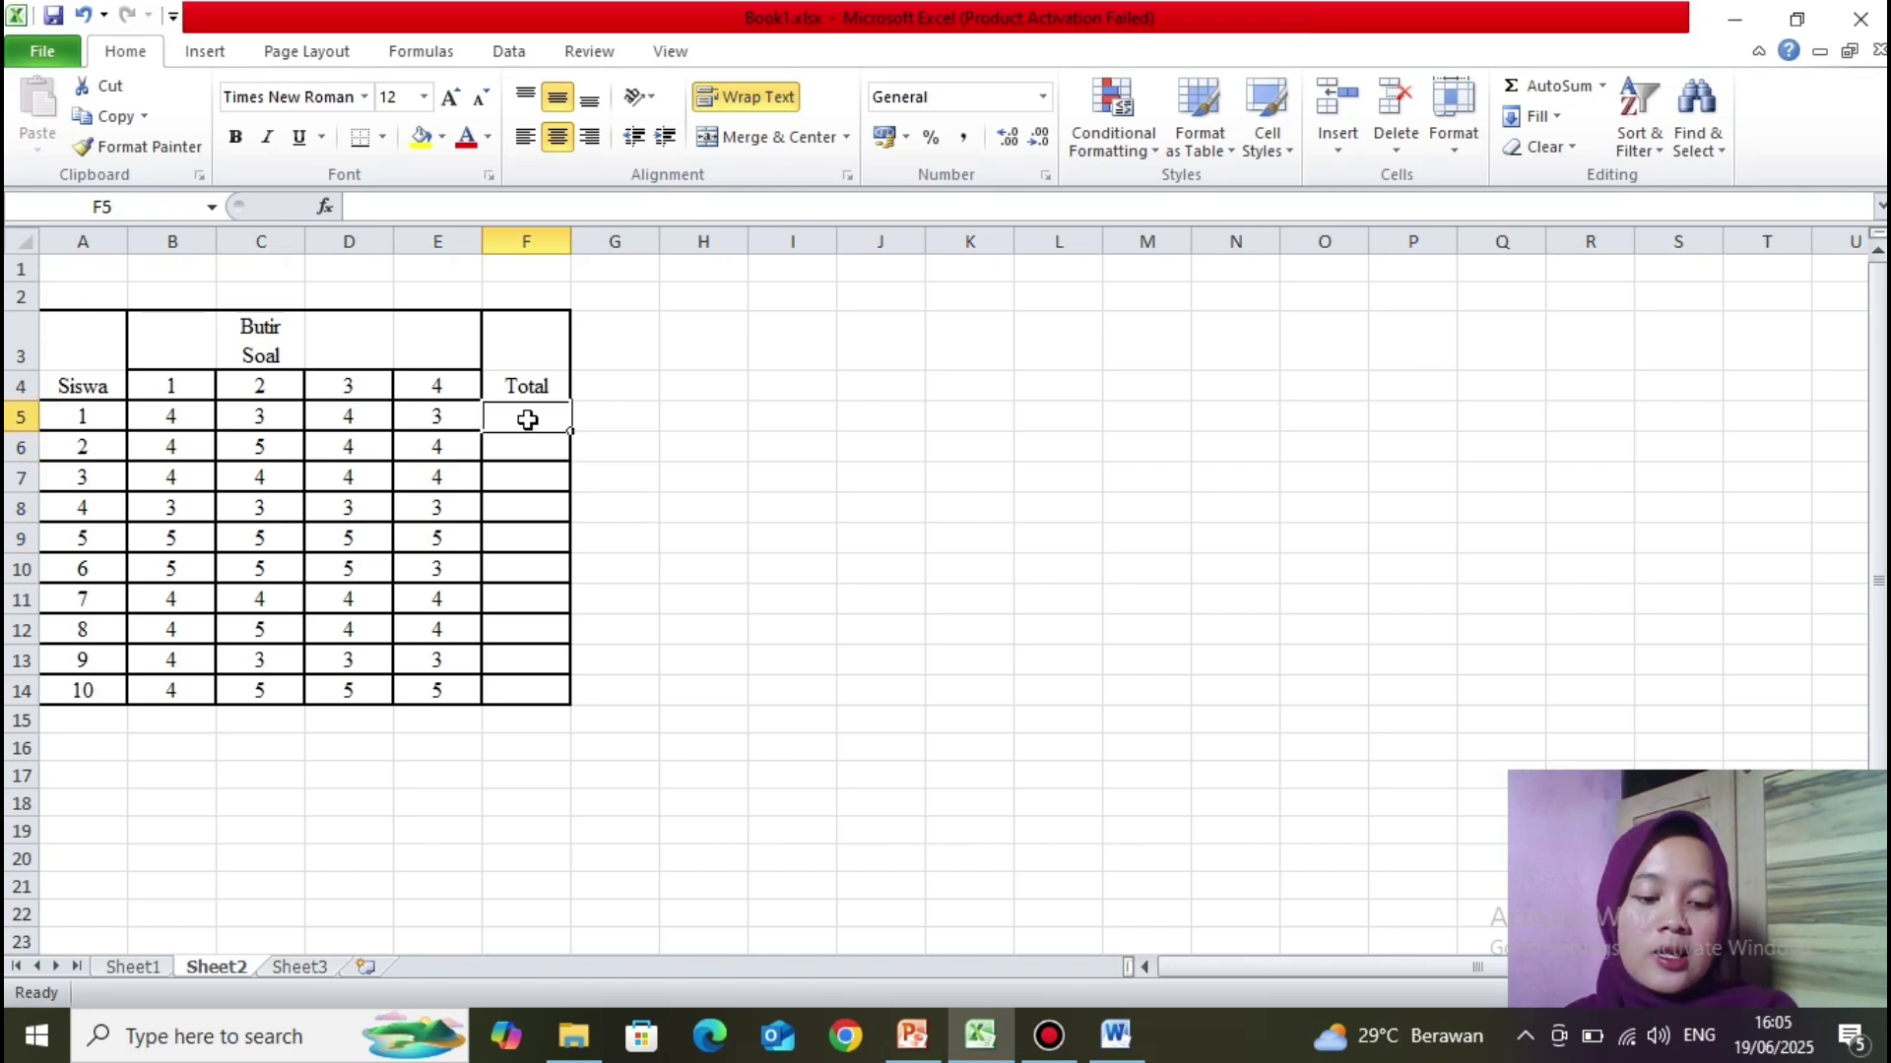
text(=)
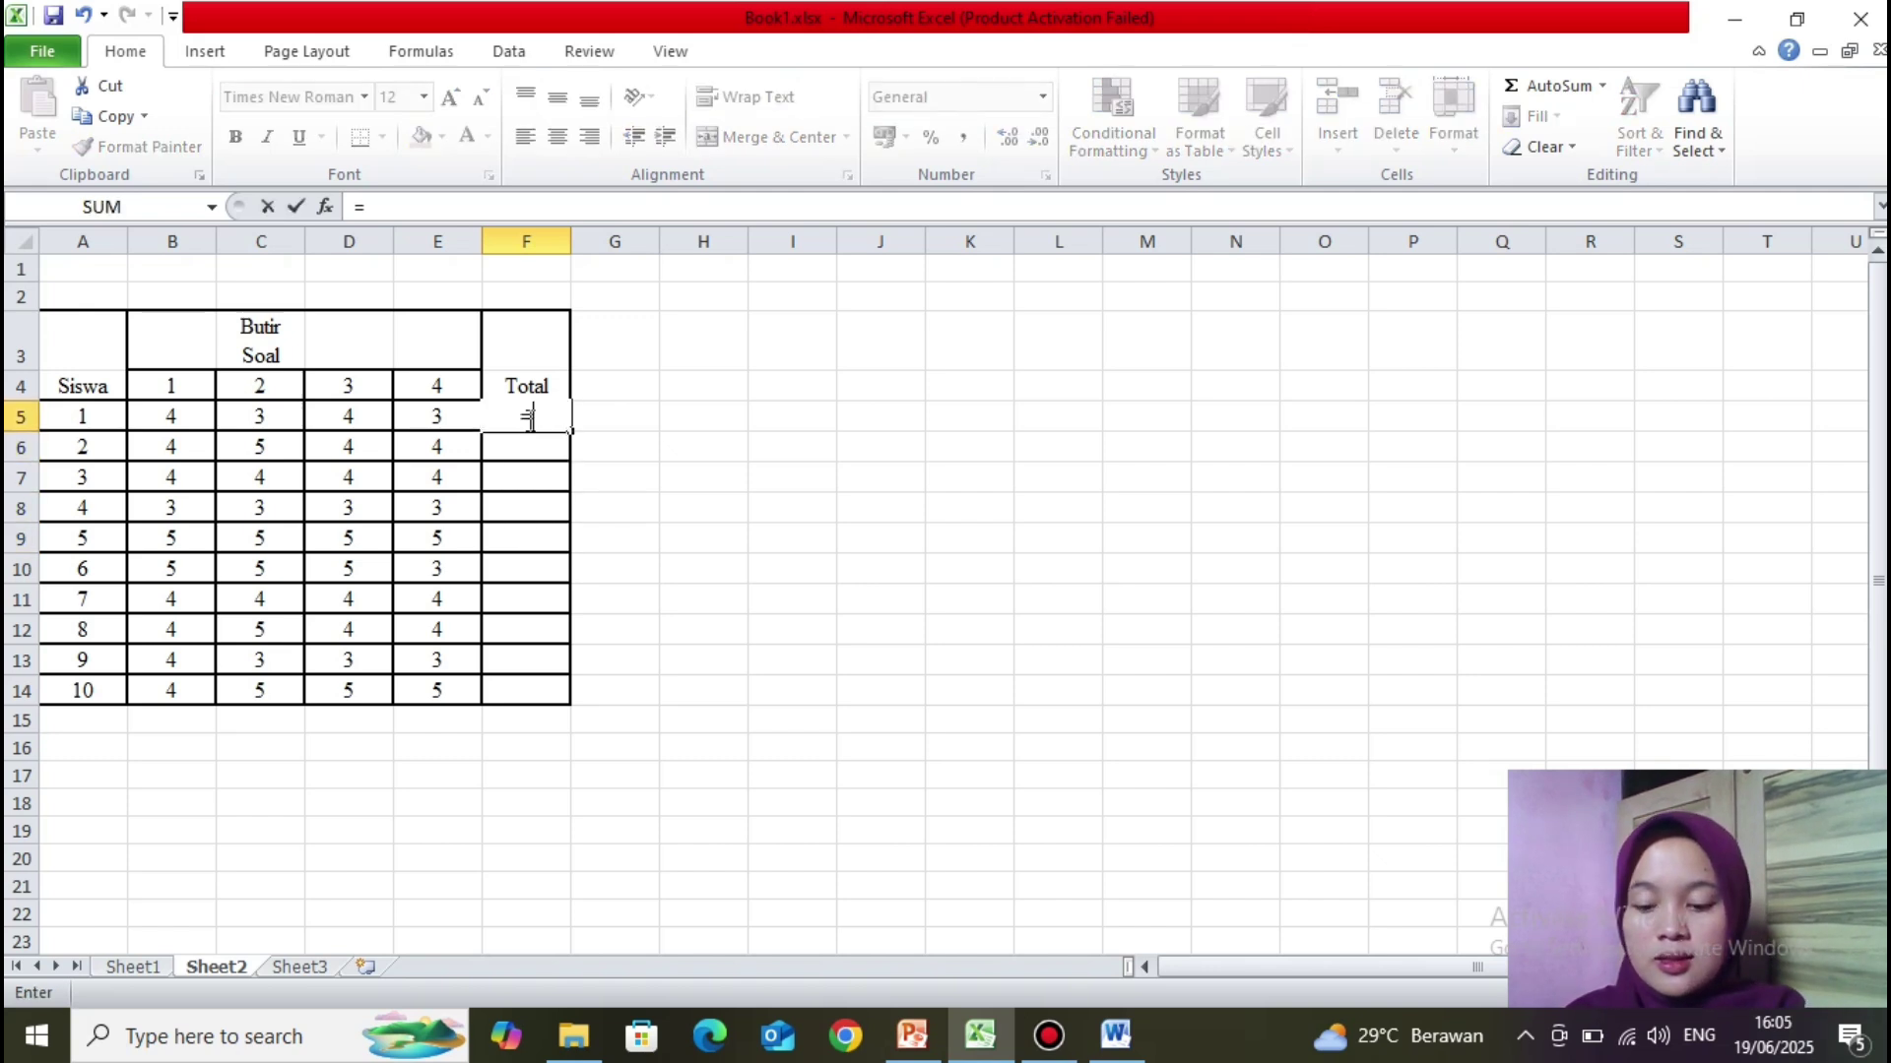
text(sum)
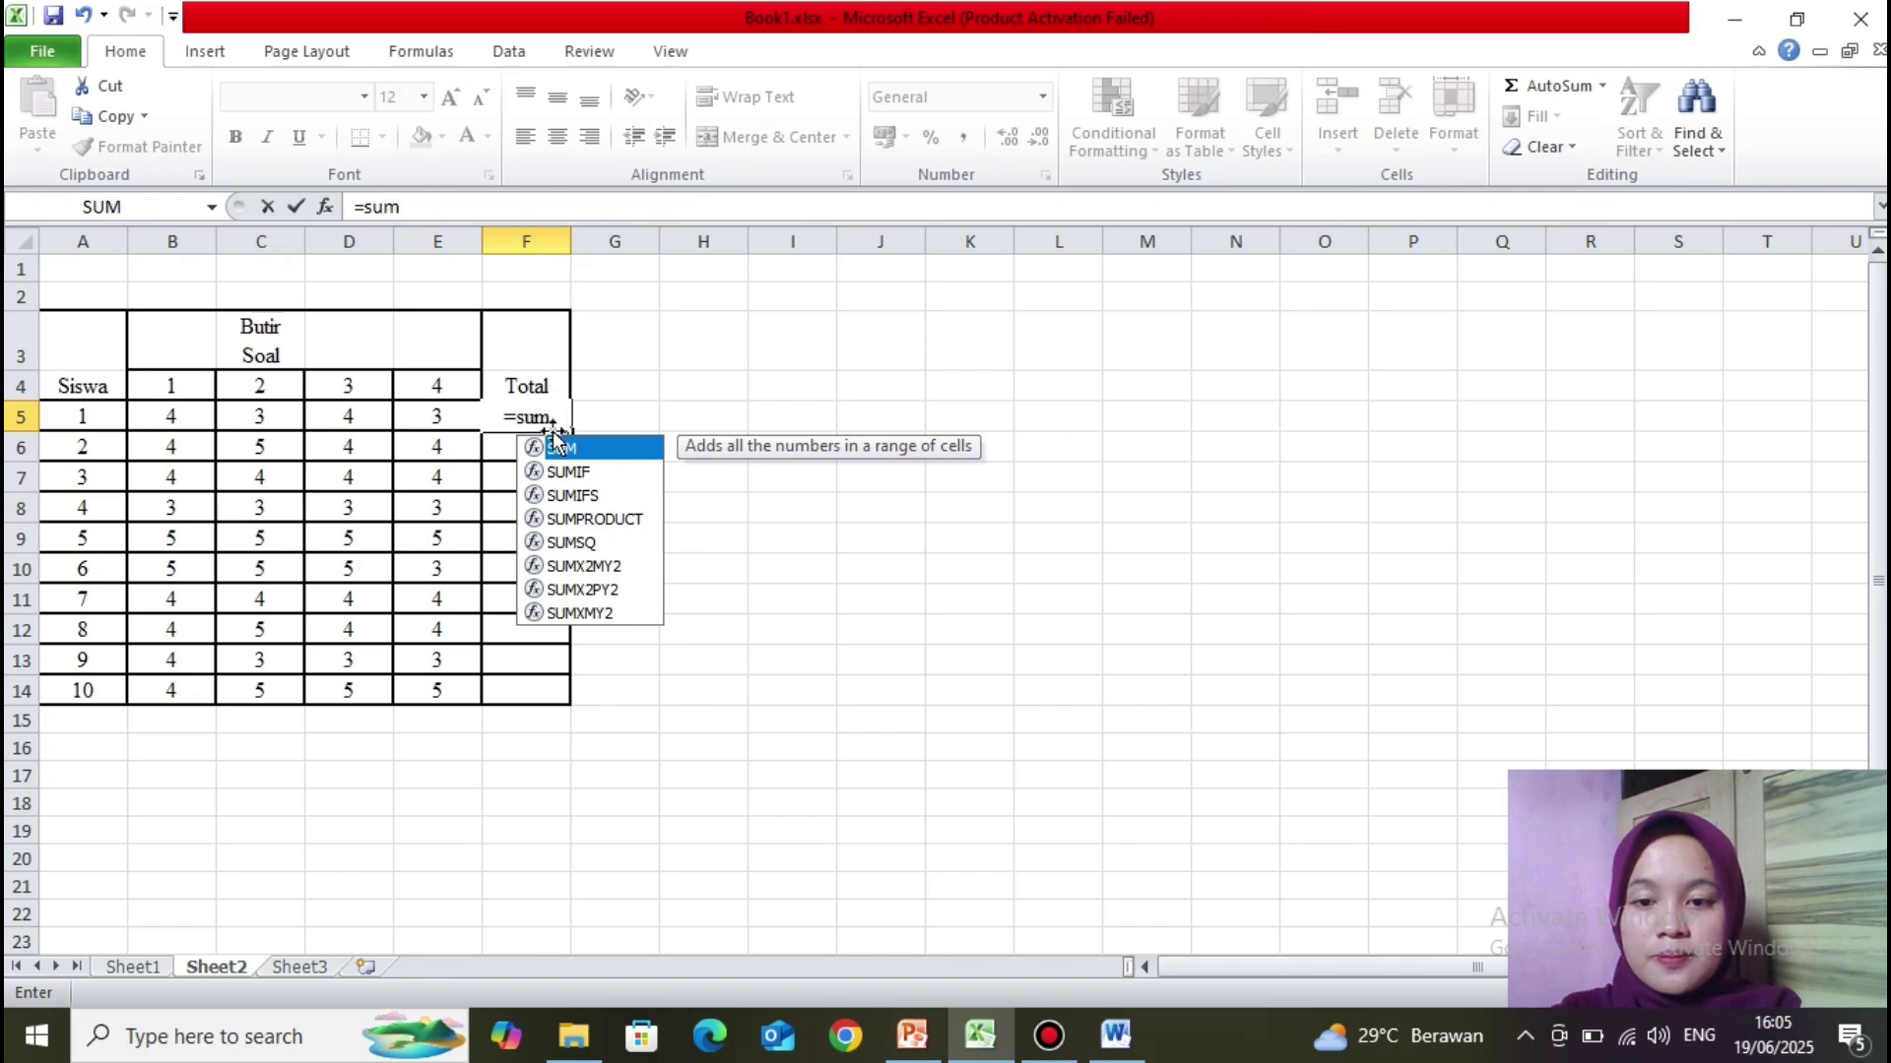
double_click(579, 451)
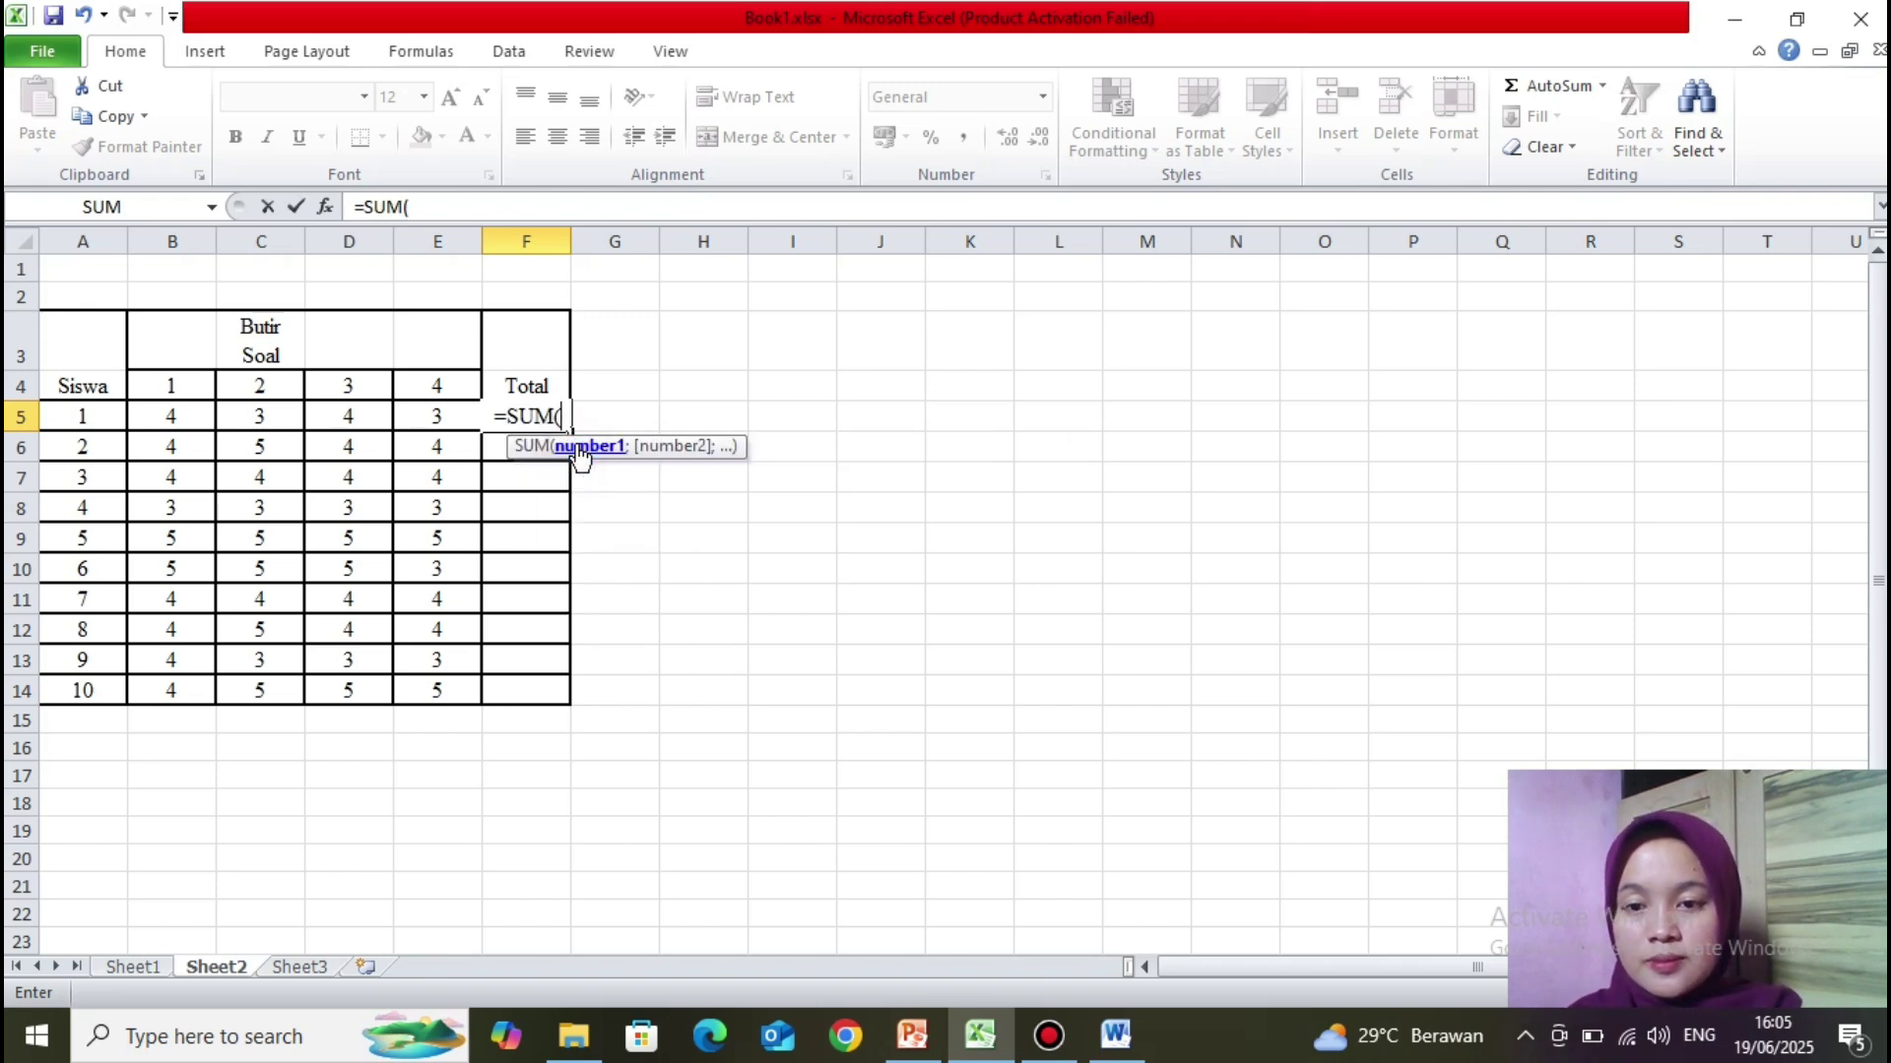
click(186, 425)
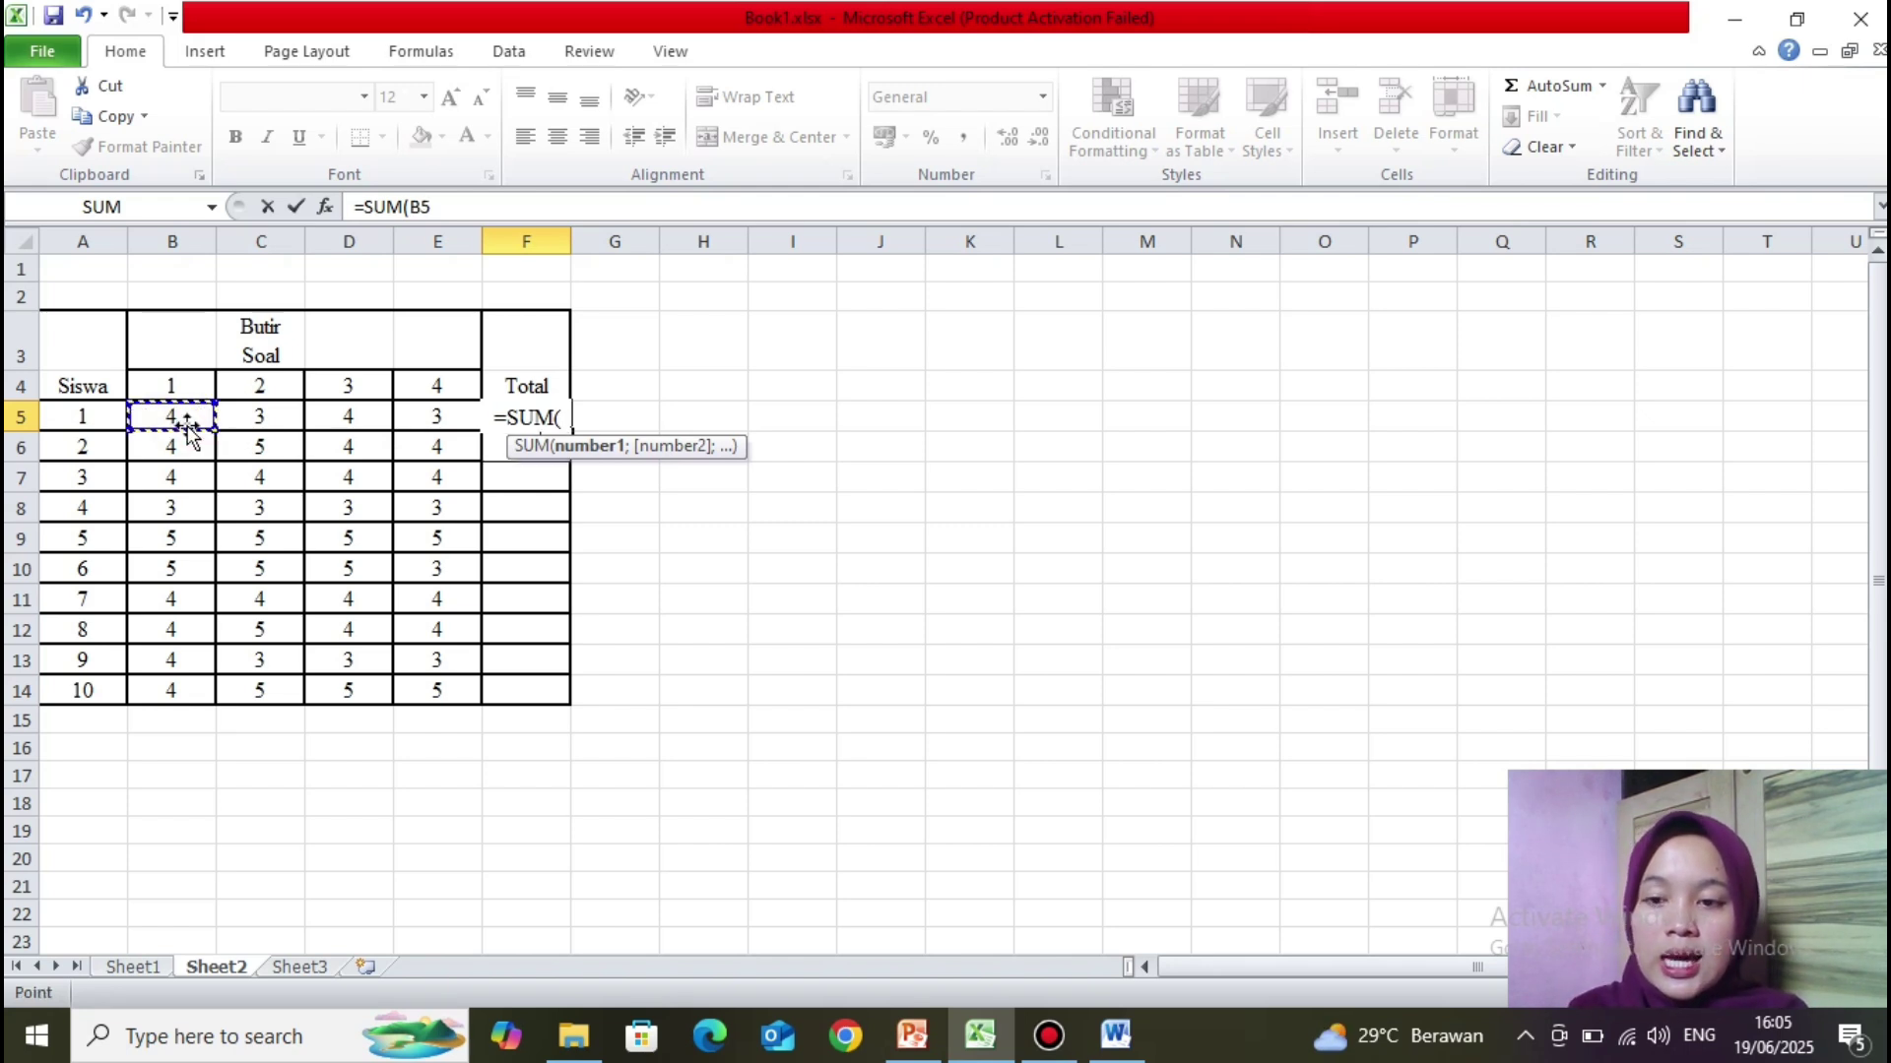
key(shift+Right)
key(shift+Right)
key(shift+Right)
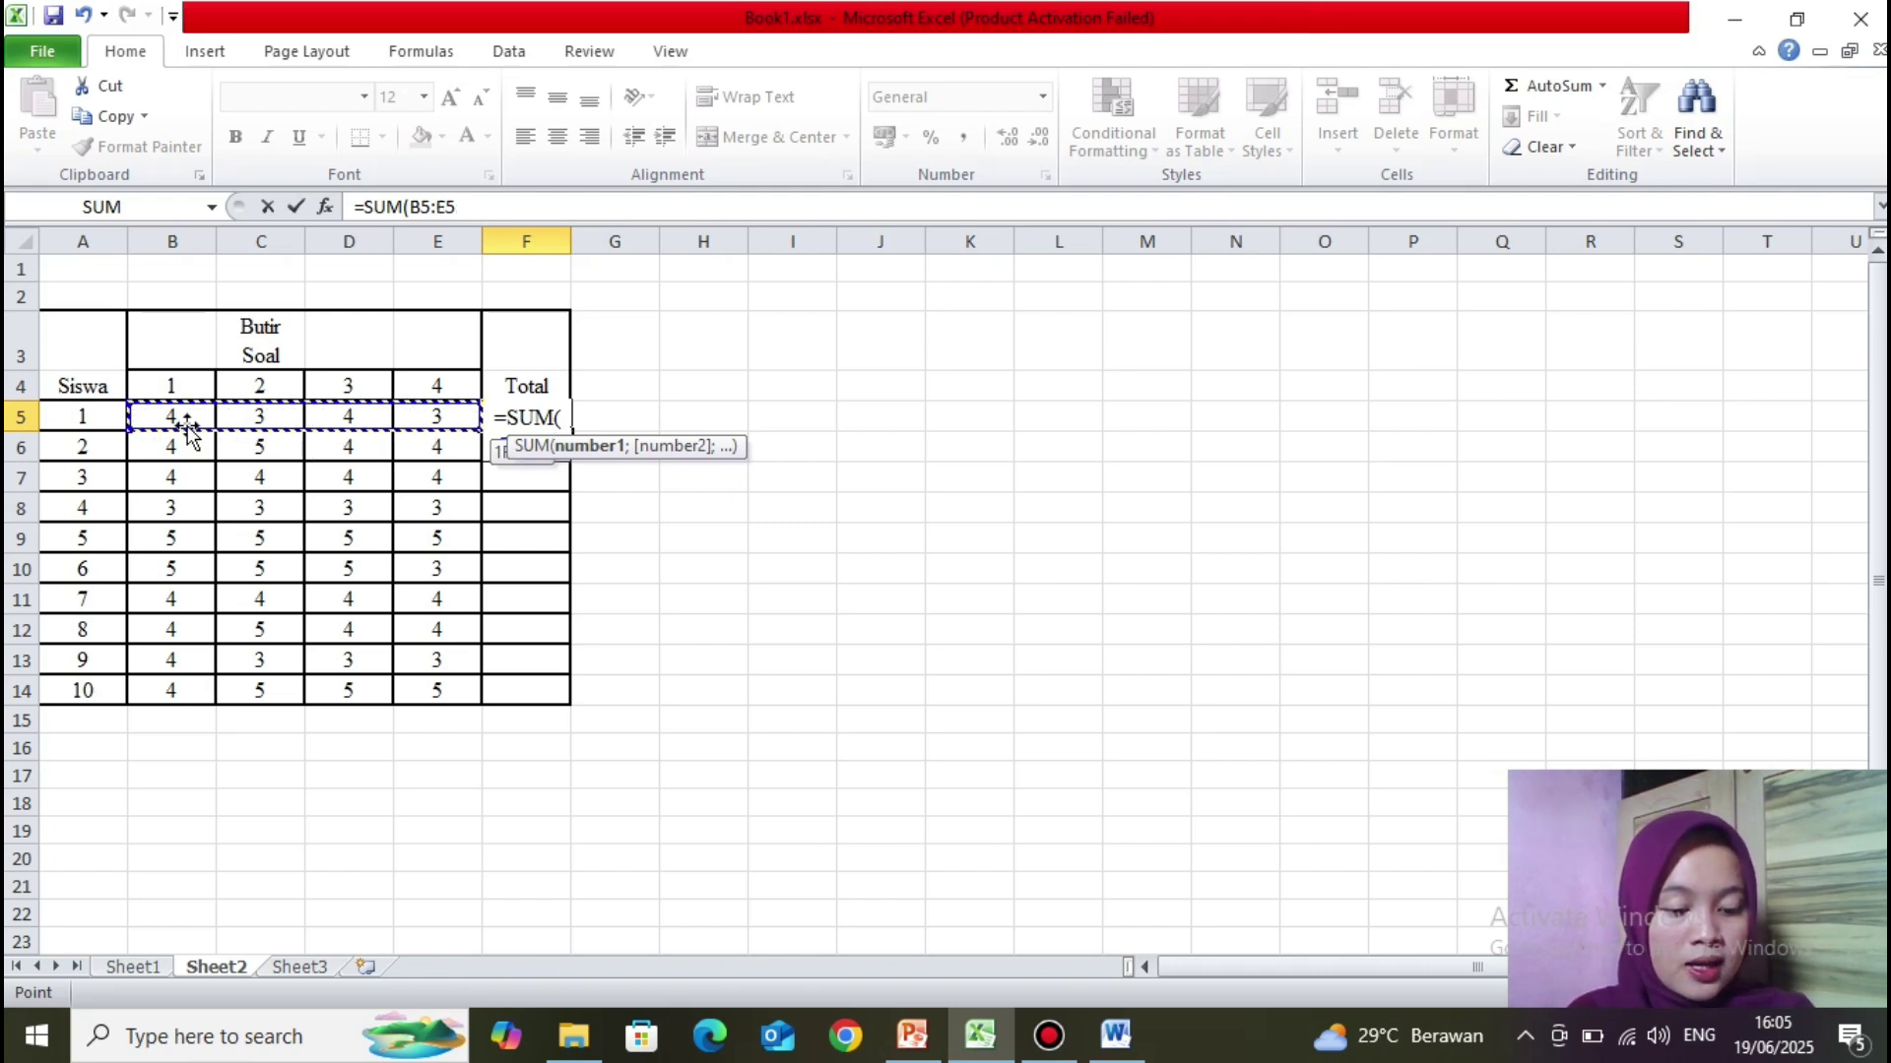
text())
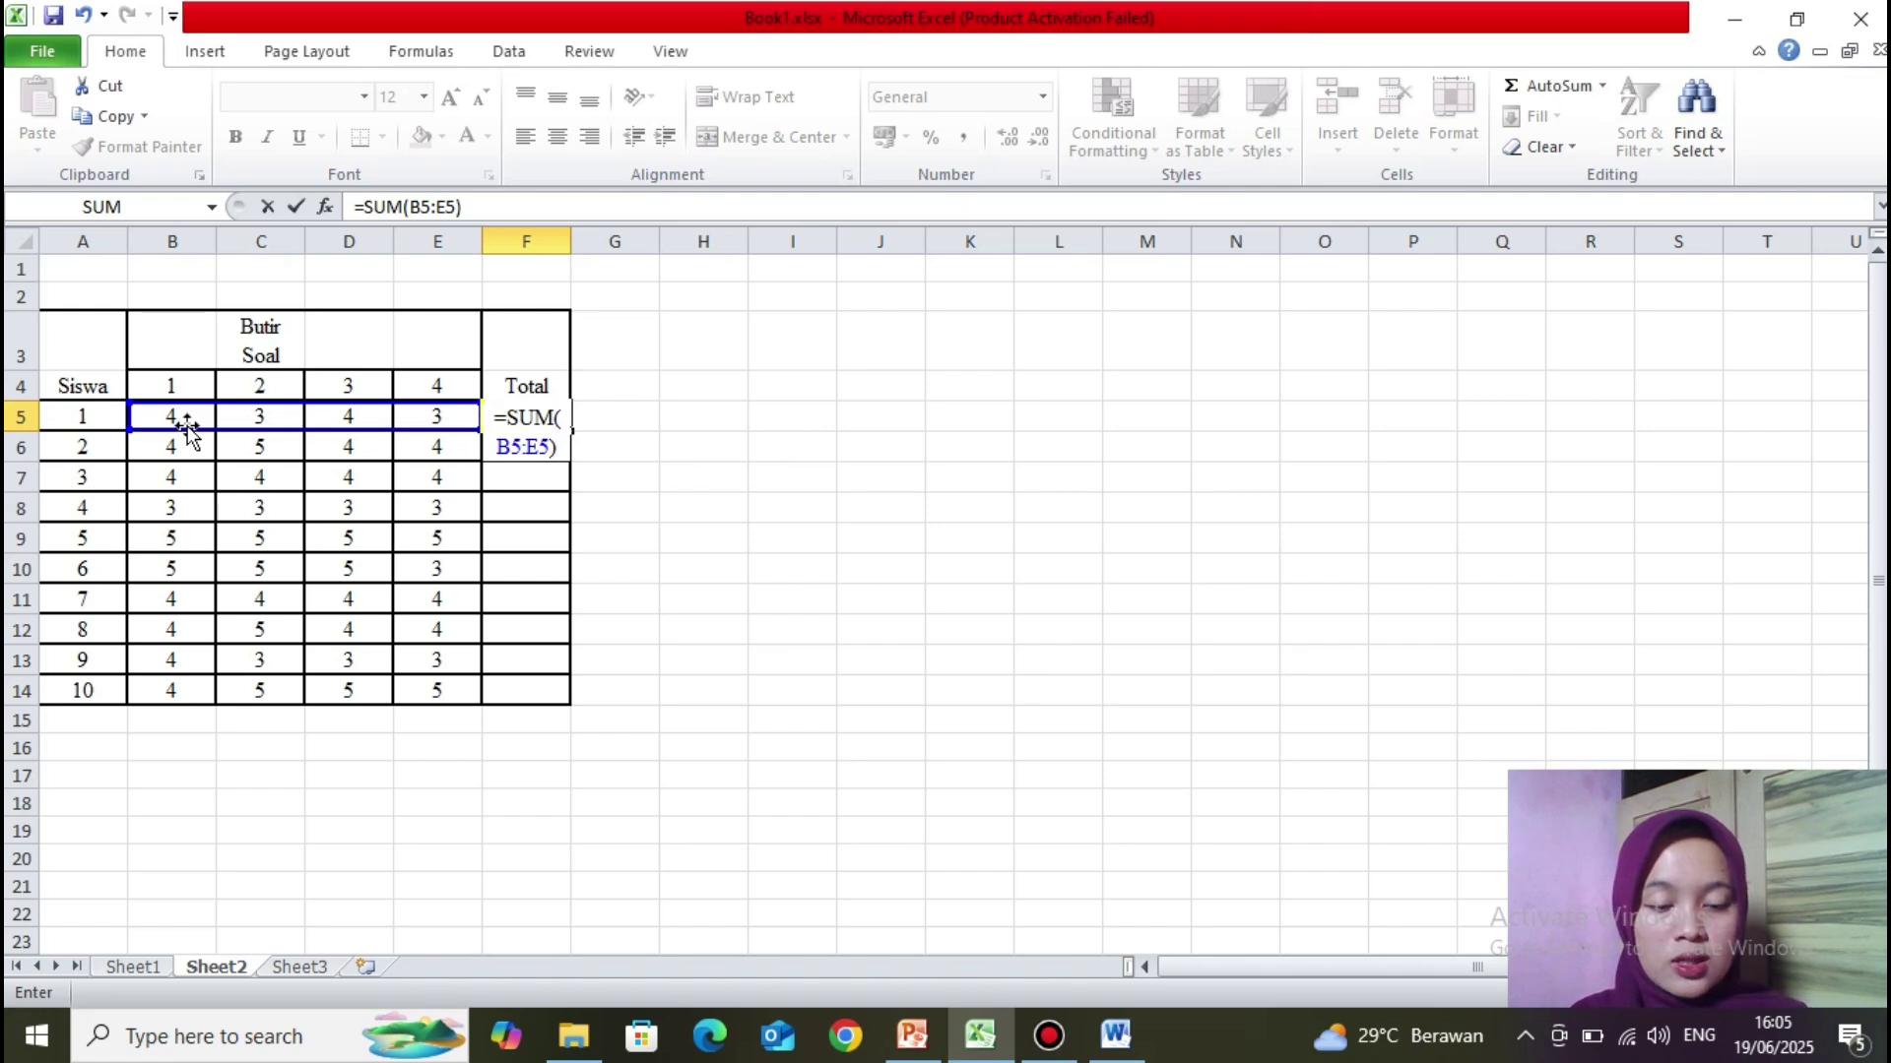
key(Return)
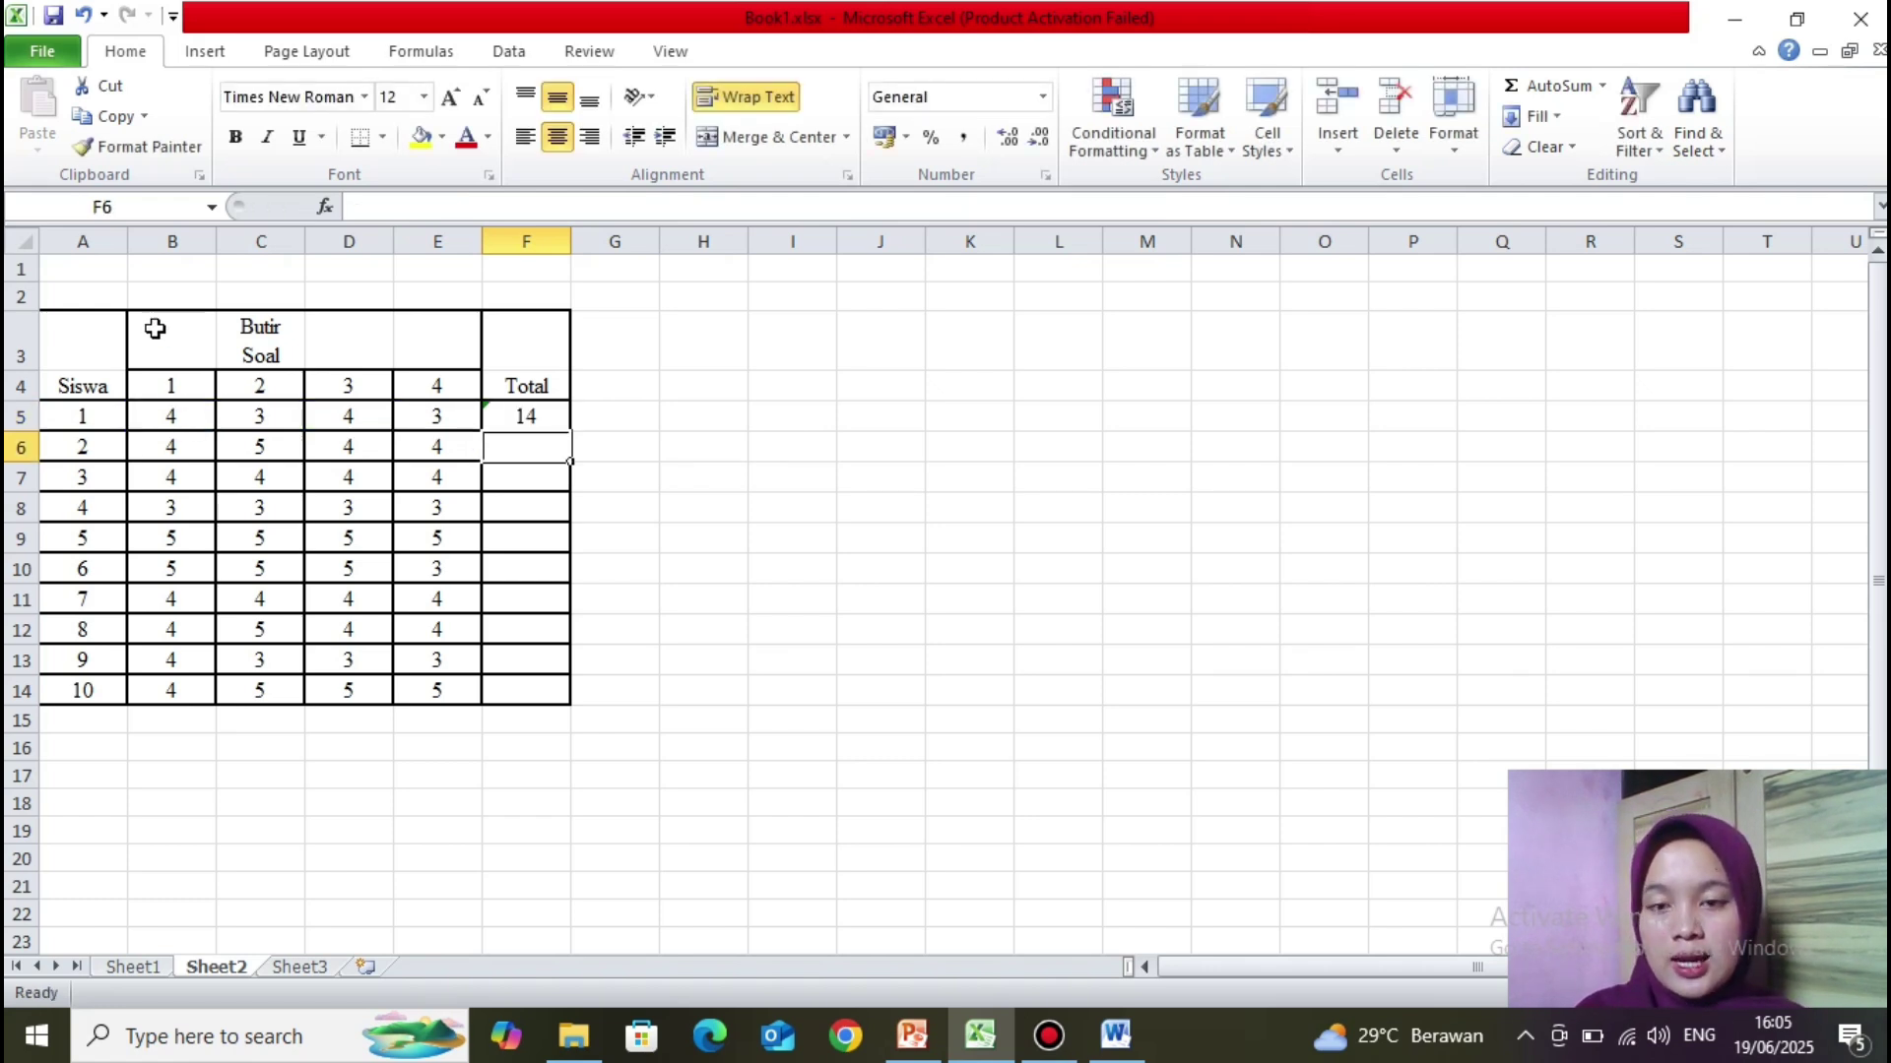
Step: Fill the SUM formula from F5 down through F14 for the remaining students
click(540, 414)
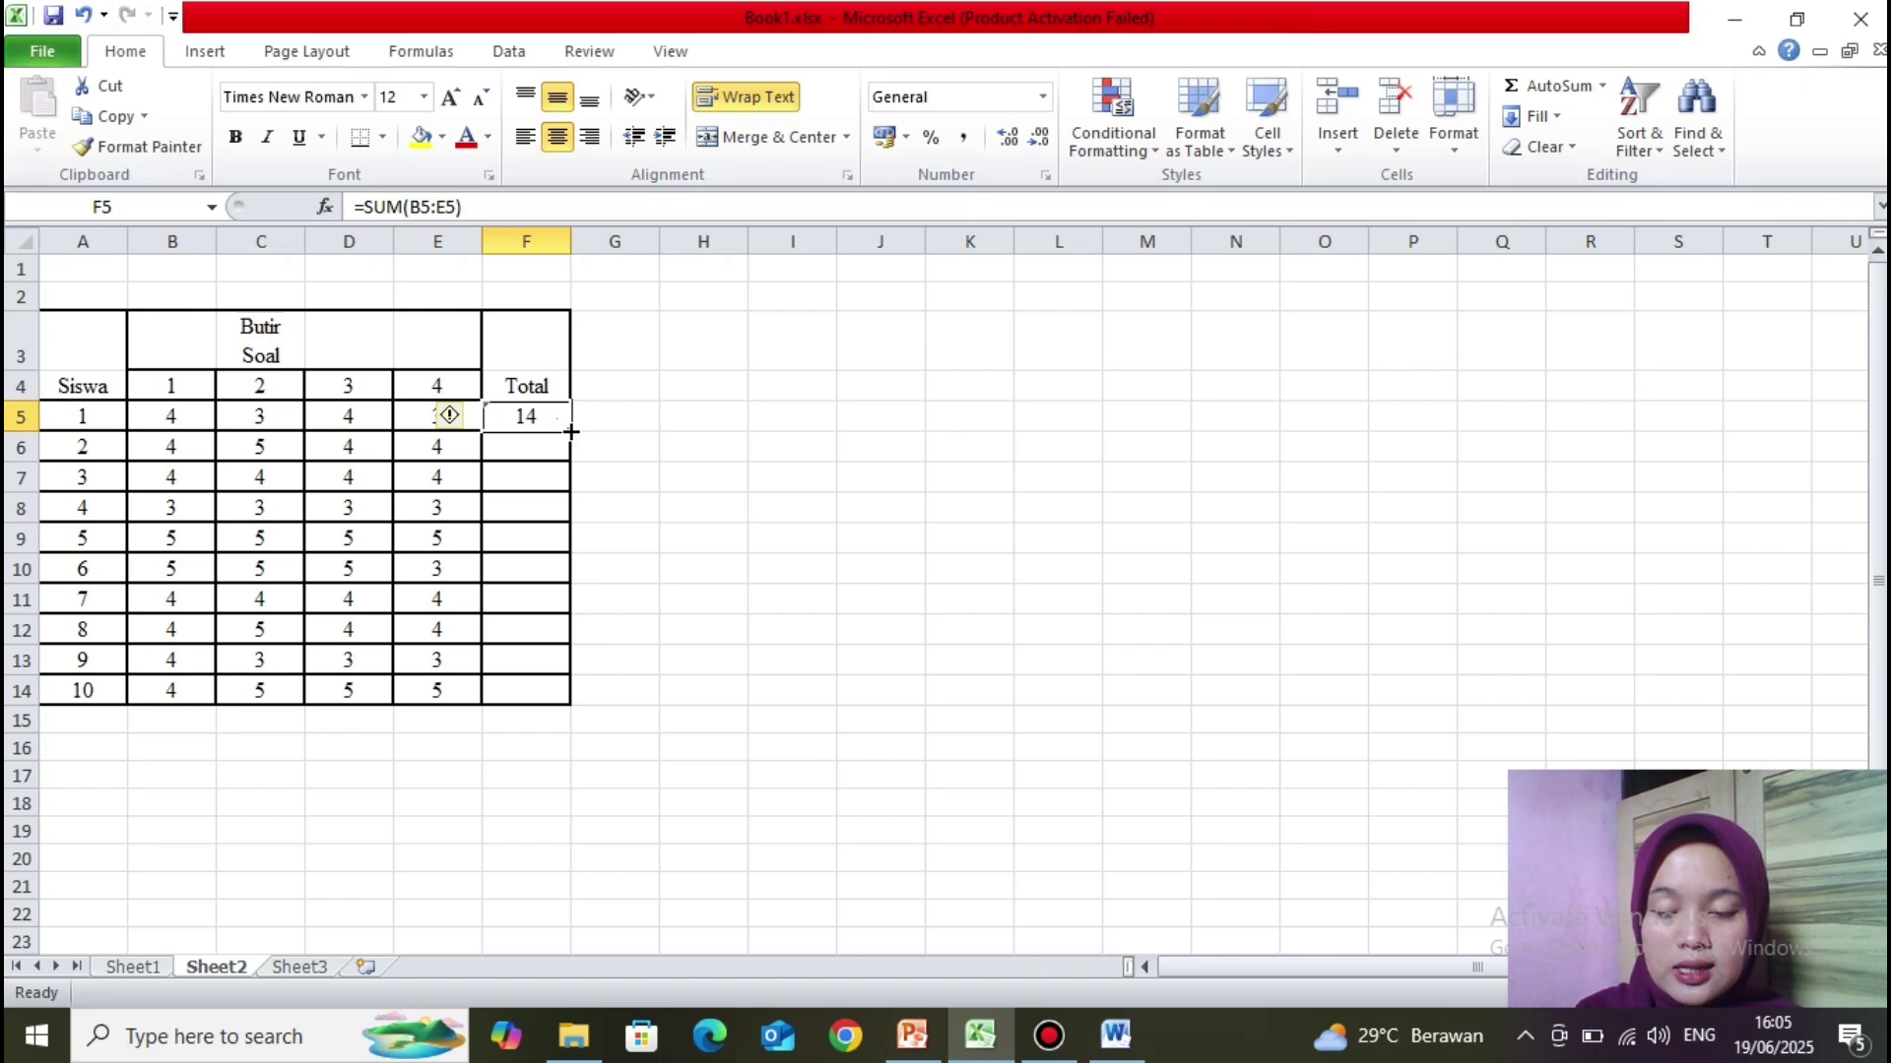
drag(571, 432, 569, 697)
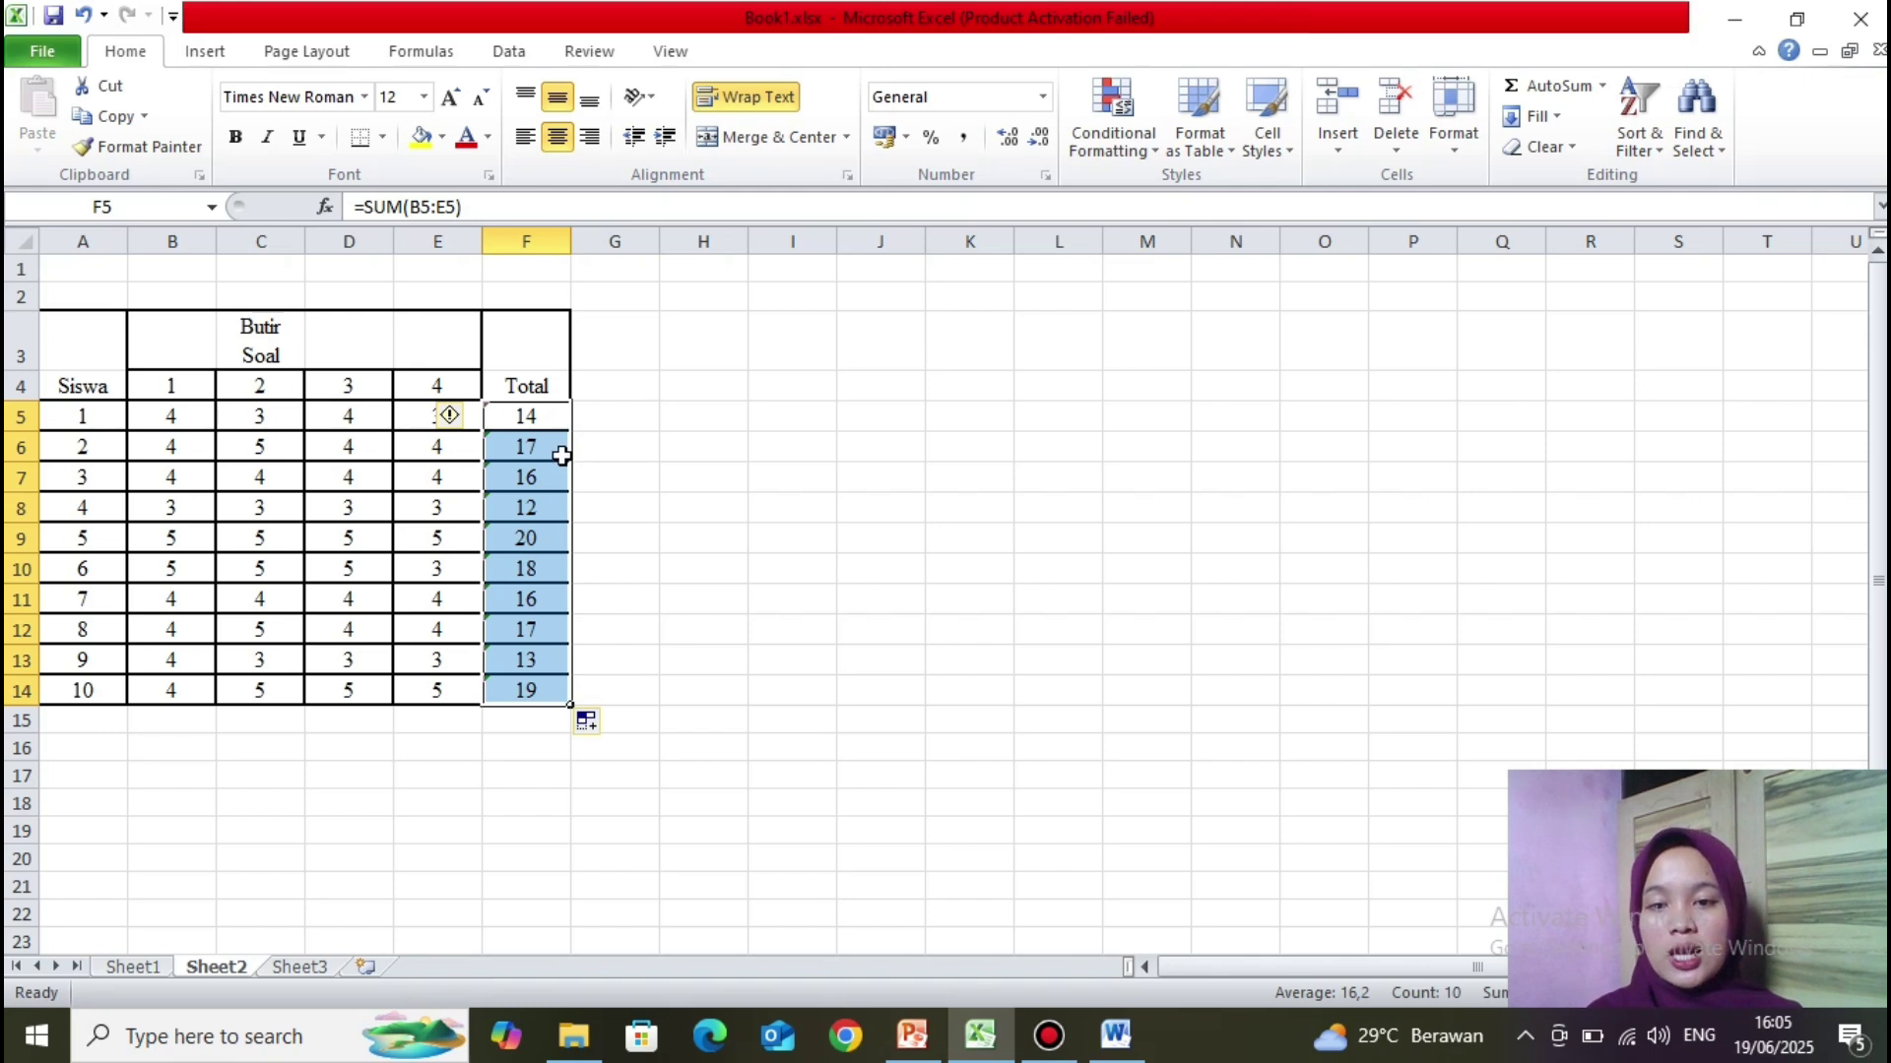
click(663, 533)
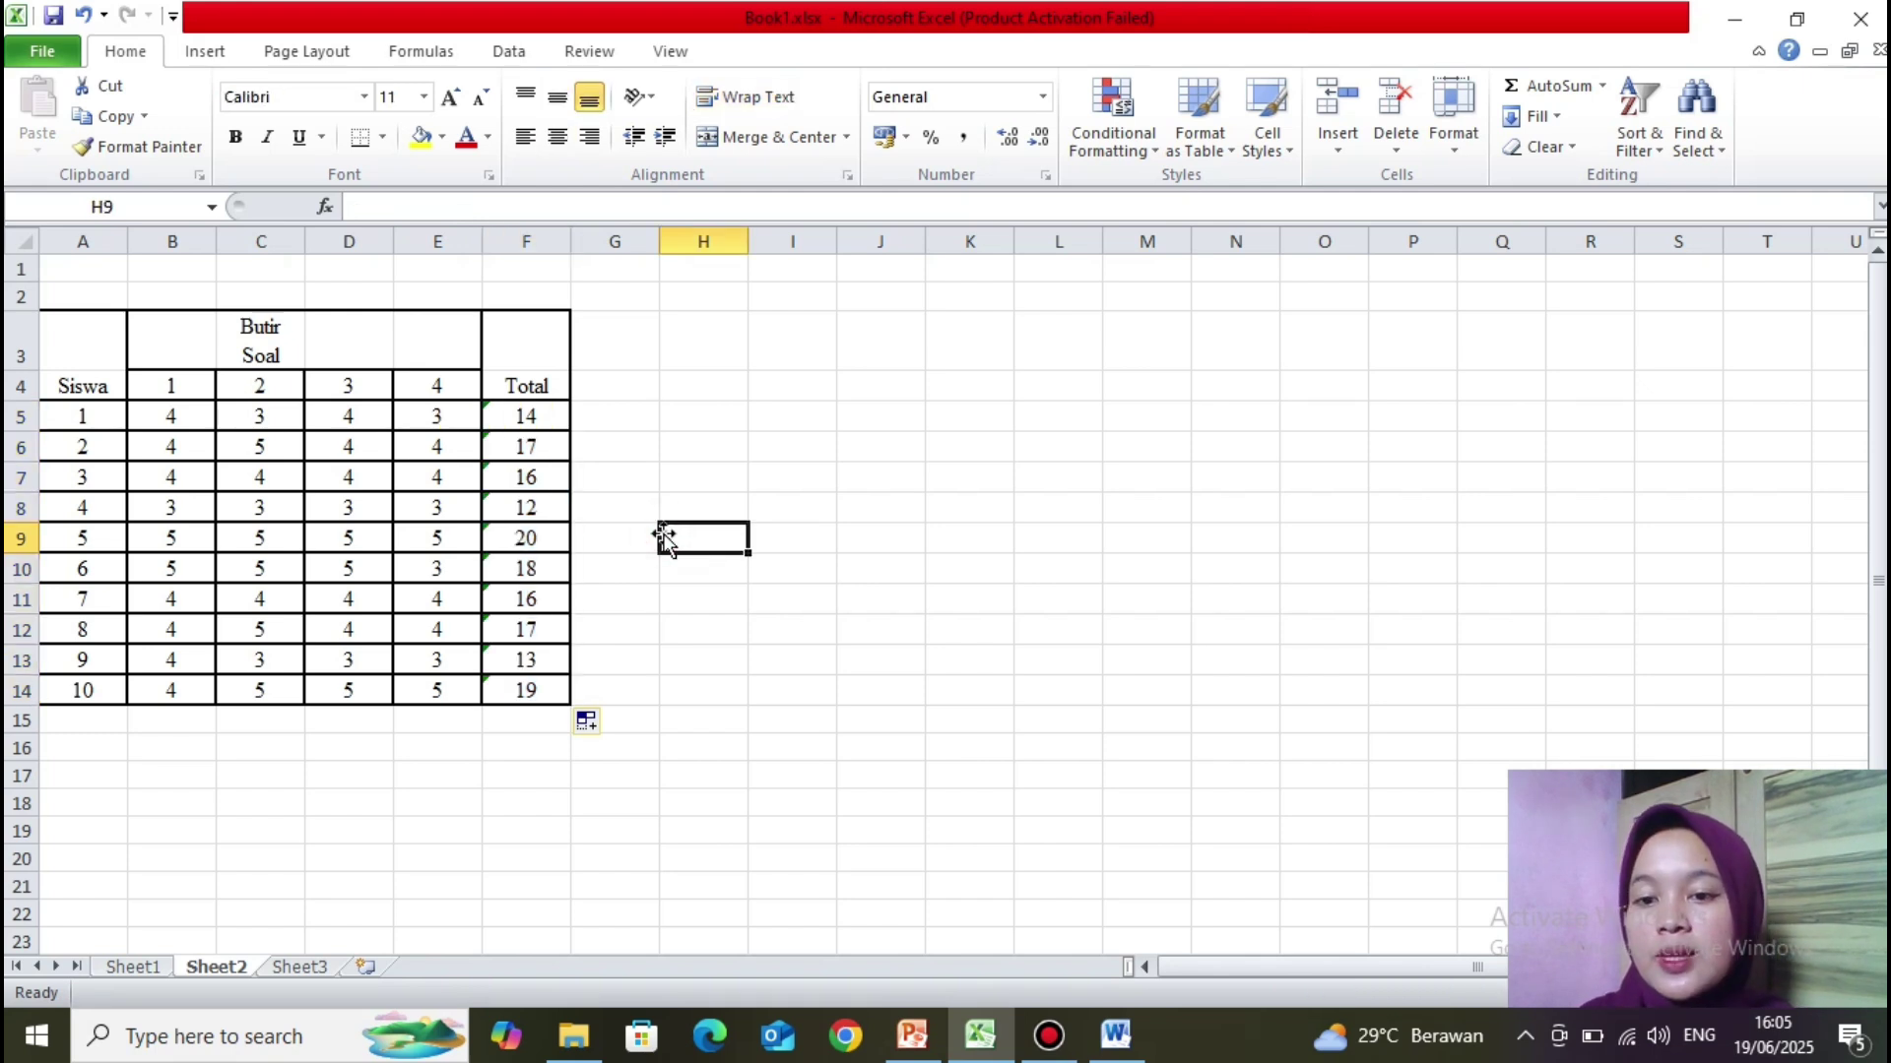
Step: On Sheet3, calculate the XY column by entering =B2*C2 in D2 and filling it down to D11
click(317, 967)
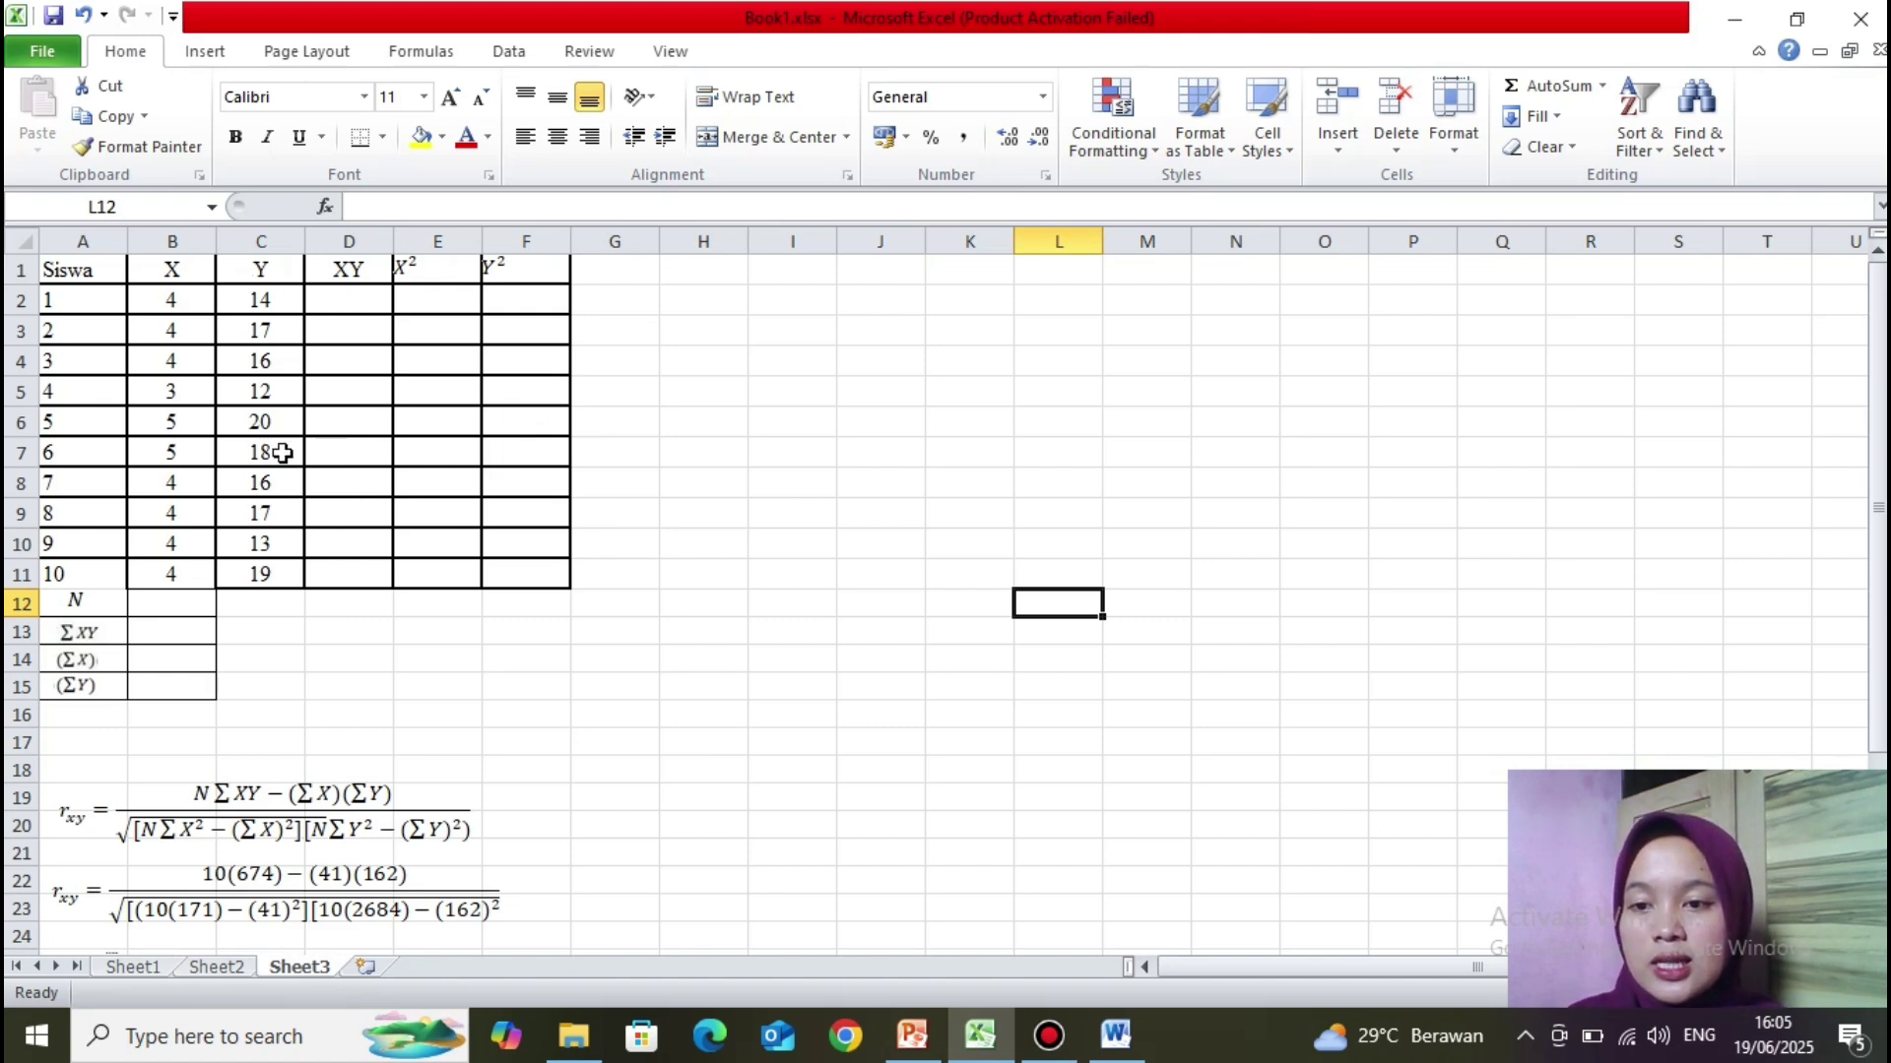
click(221, 967)
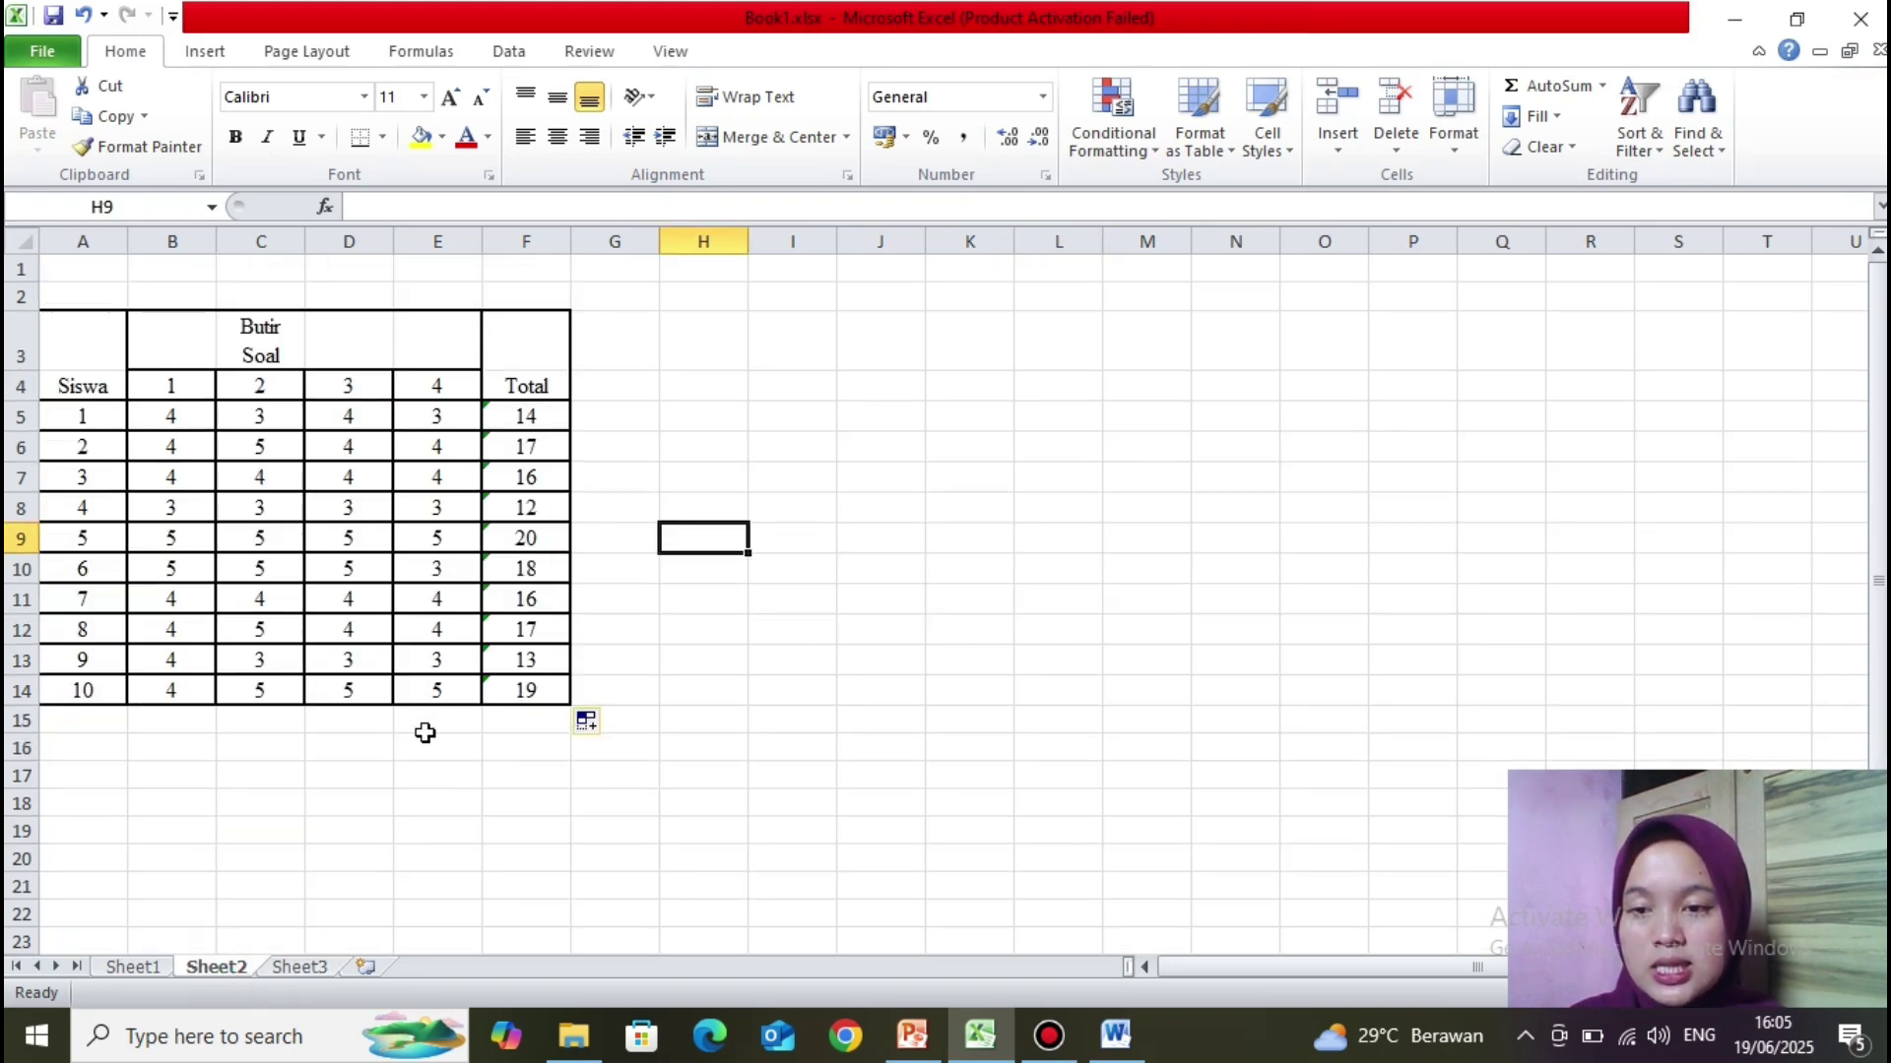
click(316, 966)
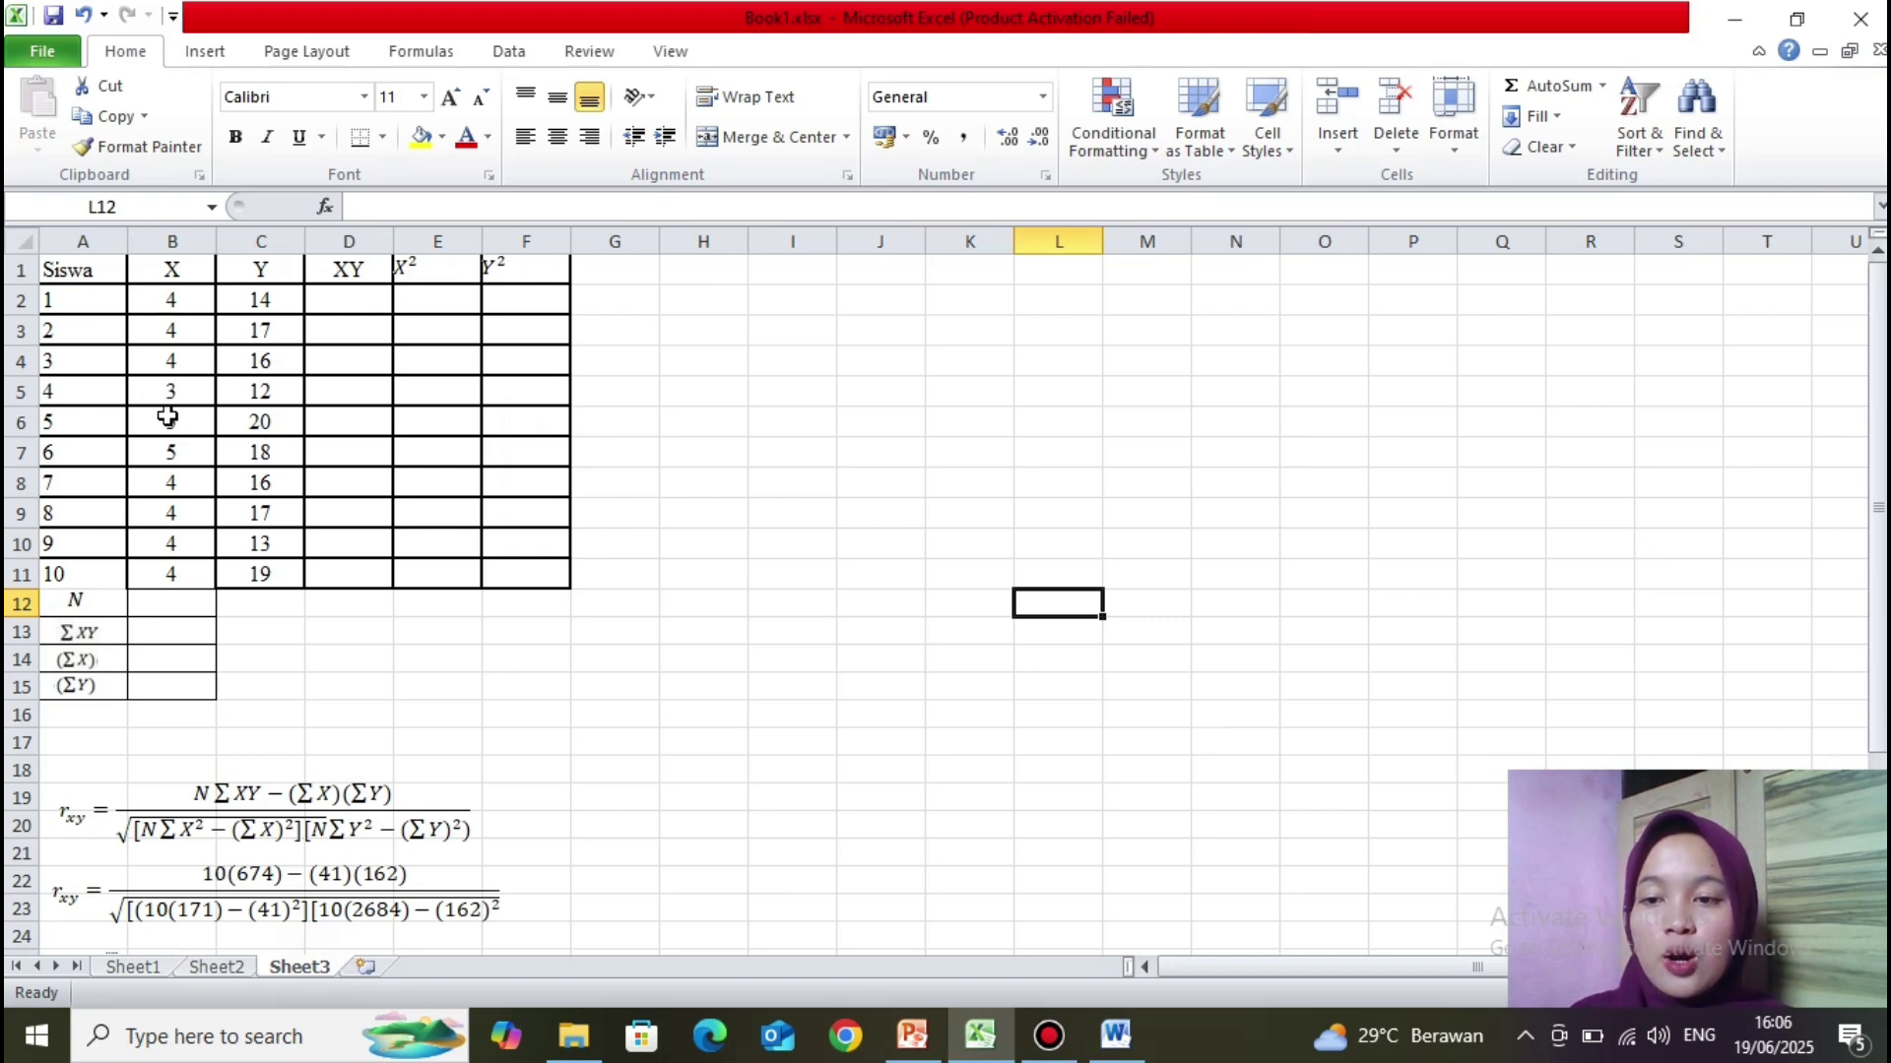
click(365, 309)
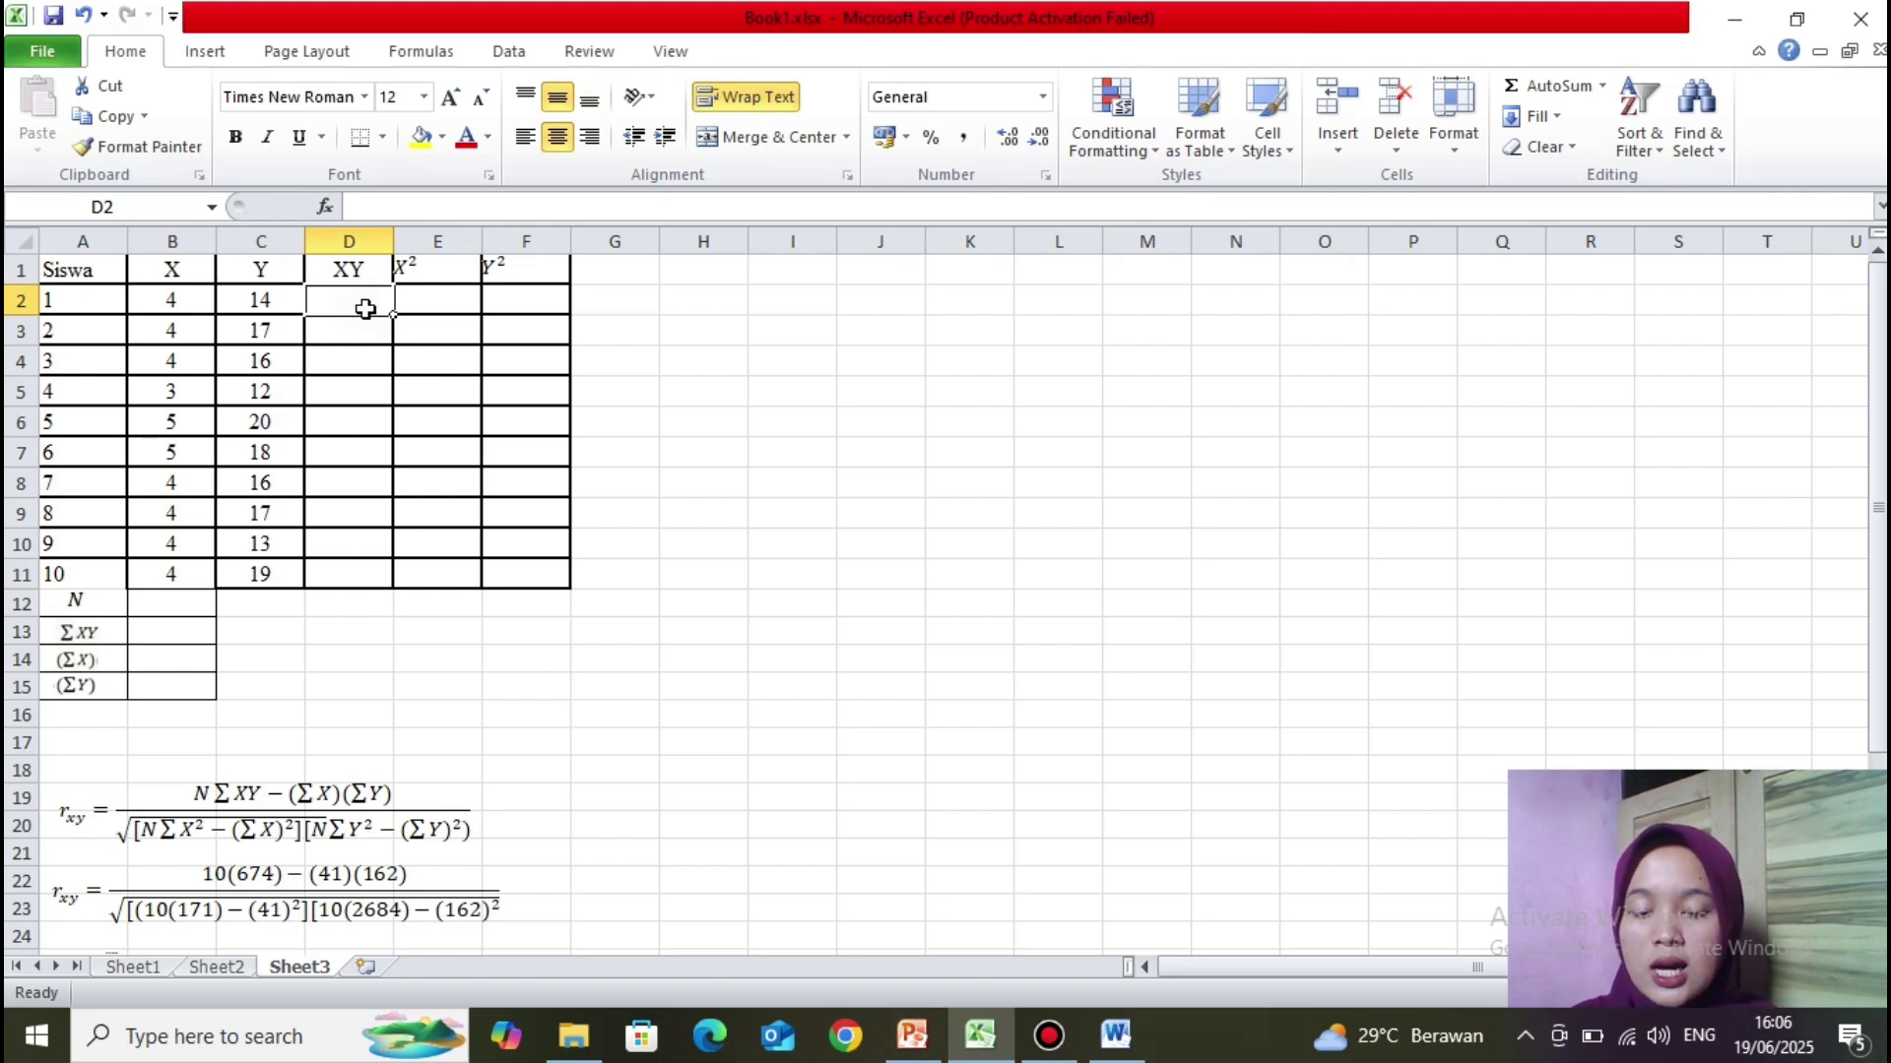
text(=)
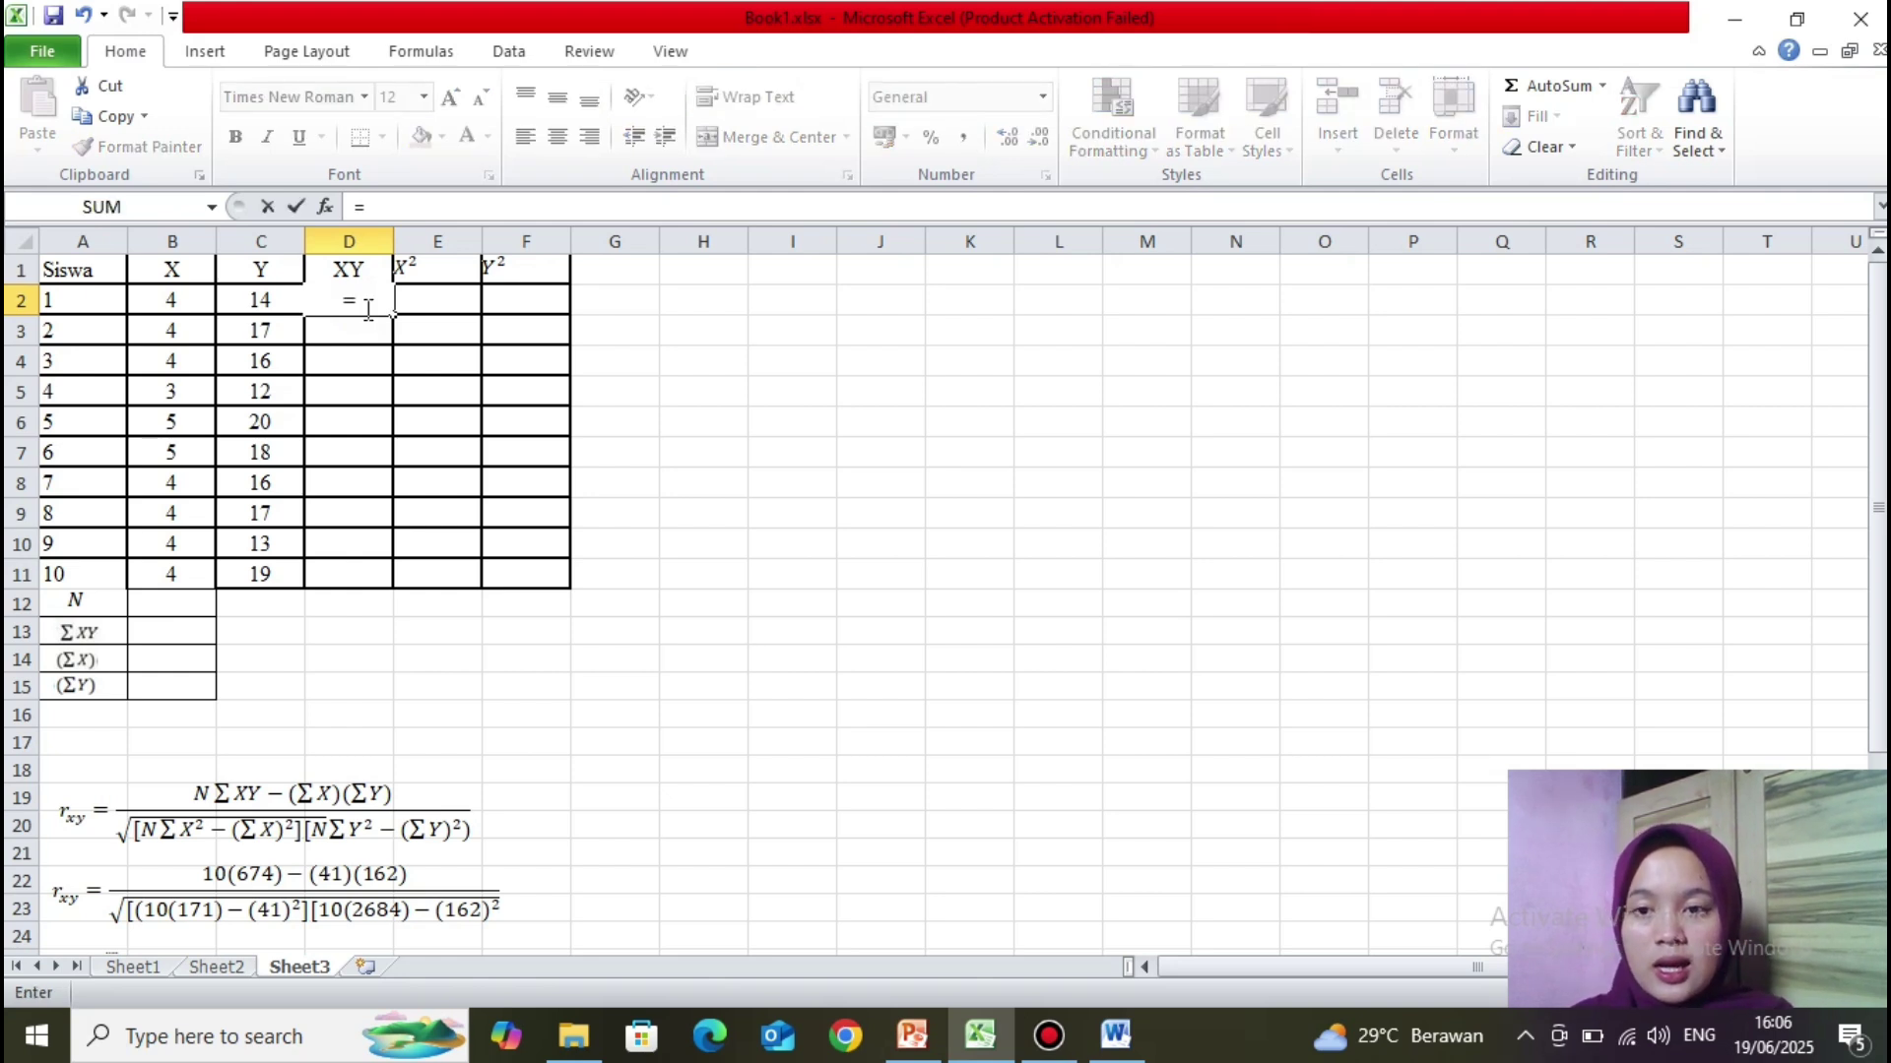
click(193, 311)
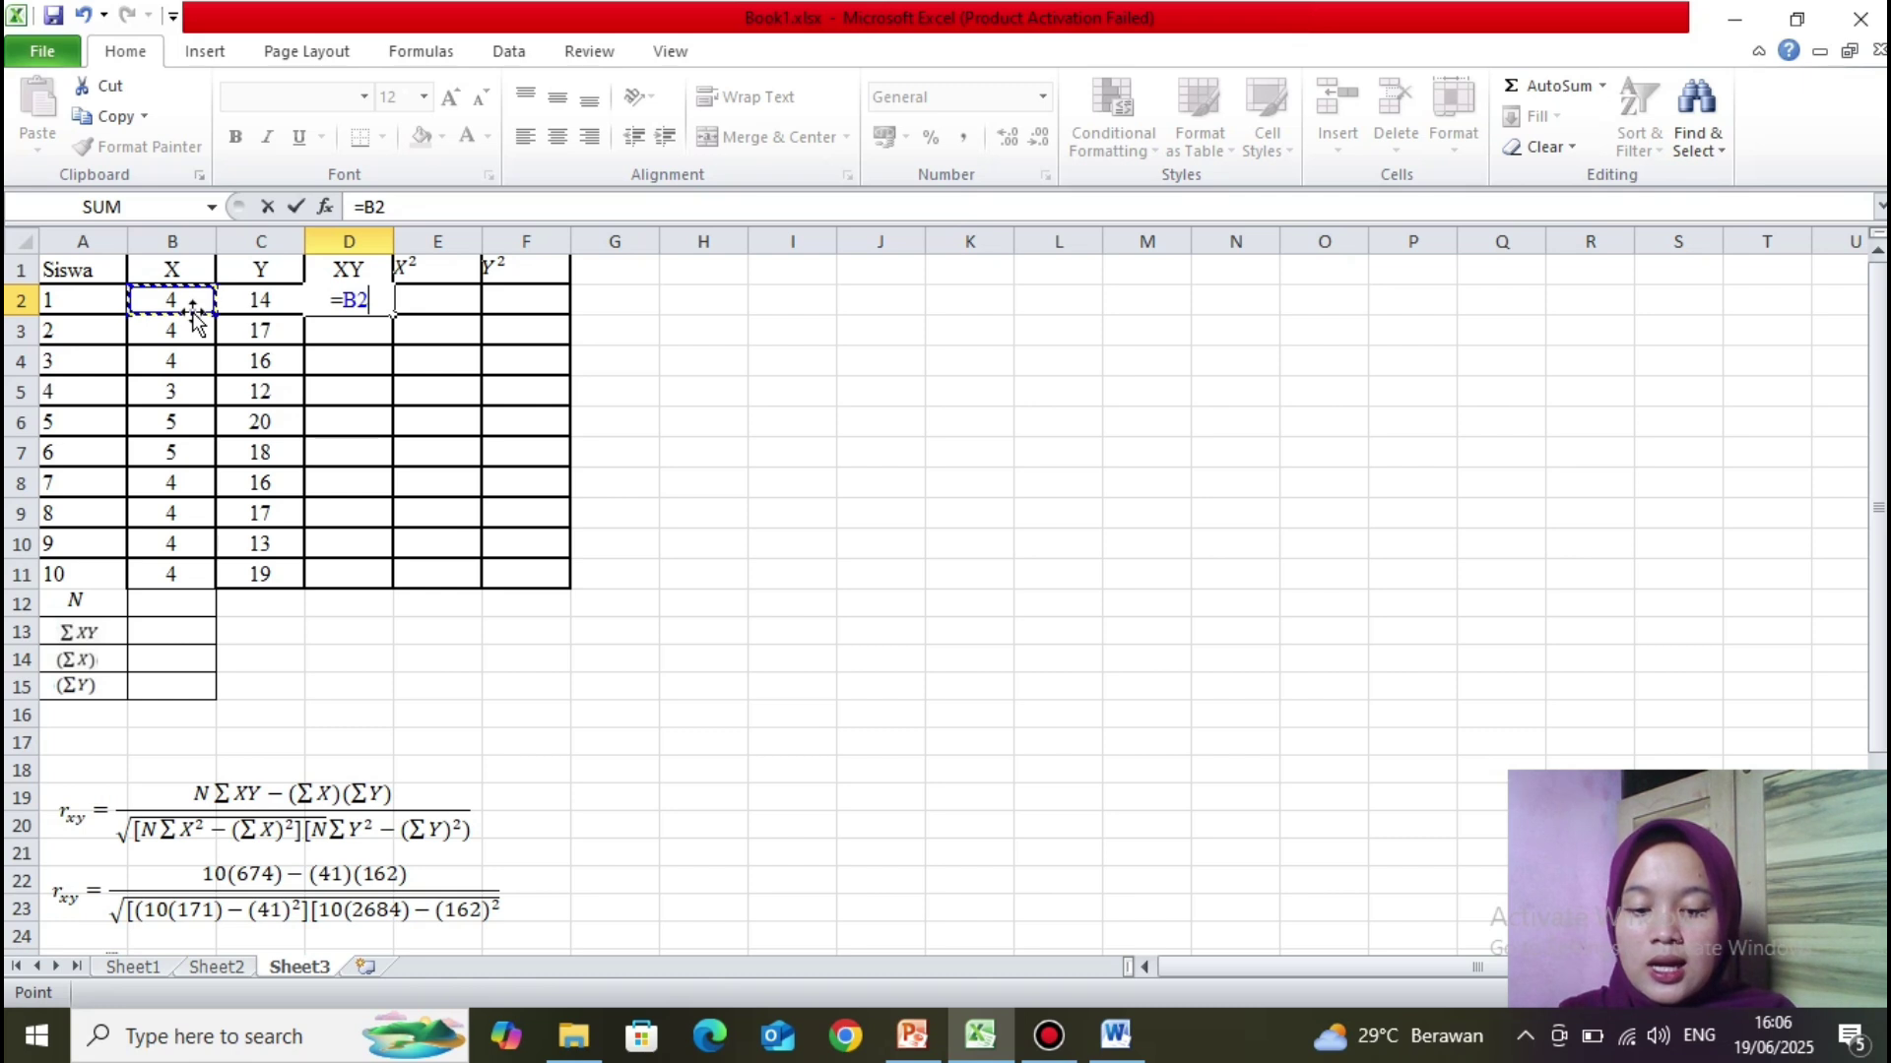
text(*)
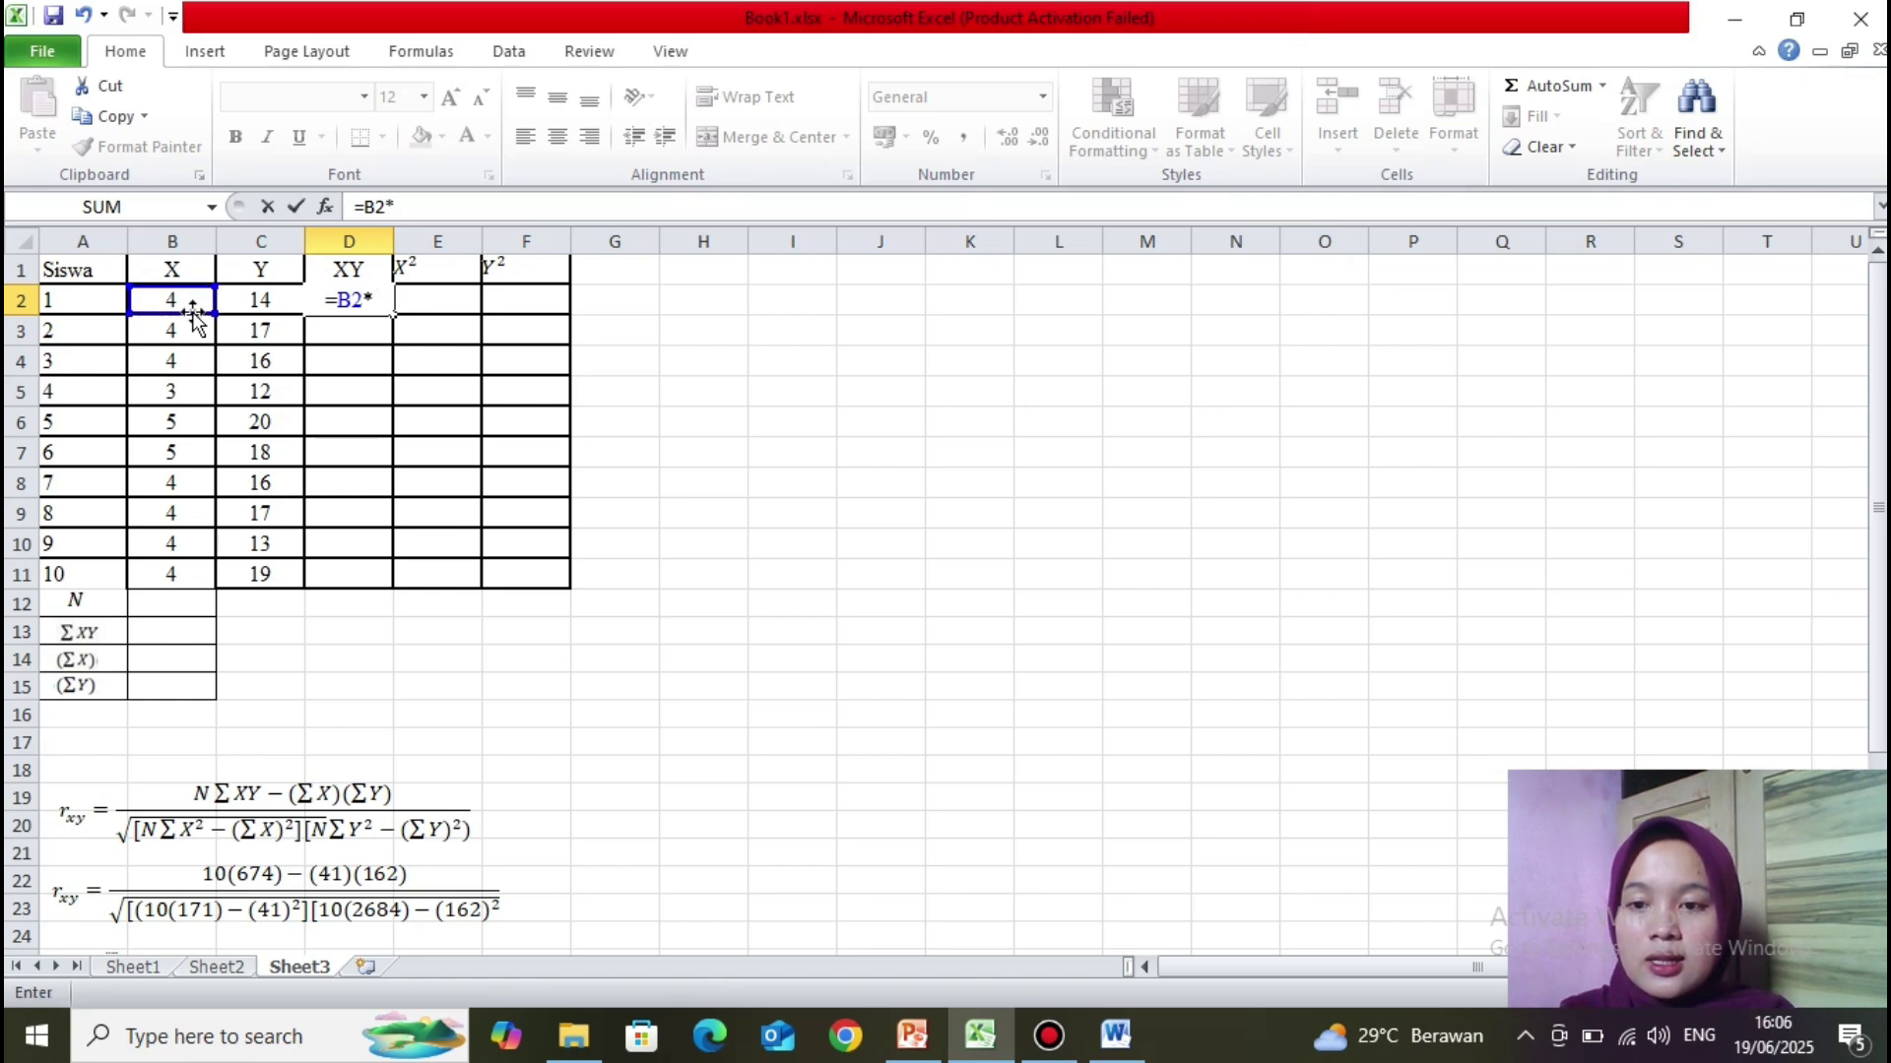
click(254, 295)
key(Return)
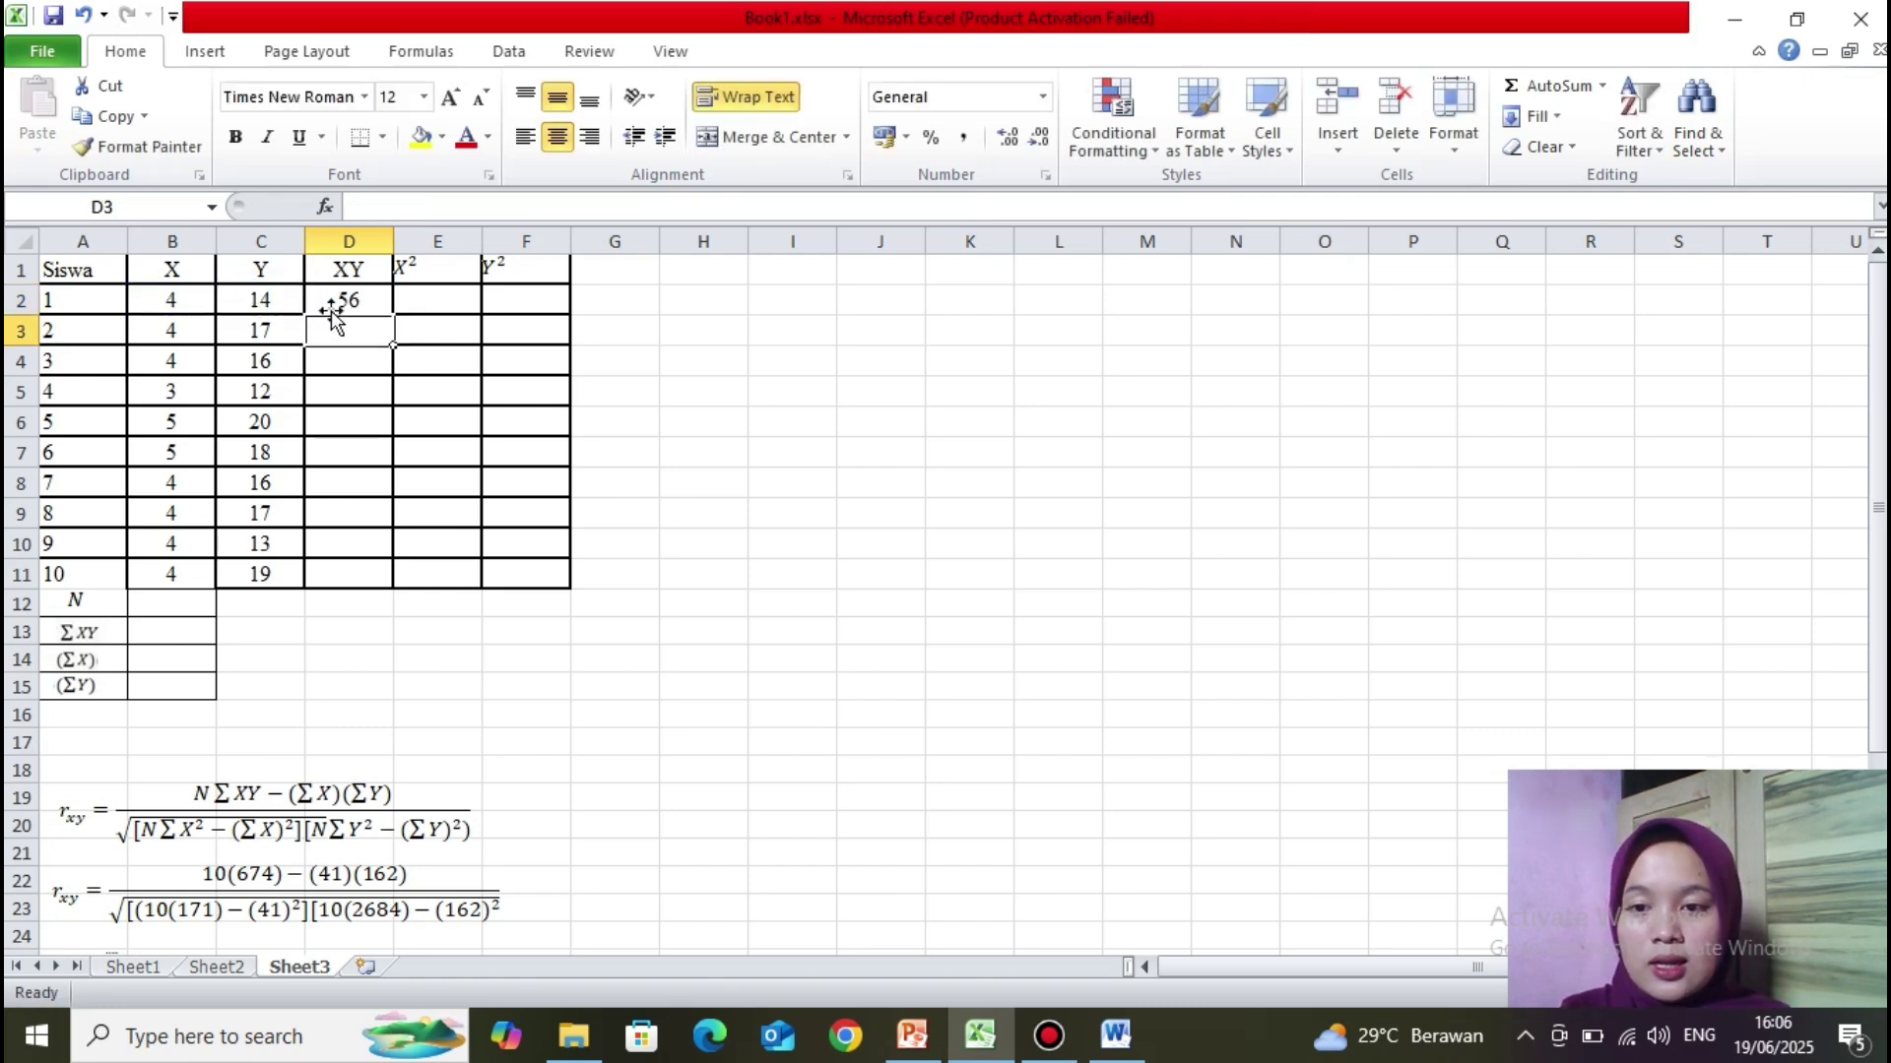
click(379, 298)
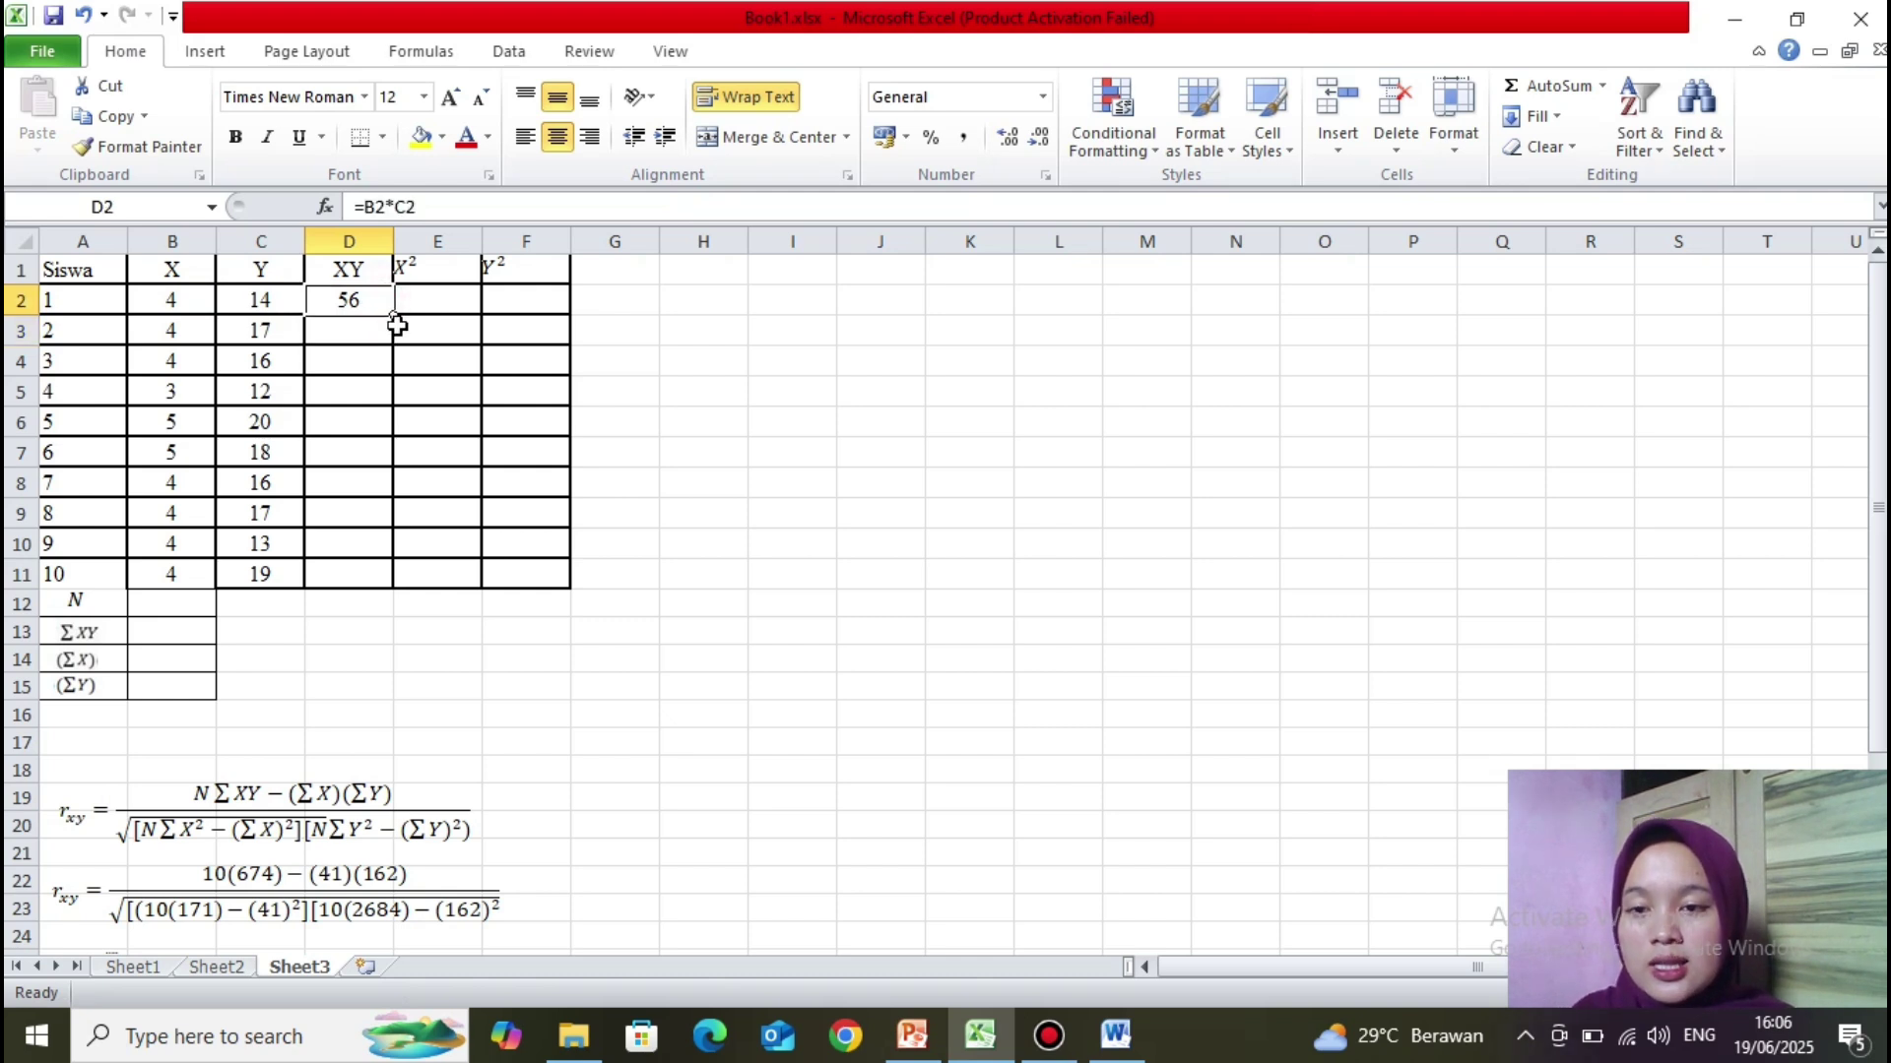
drag(392, 318, 386, 591)
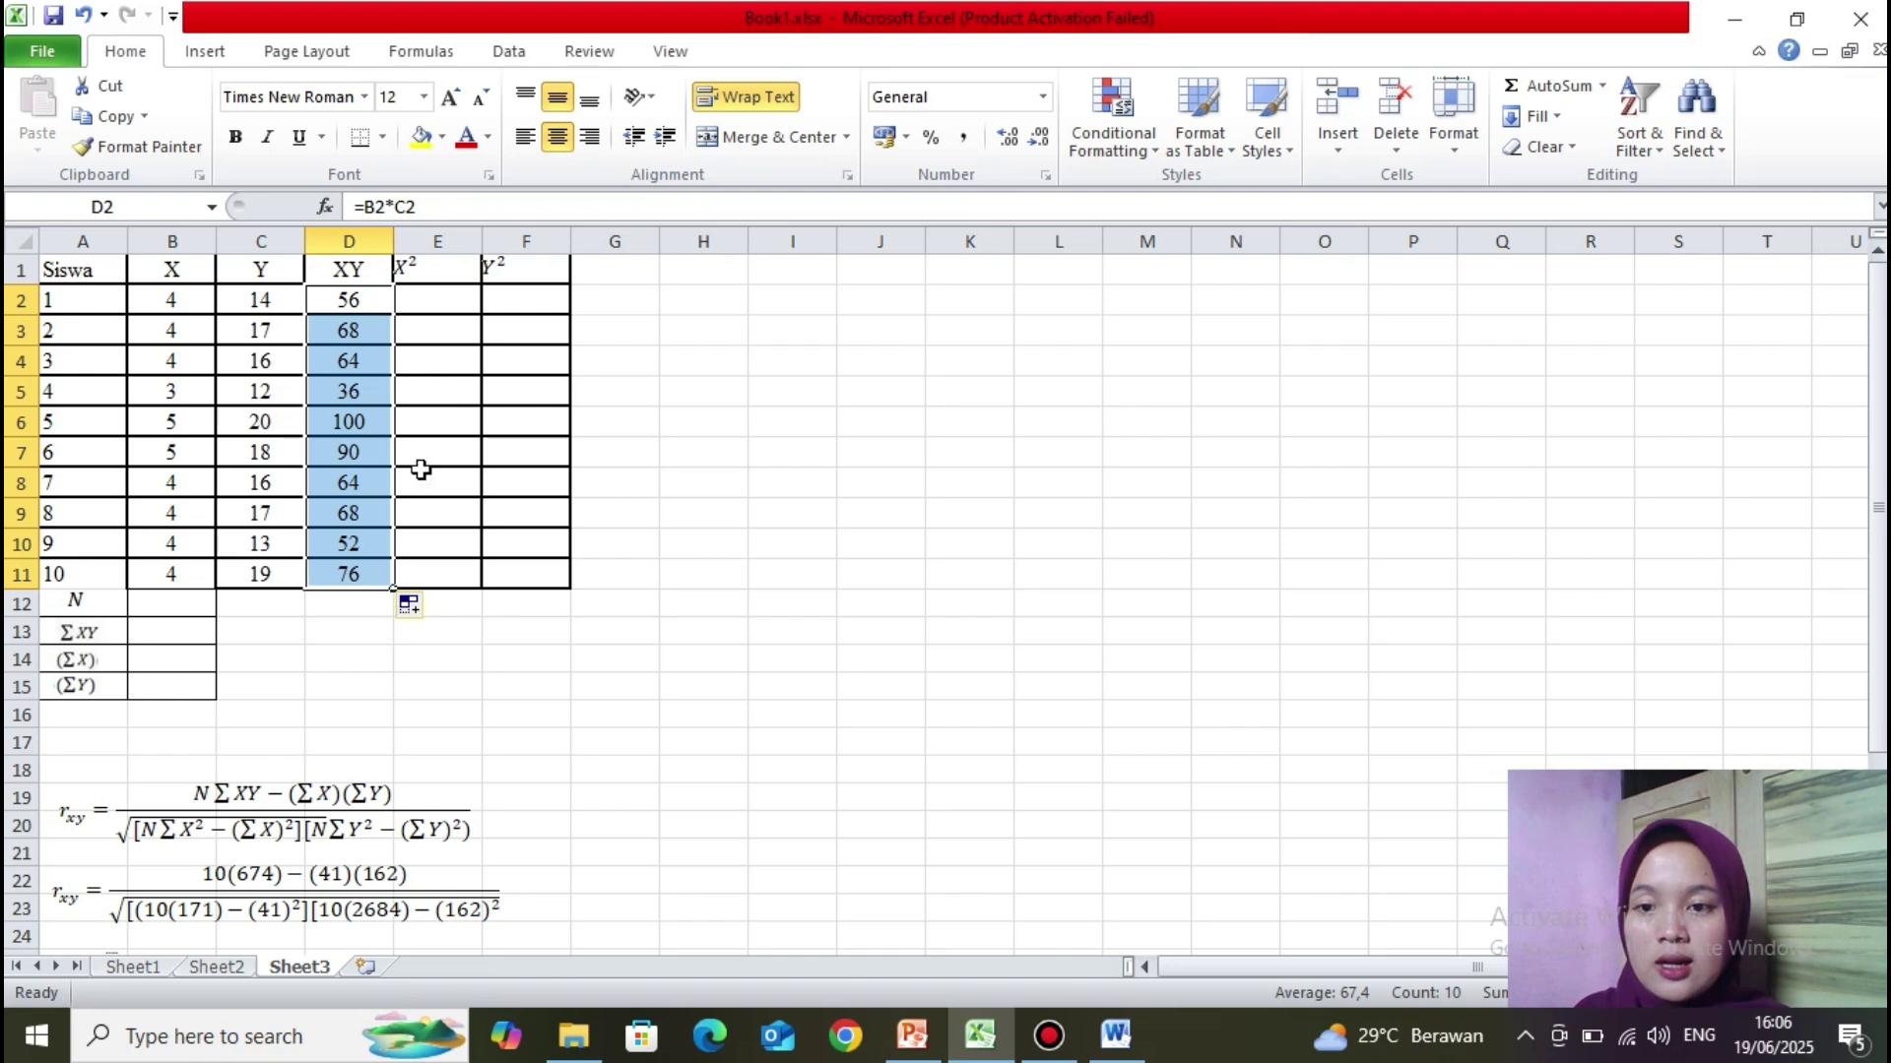
Step: Enter the formula =B2^2 in E2 to square the first student's X score
click(430, 290)
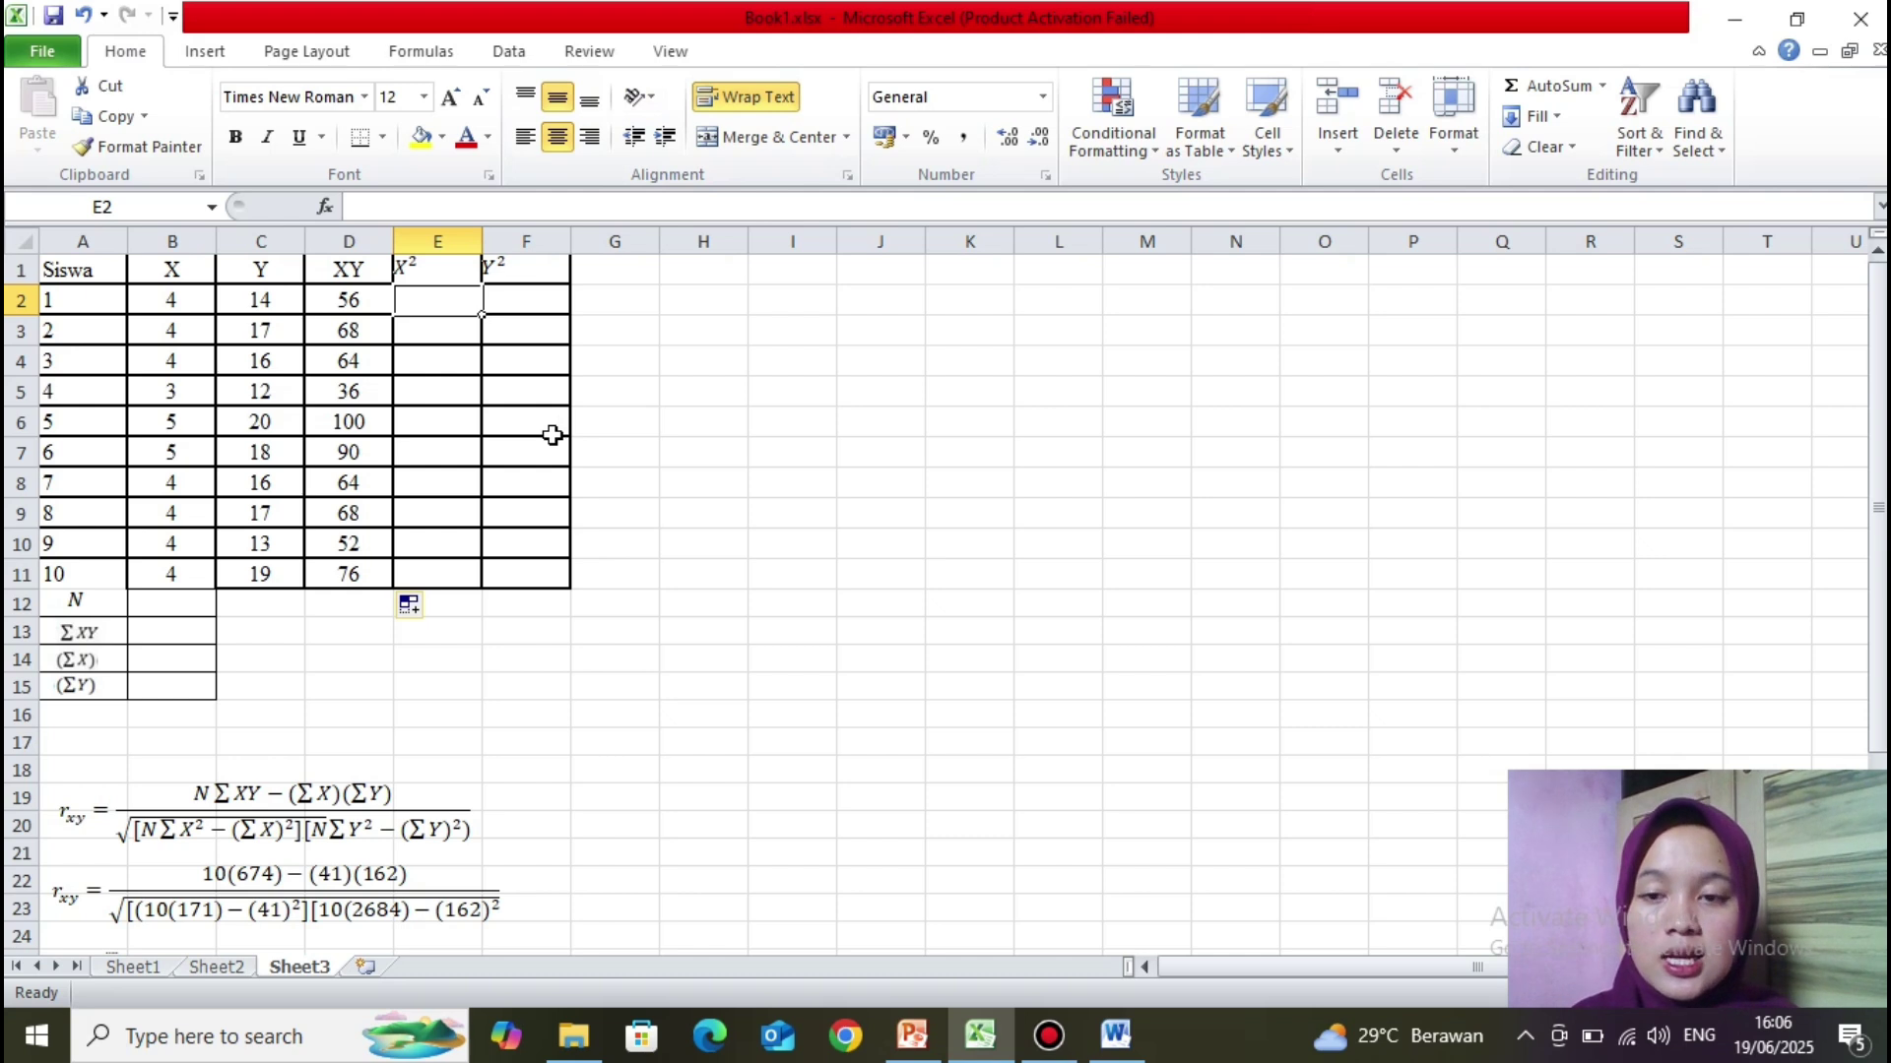
text(=)
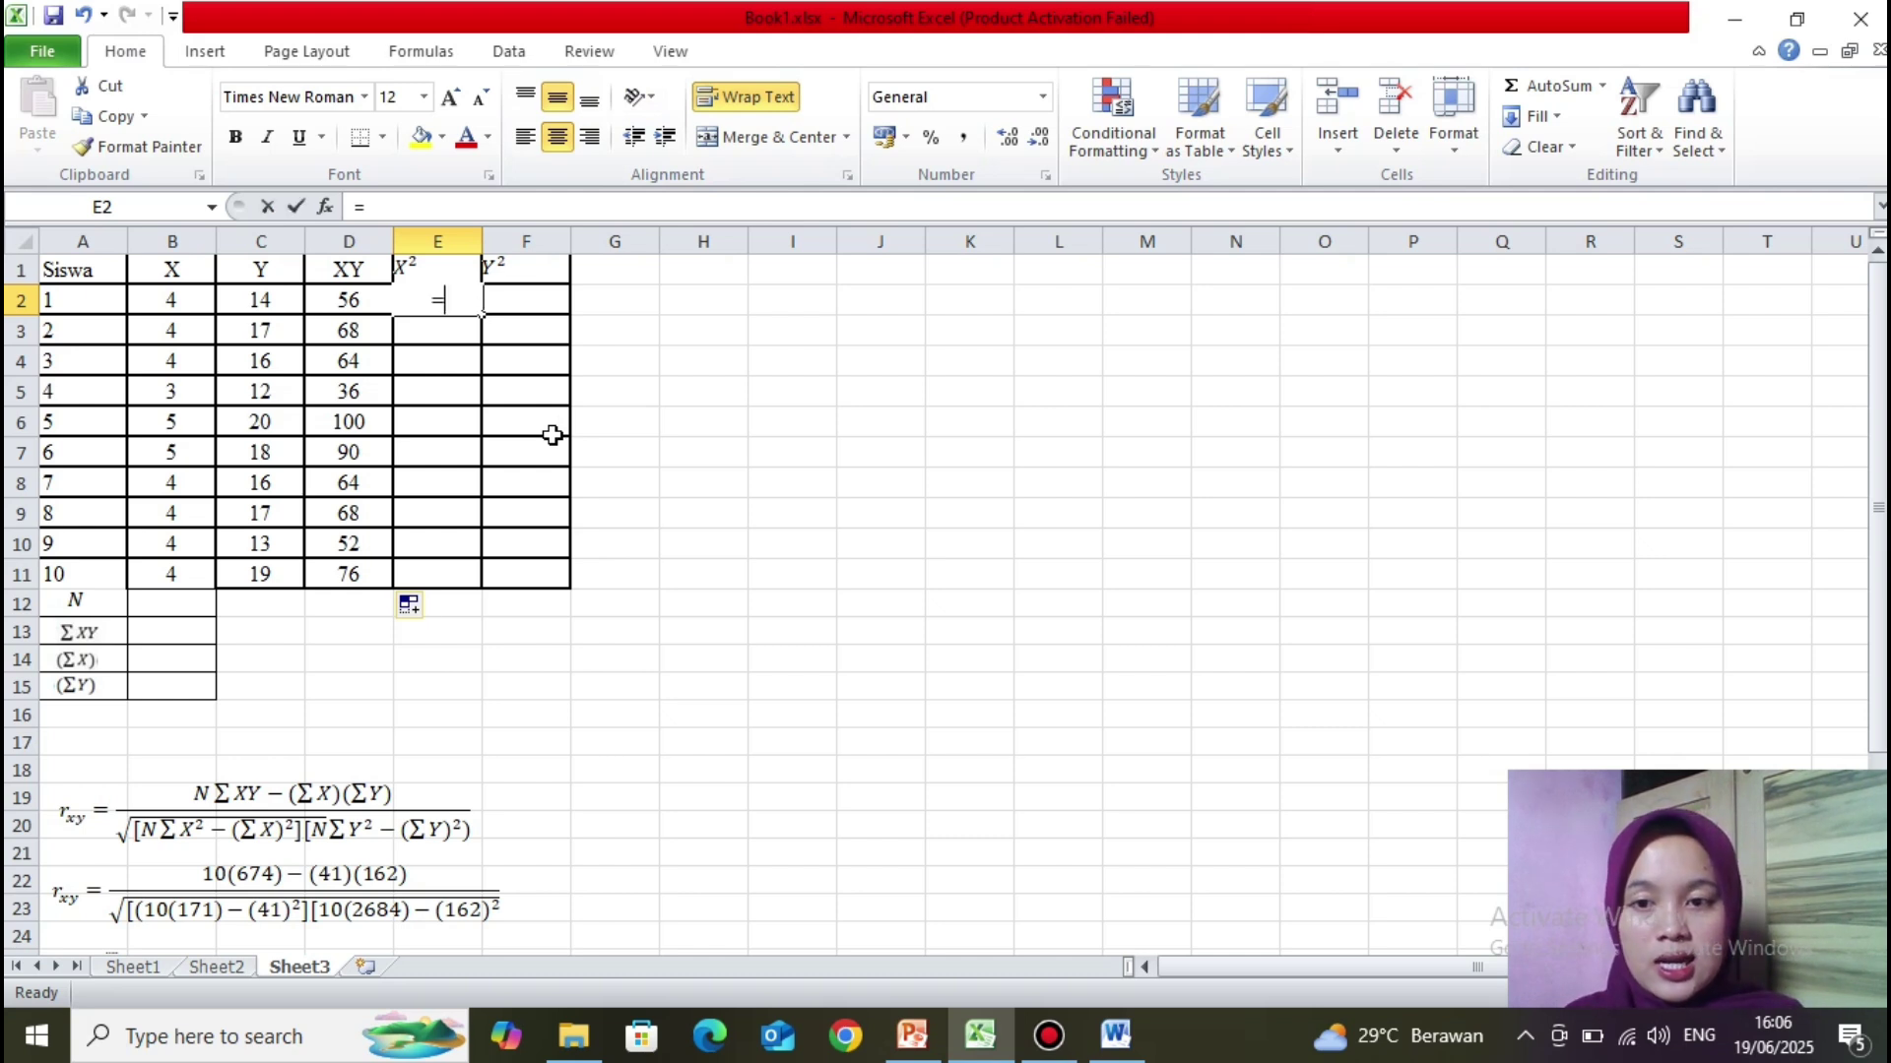
click(165, 302)
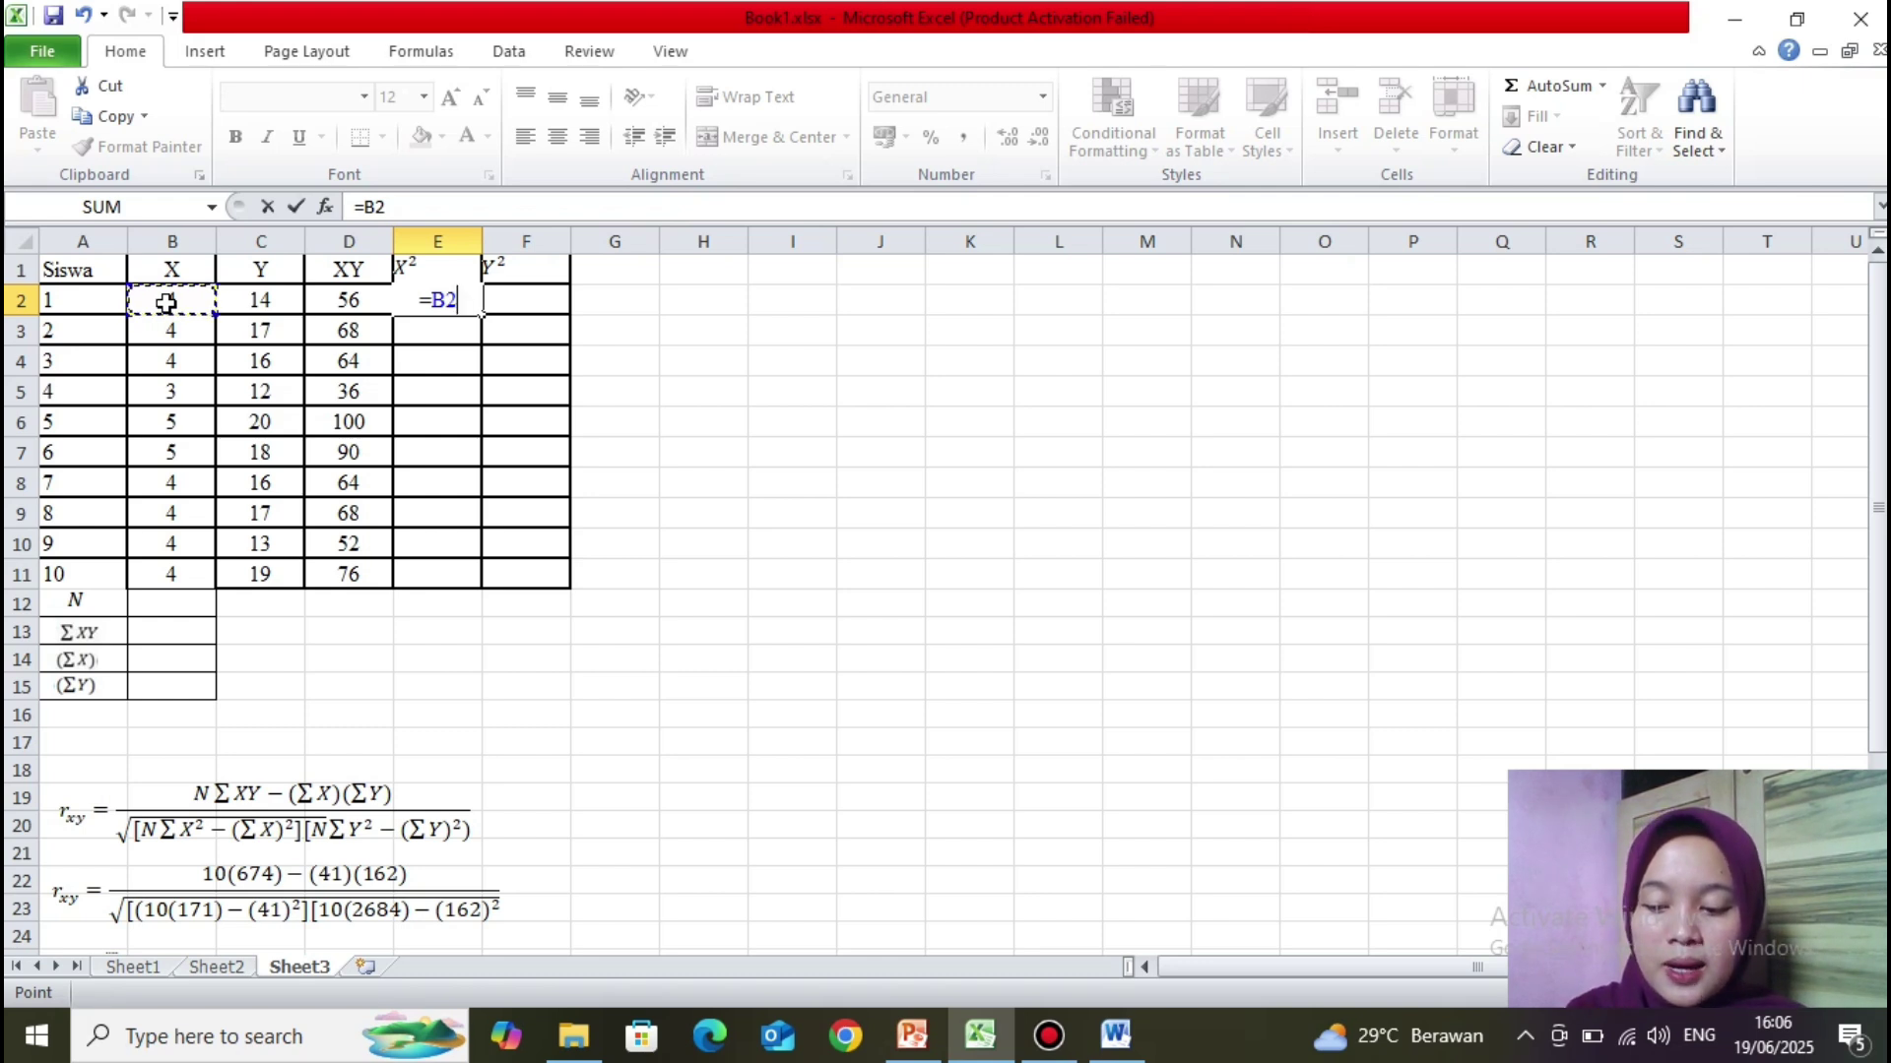
text(^)
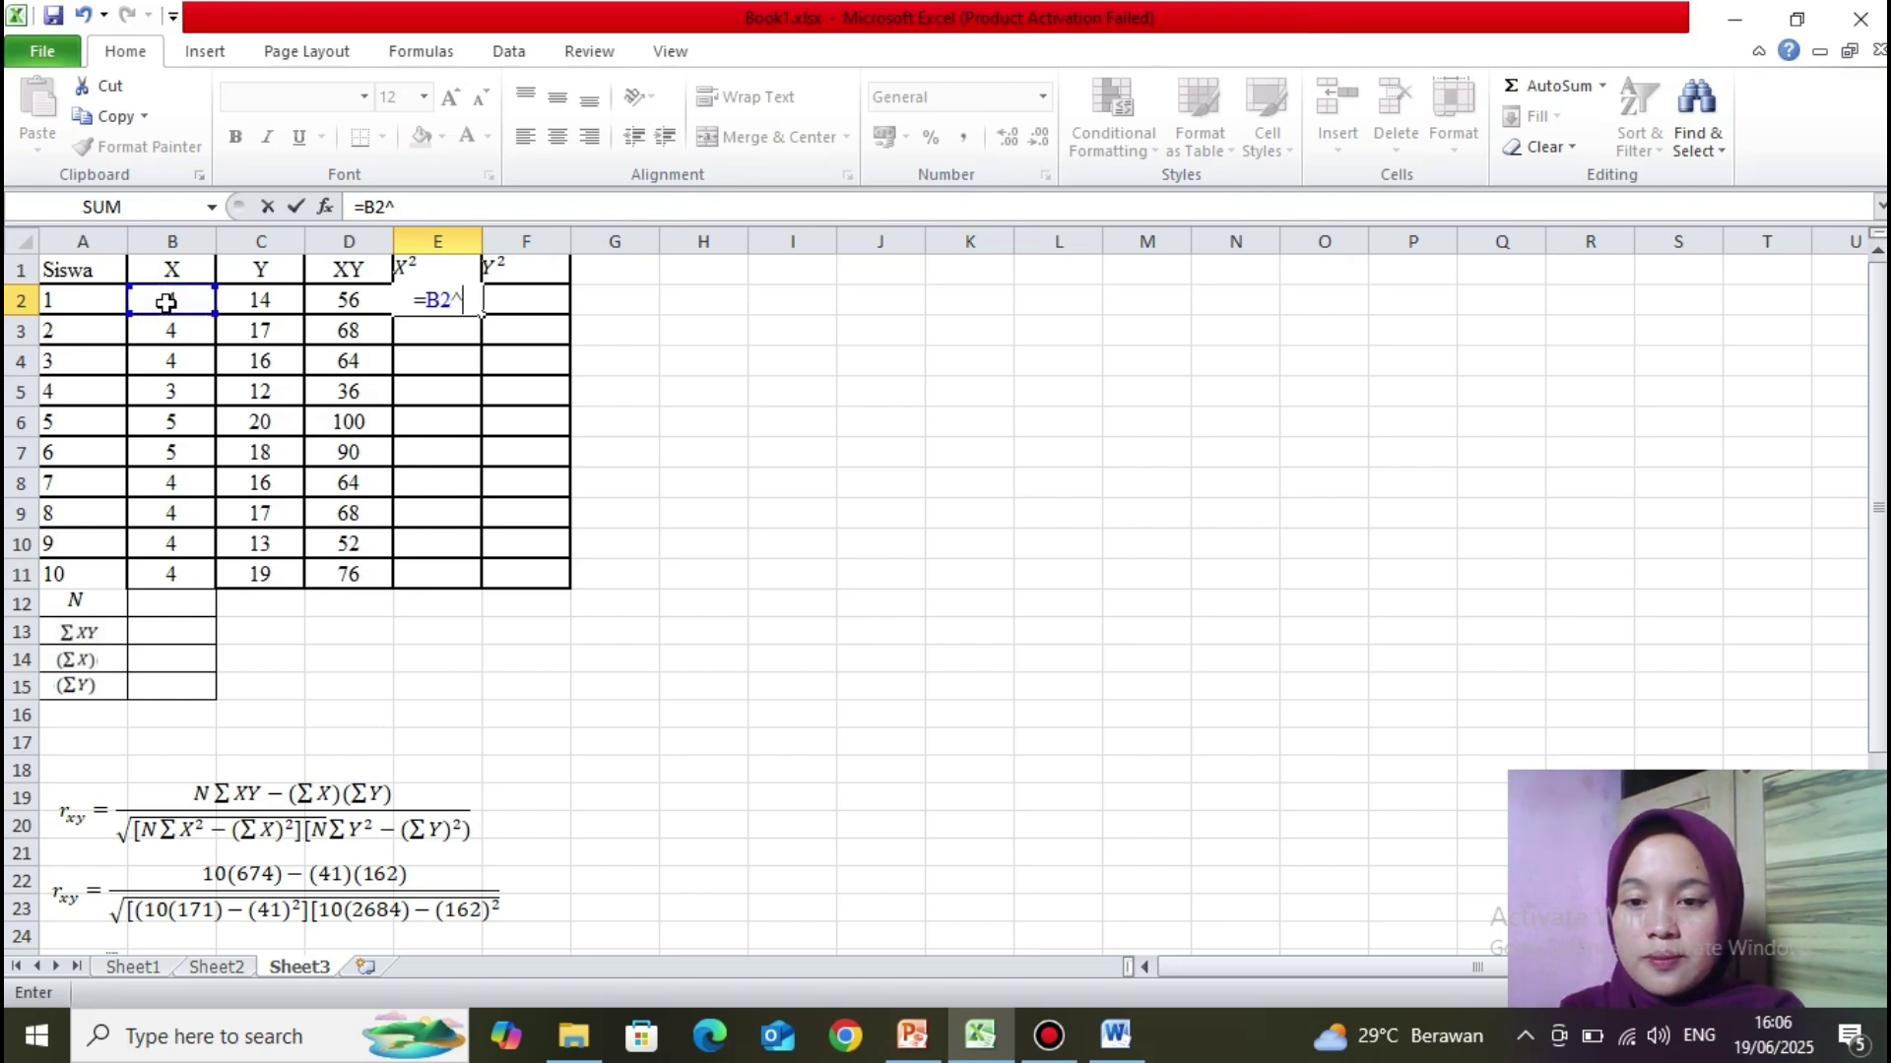
text(2)
key(Return)
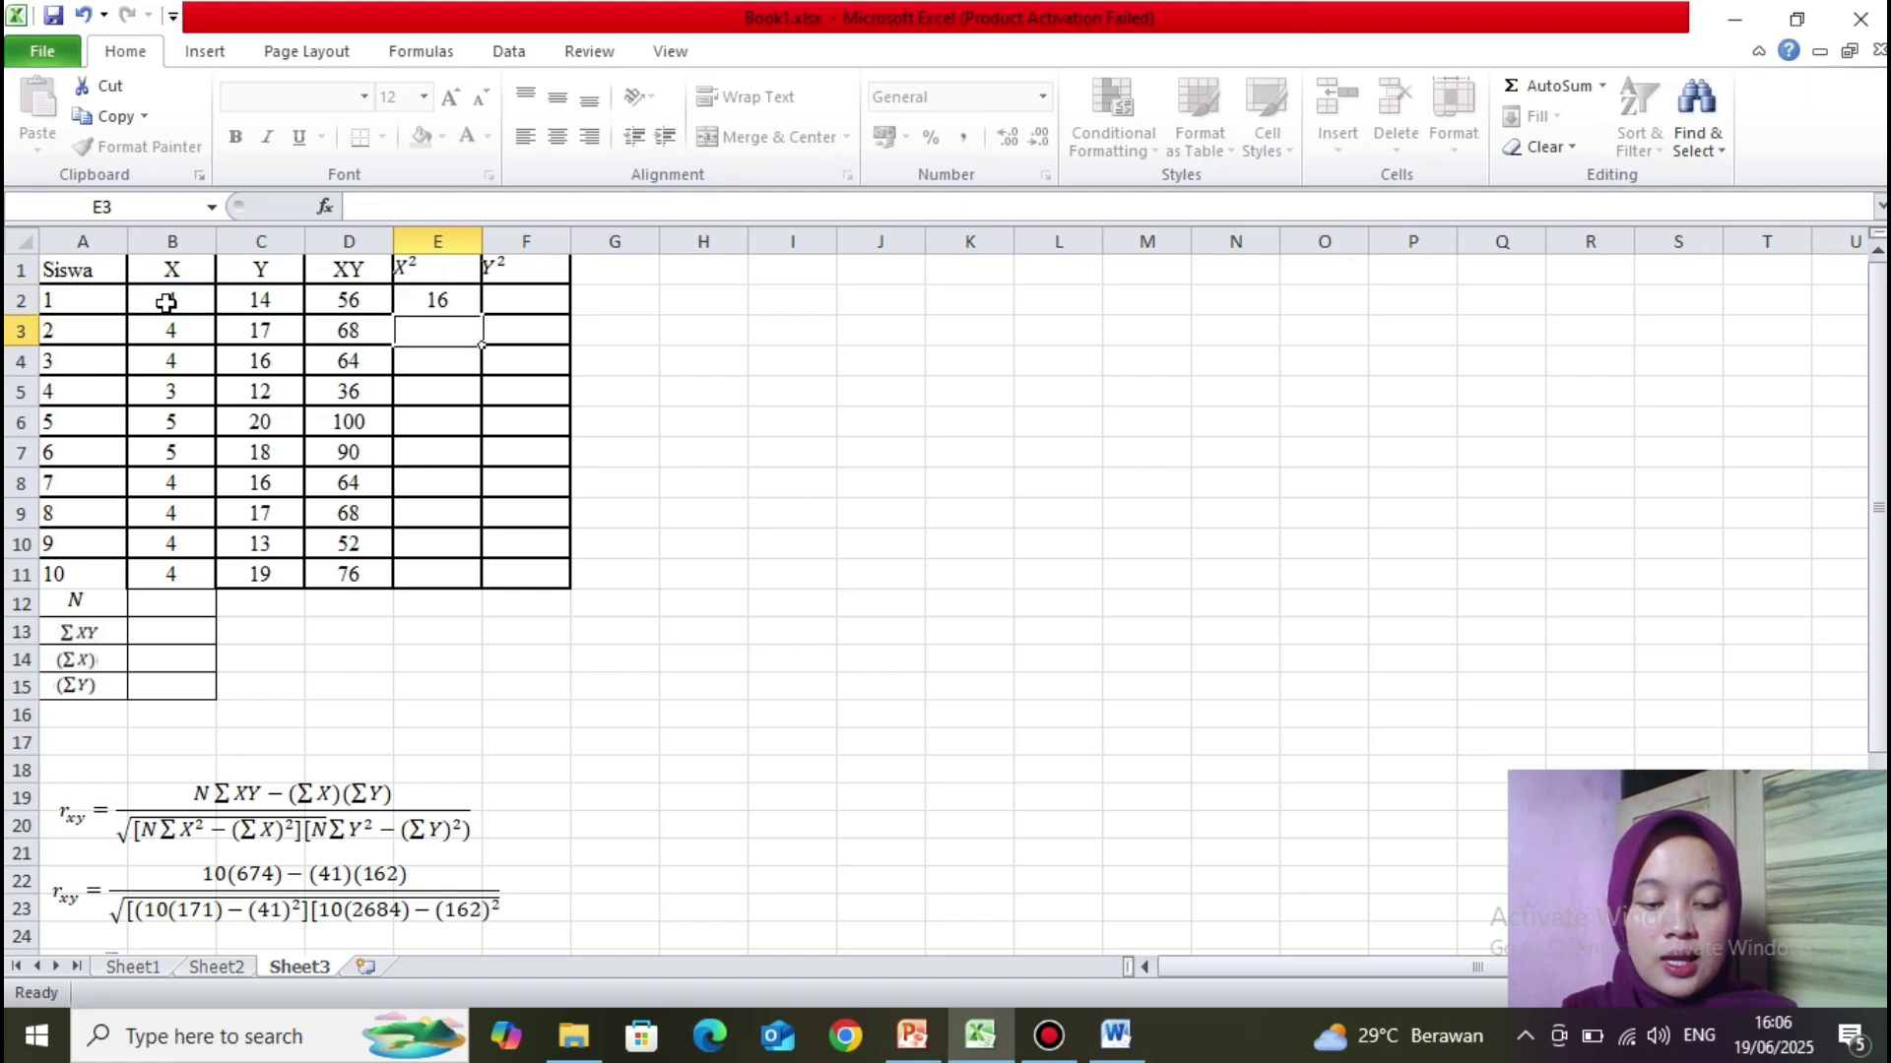
Step: Fill the squared X formula from E2 down through E11 for the remaining students
click(451, 299)
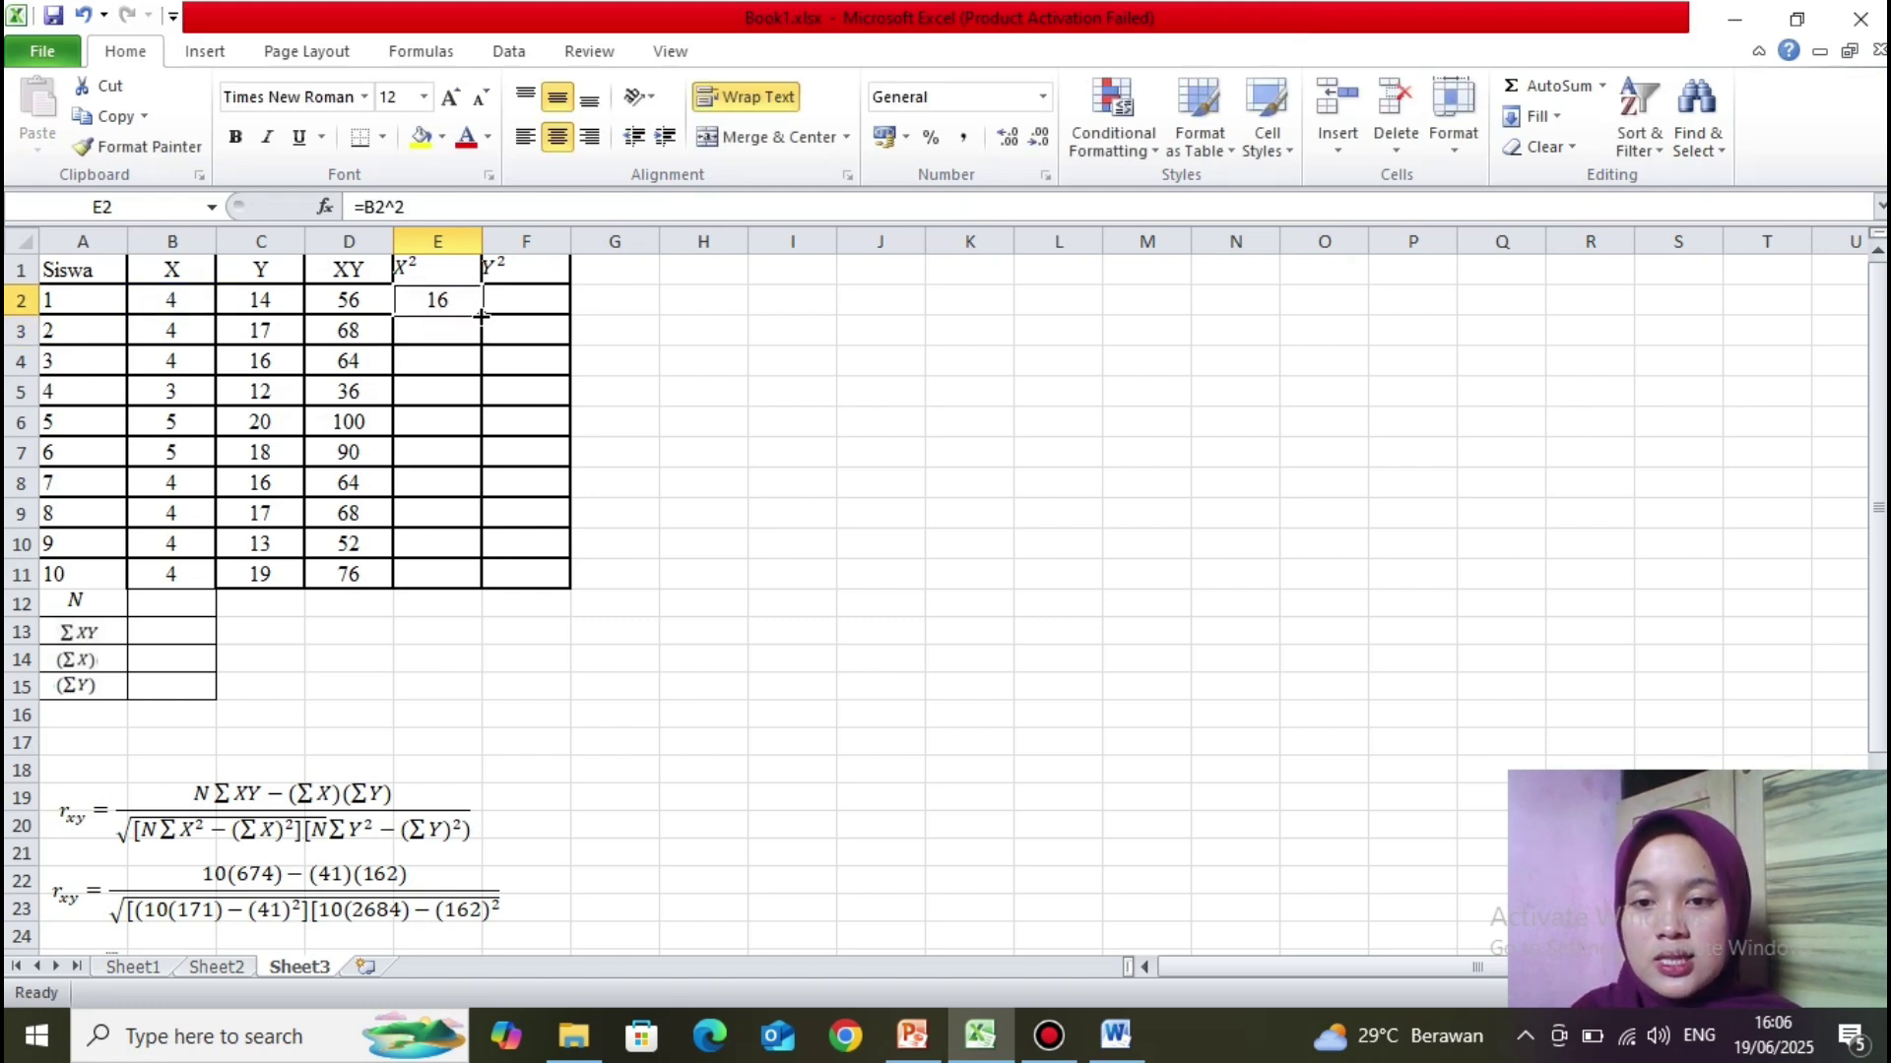
drag(480, 315, 473, 588)
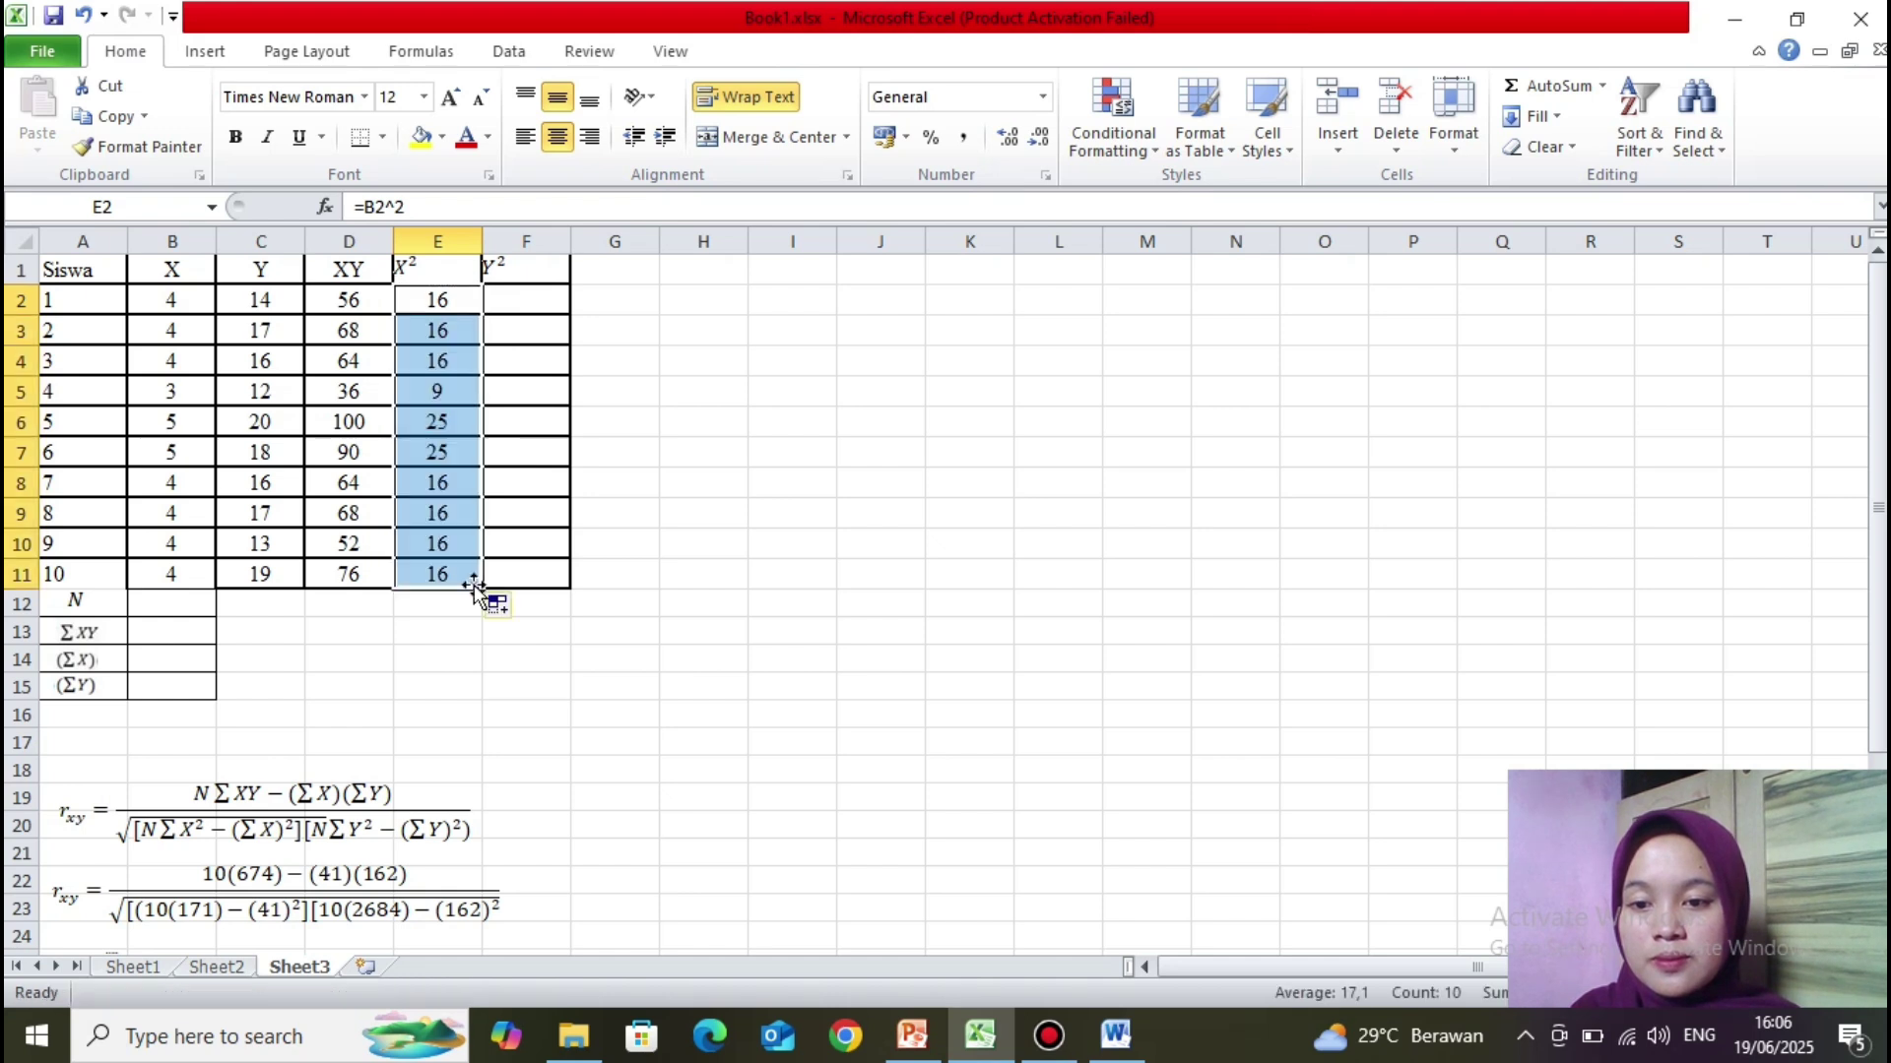
Step: Calculate the Y² column by entering =C2^2 in F2 and filling it down to F11
click(539, 300)
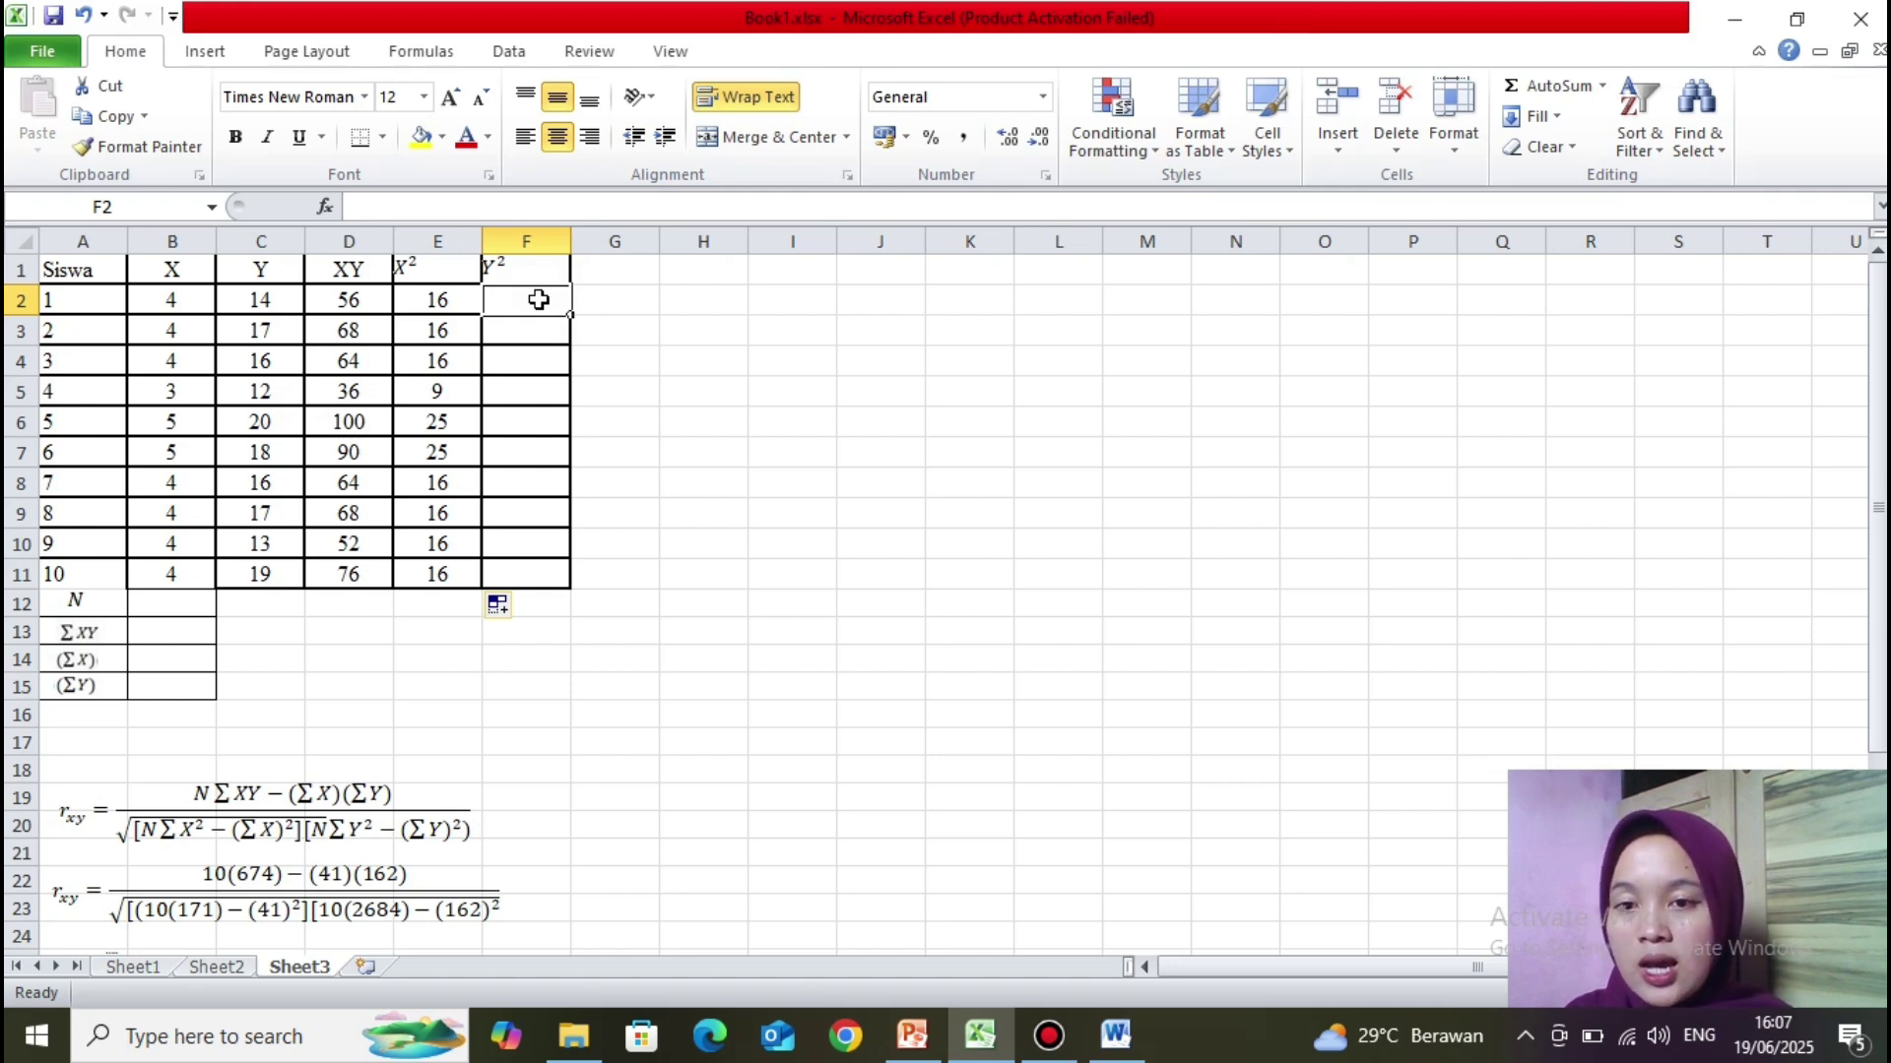
text(=)
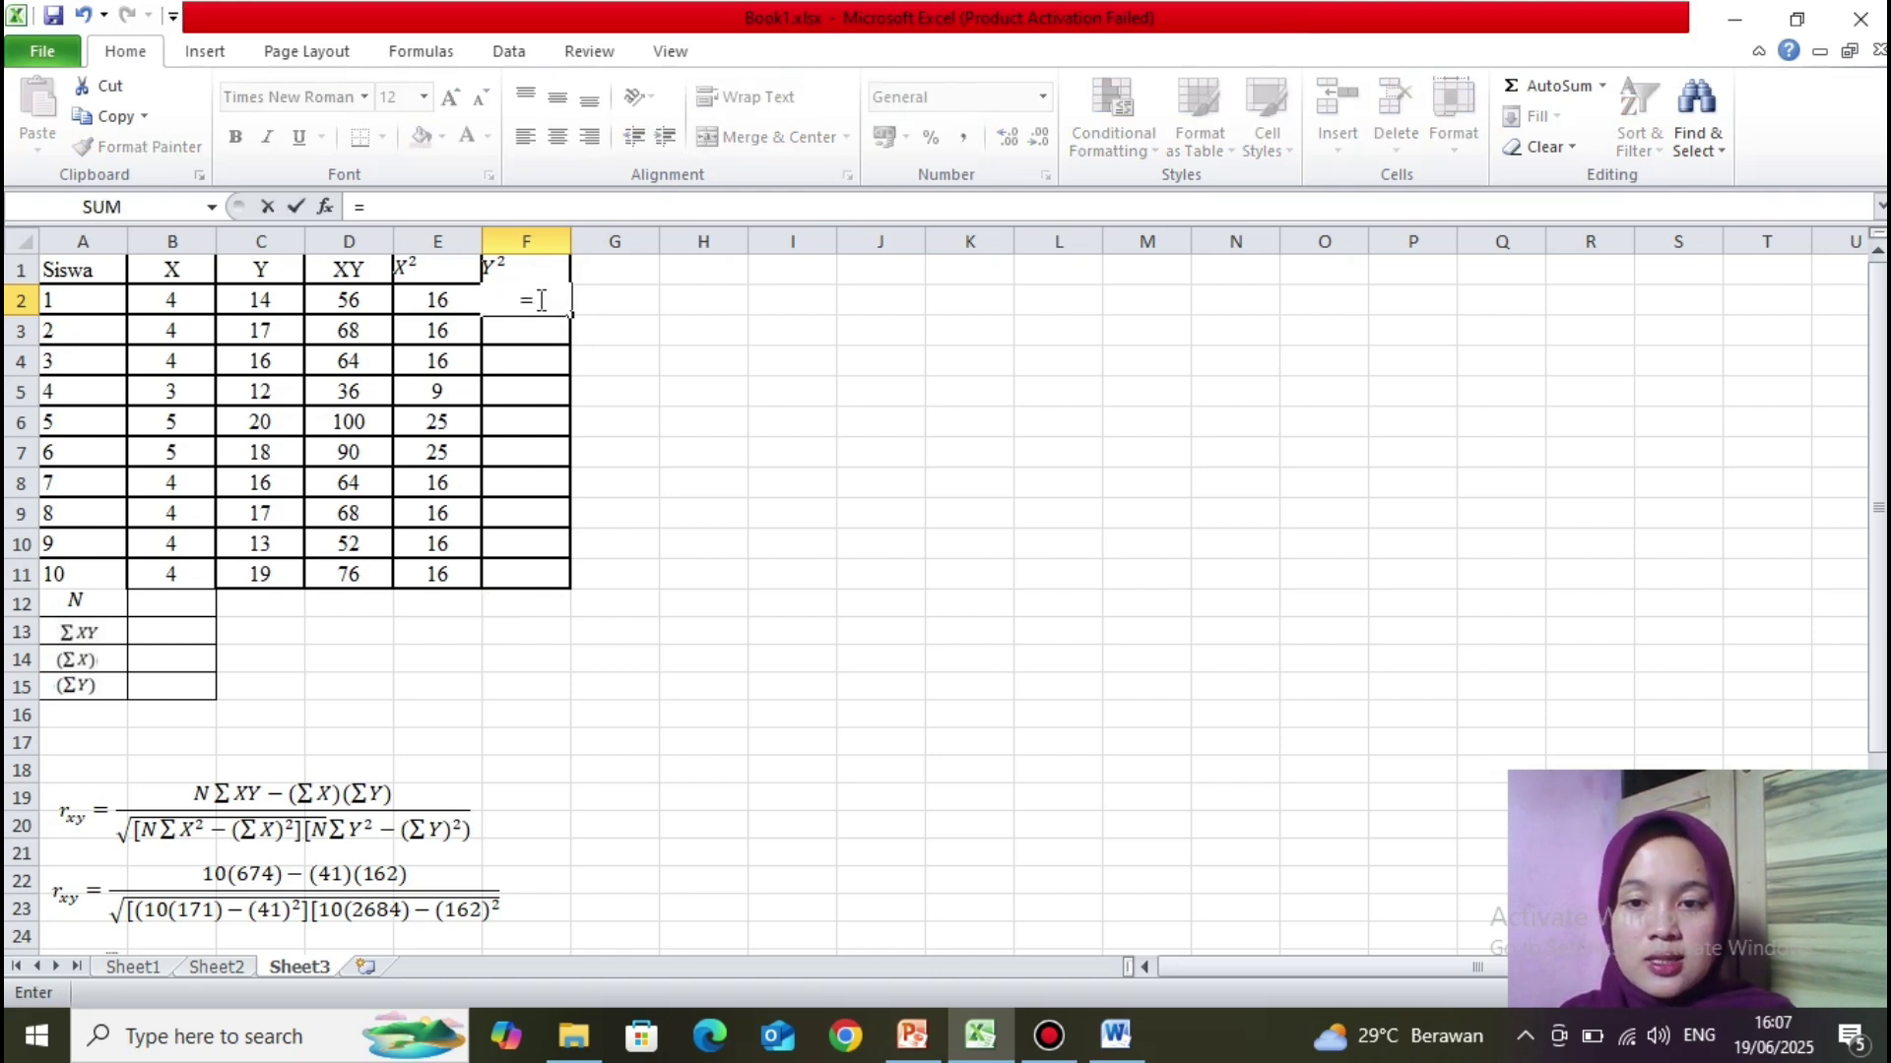
click(281, 308)
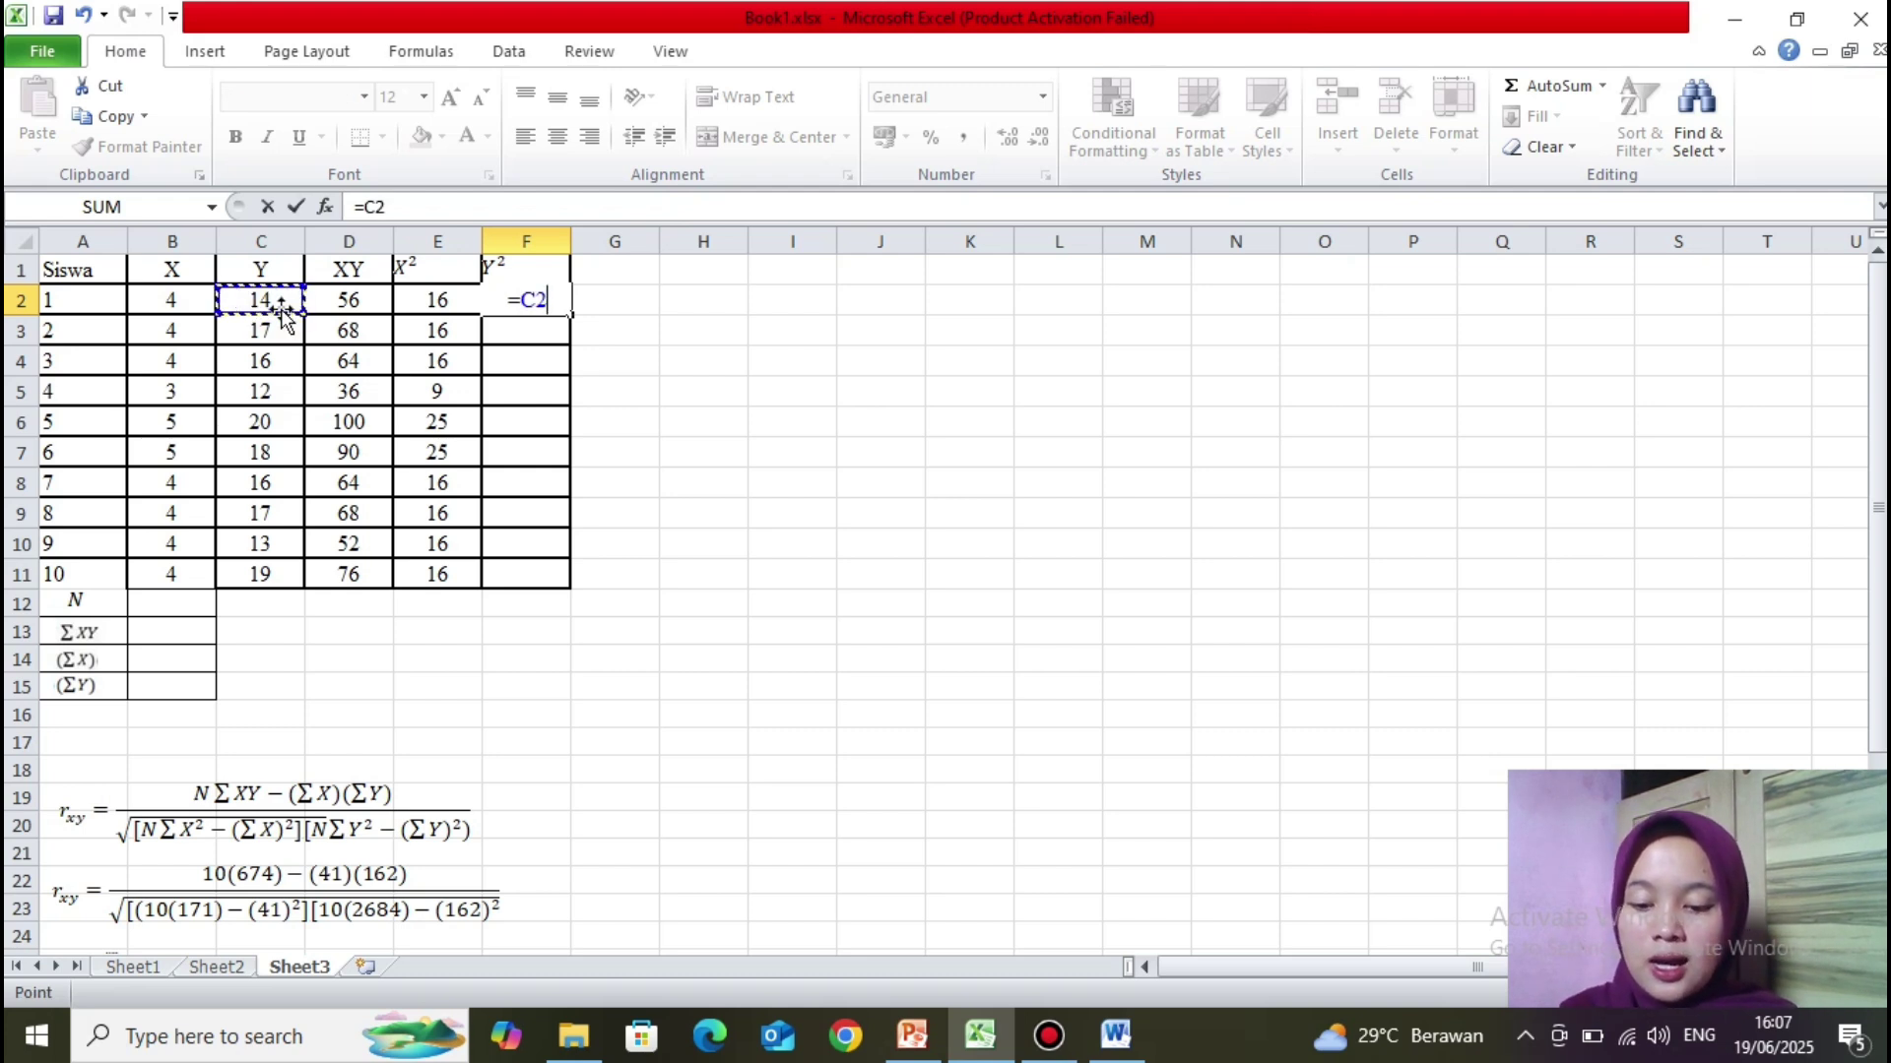
text(^2)
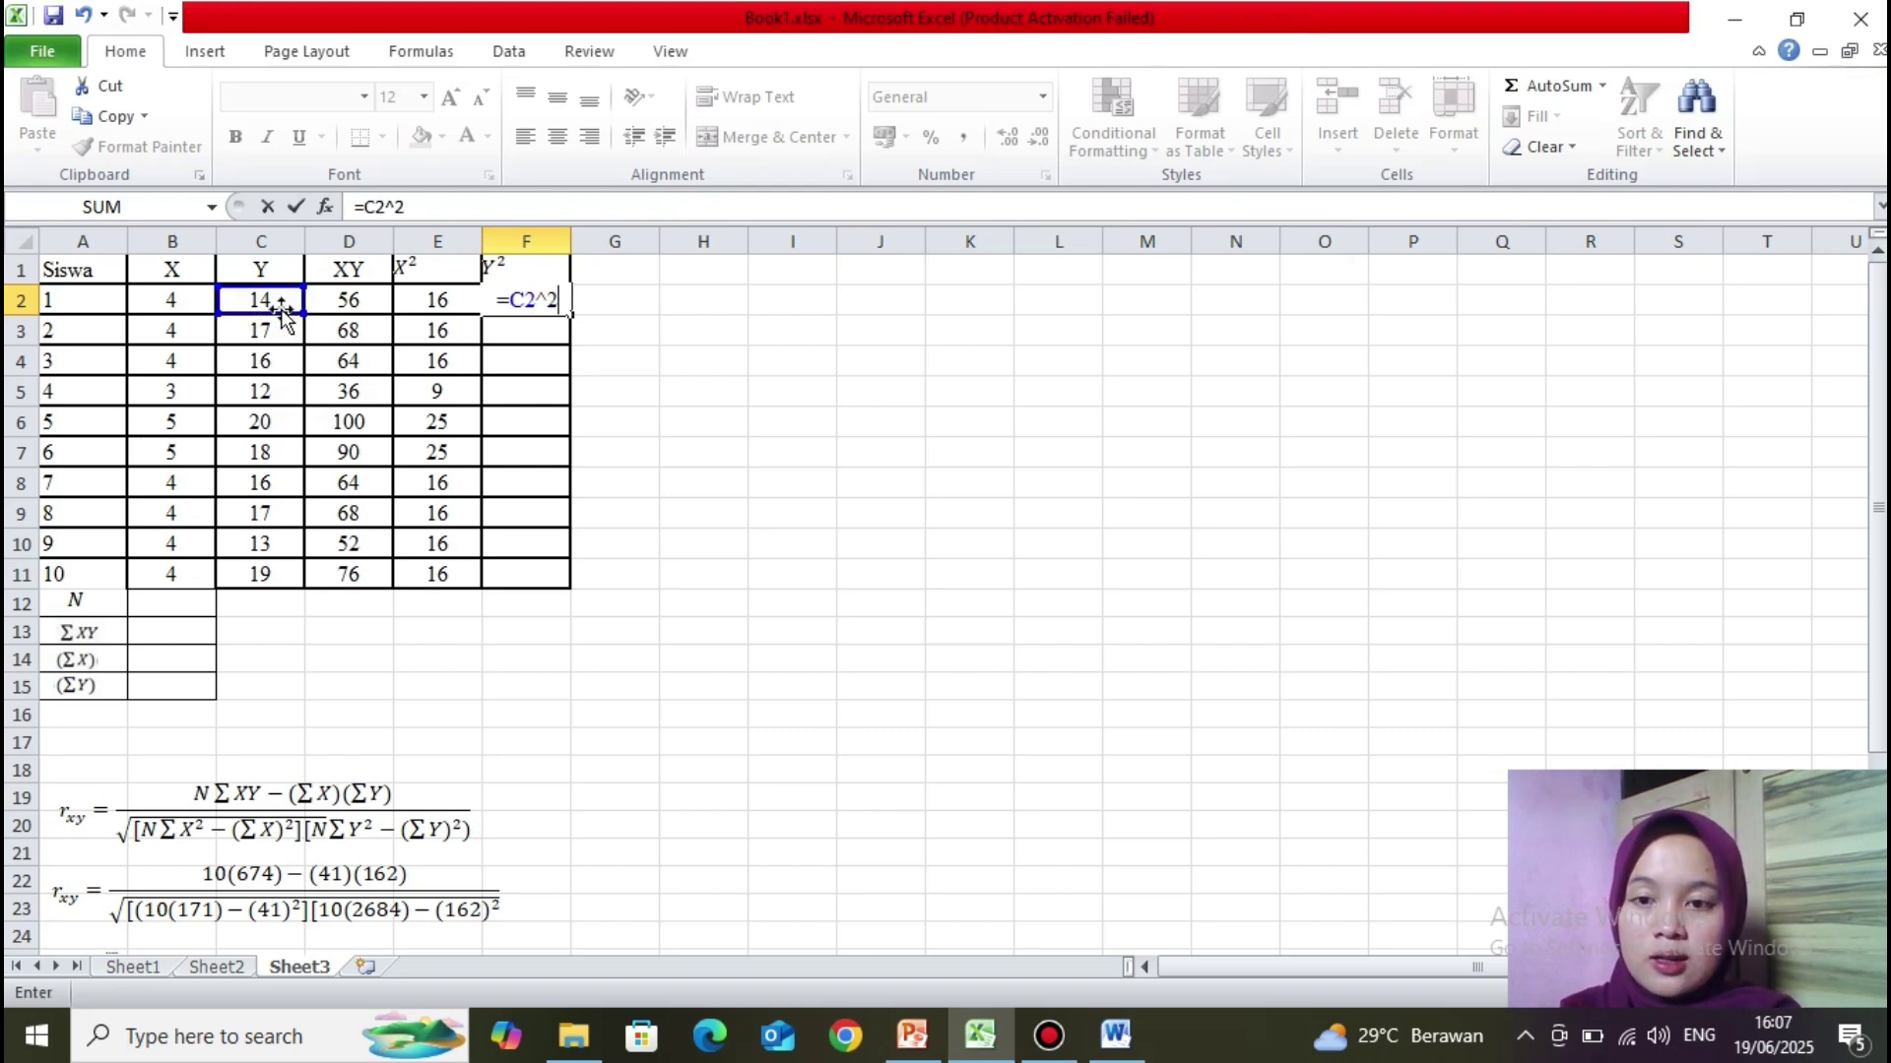
key(Return)
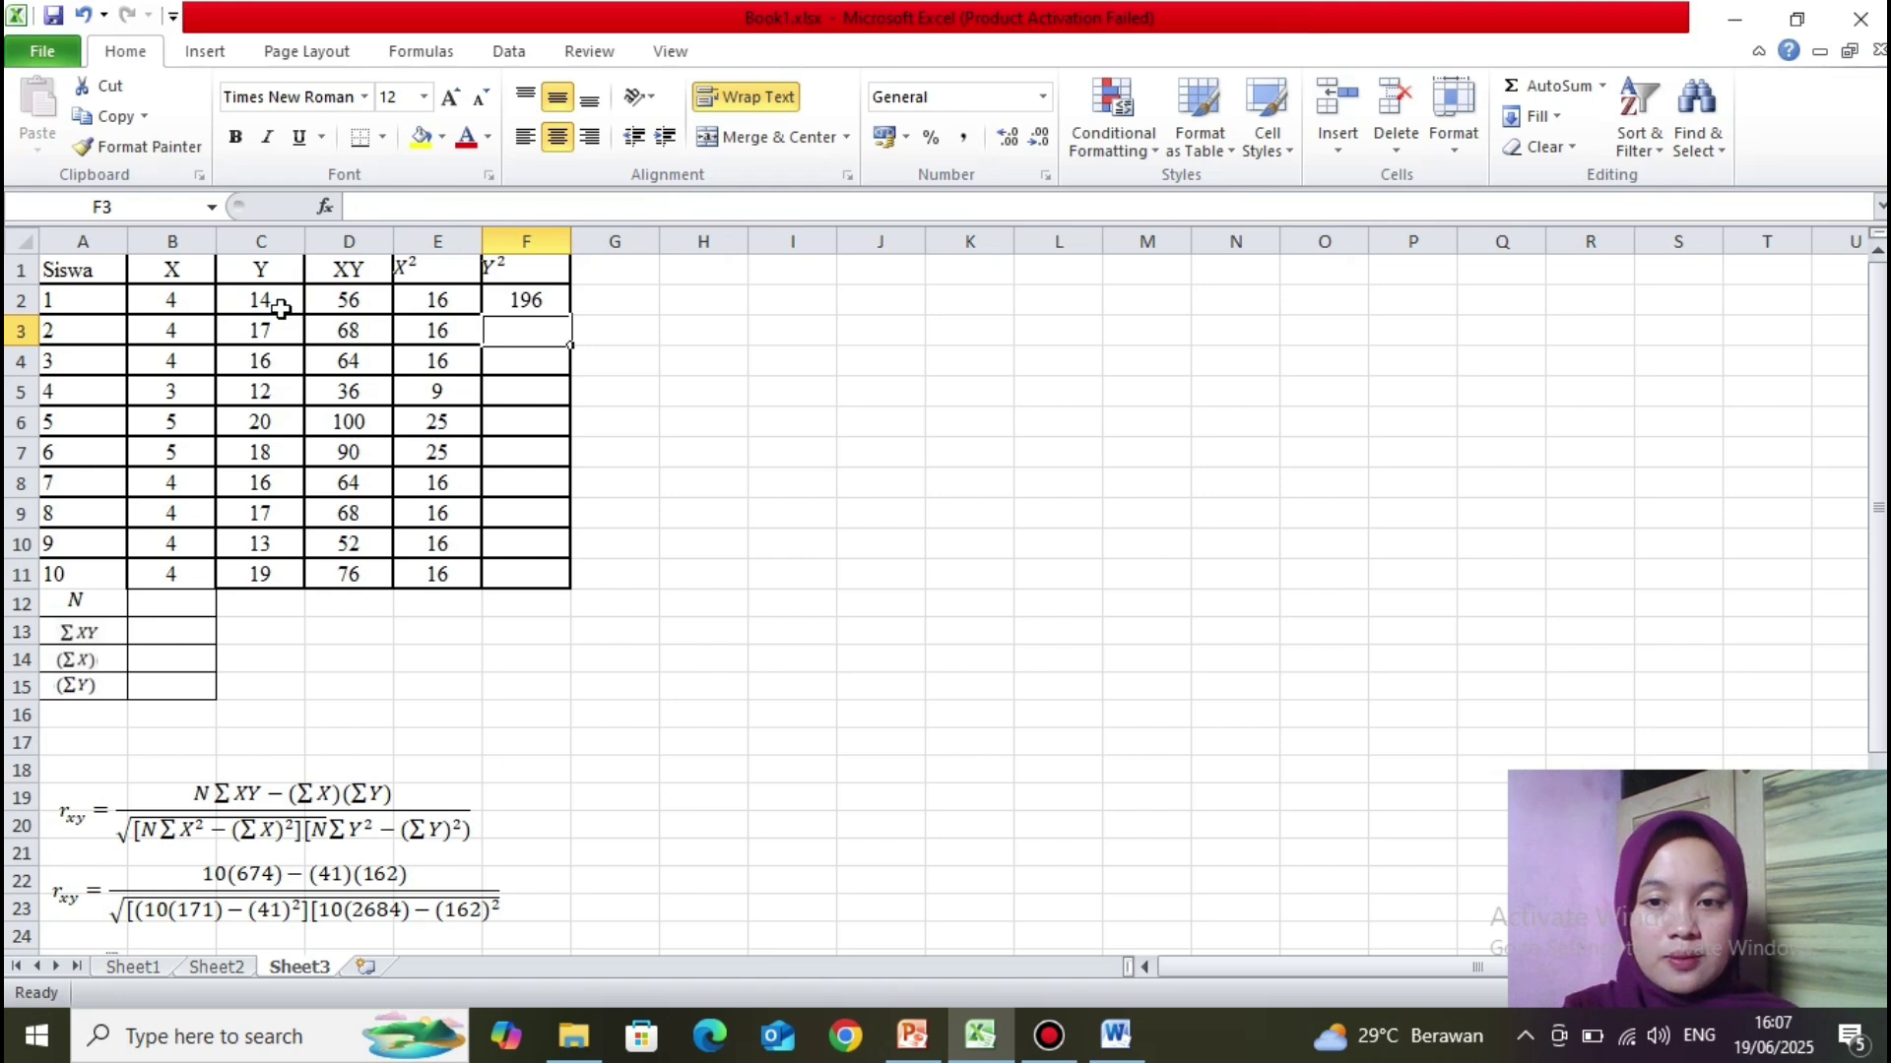
click(519, 296)
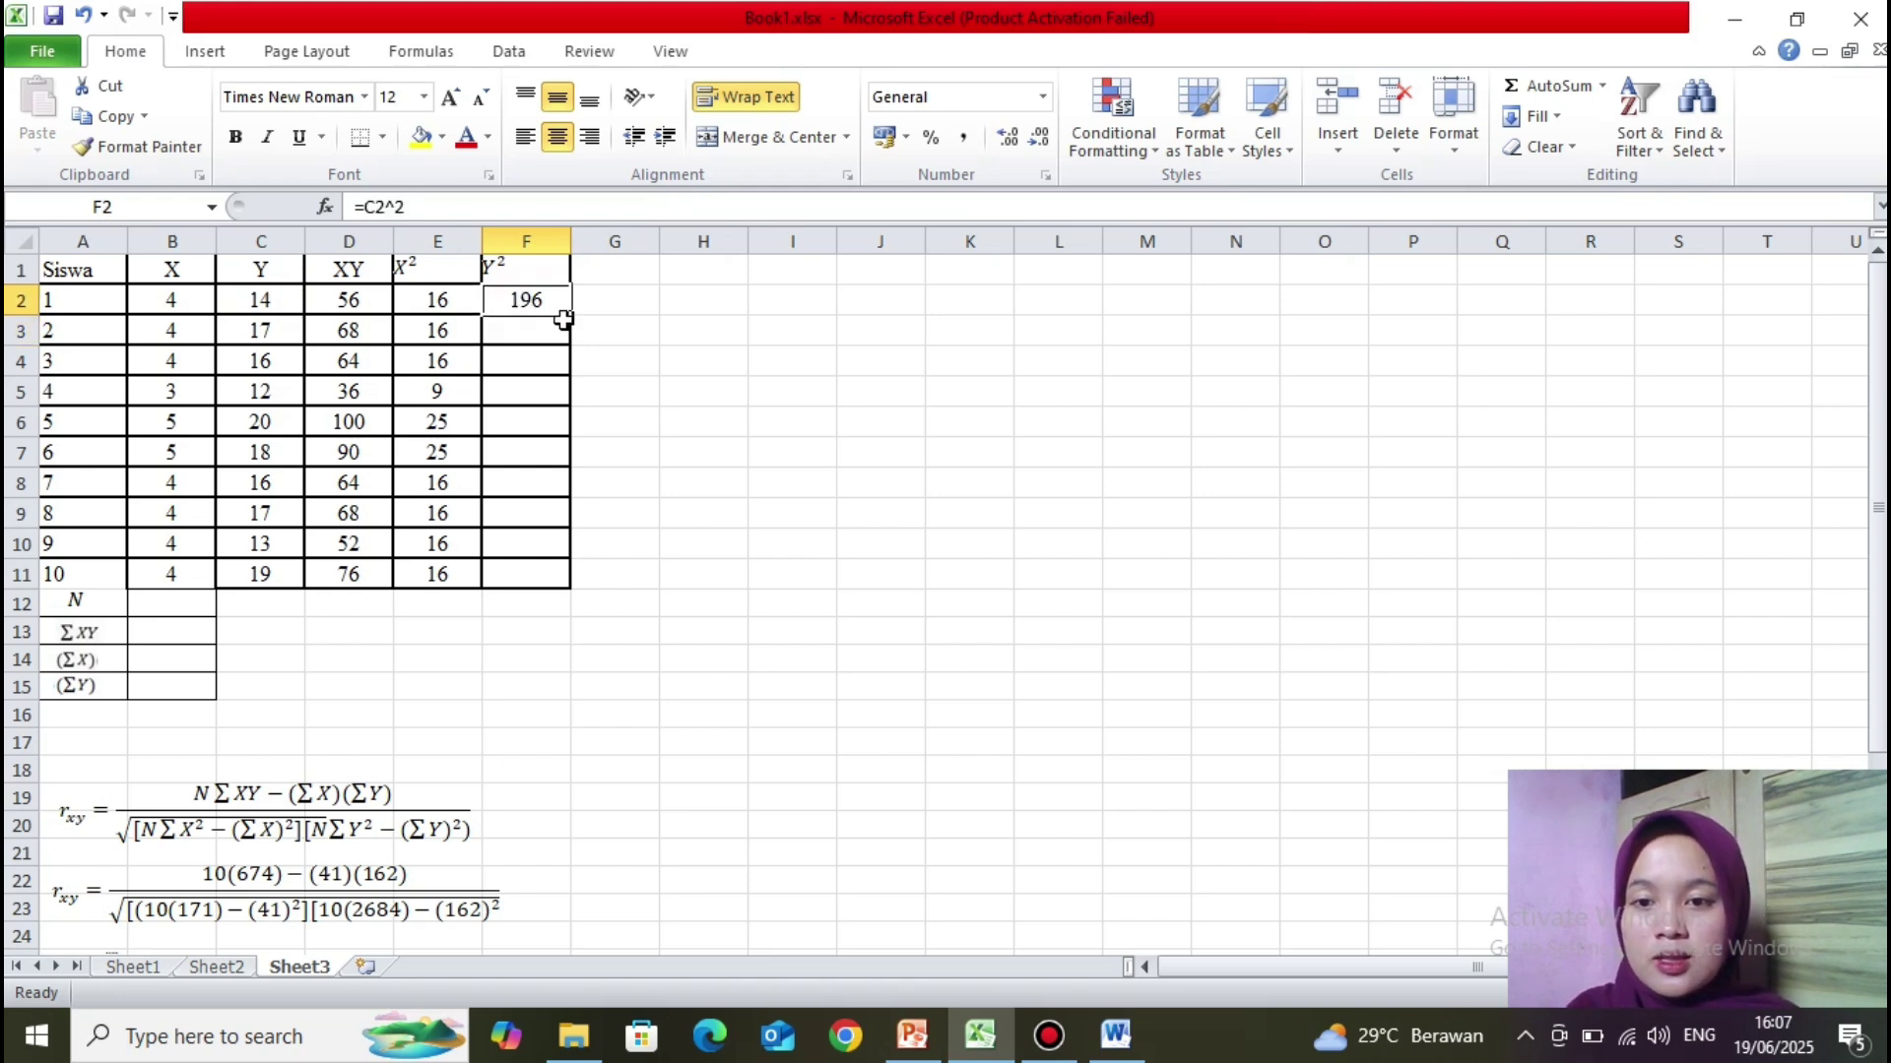
drag(567, 317, 581, 577)
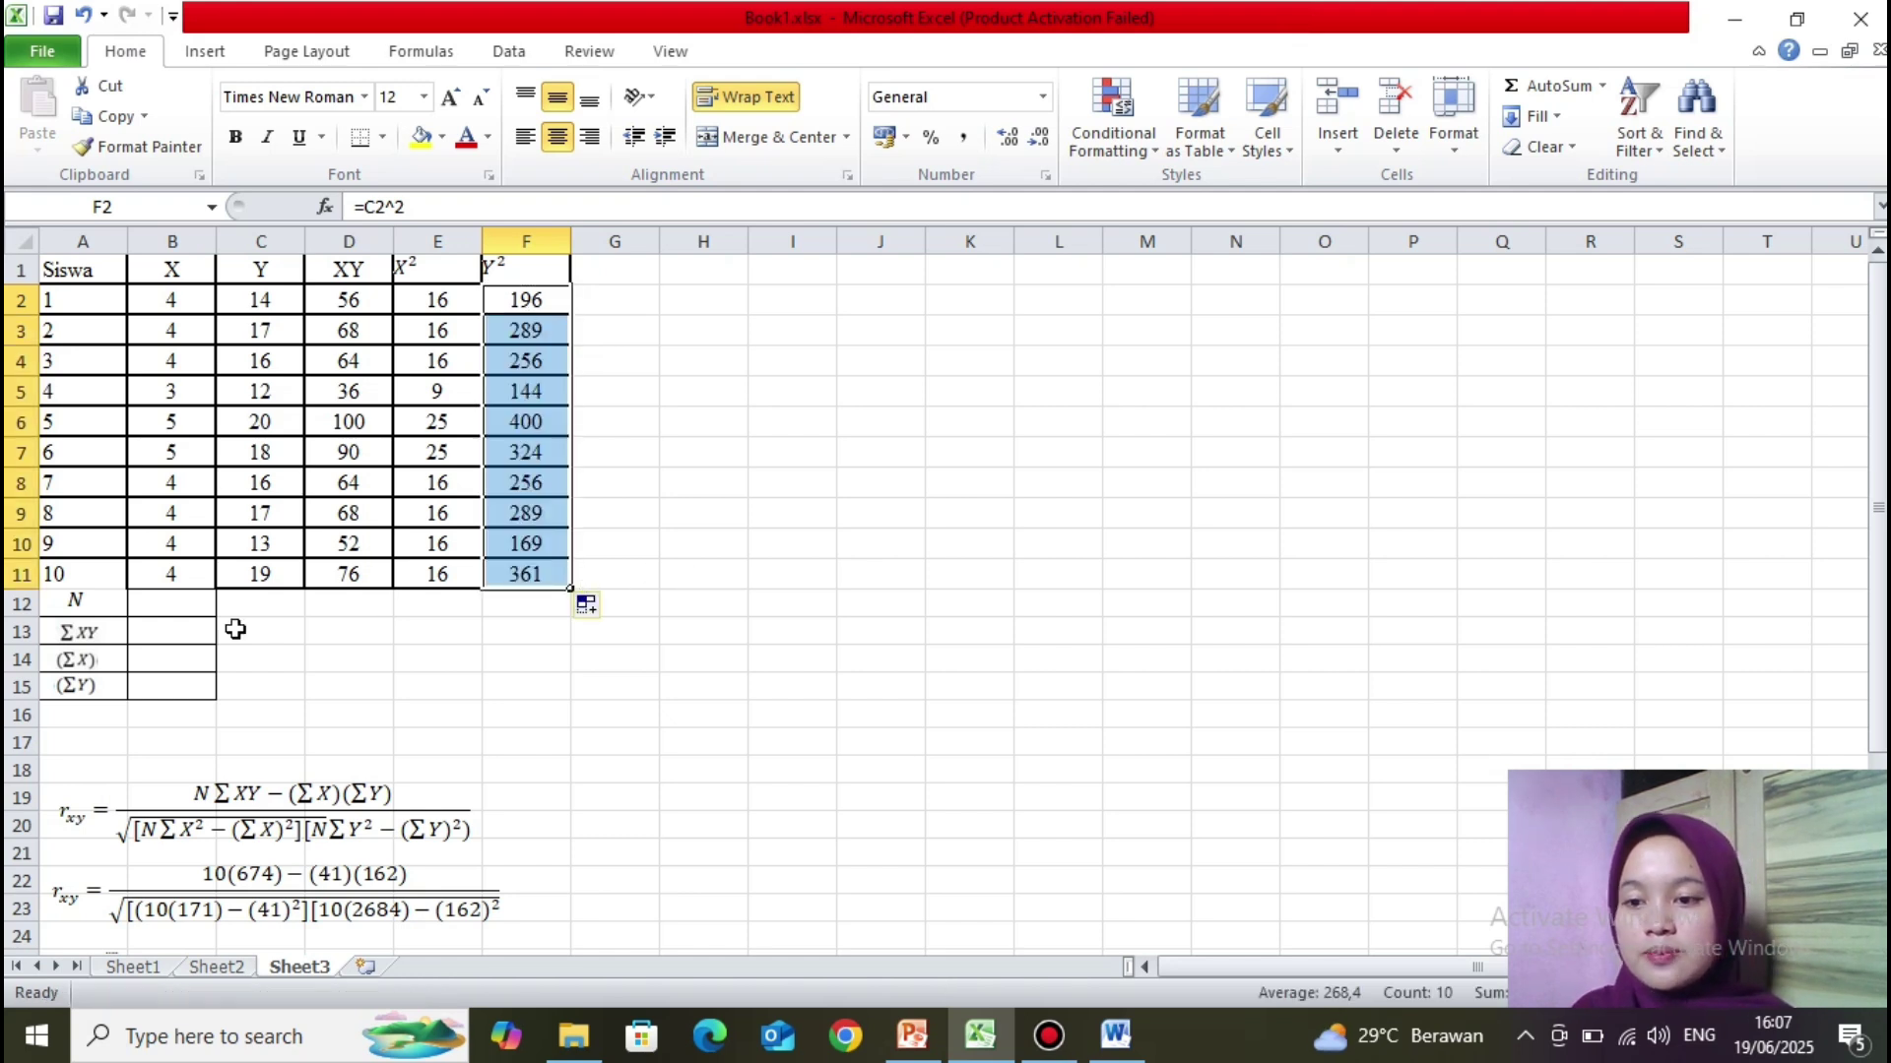
click(173, 610)
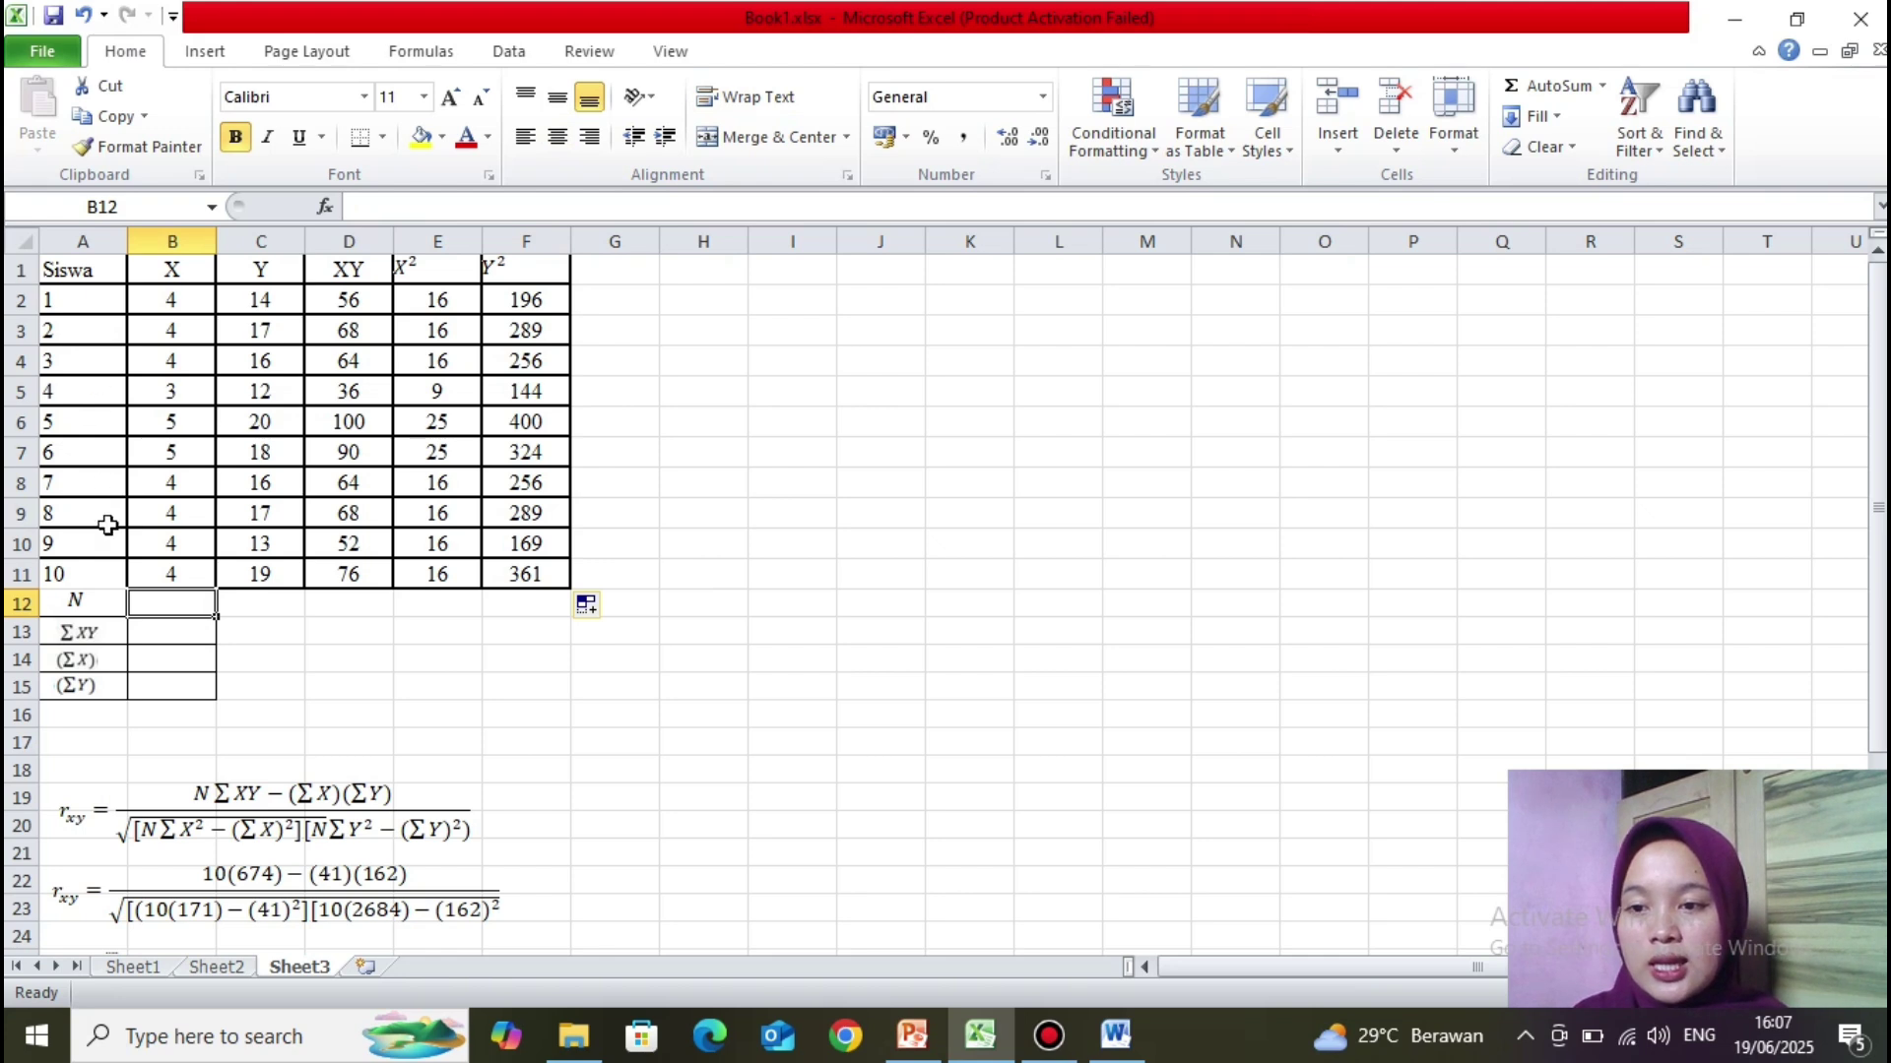
text(10)
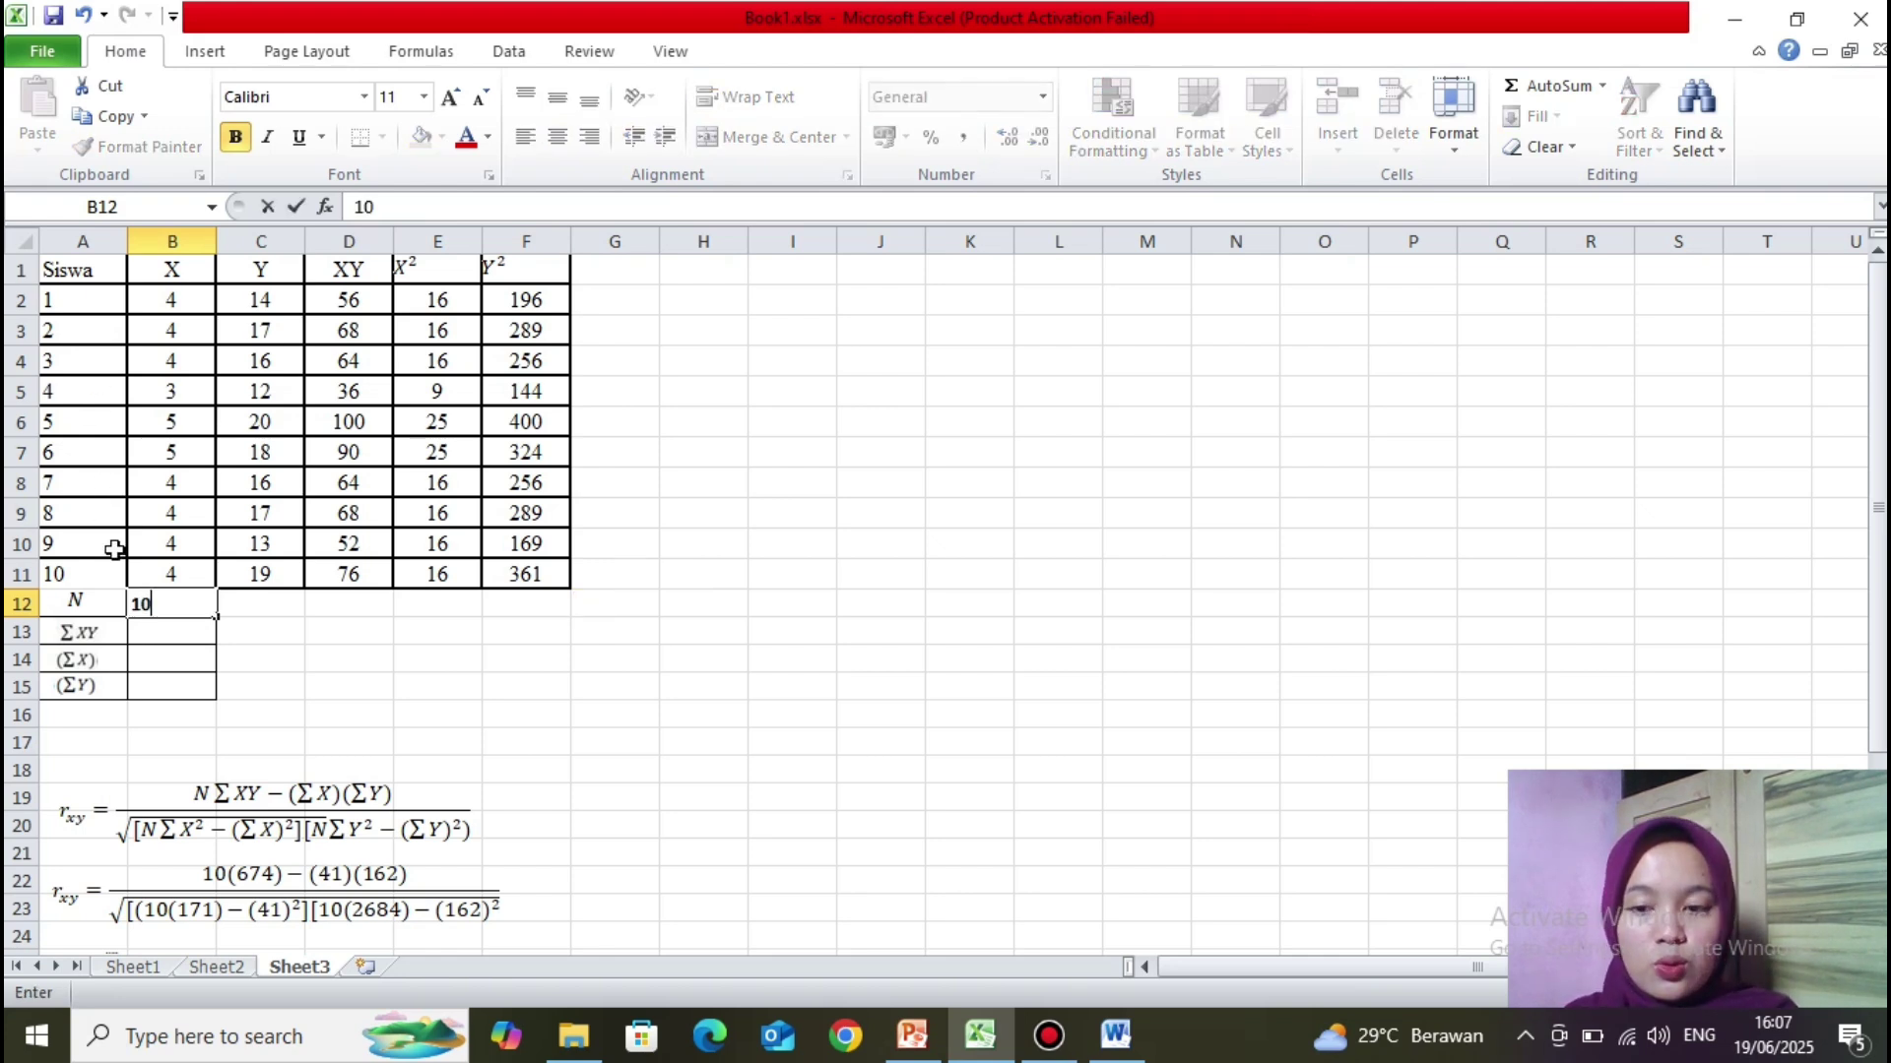
key(Return)
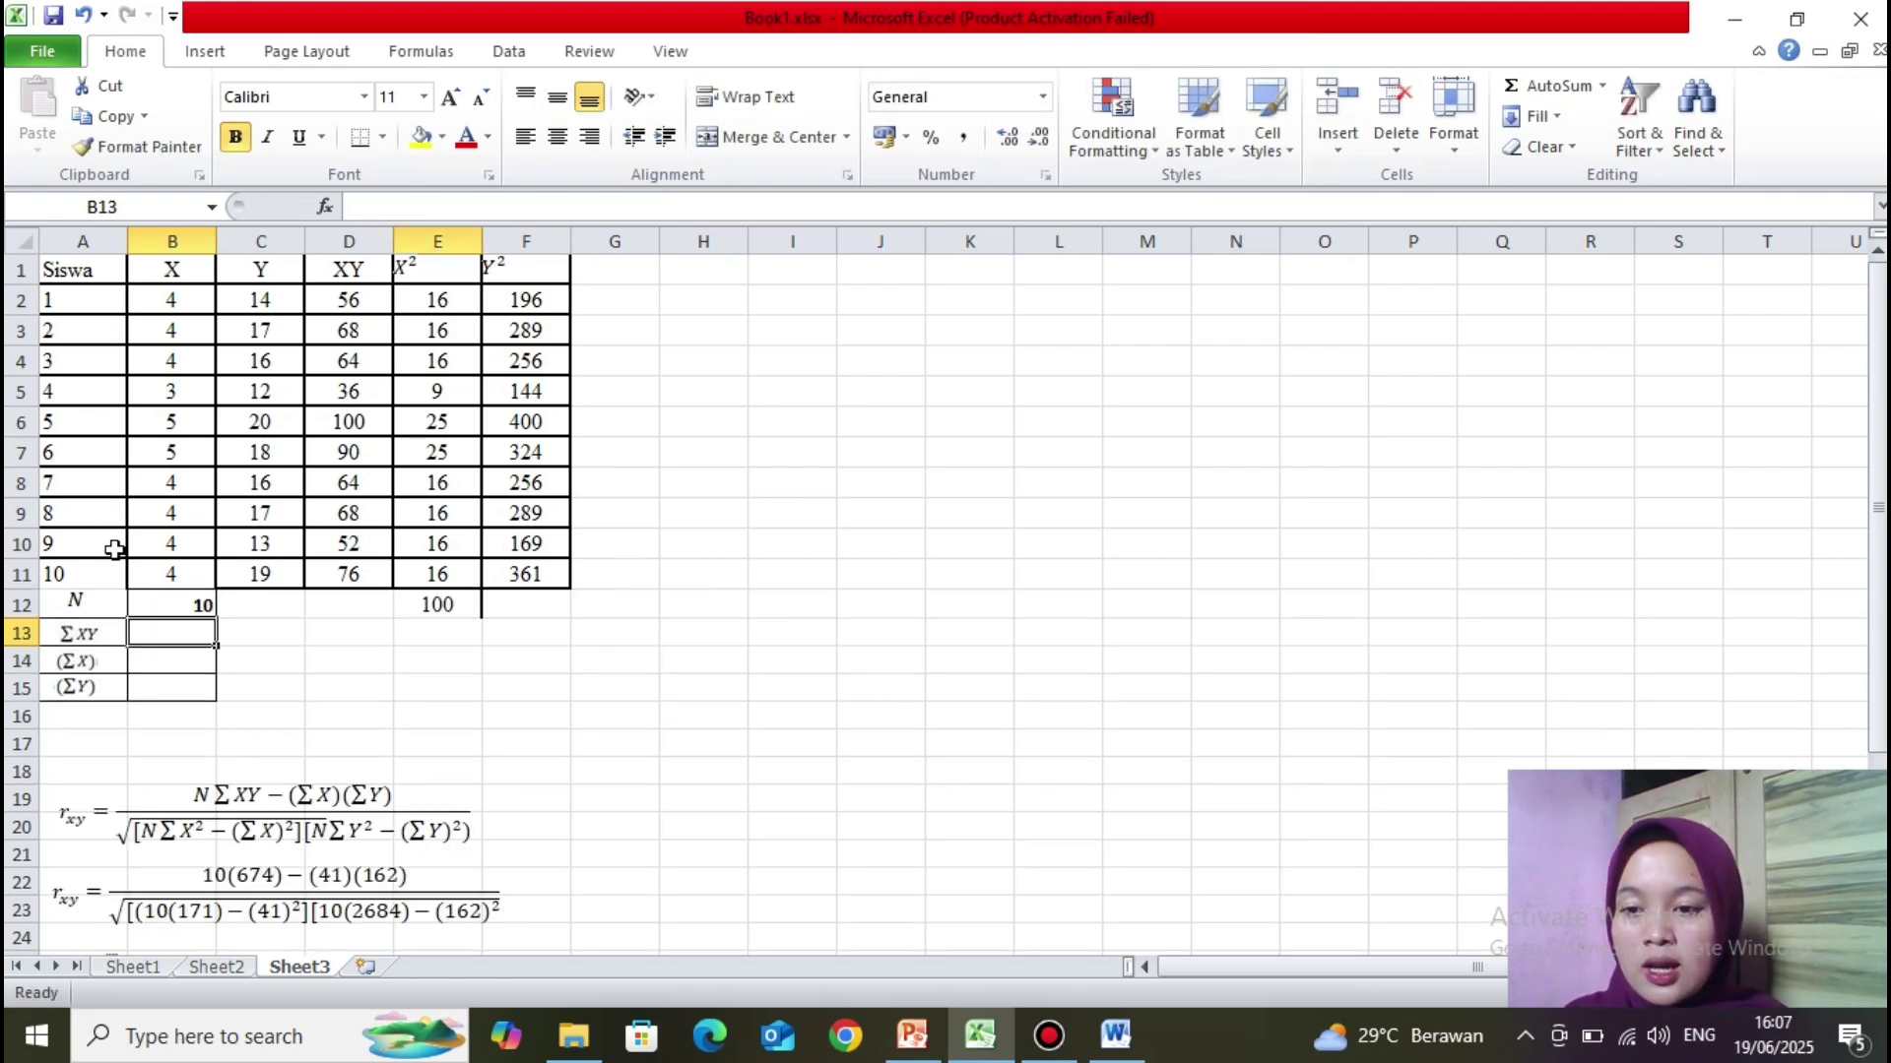
key(ctrl+z)
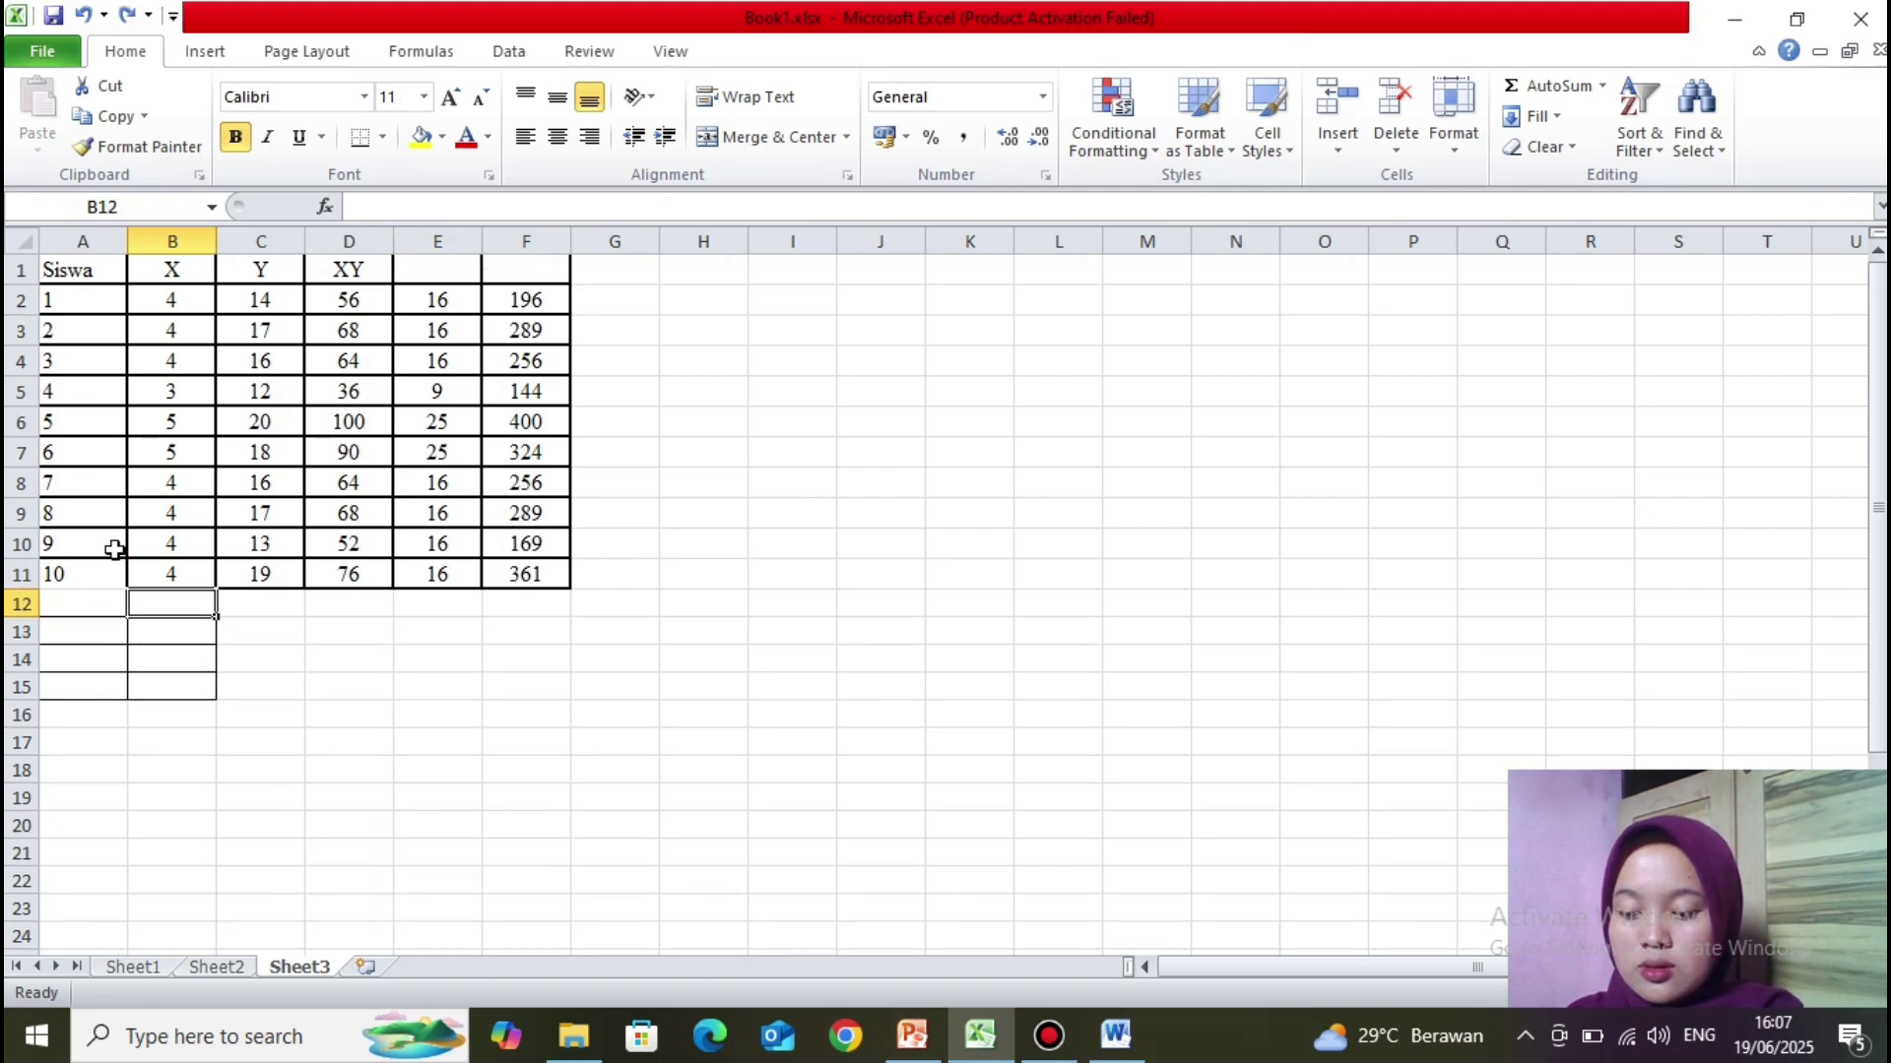
Step: Enter 10 as the N value in B12 and clear the unwanted content of E12
text(1)
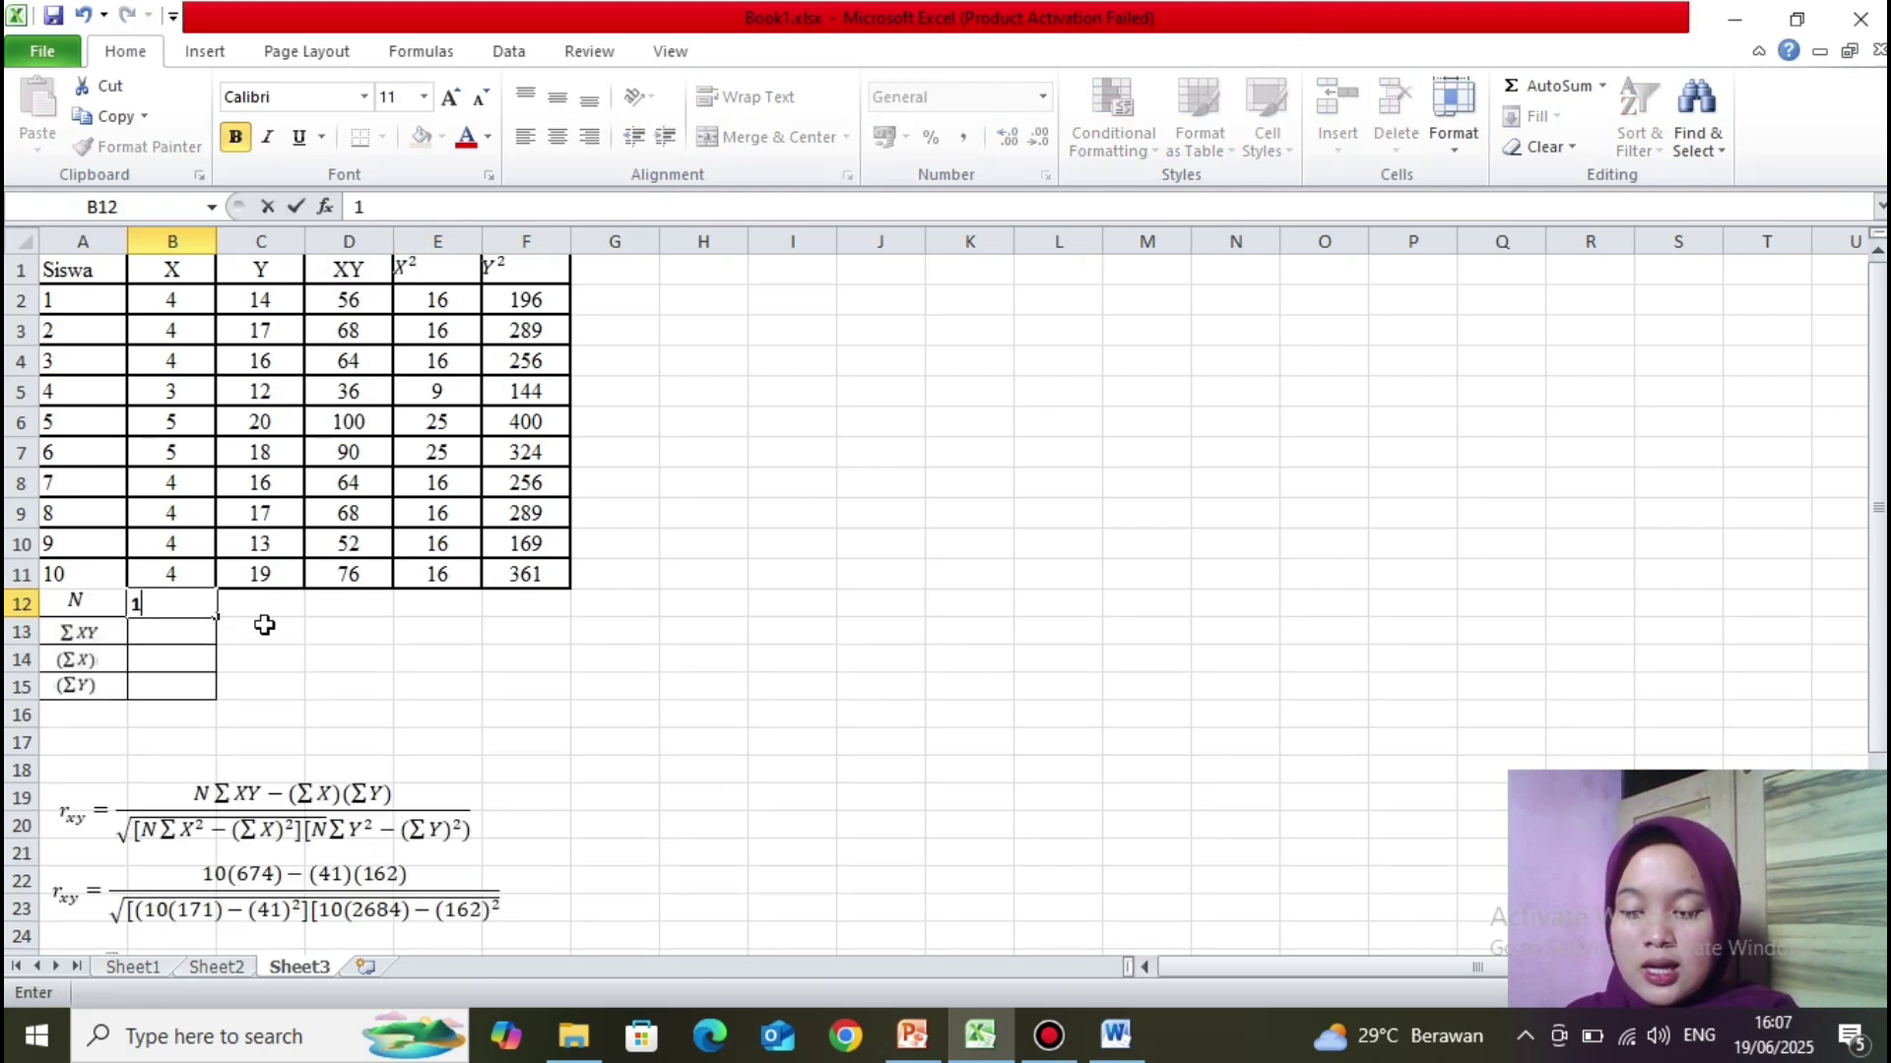
text(0)
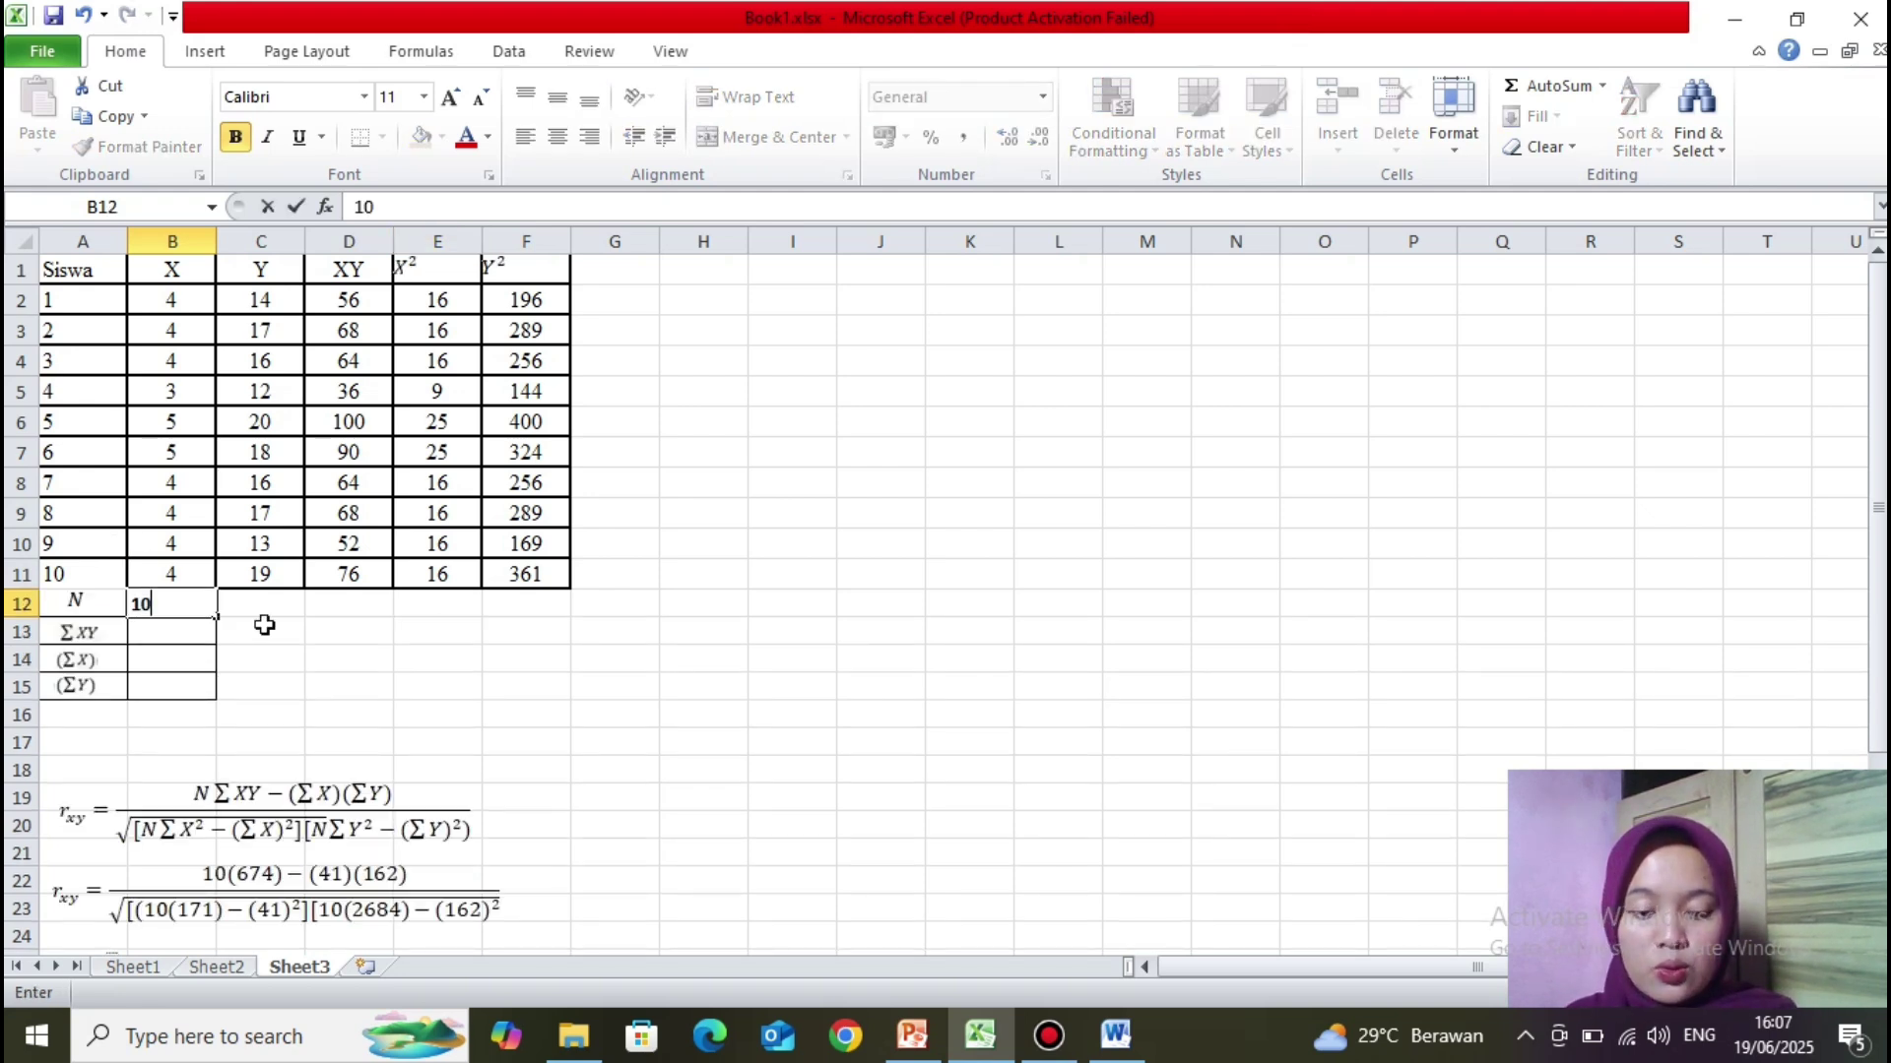
click(184, 641)
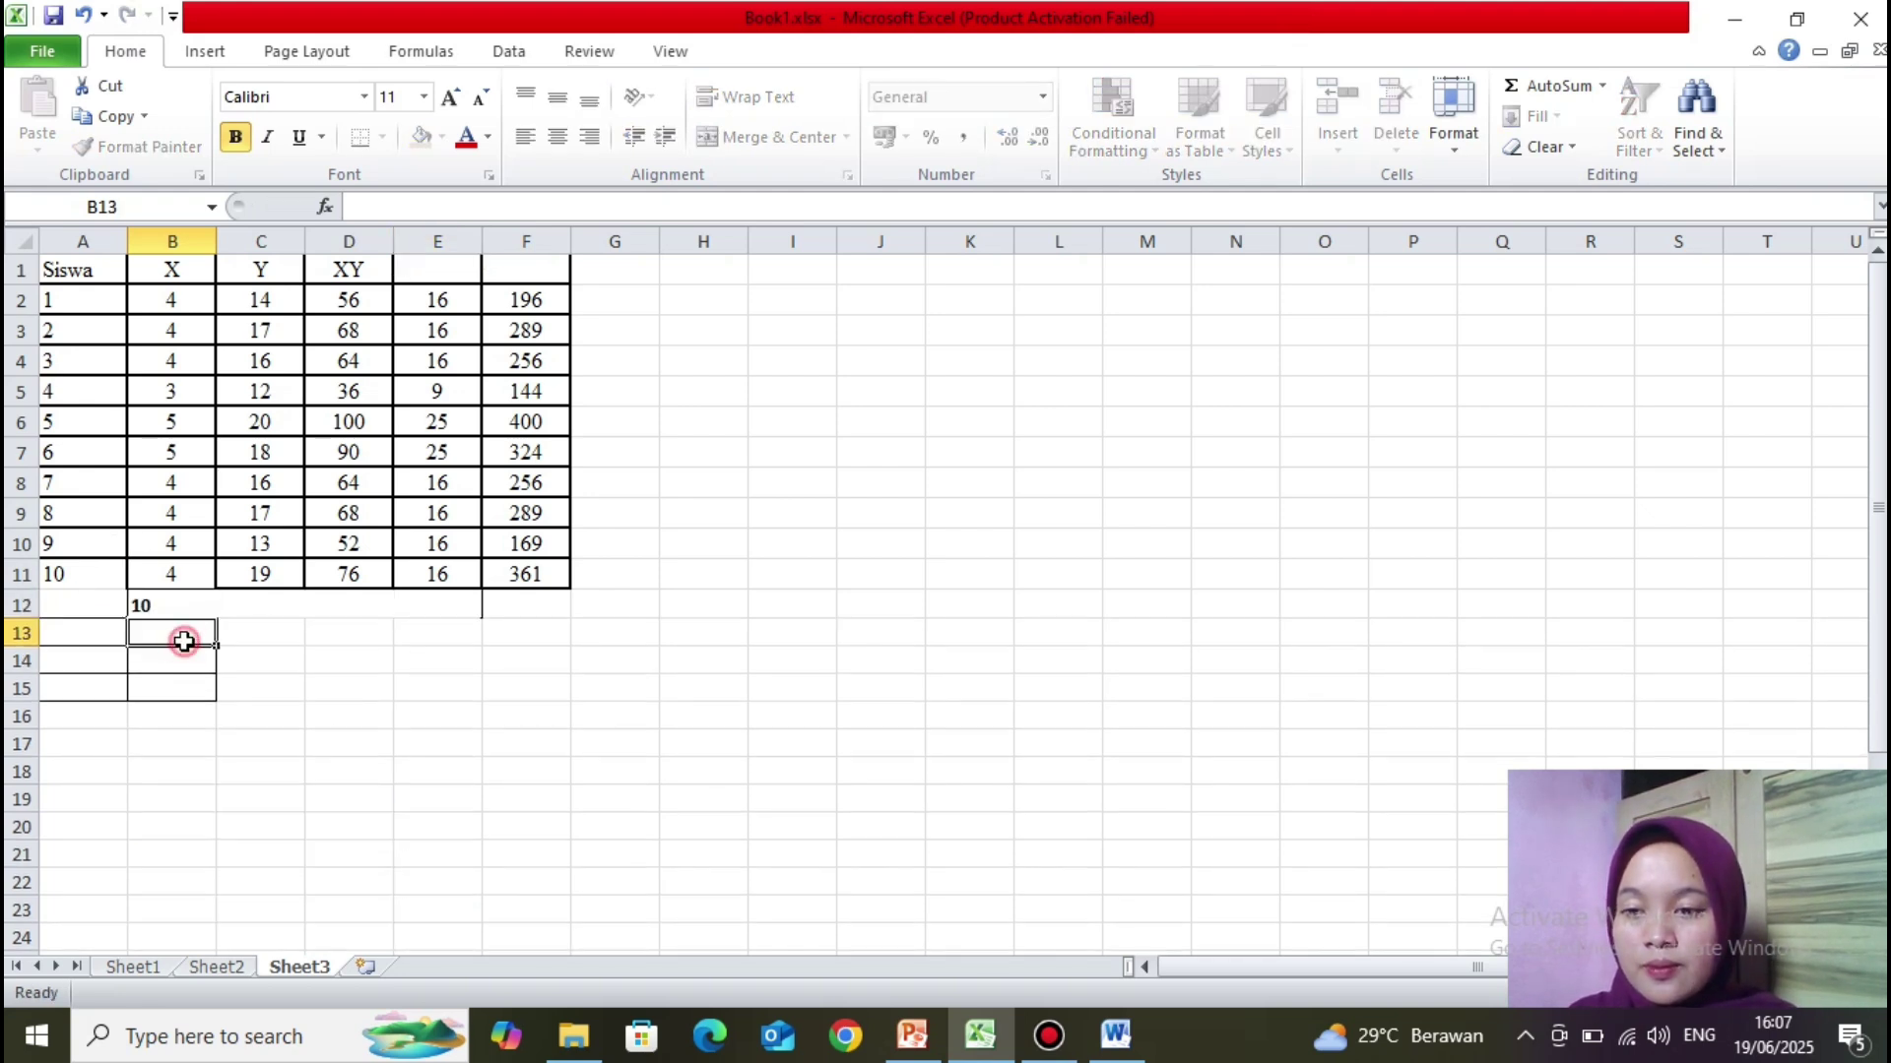
click(446, 605)
key(BackSpace)
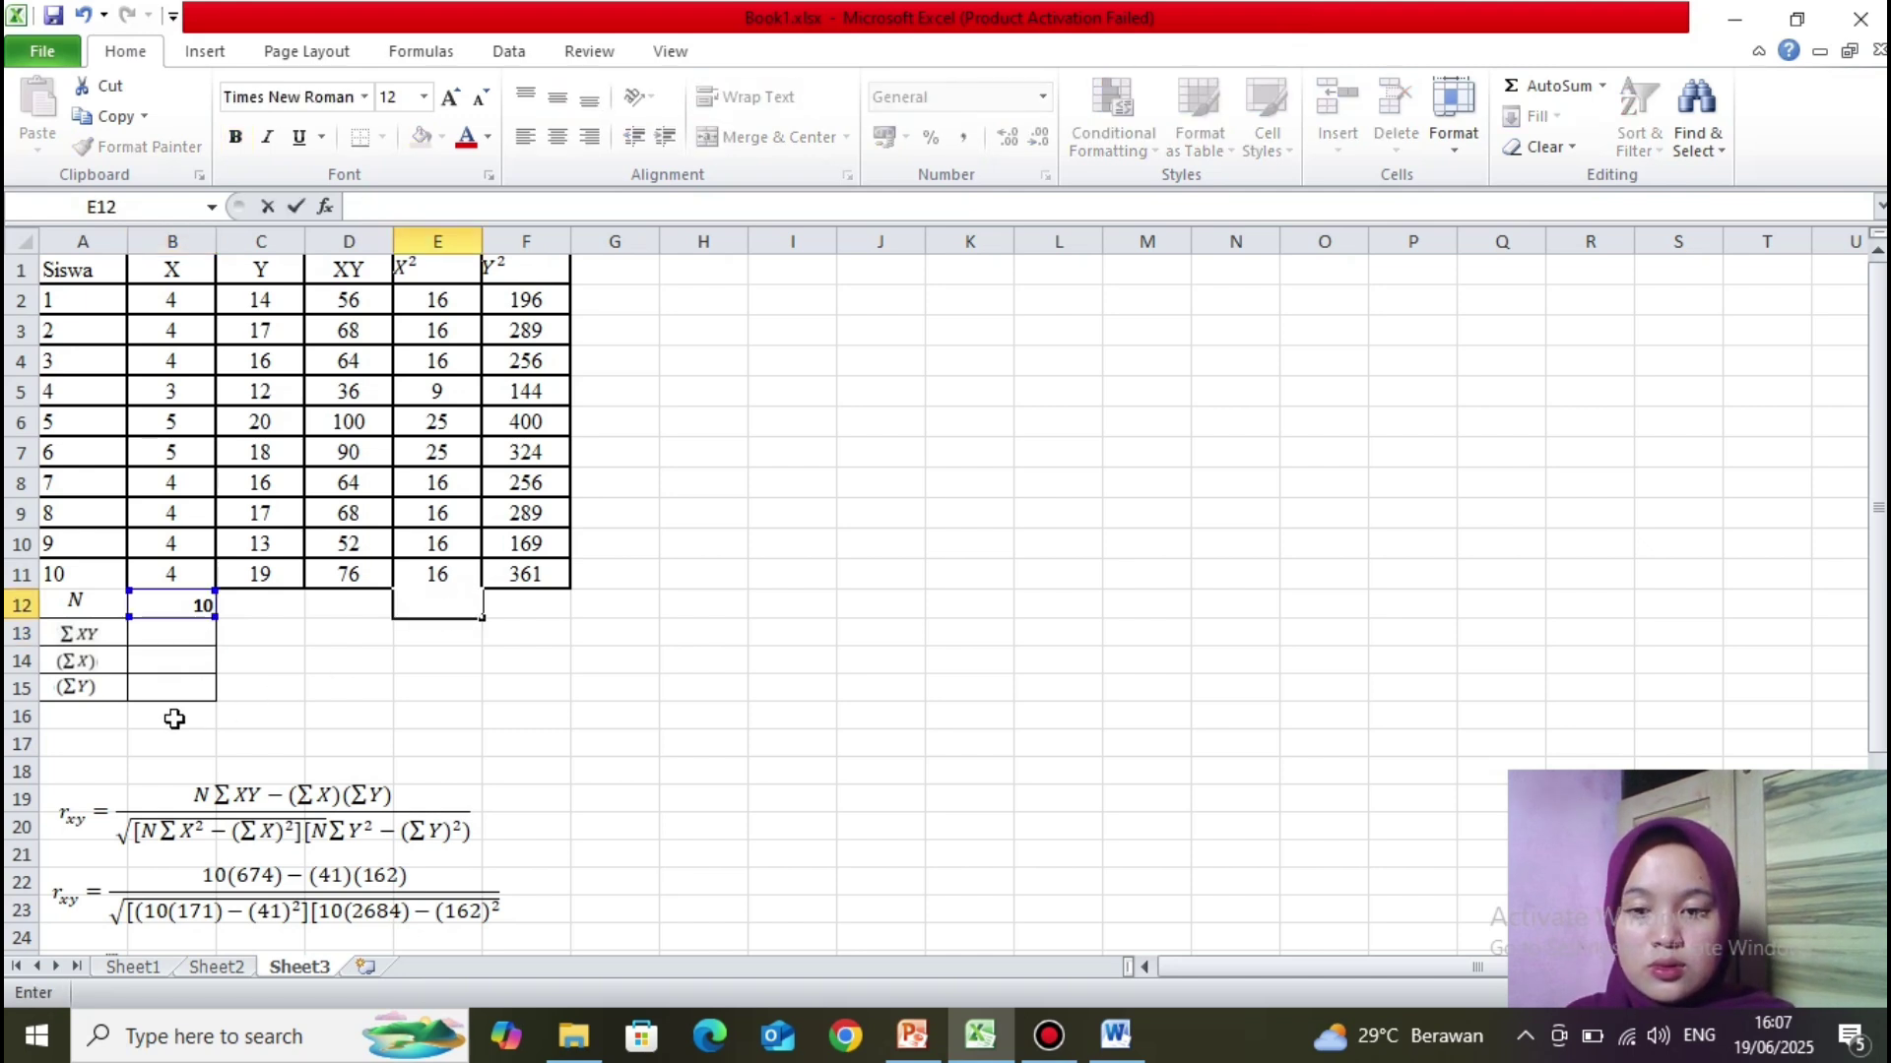
Step: Enter the formula =SUM(D2:D11) in B13 to total the XY column
click(187, 635)
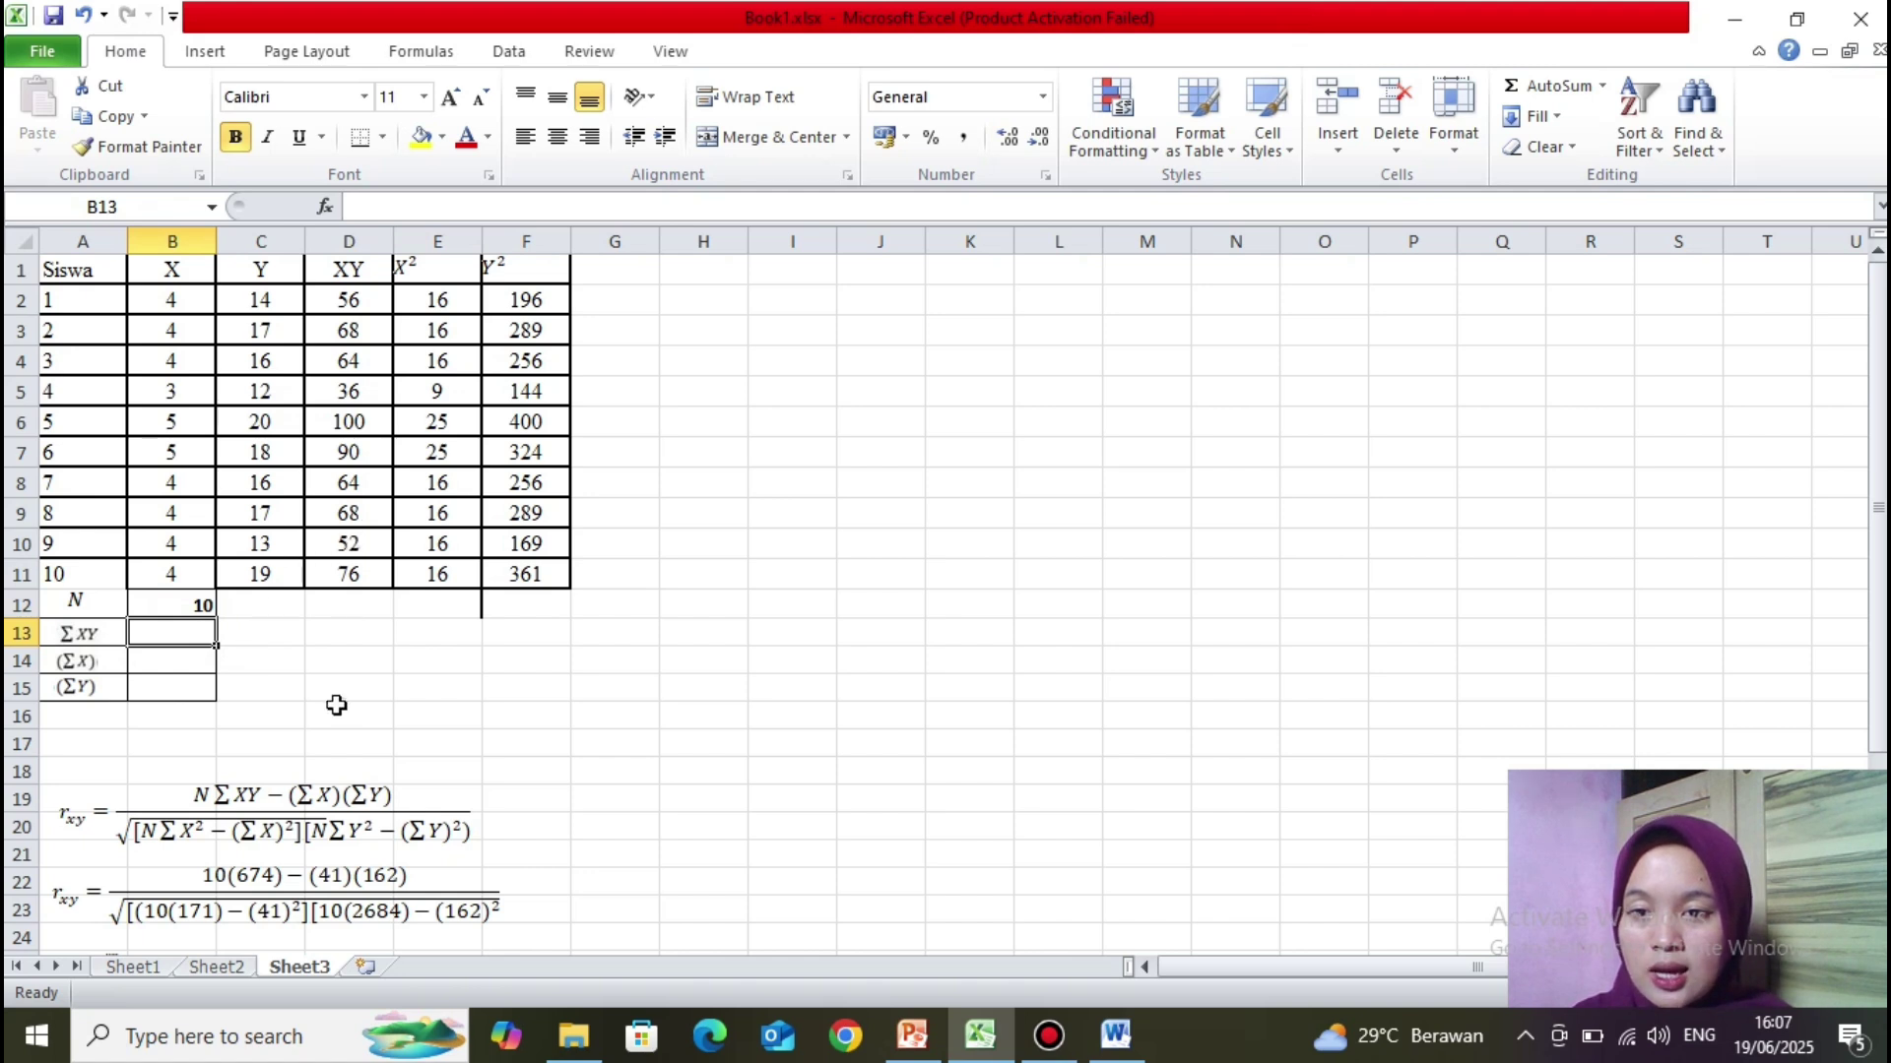
text(=s)
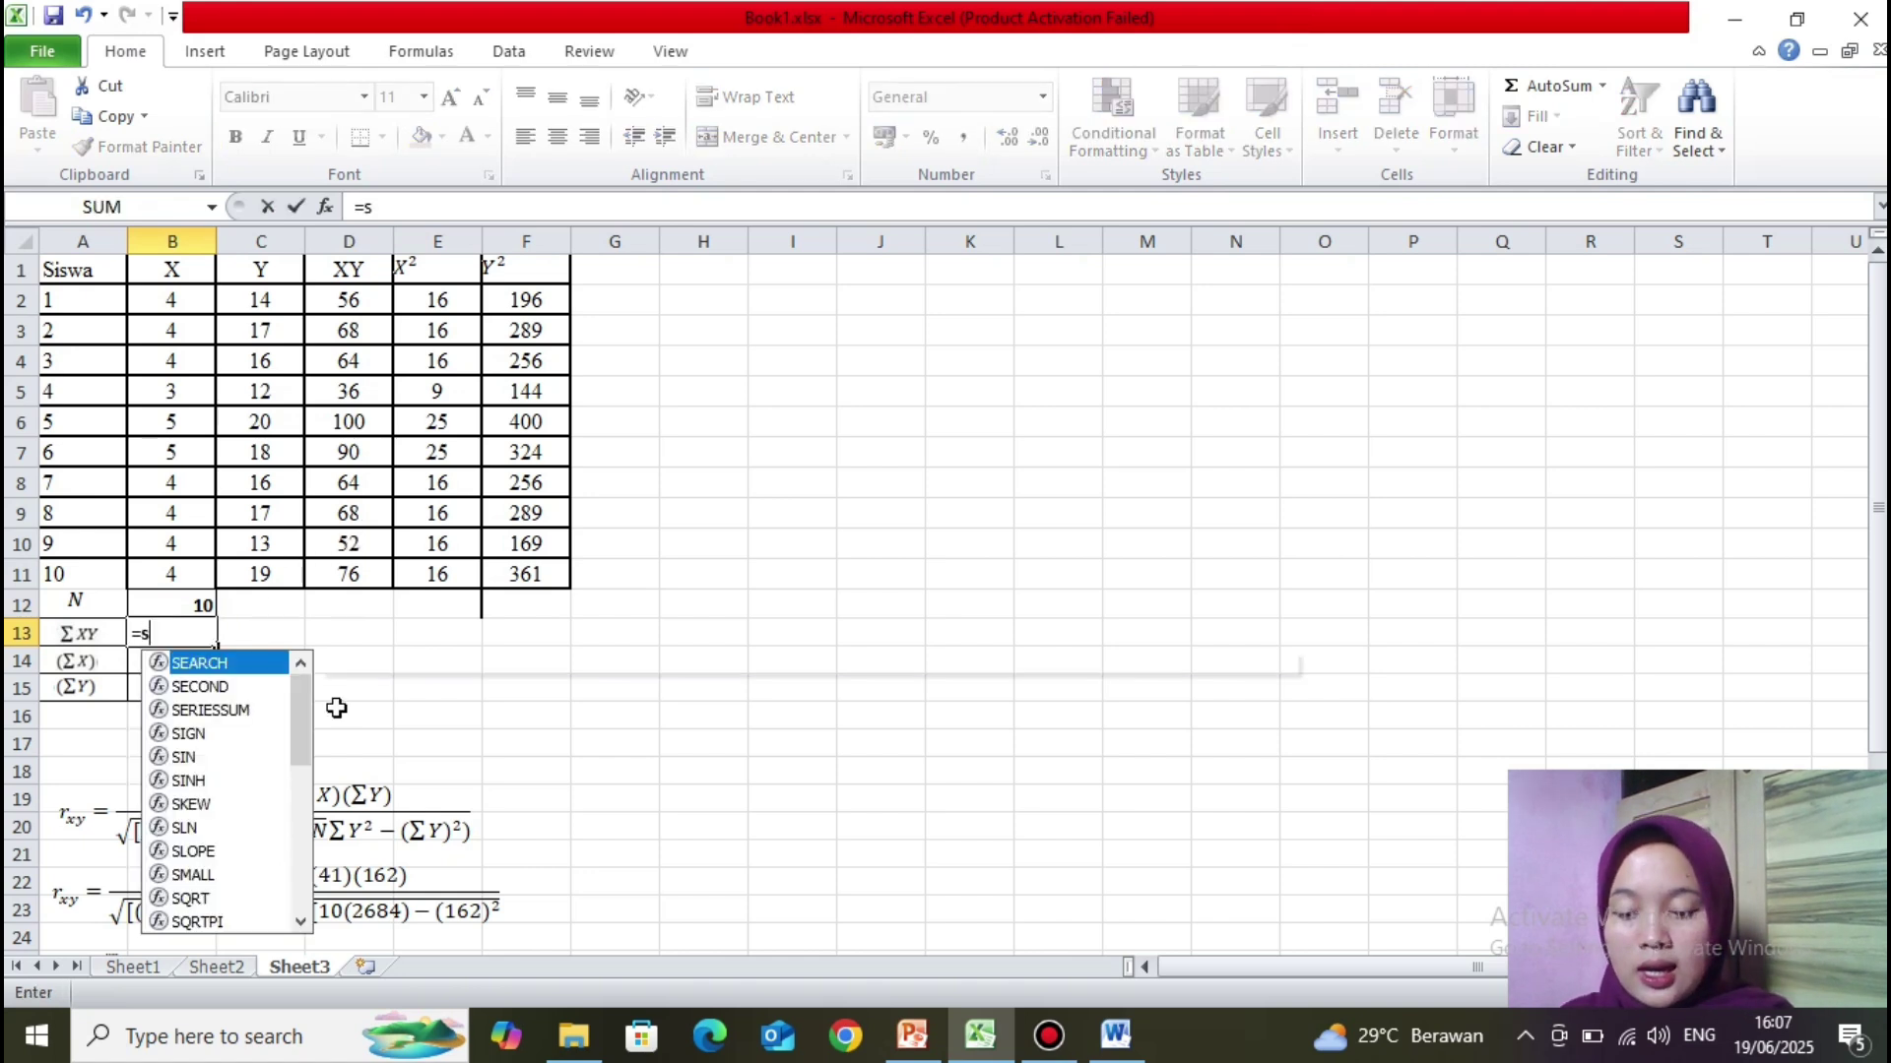
text(um)
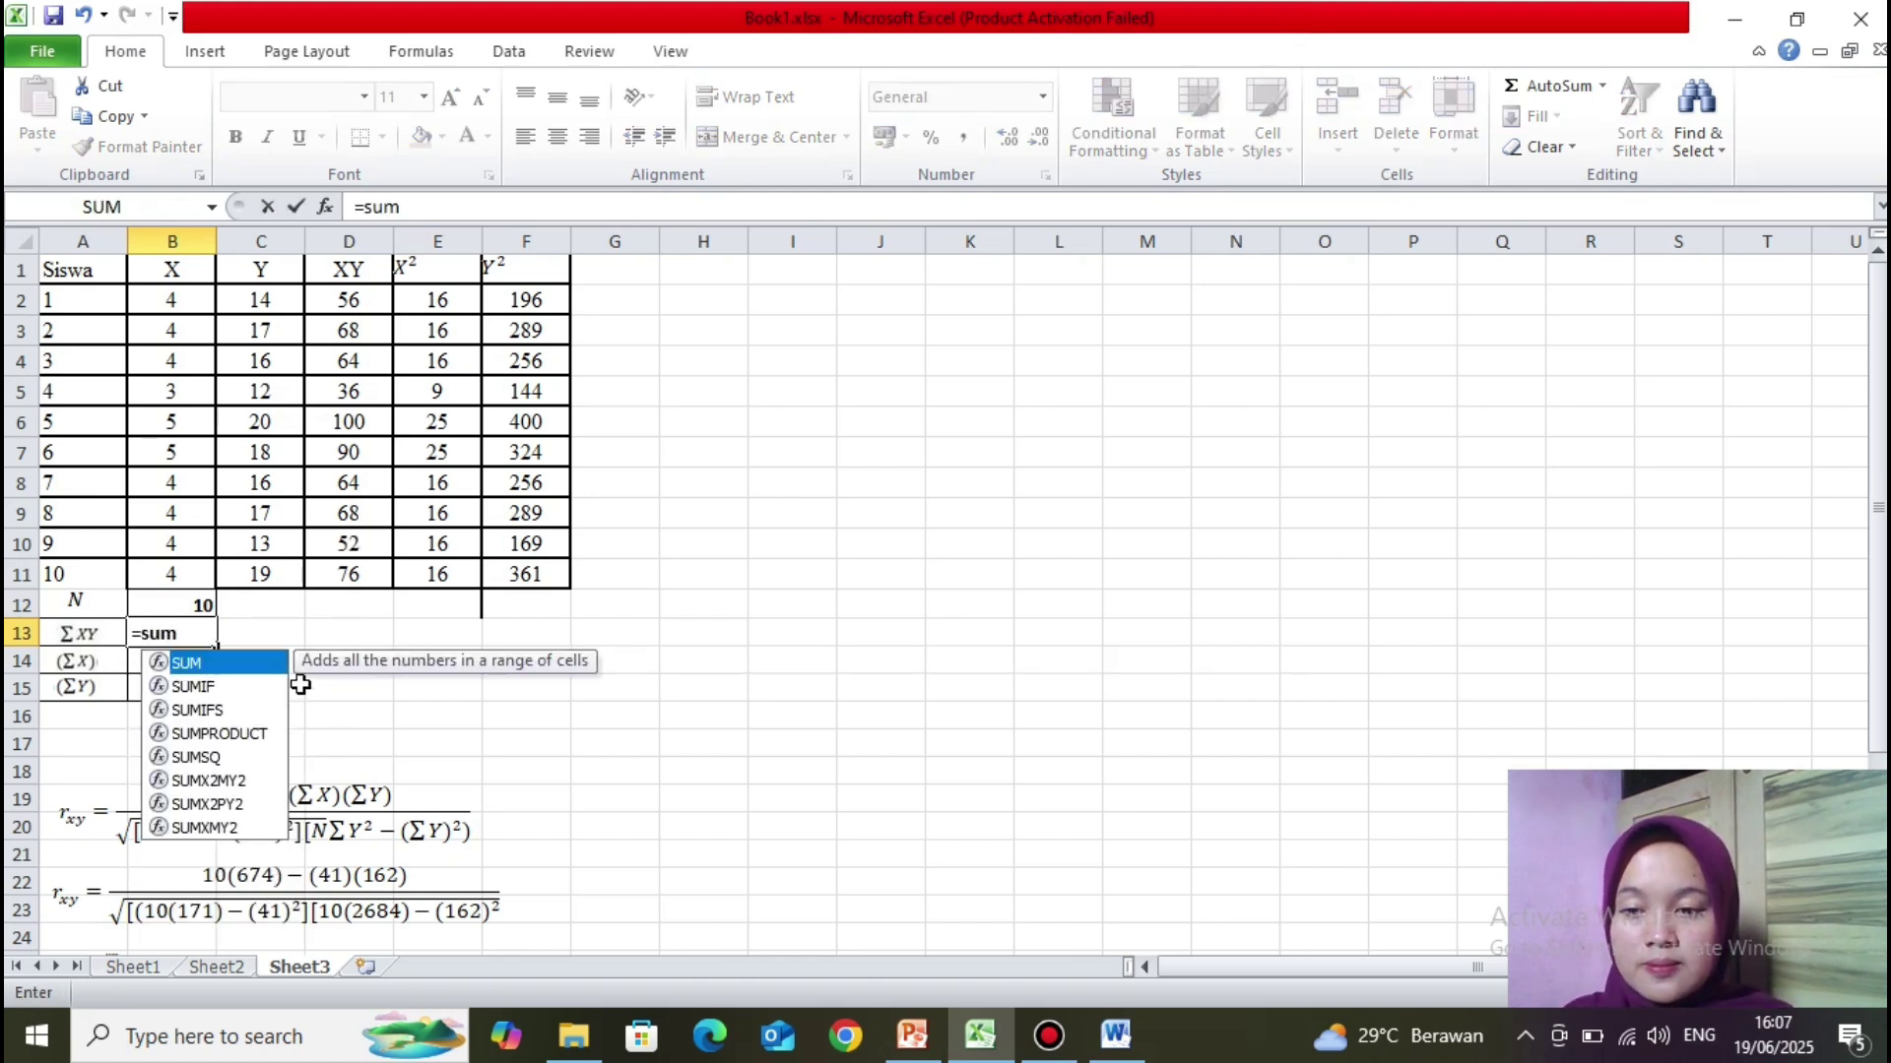
double_click(266, 672)
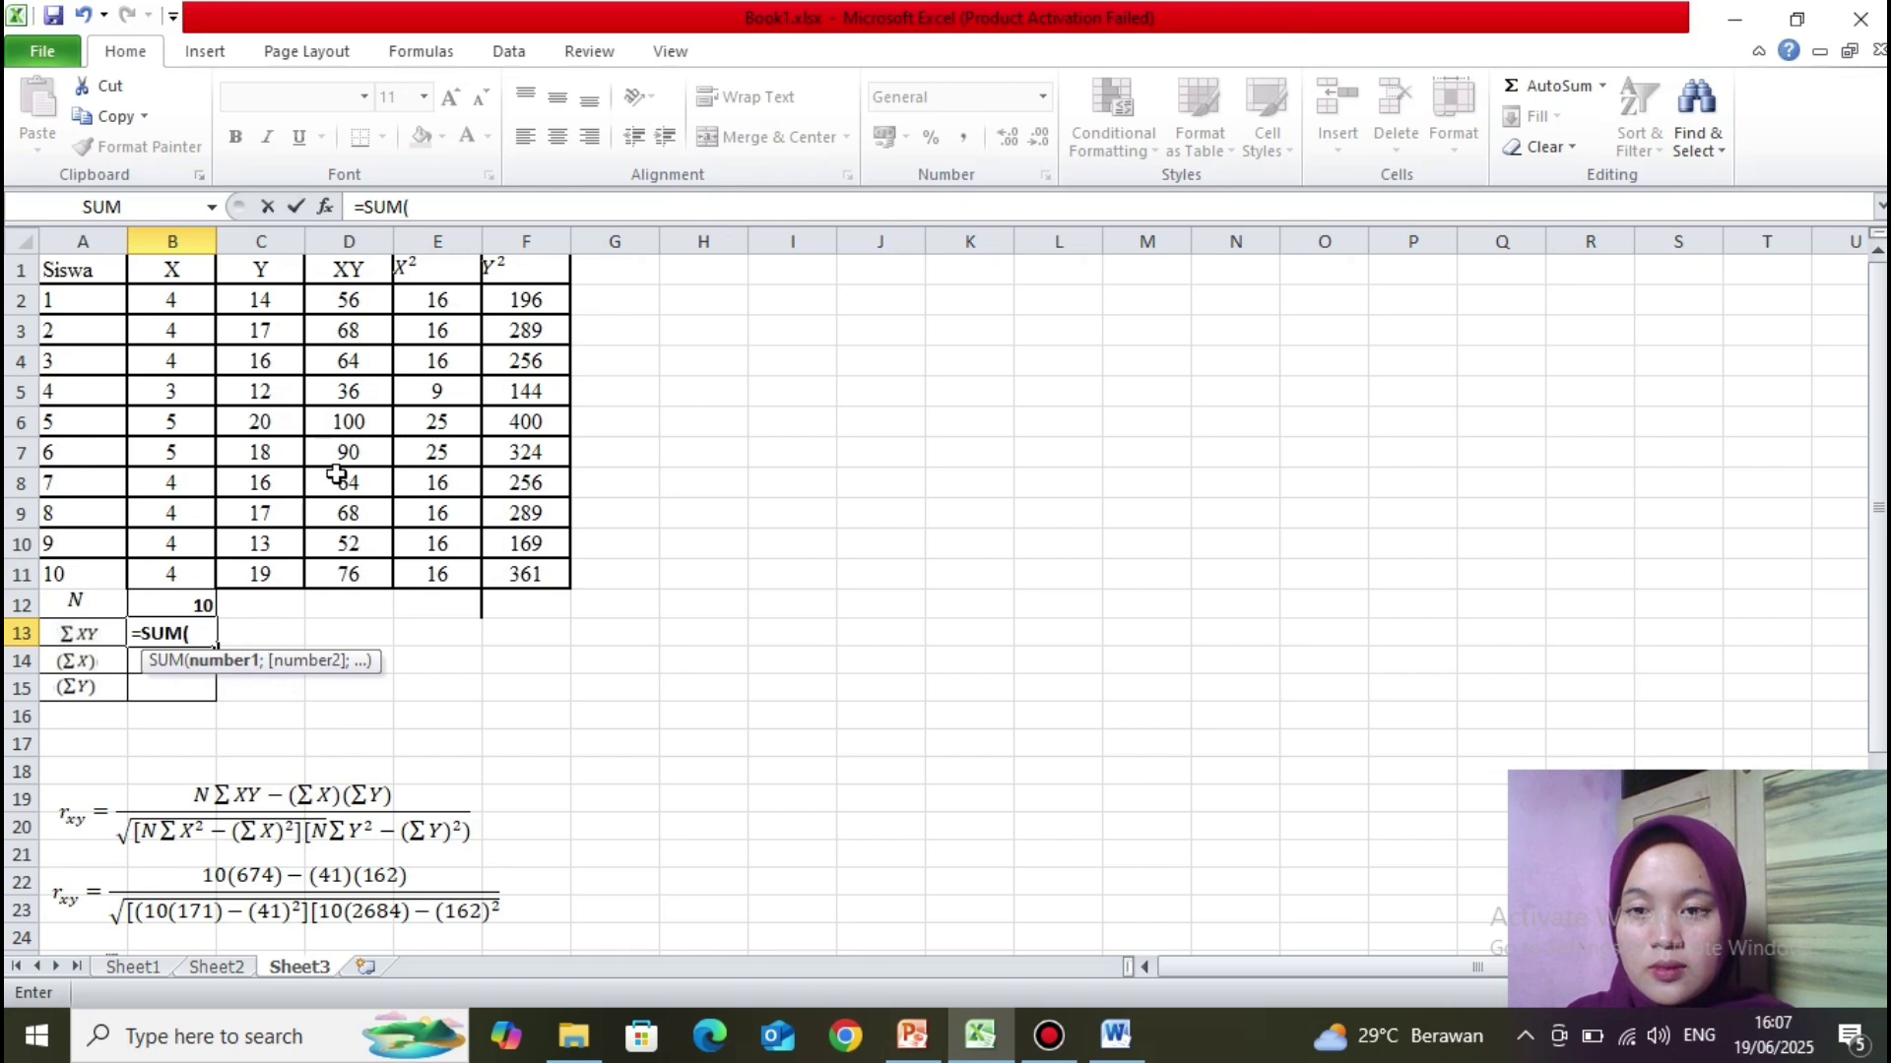
click(370, 307)
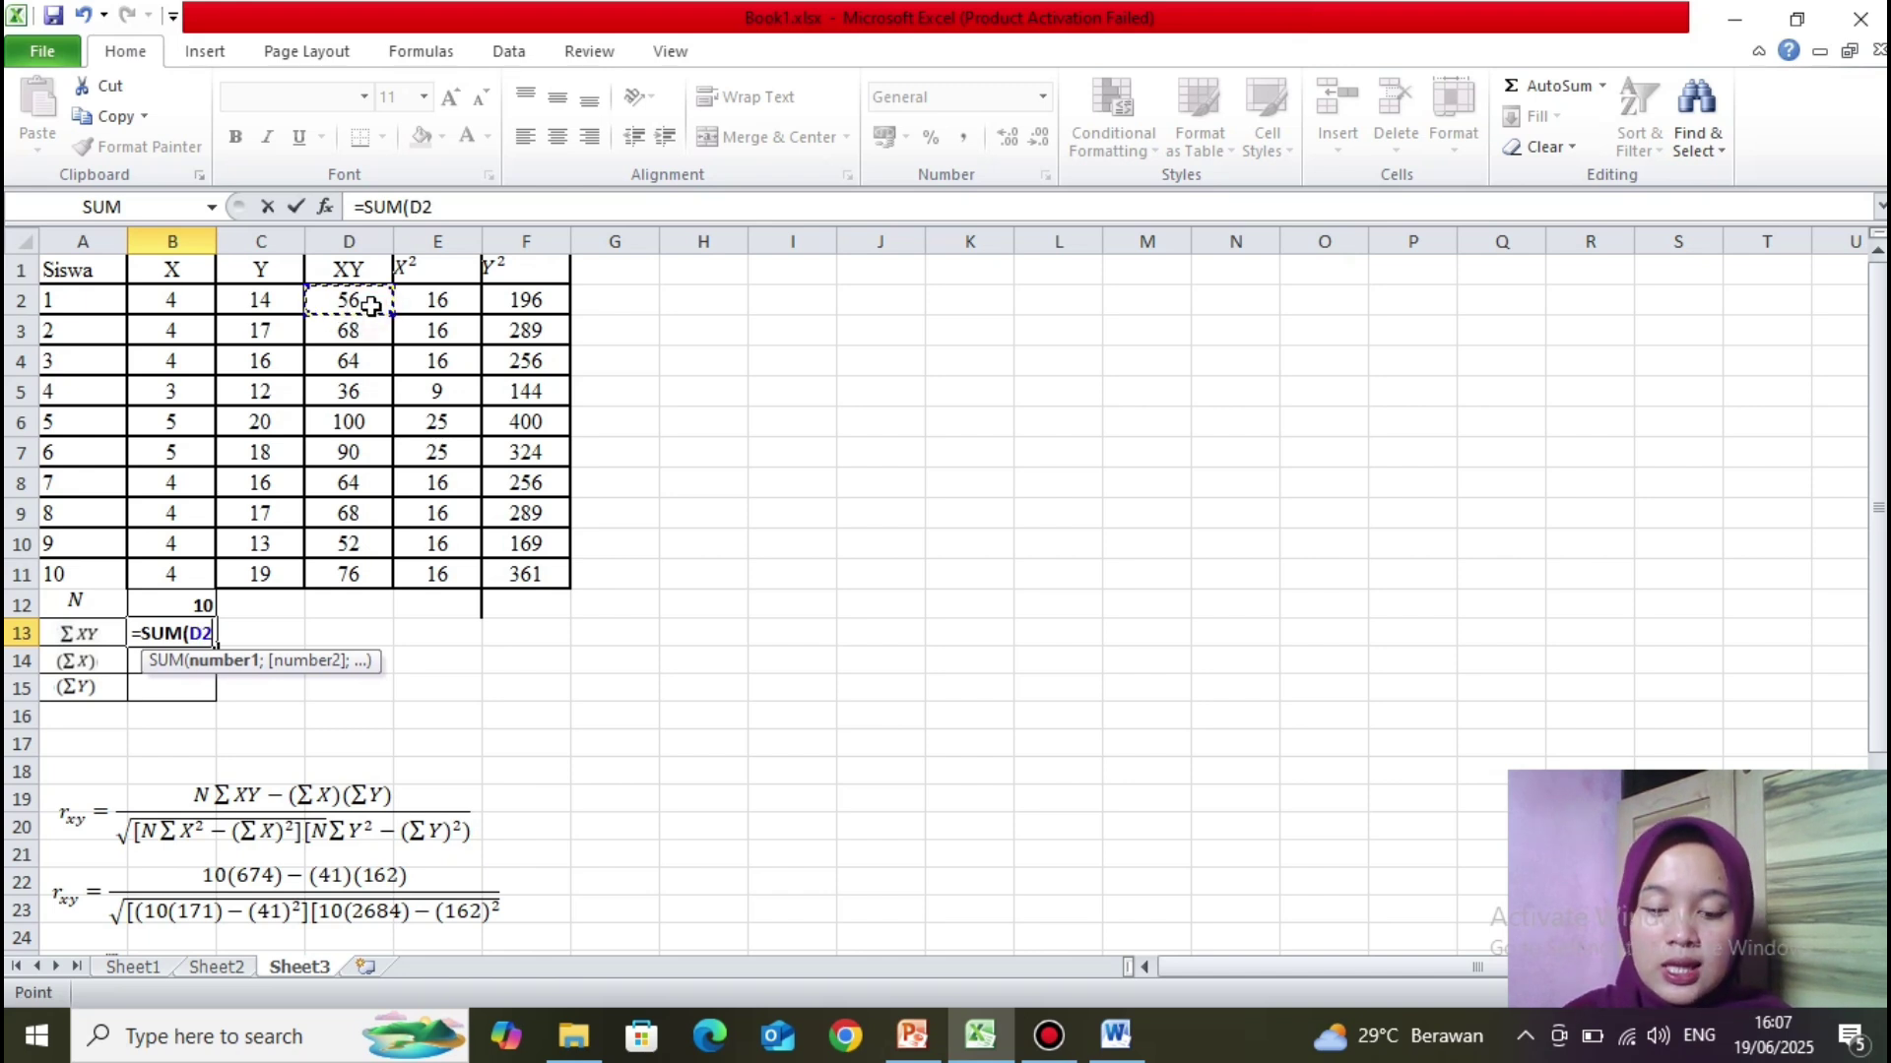
key(shift+Down)
key(shift+Down)
key(shift+Down)
key(shift+Down)
key(shift+Down)
key(shift+Down)
key(shift+Down)
key(shift+Down)
key(shift+Down)
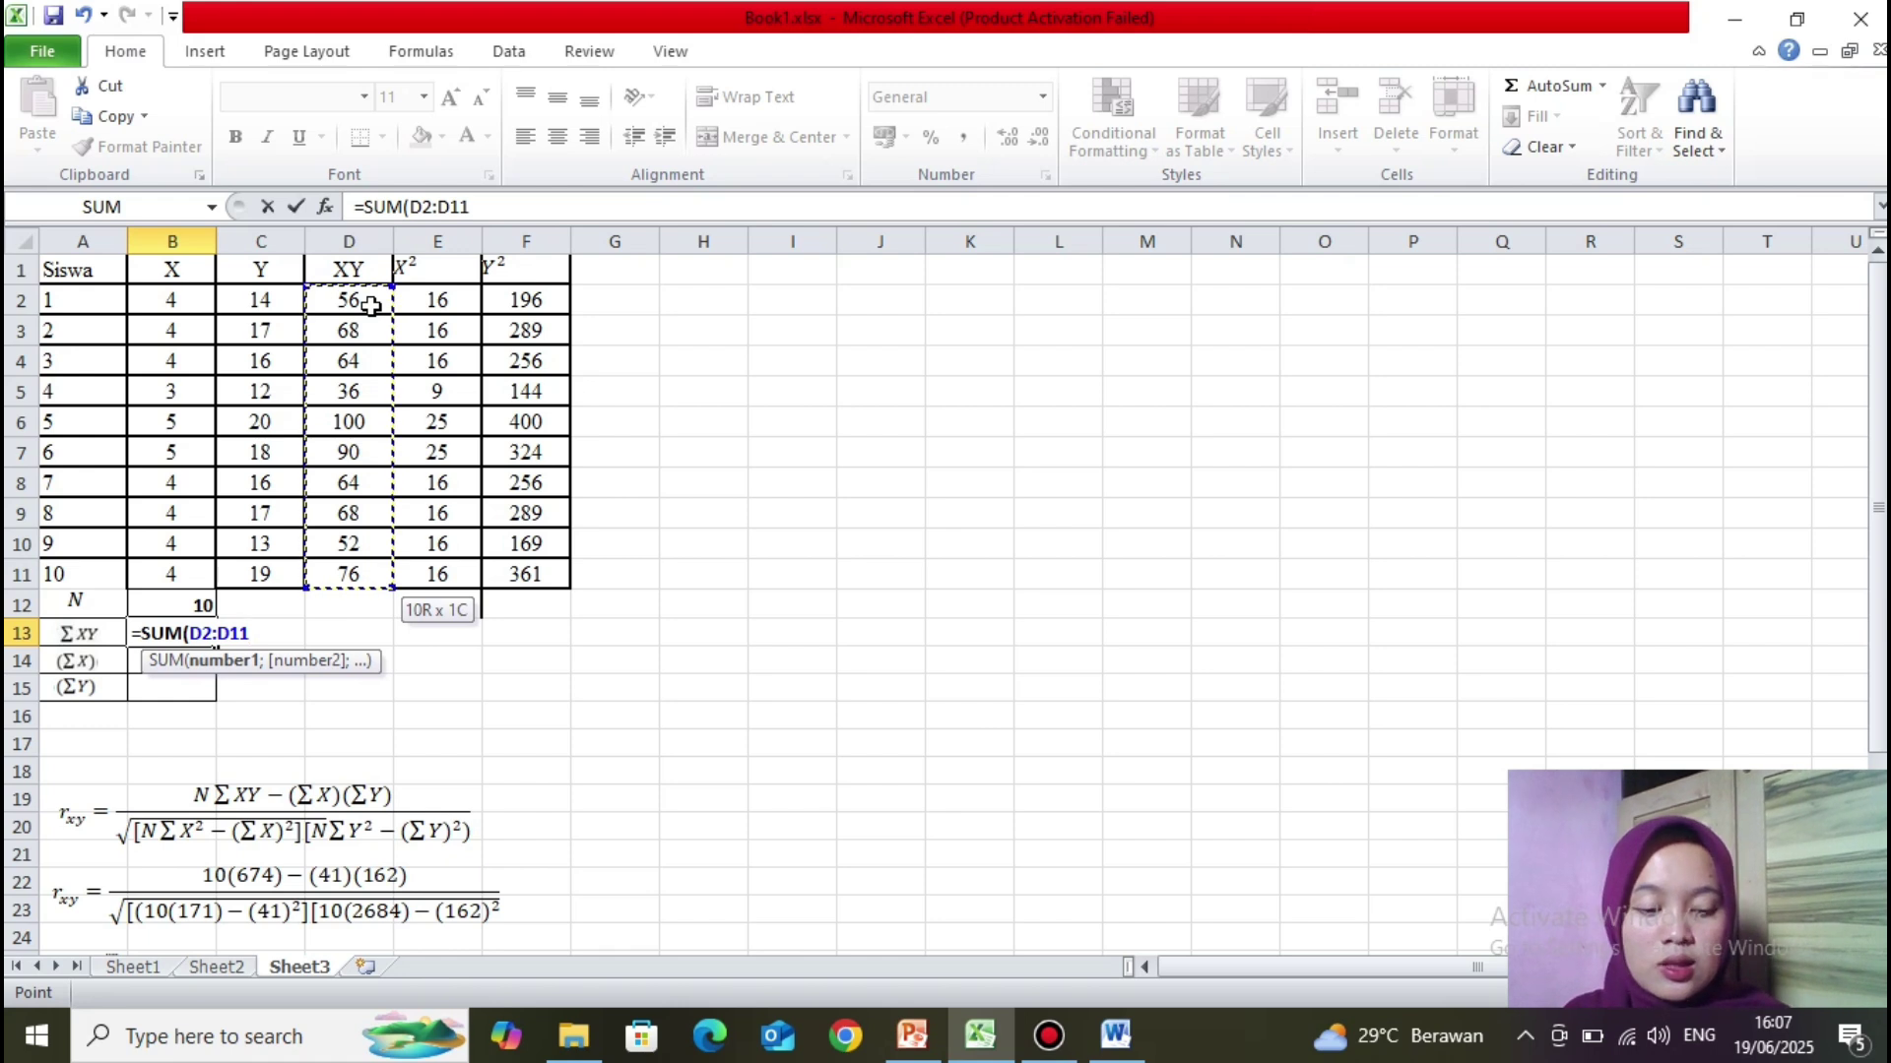
text())
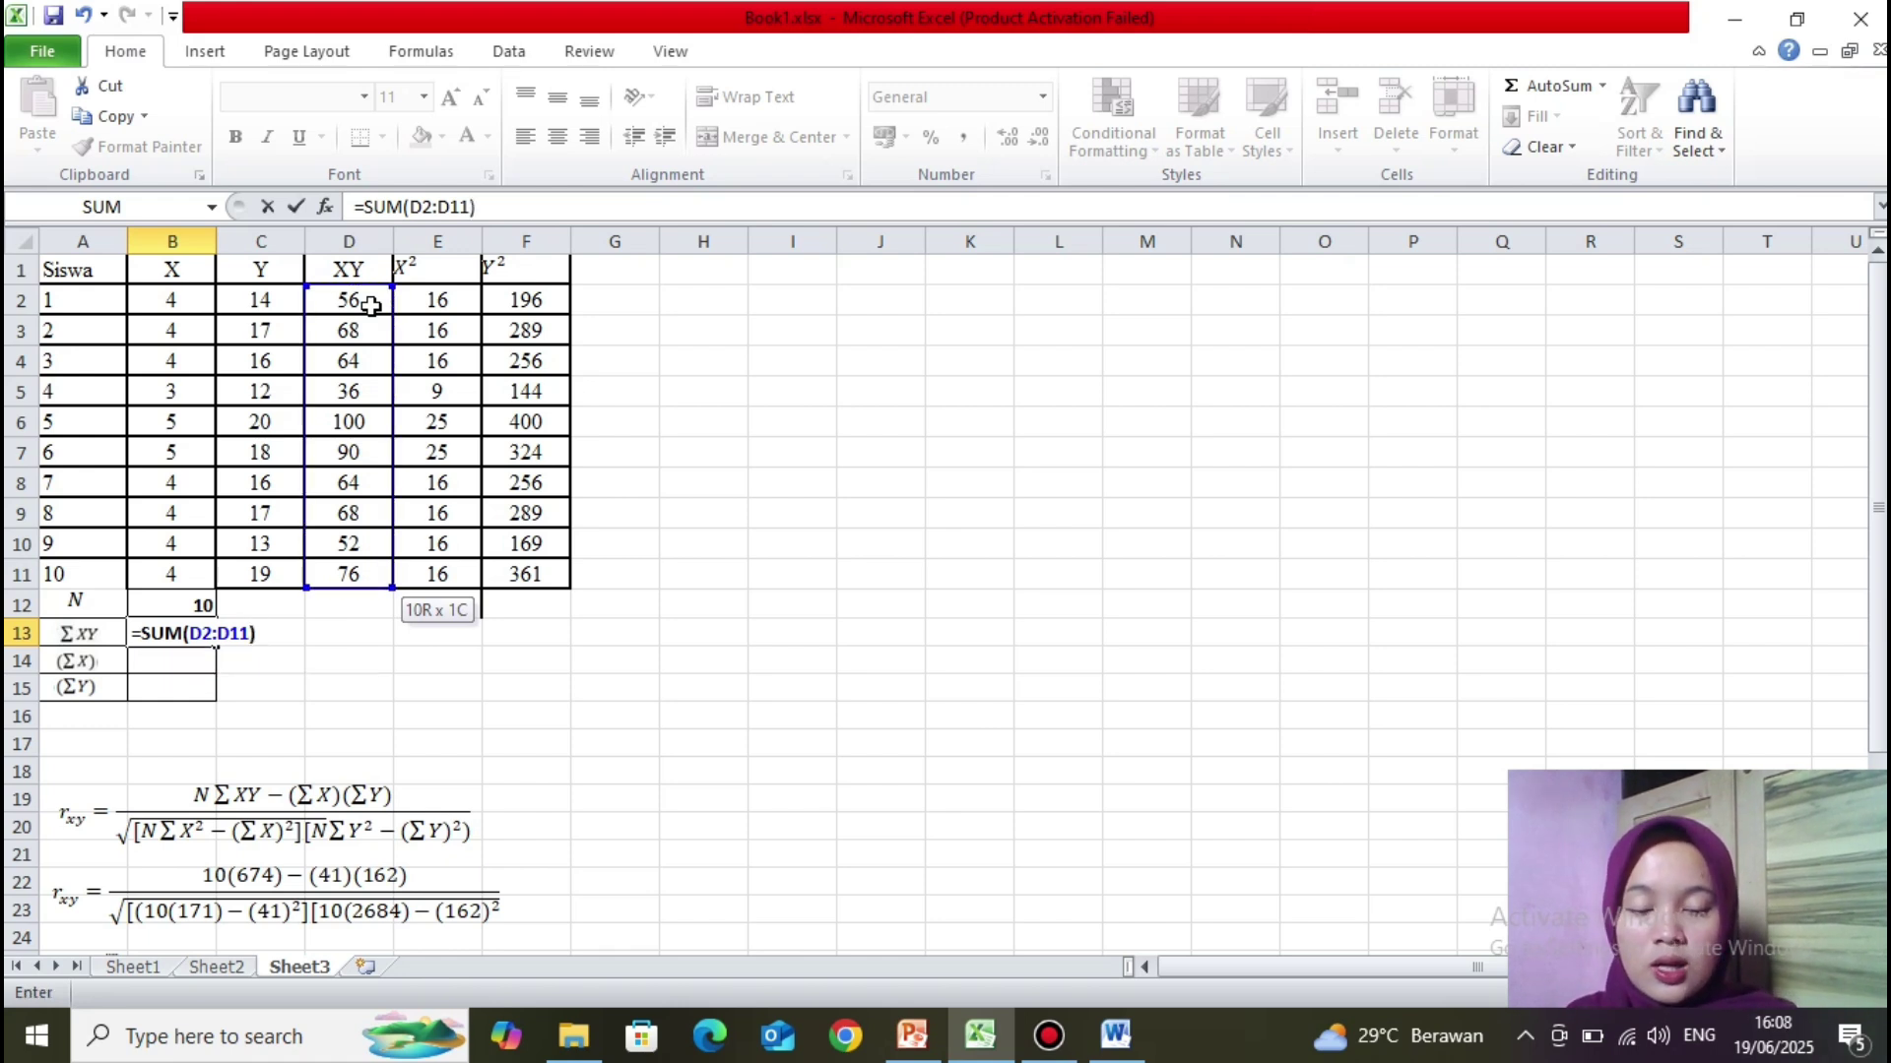
key(Return)
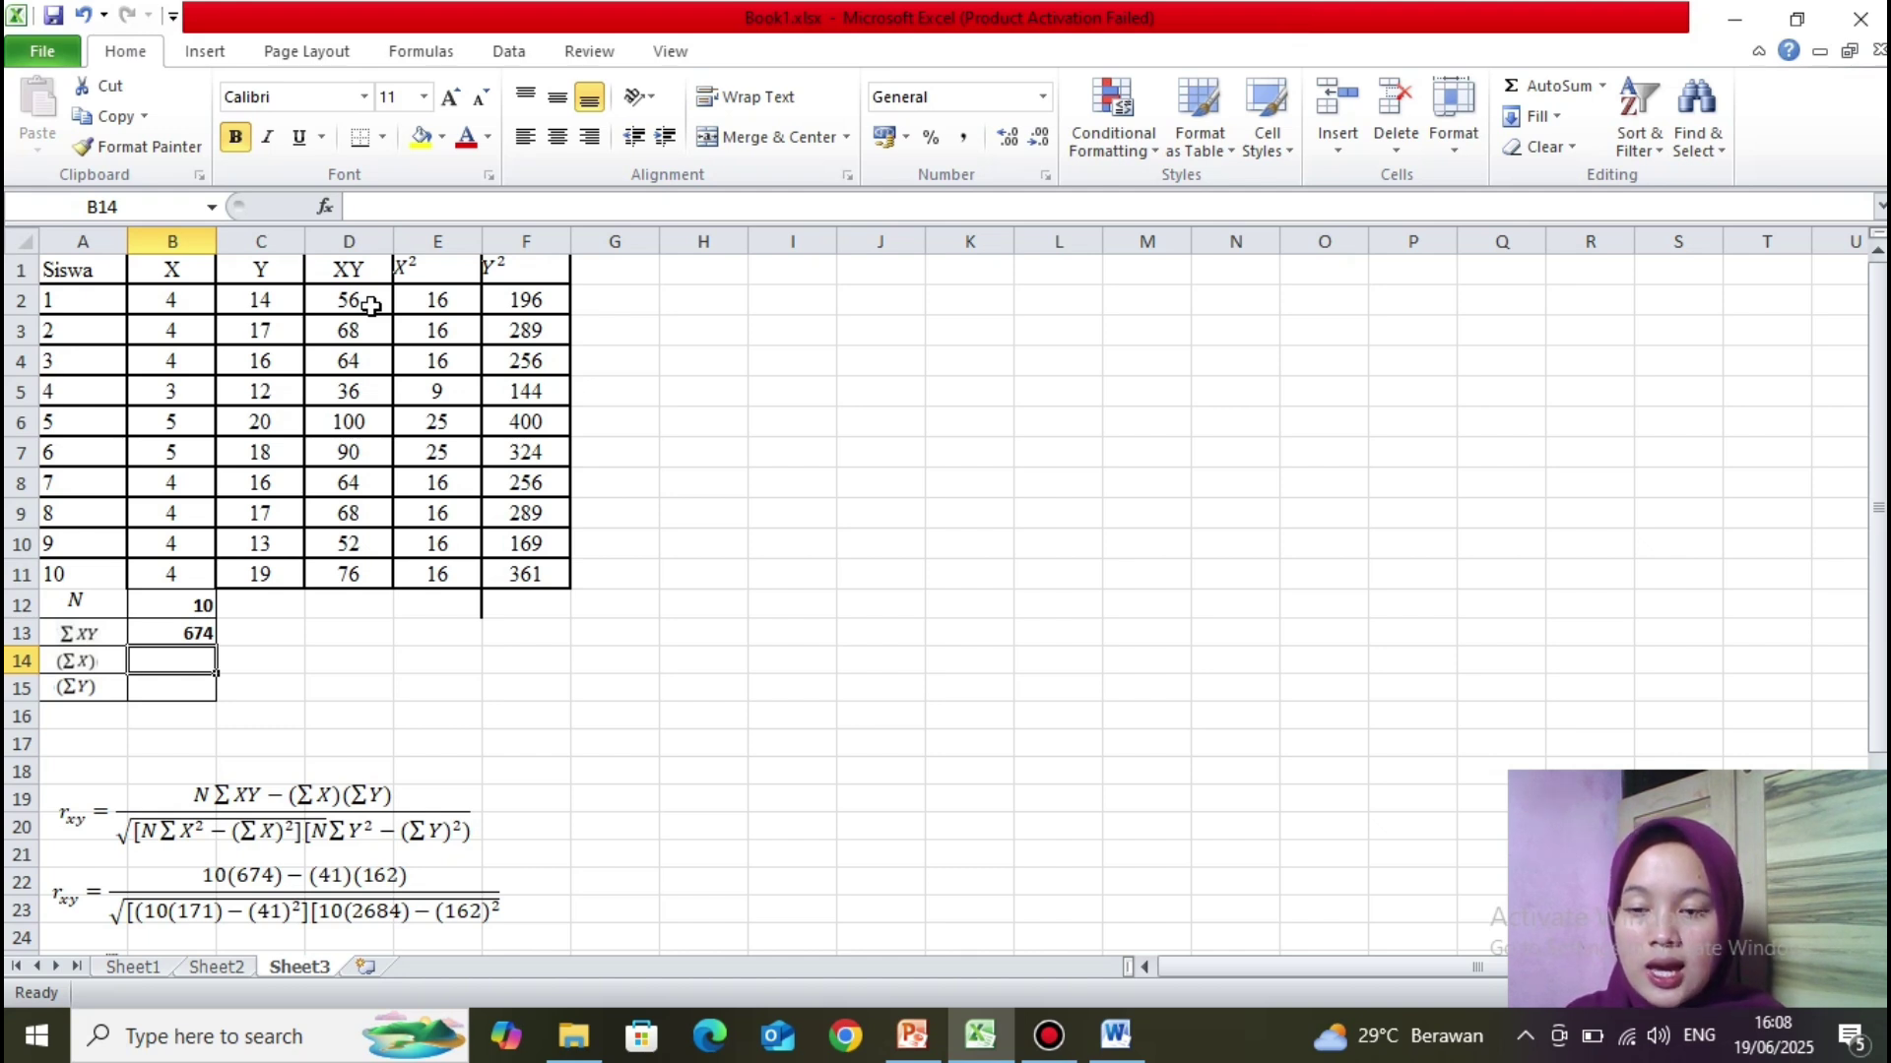
Step: Enter the formula =SUM(B2:B11) in B14 to total the X scores
text(=sum)
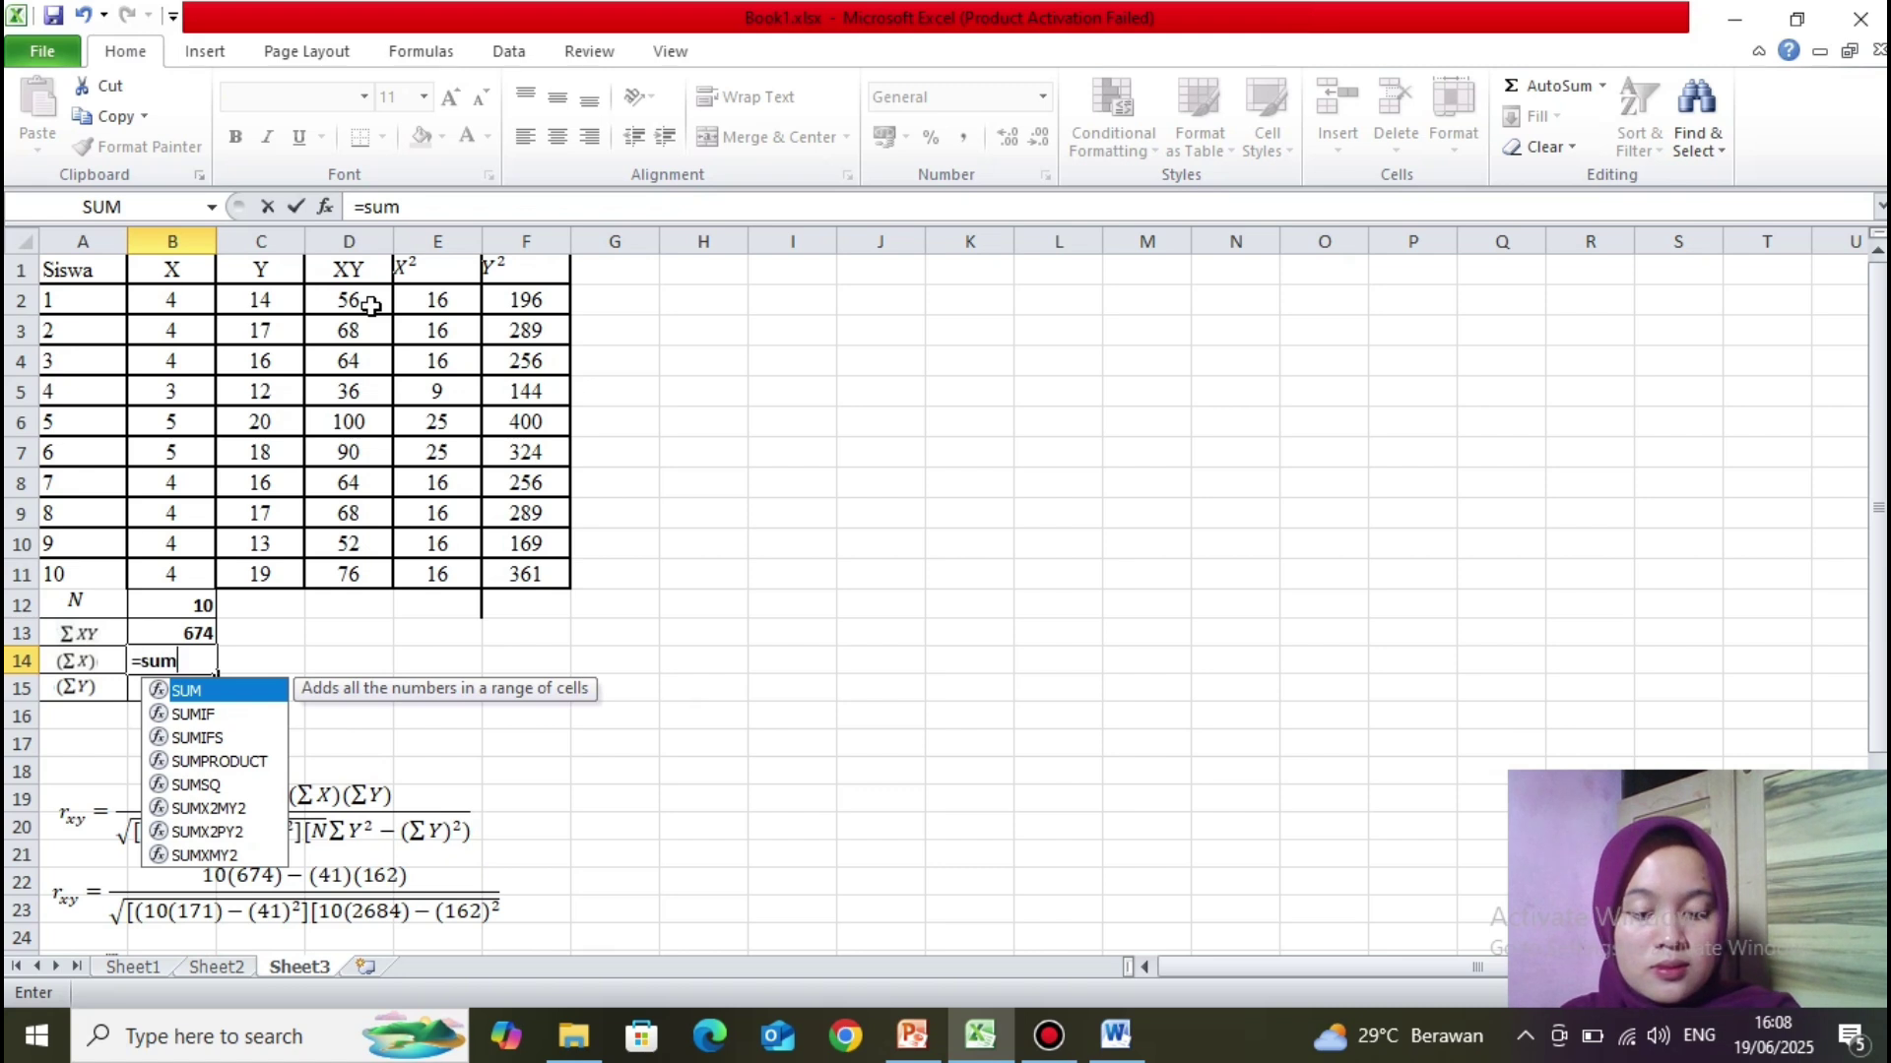
text(()
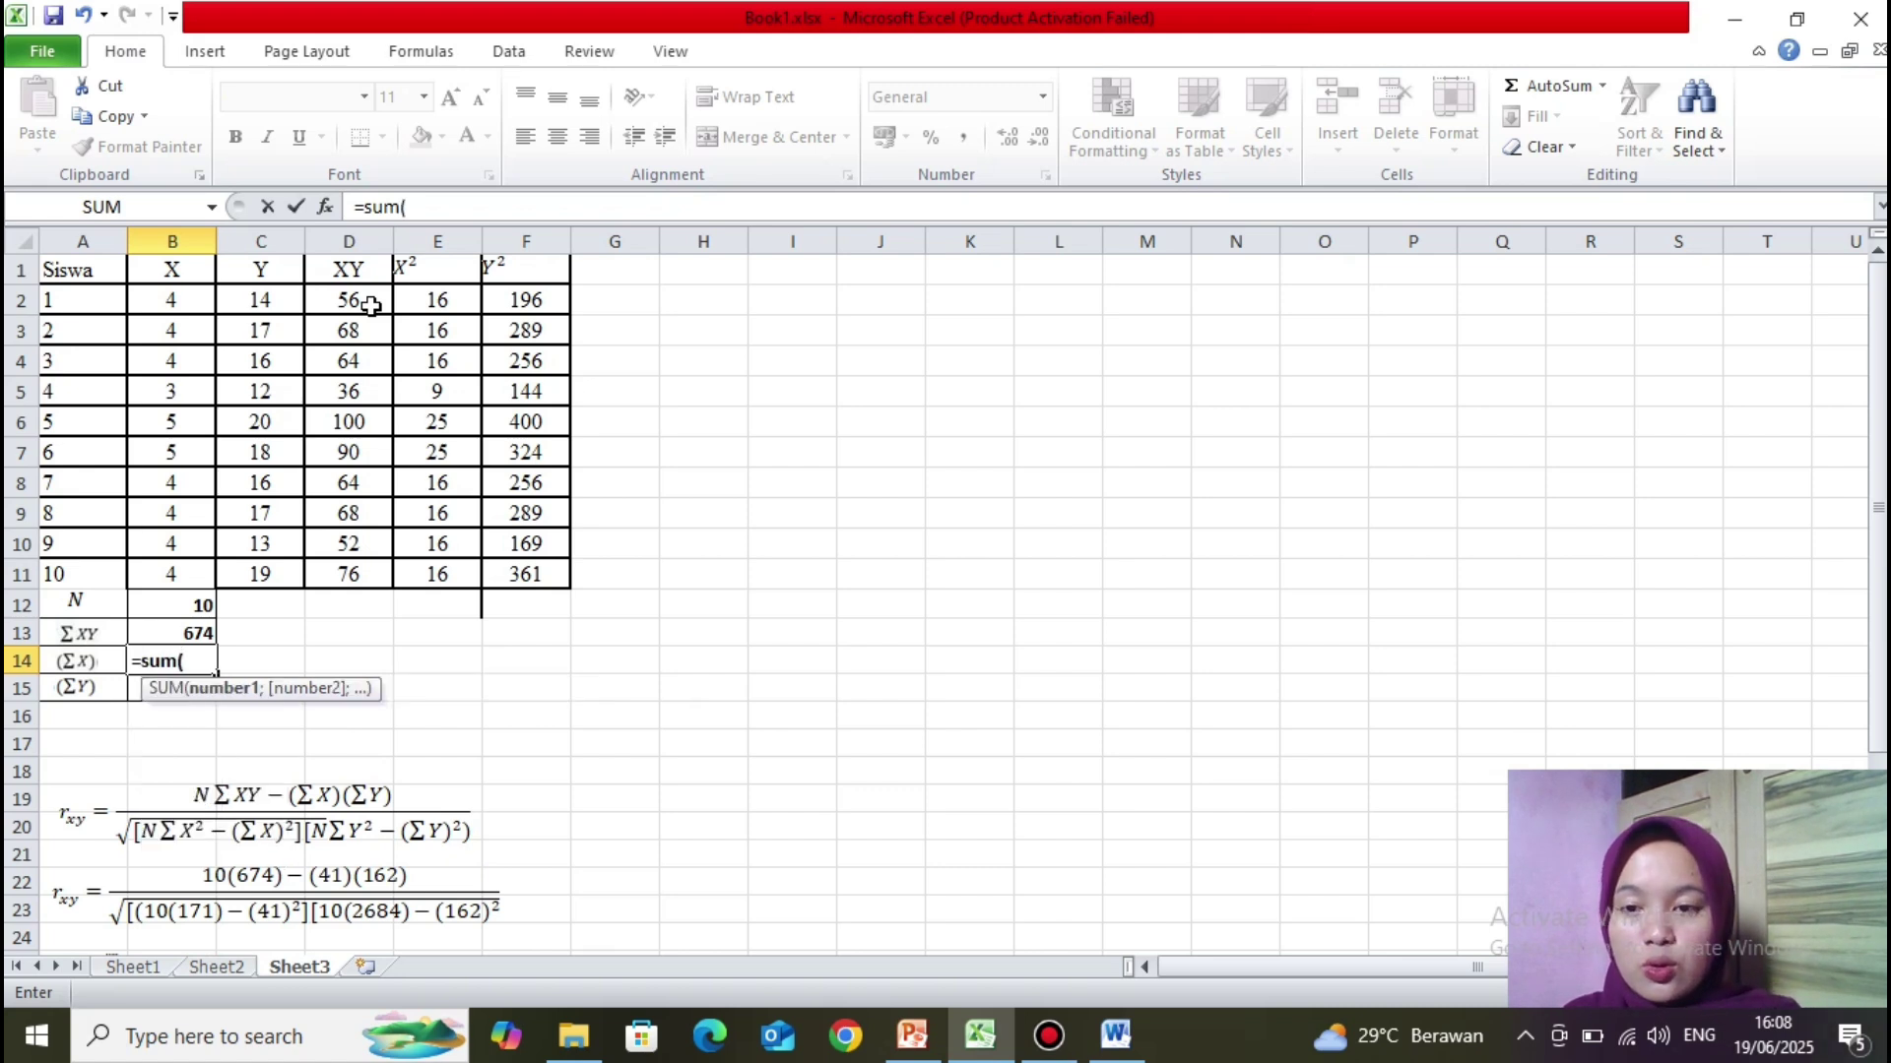
click(184, 301)
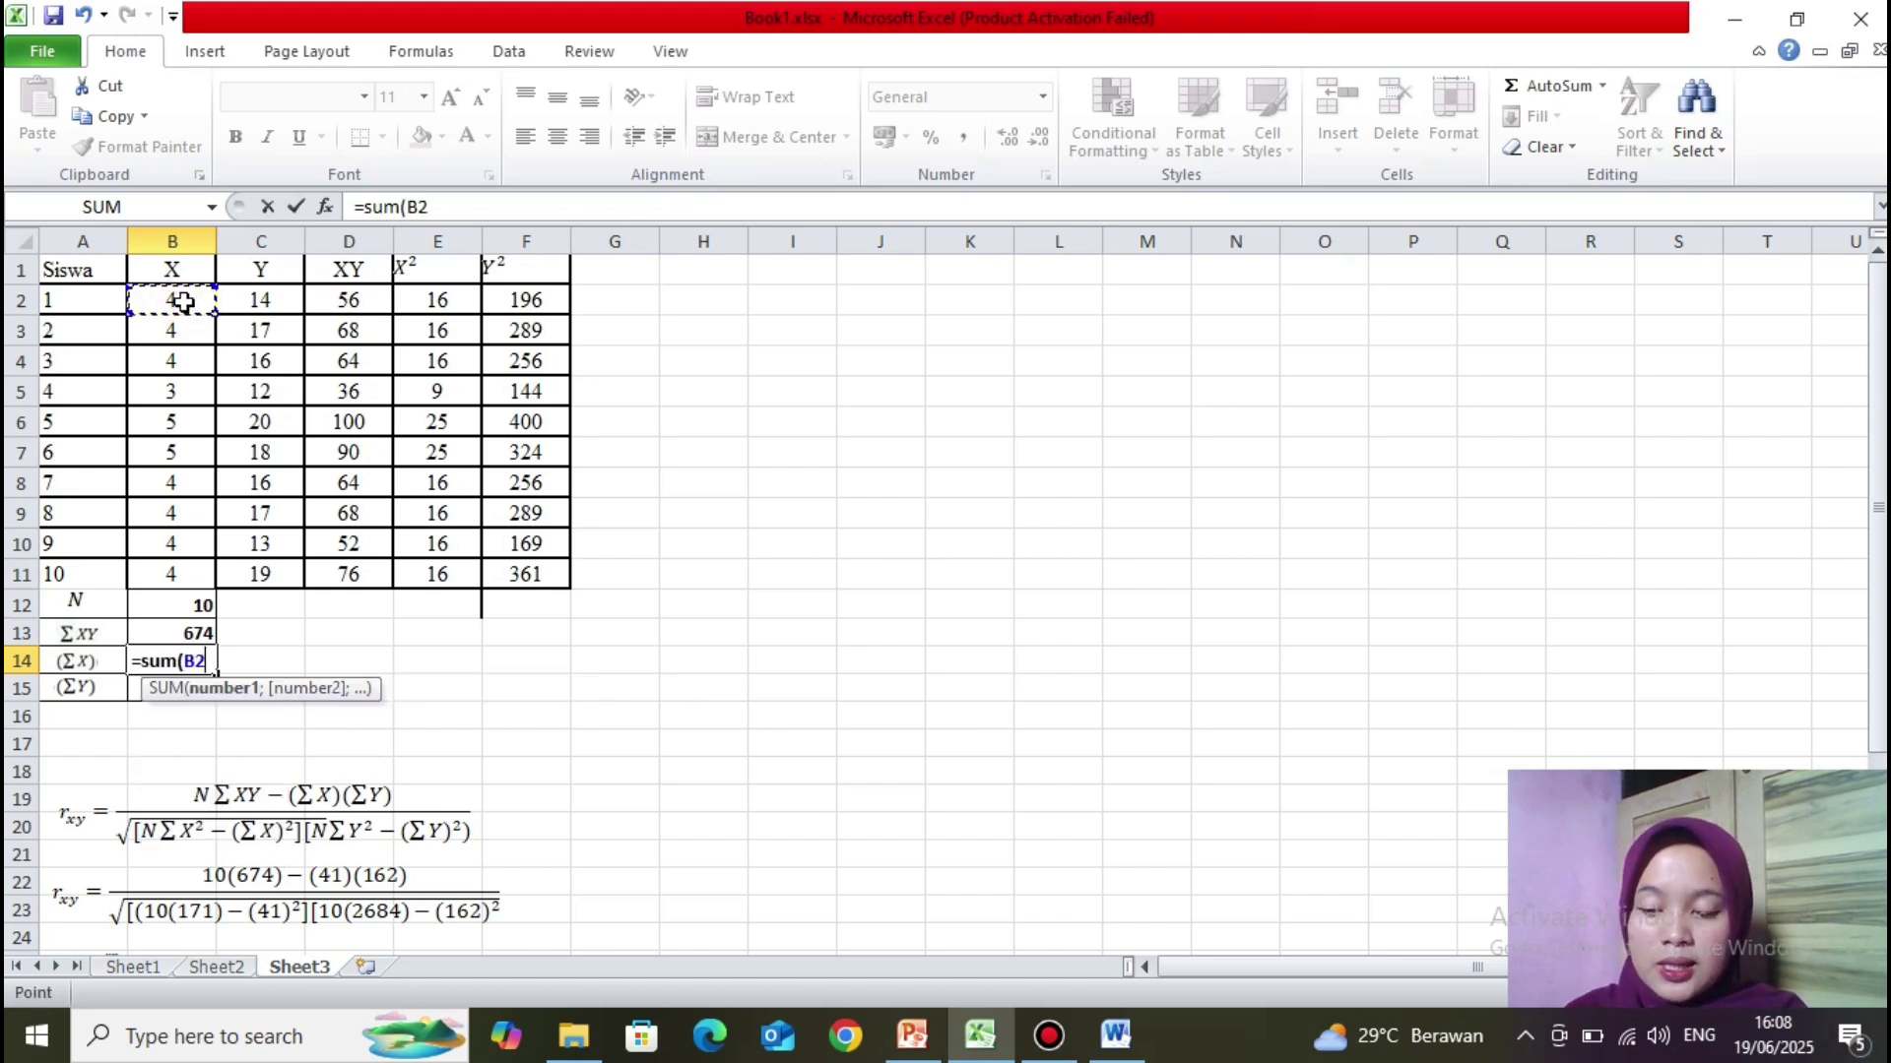
drag(184, 301, 172, 574)
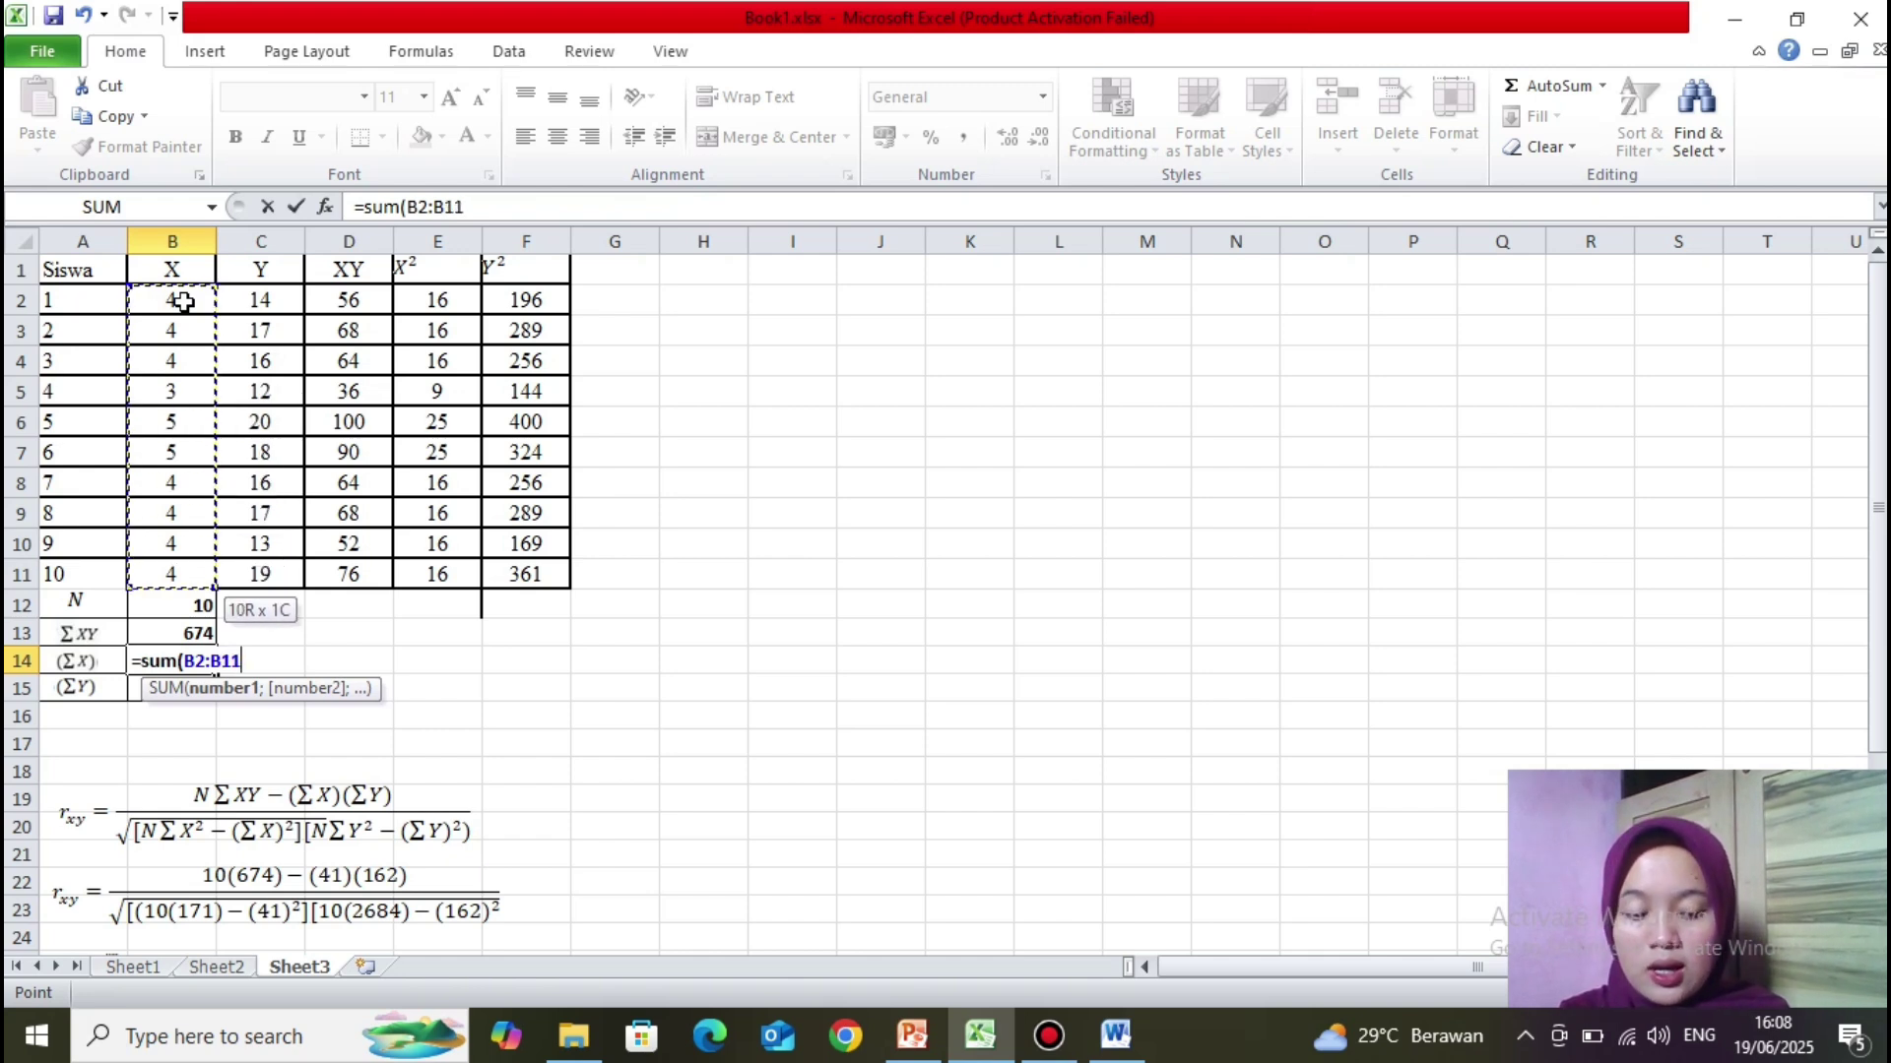
text())
key(Return)
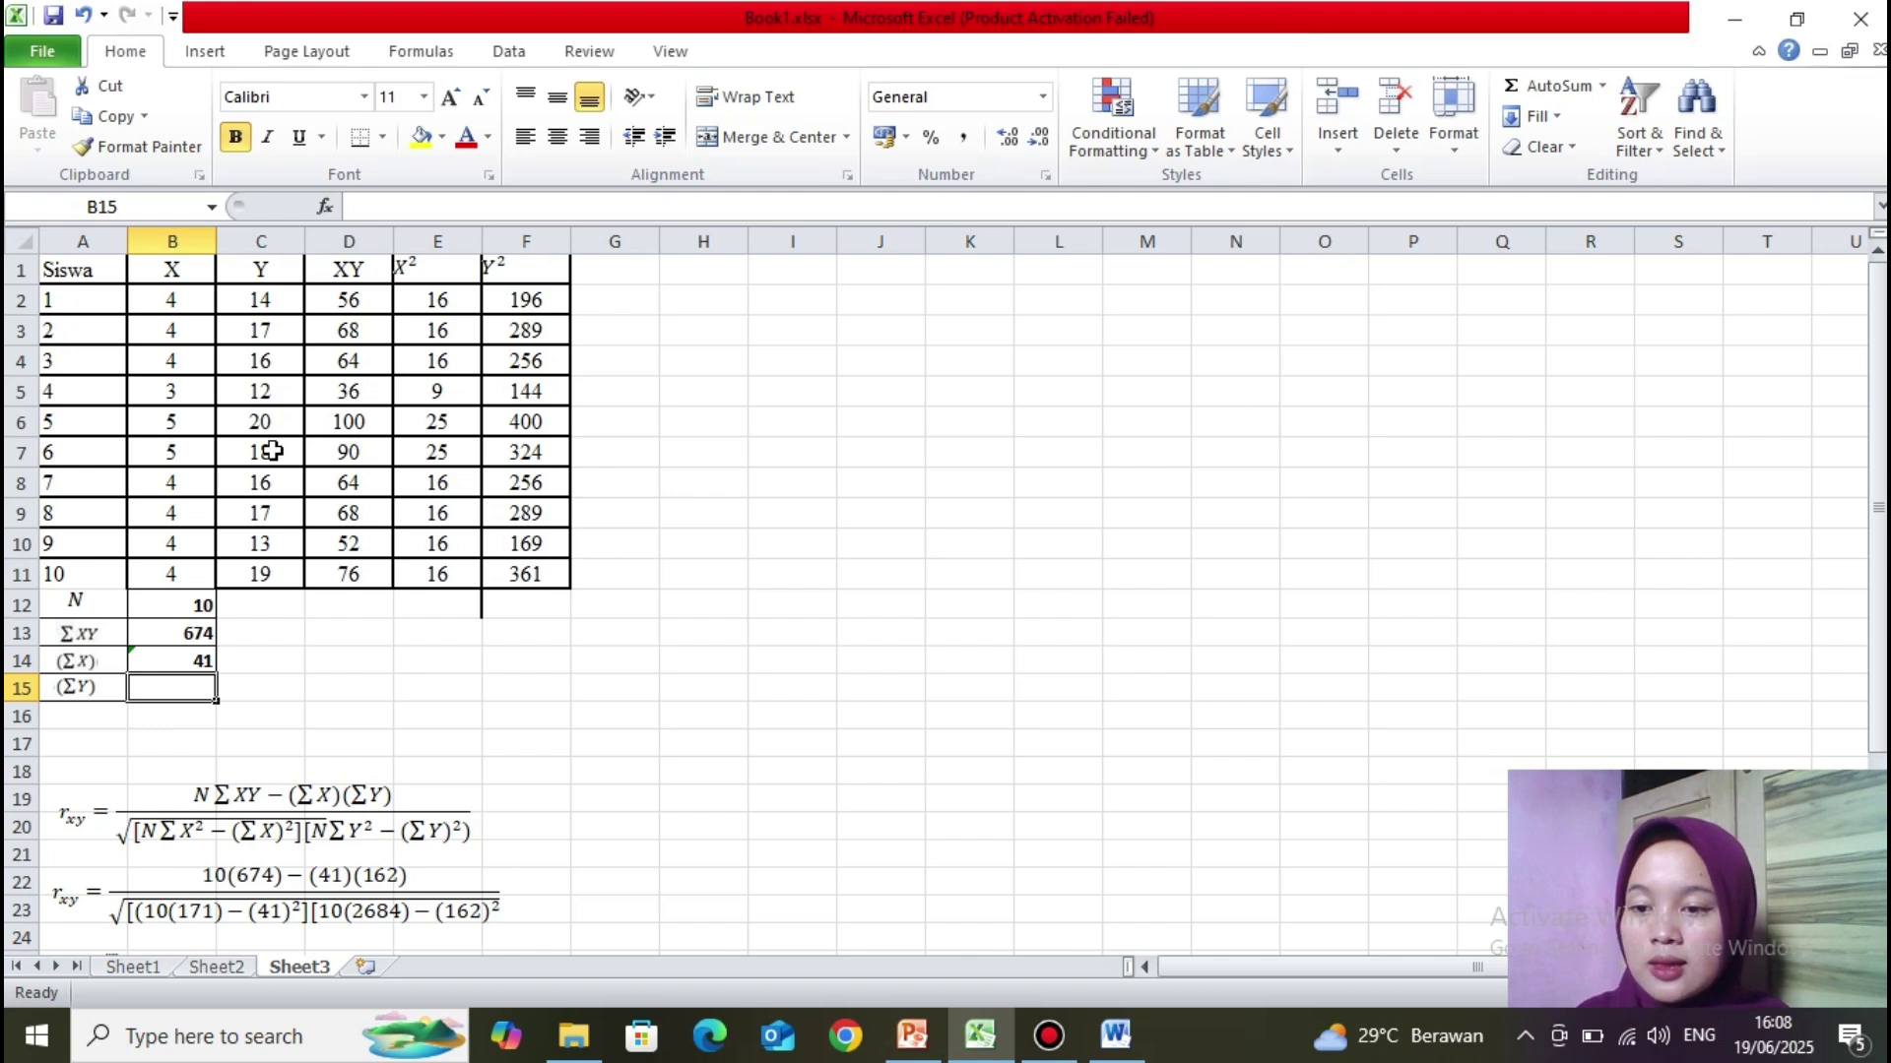
Step: Enter the formula =SUM(C2:C11) in B15 to total the Y scores
text(=)
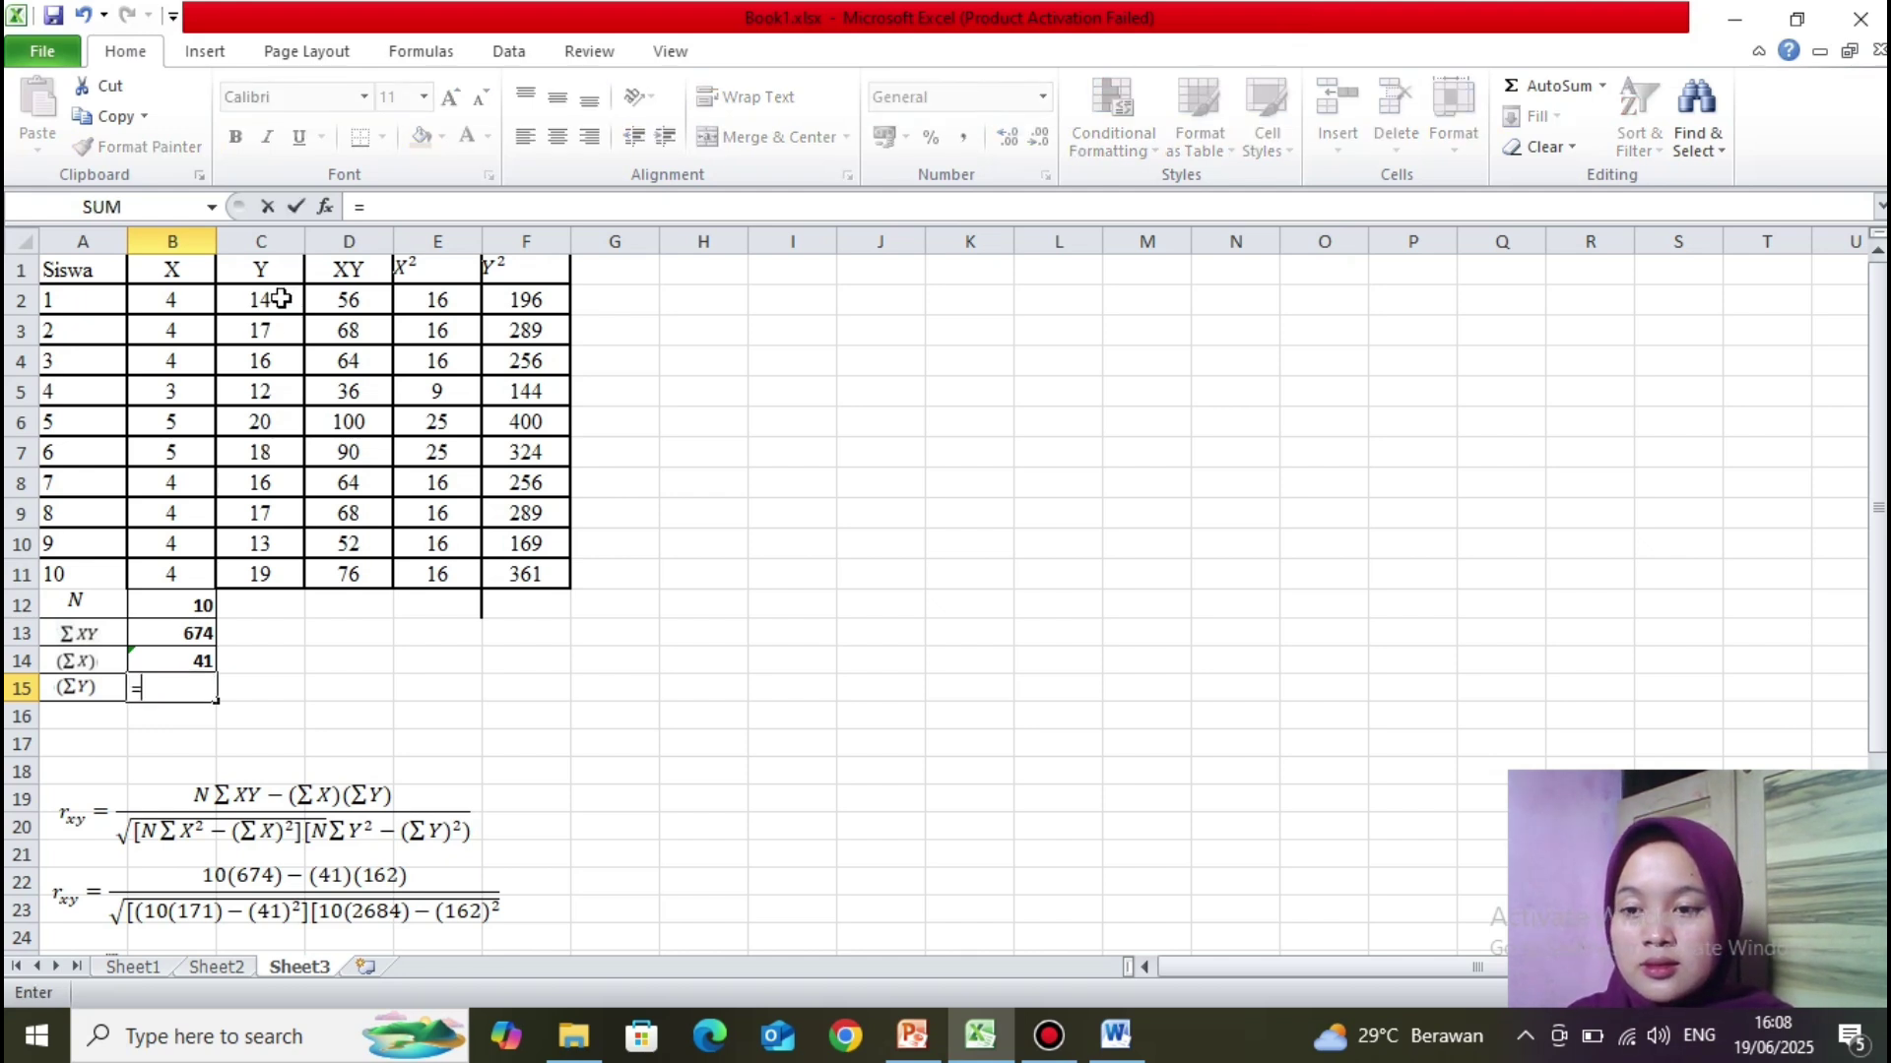
text(su)
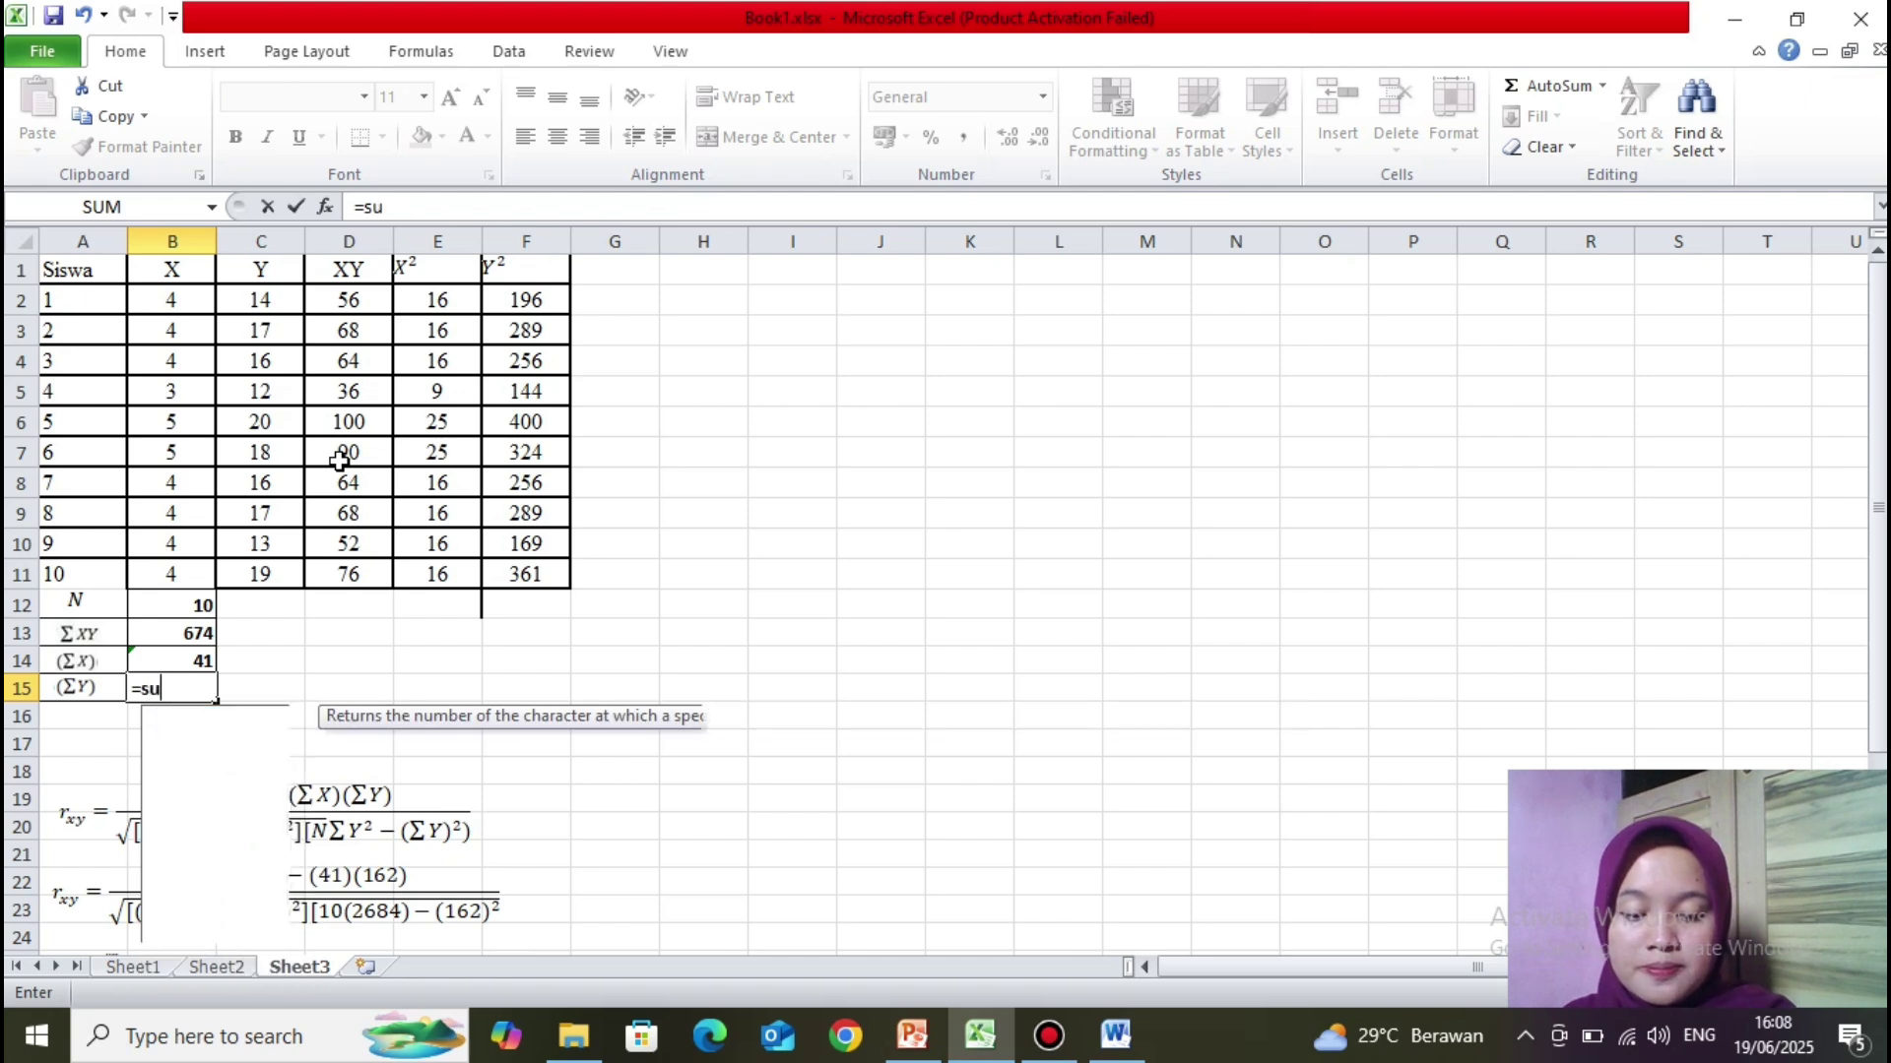
text(m()
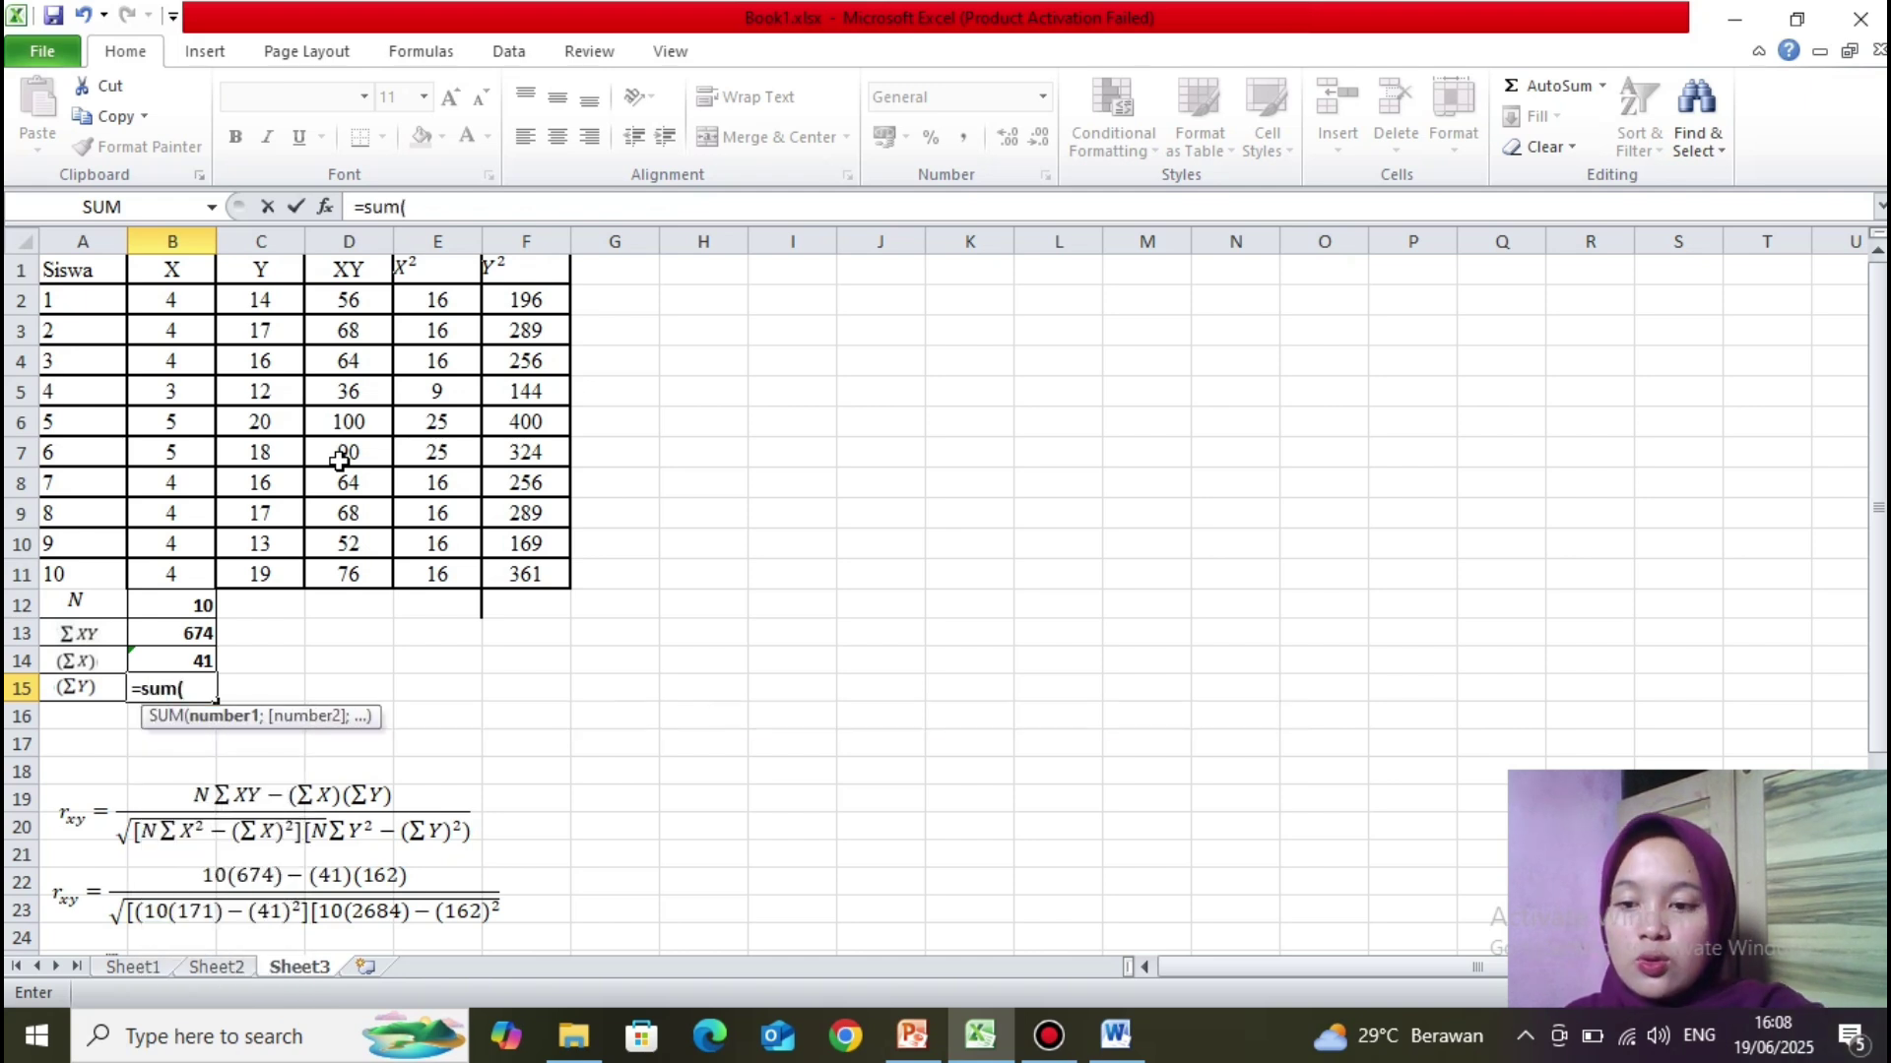
click(280, 303)
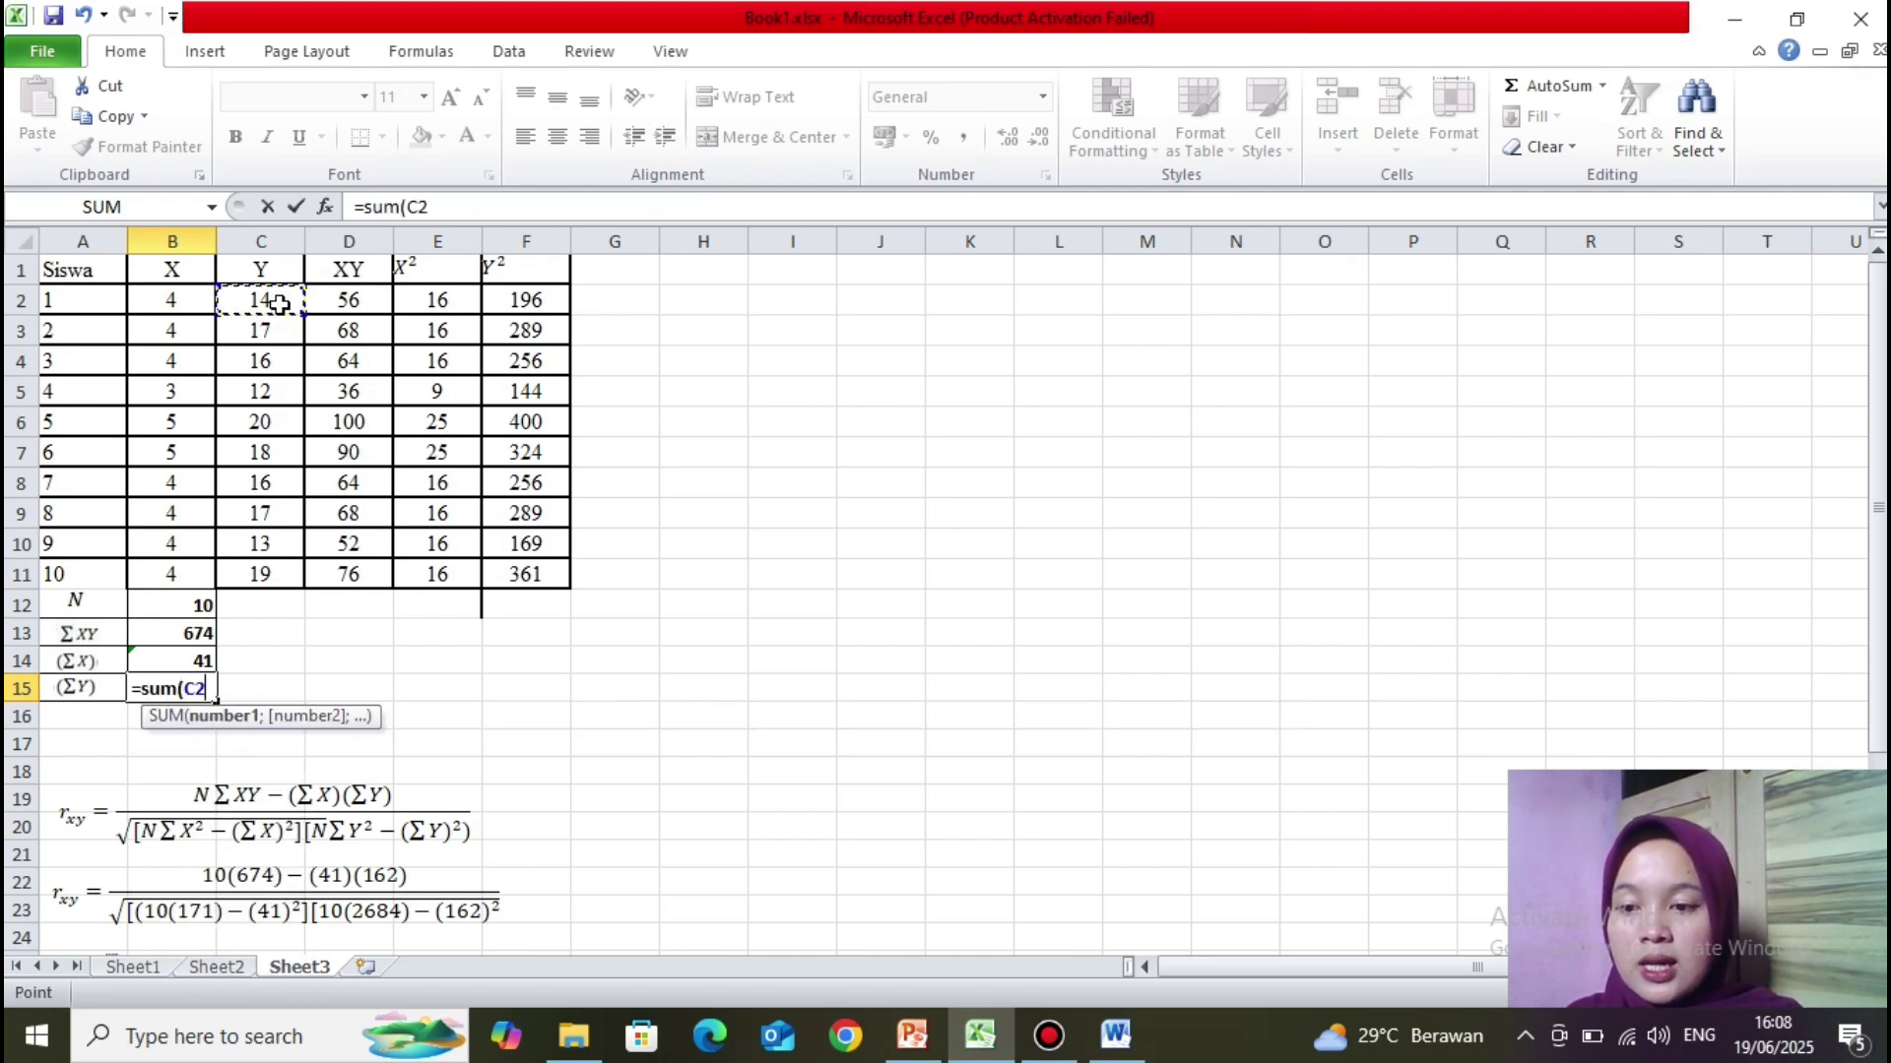
key(shift+Down)
key(shift+Down)
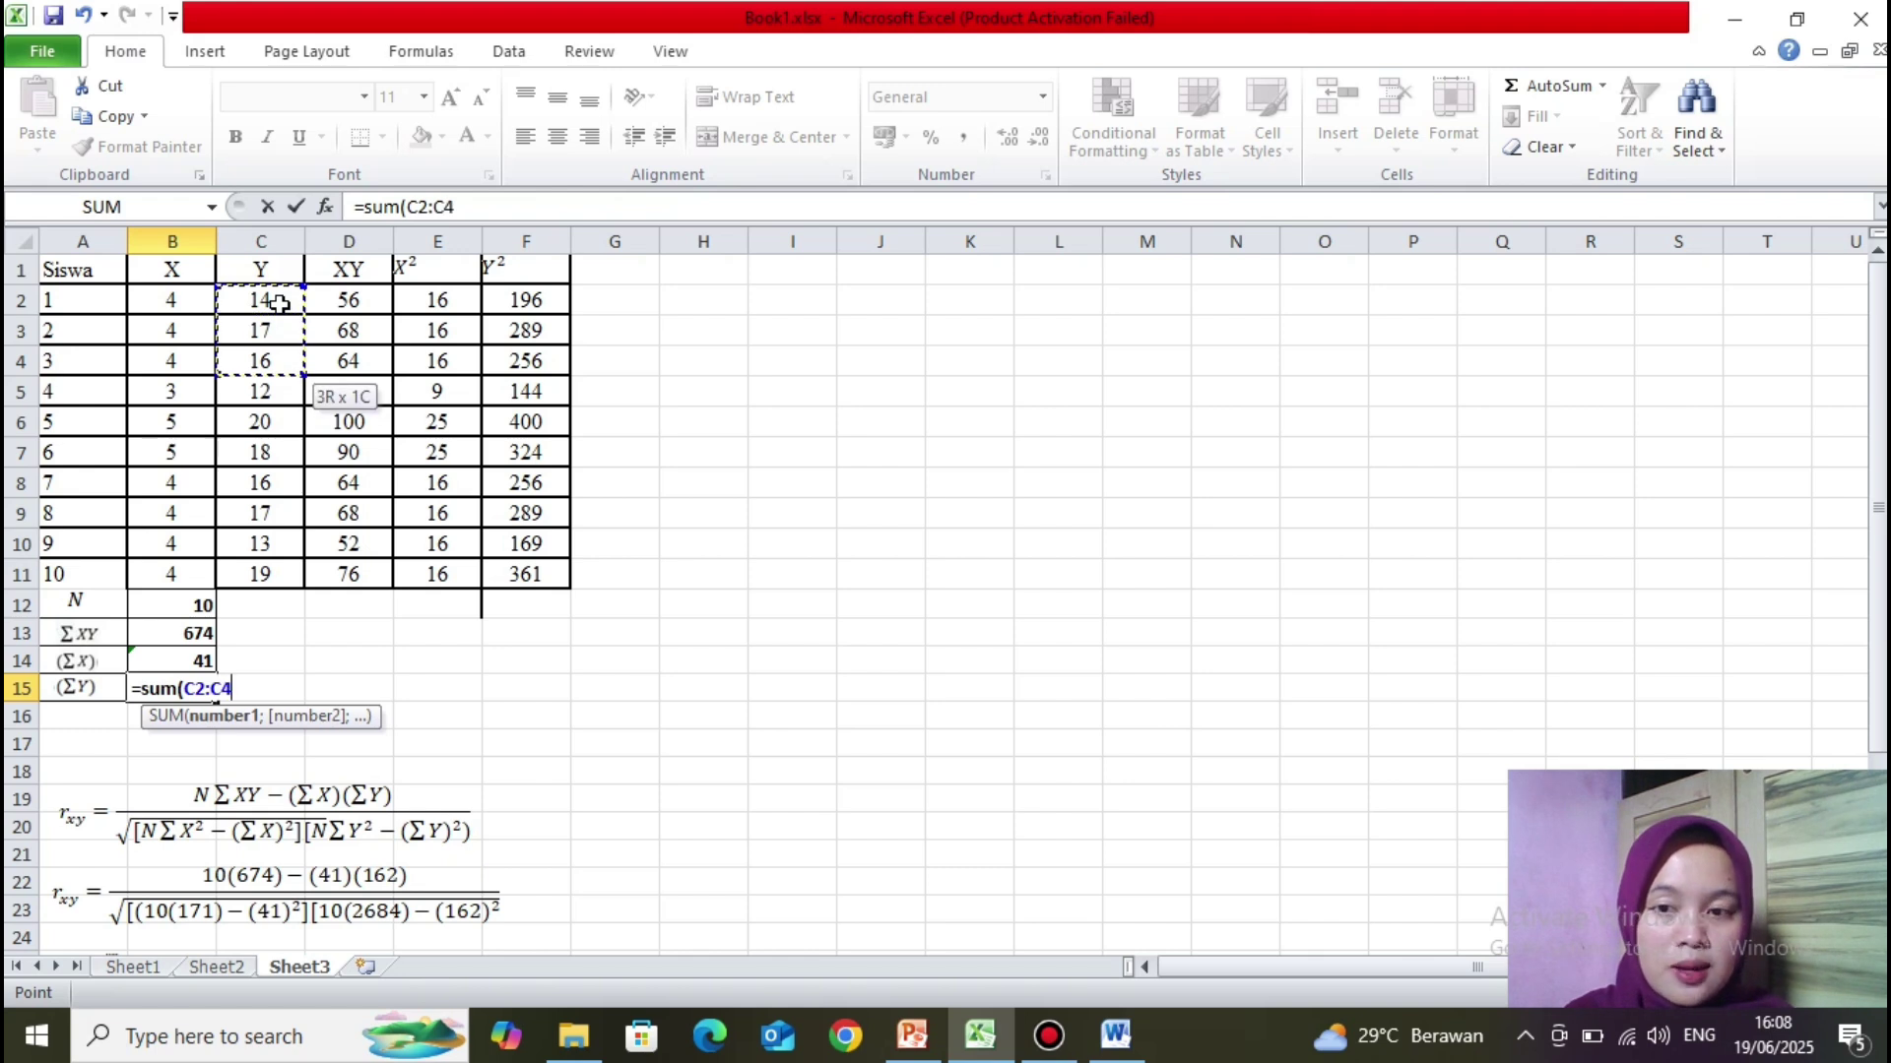
key(shift+Down)
key(shift+Down)
key(shift+Down)
key(shift+Down)
key(shift+Down)
key(shift+Down)
key(shift+Down)
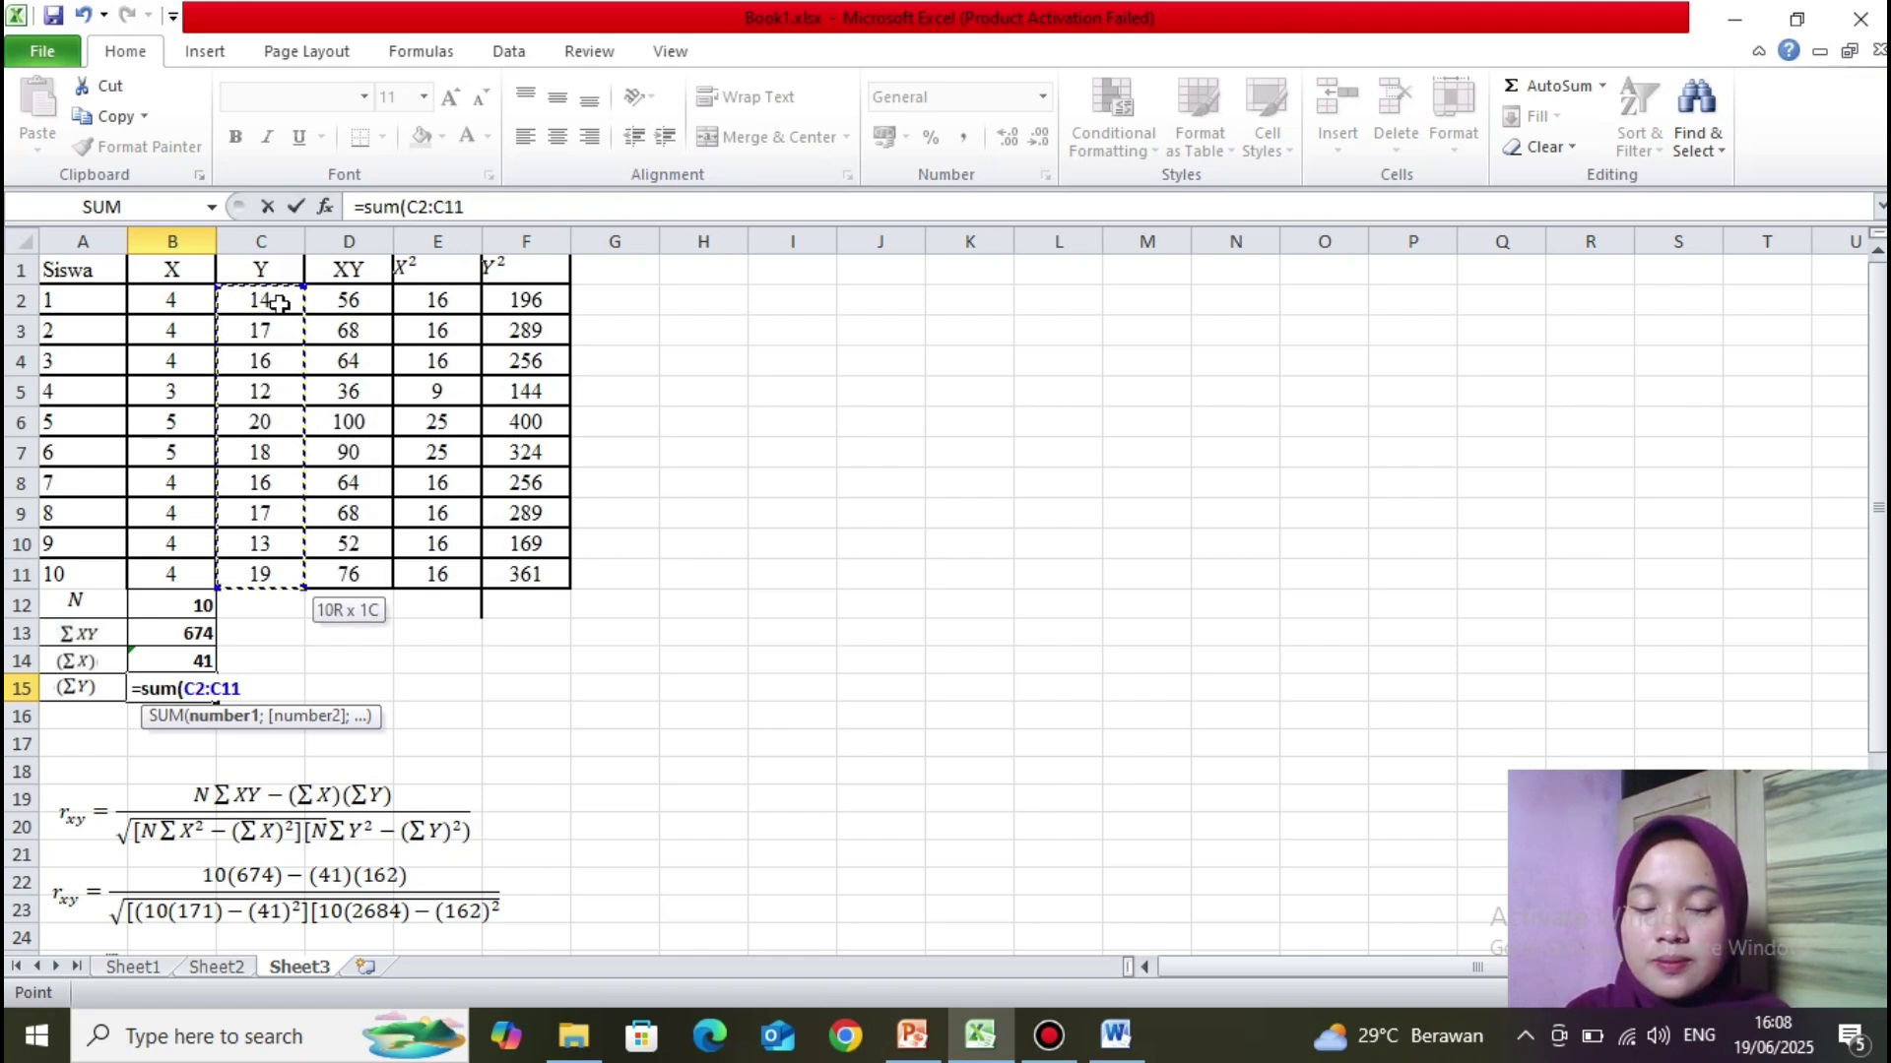
key(Return)
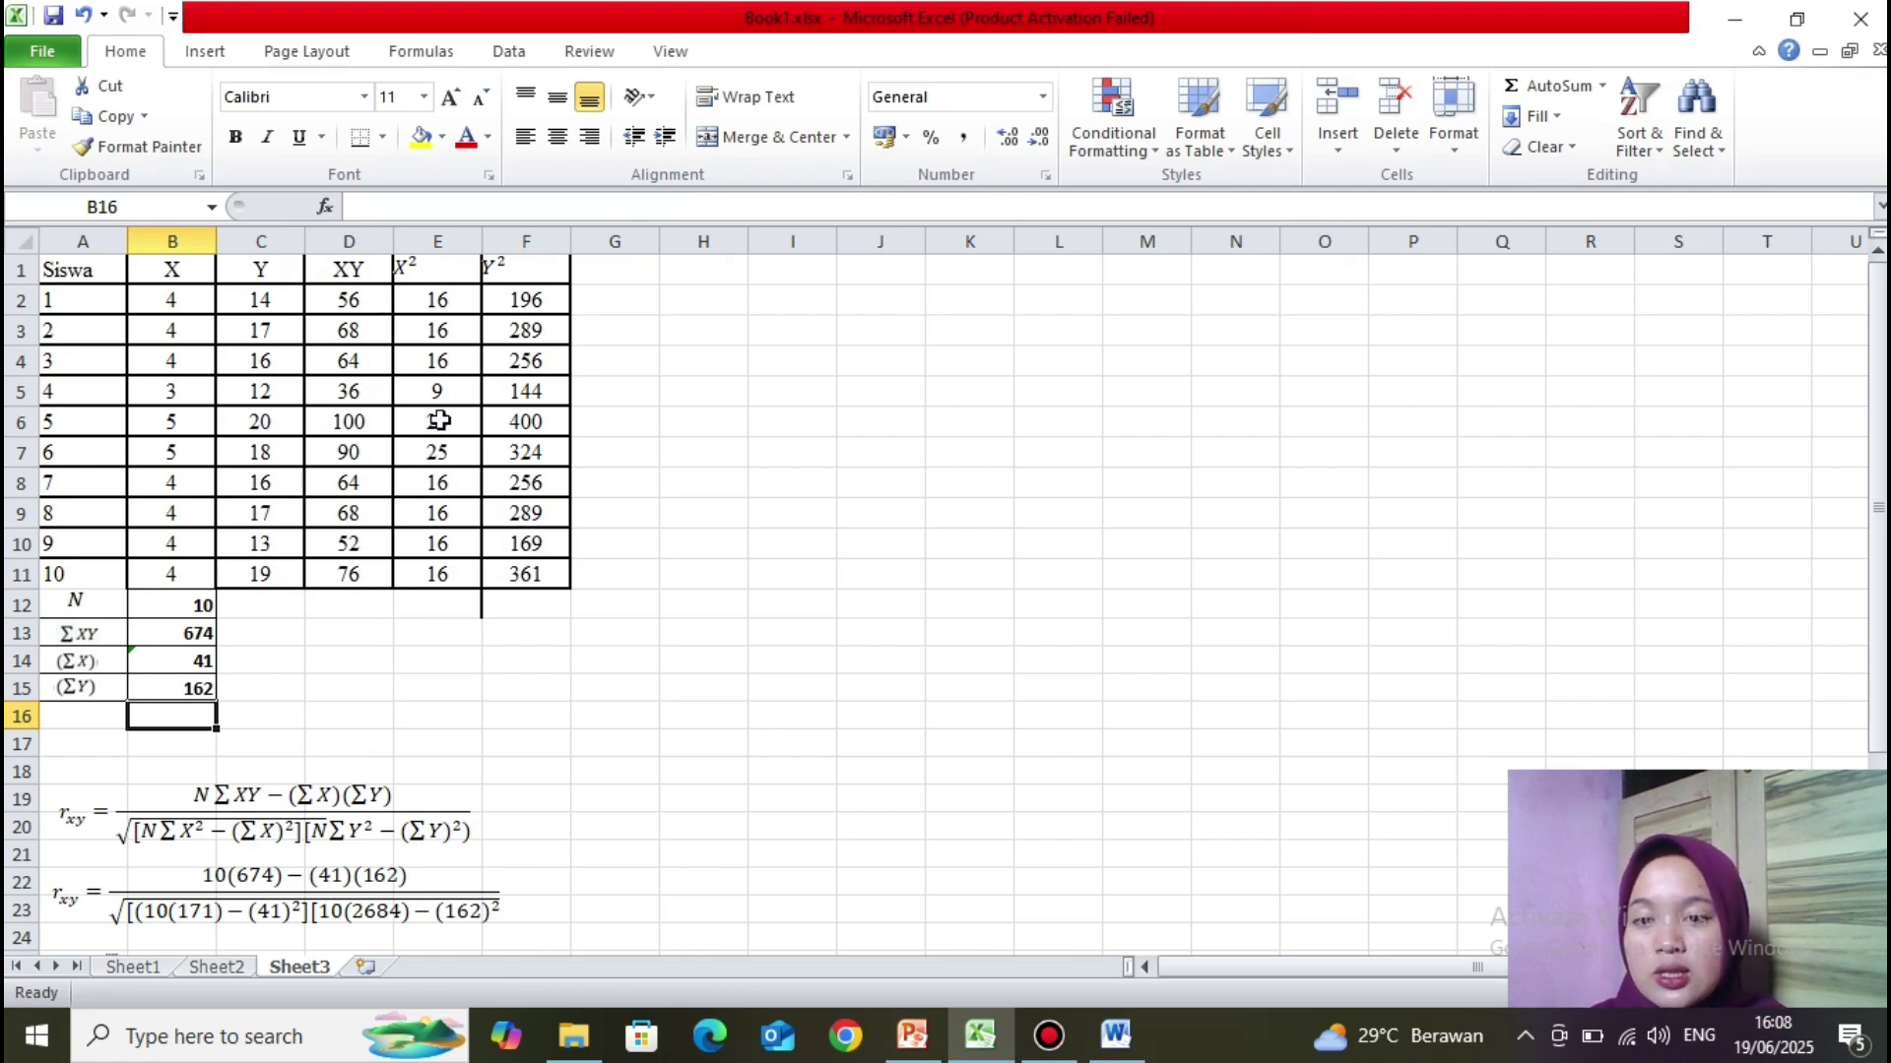
Step: Enter the formula =SUM(E2:E11) in E12 to total the X² column
click(446, 604)
text(=)
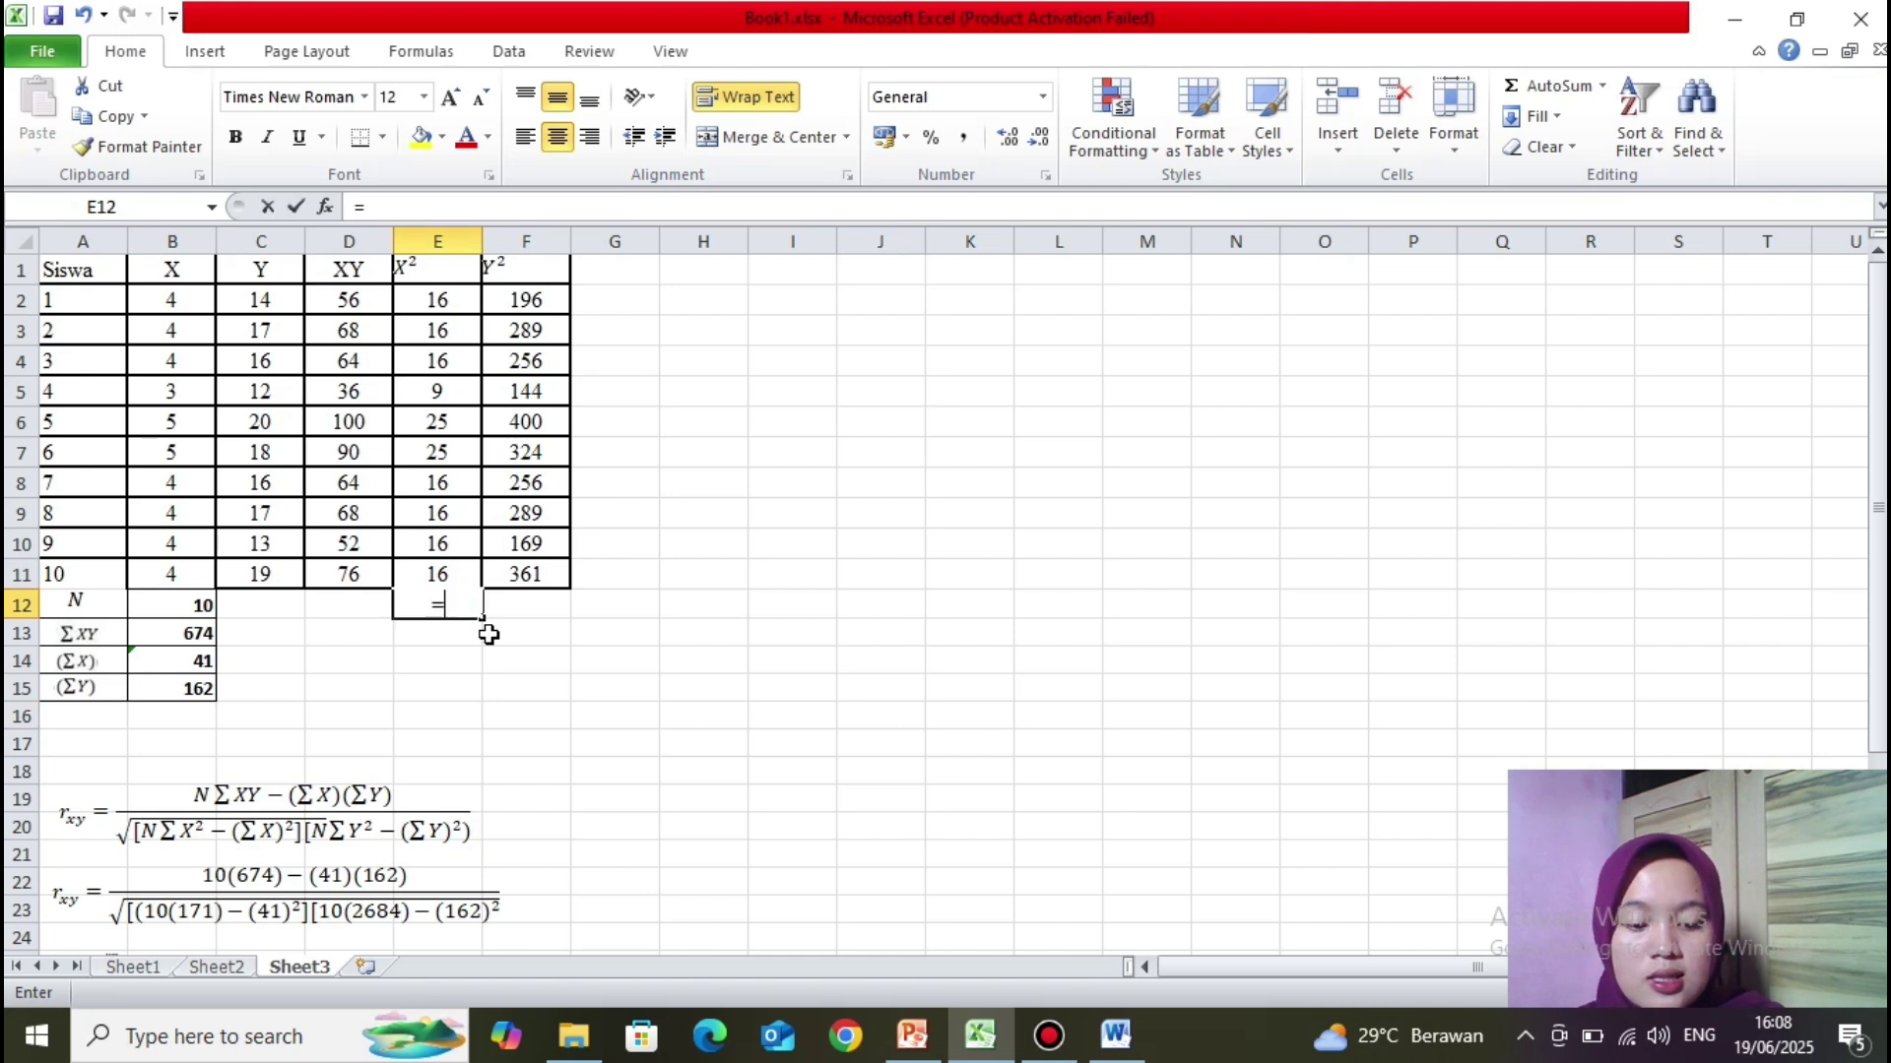
text(sum)
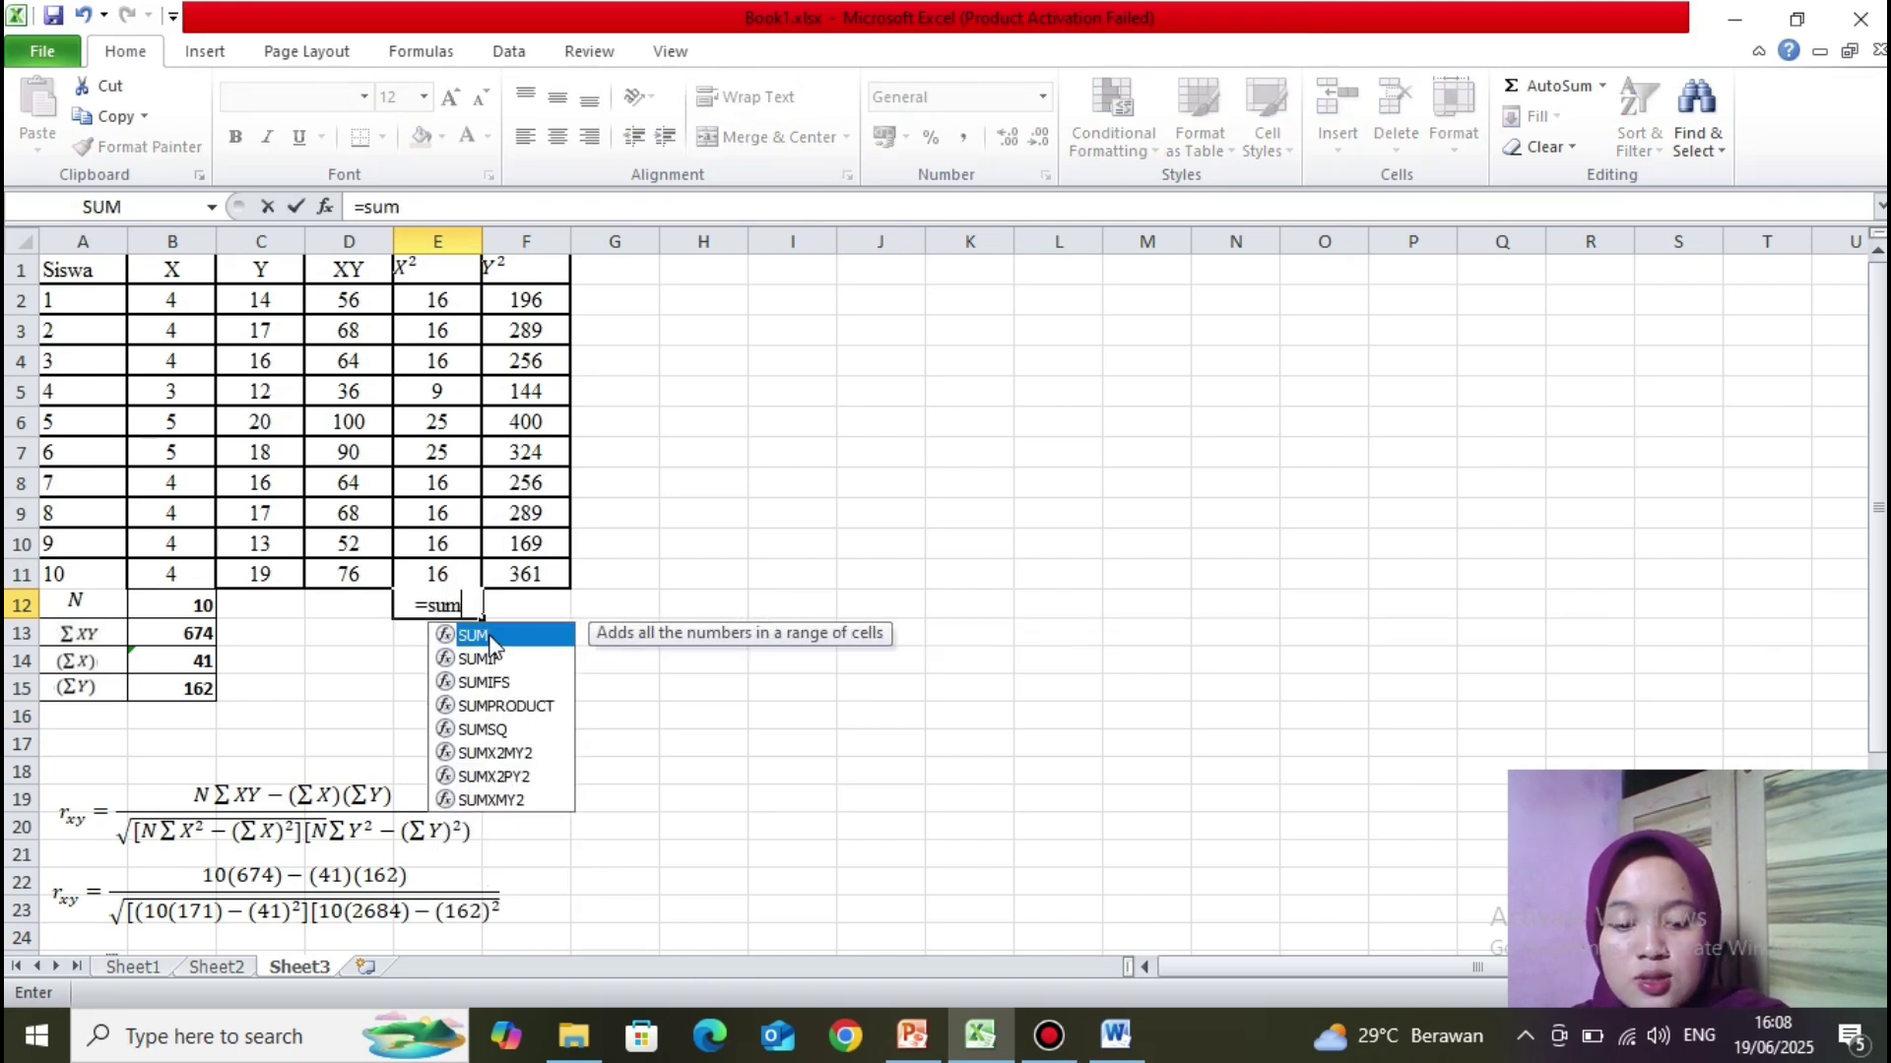
text(()
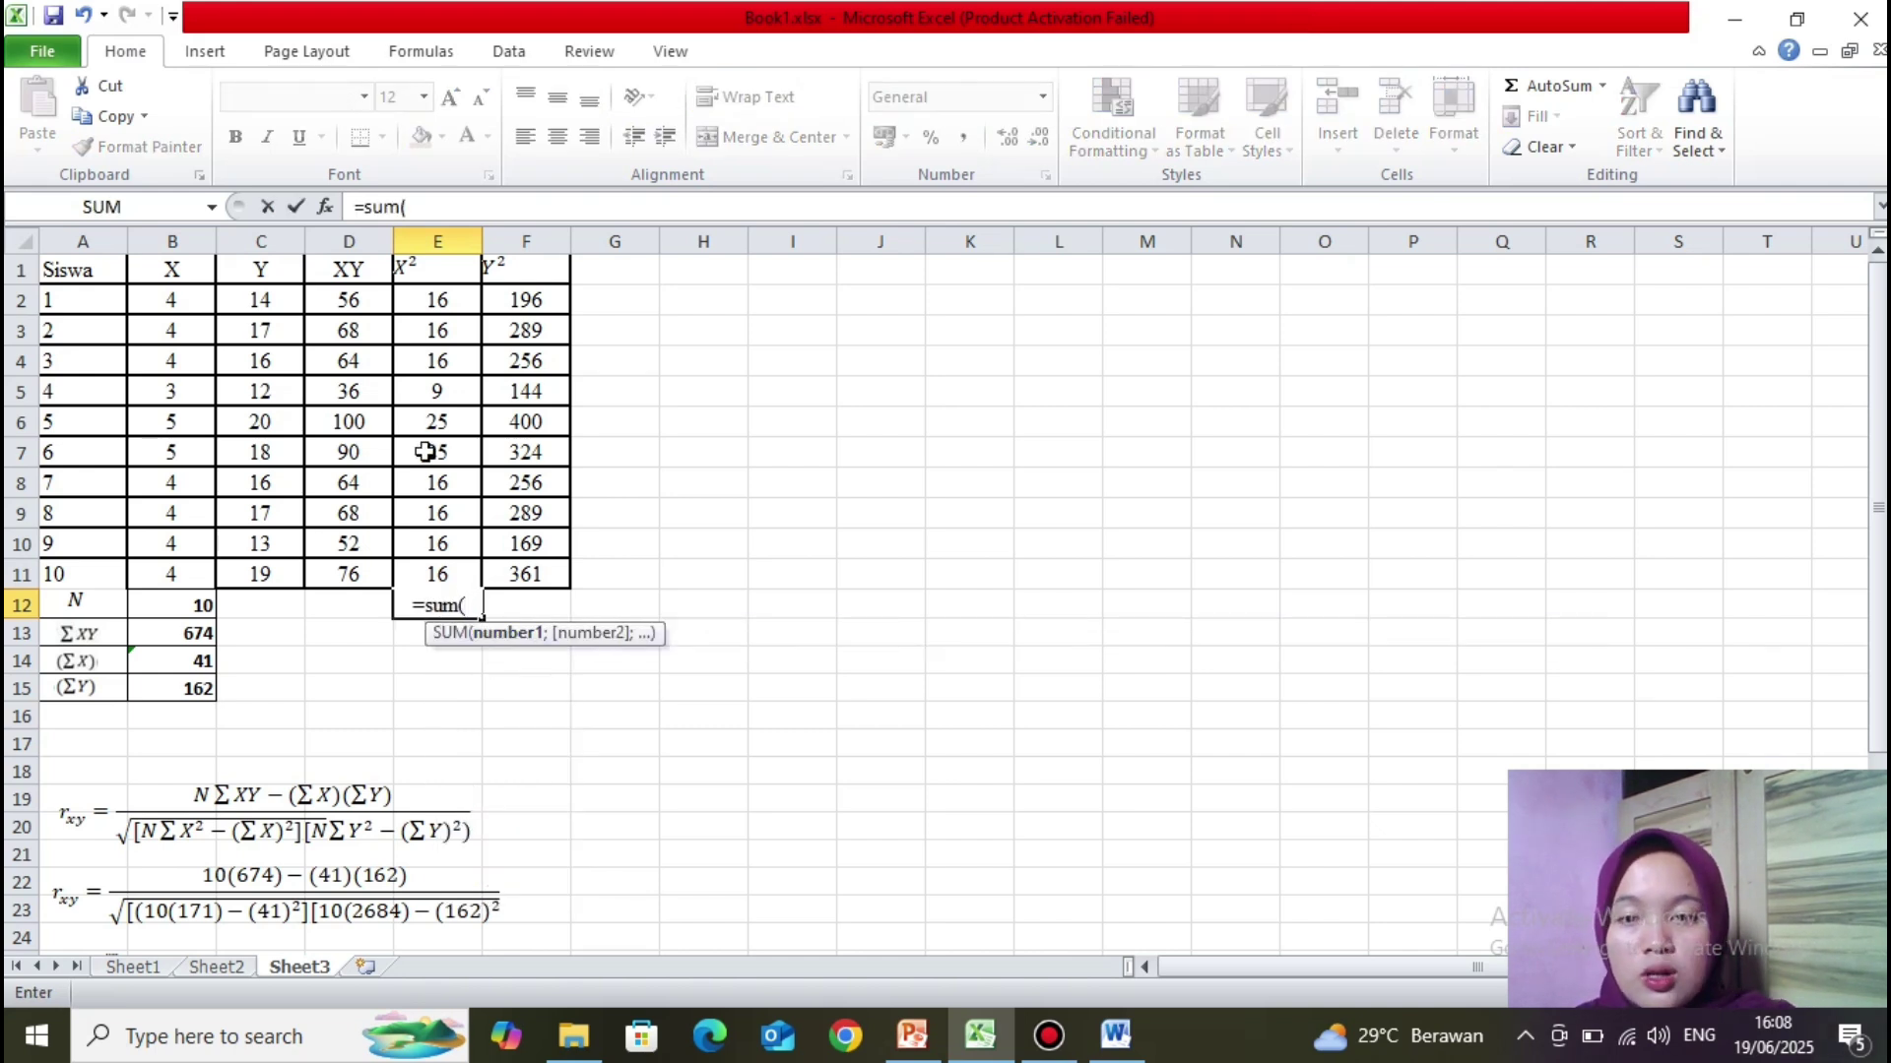
click(451, 302)
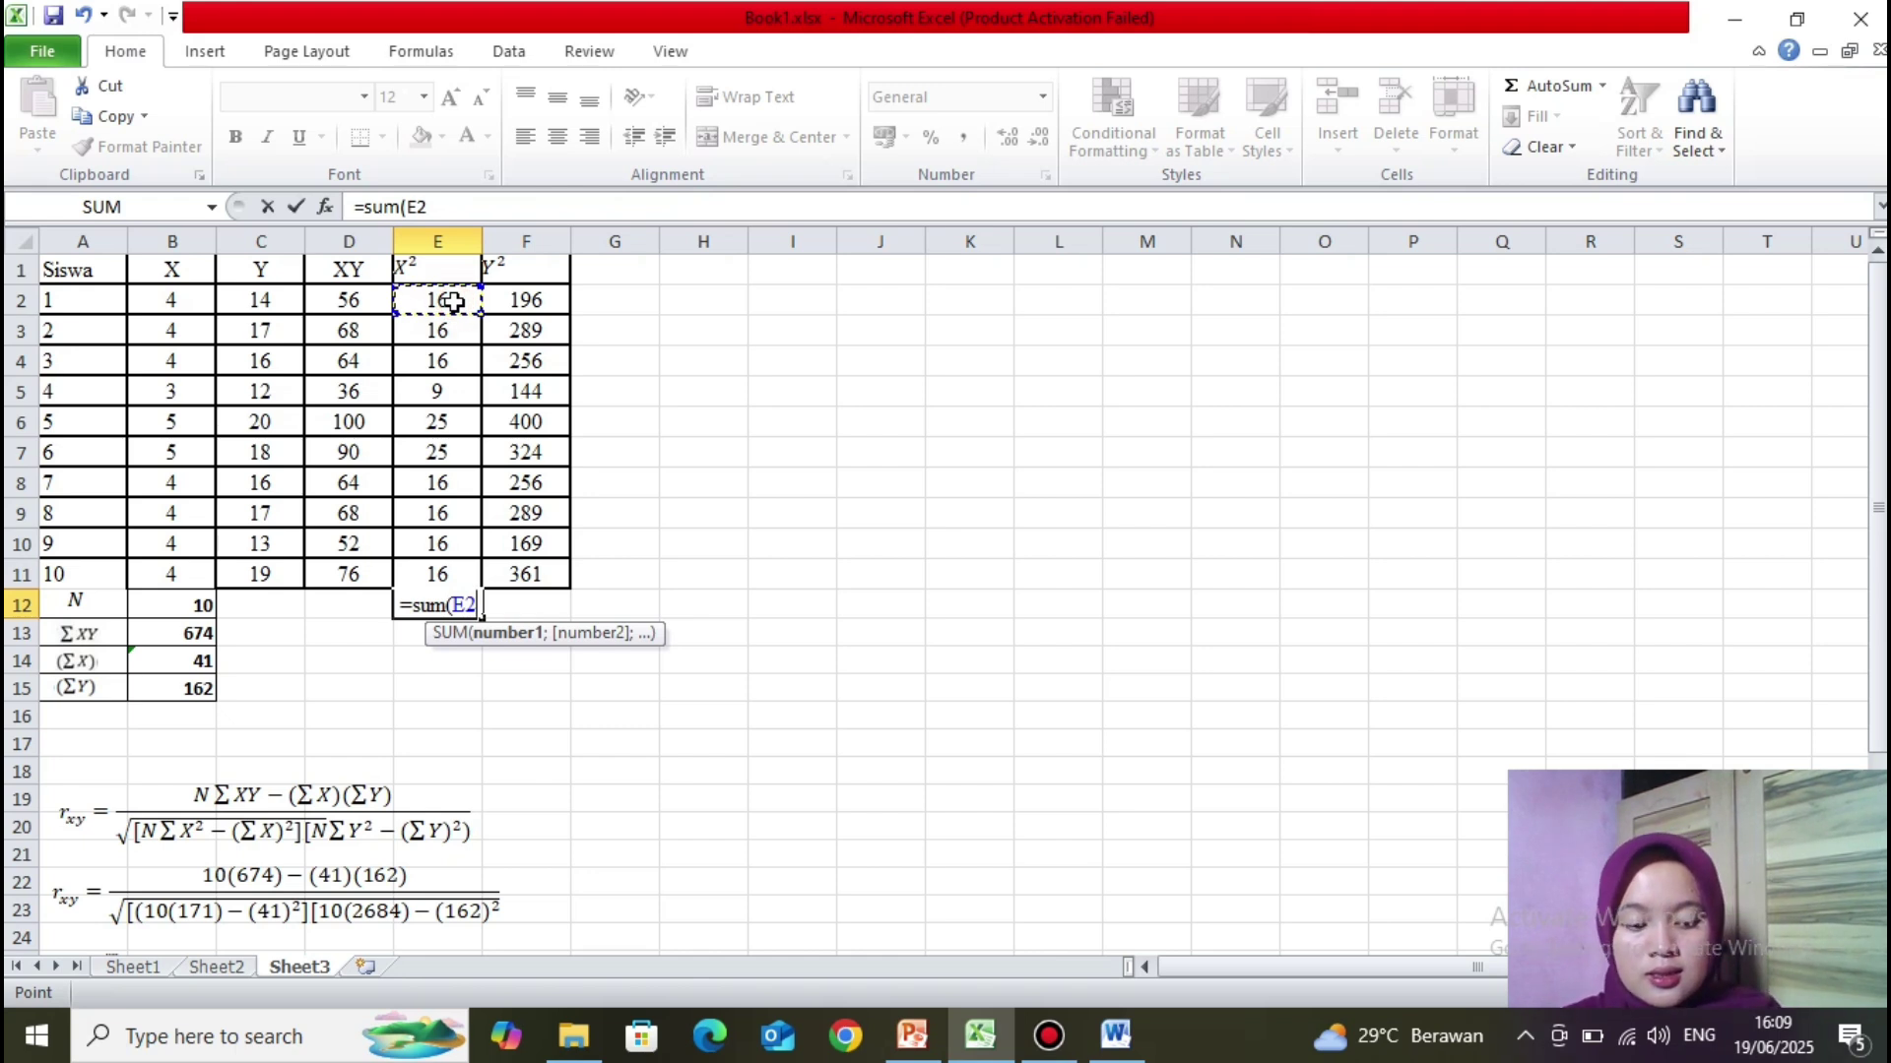
drag(451, 301, 453, 576)
text())
key(Return)
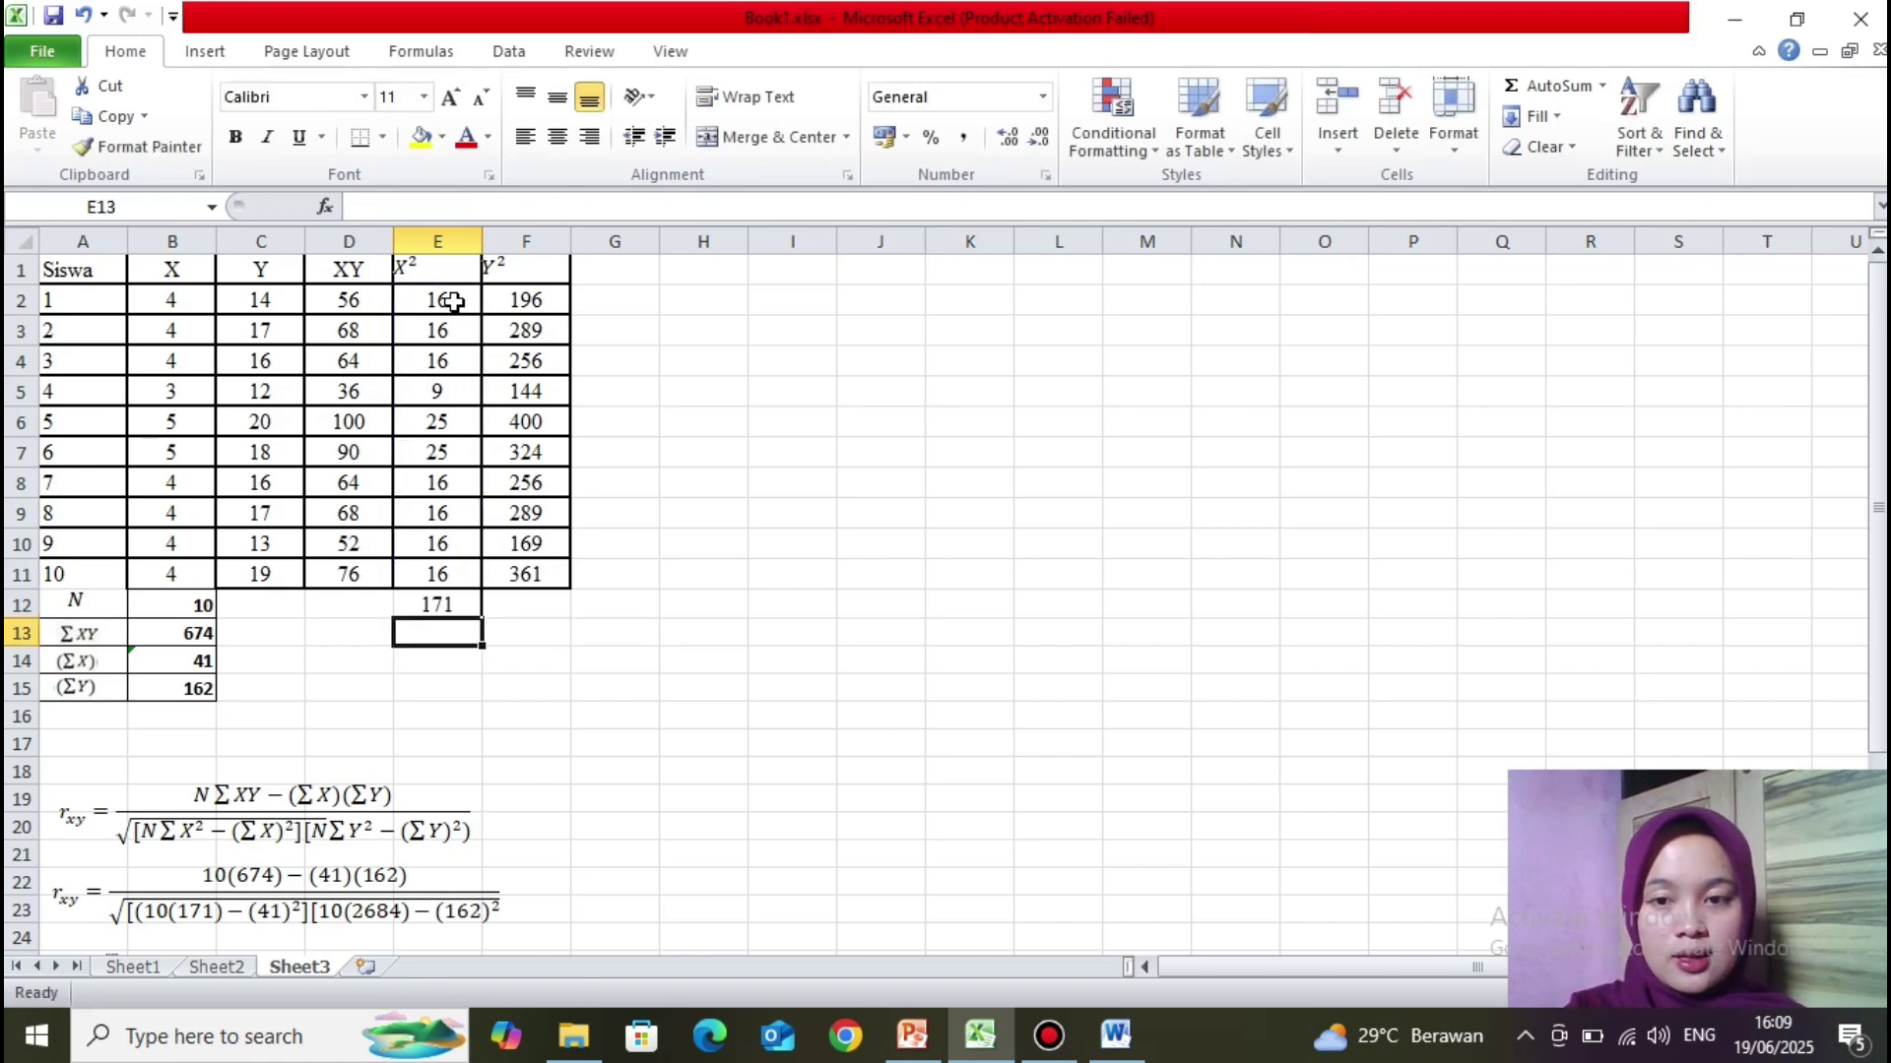
Step: Enter the formula =SUM(F2:F11) in F12 to total the Y² column
click(534, 600)
text(=sum)
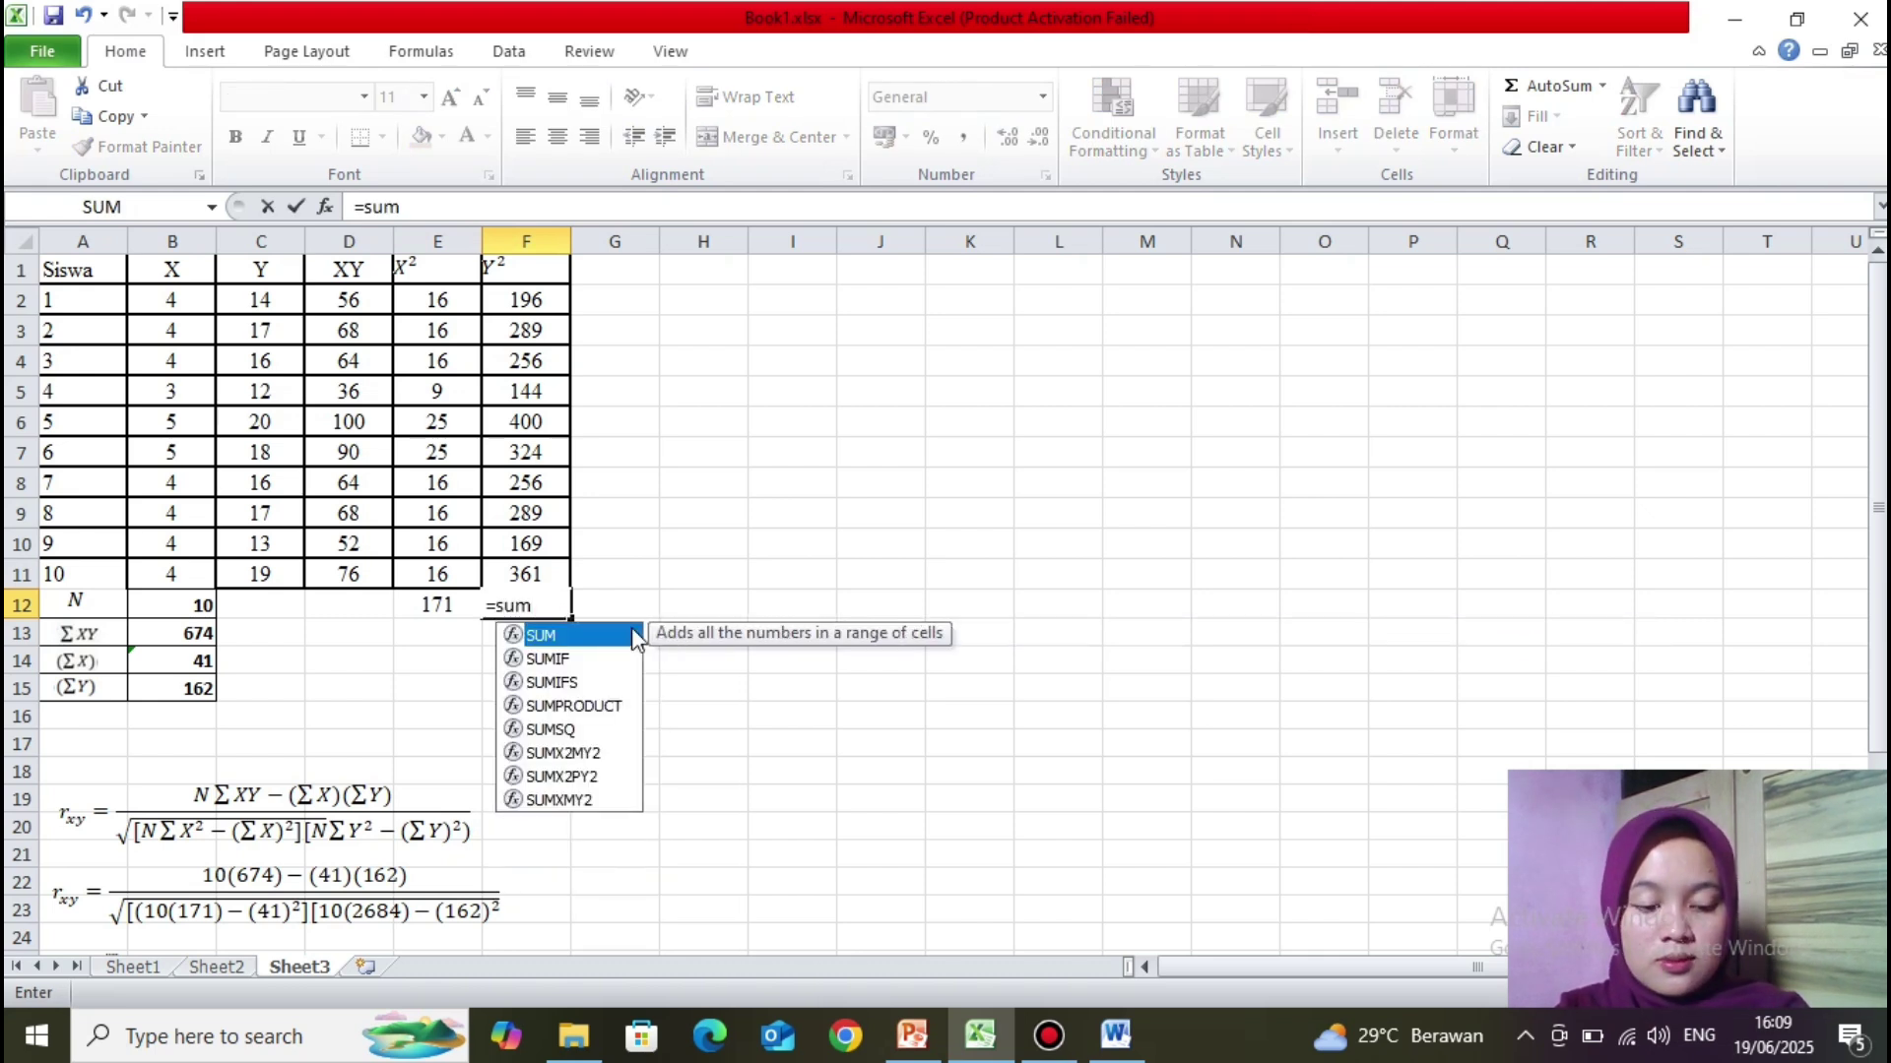
text(()
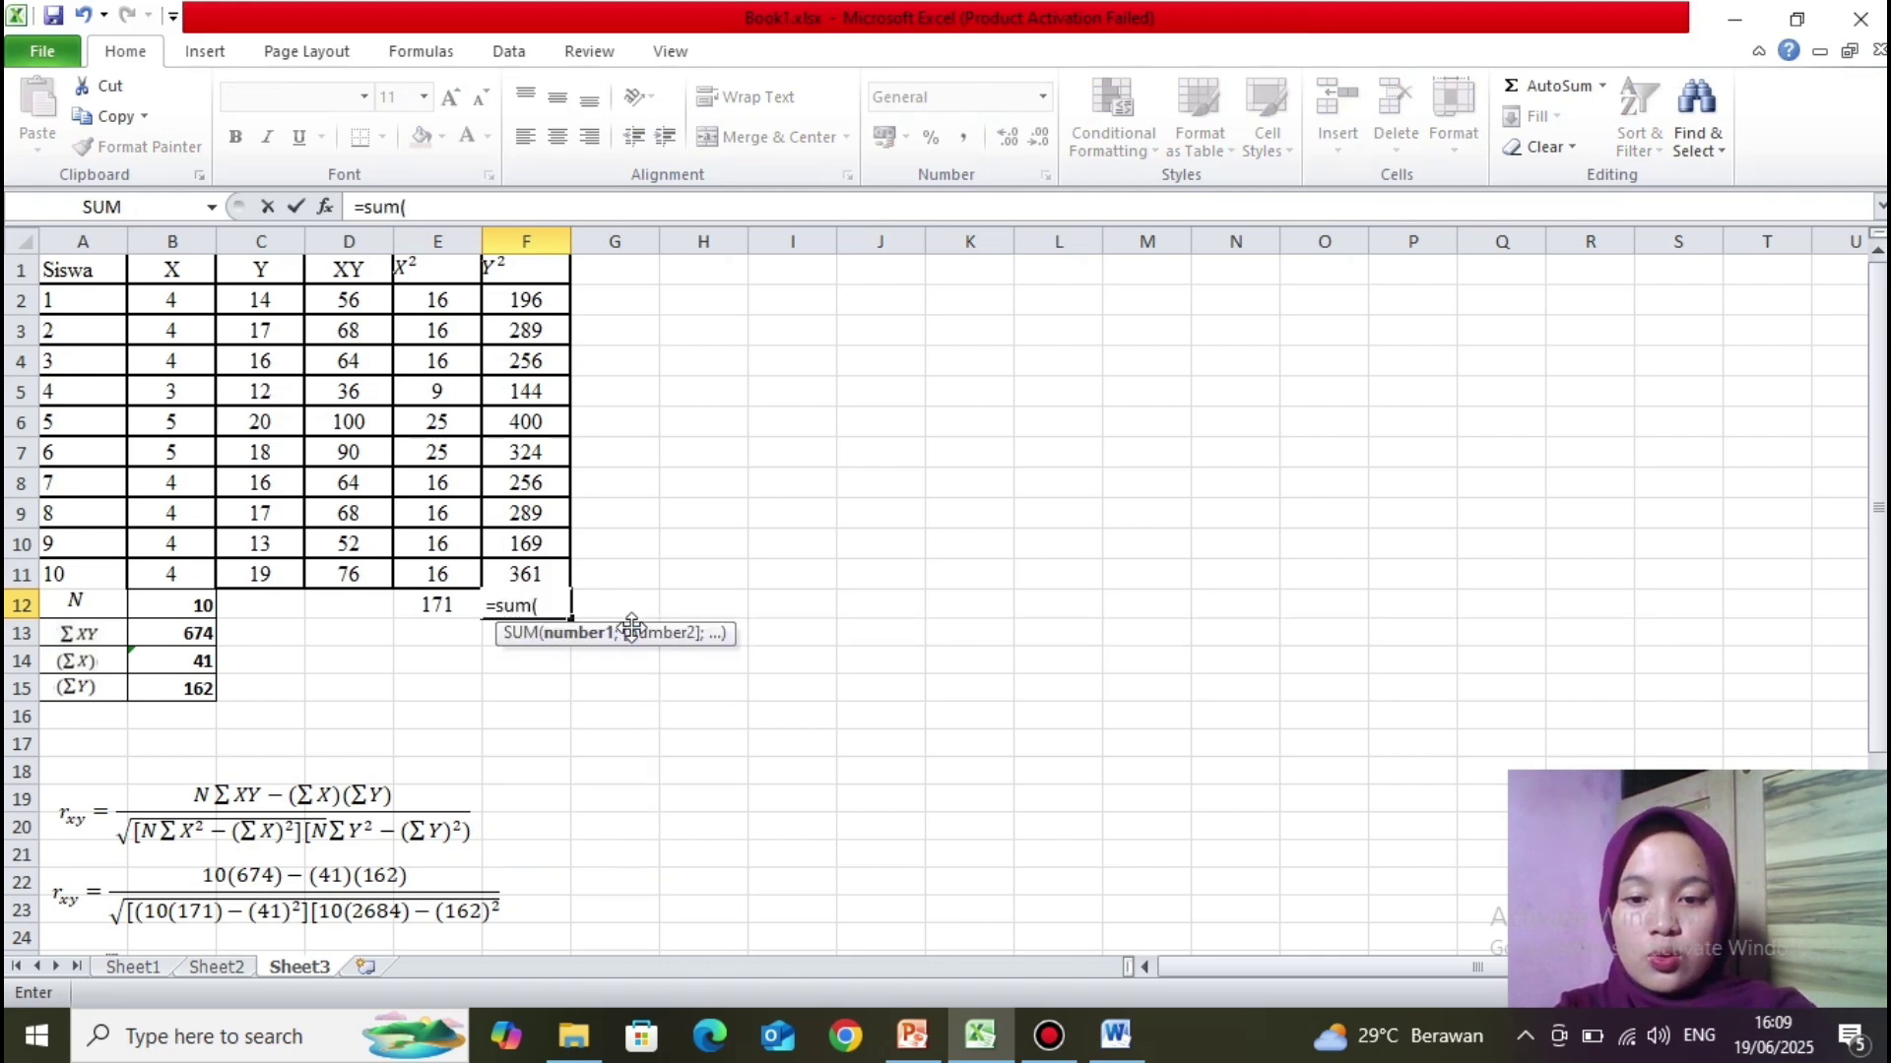
click(555, 306)
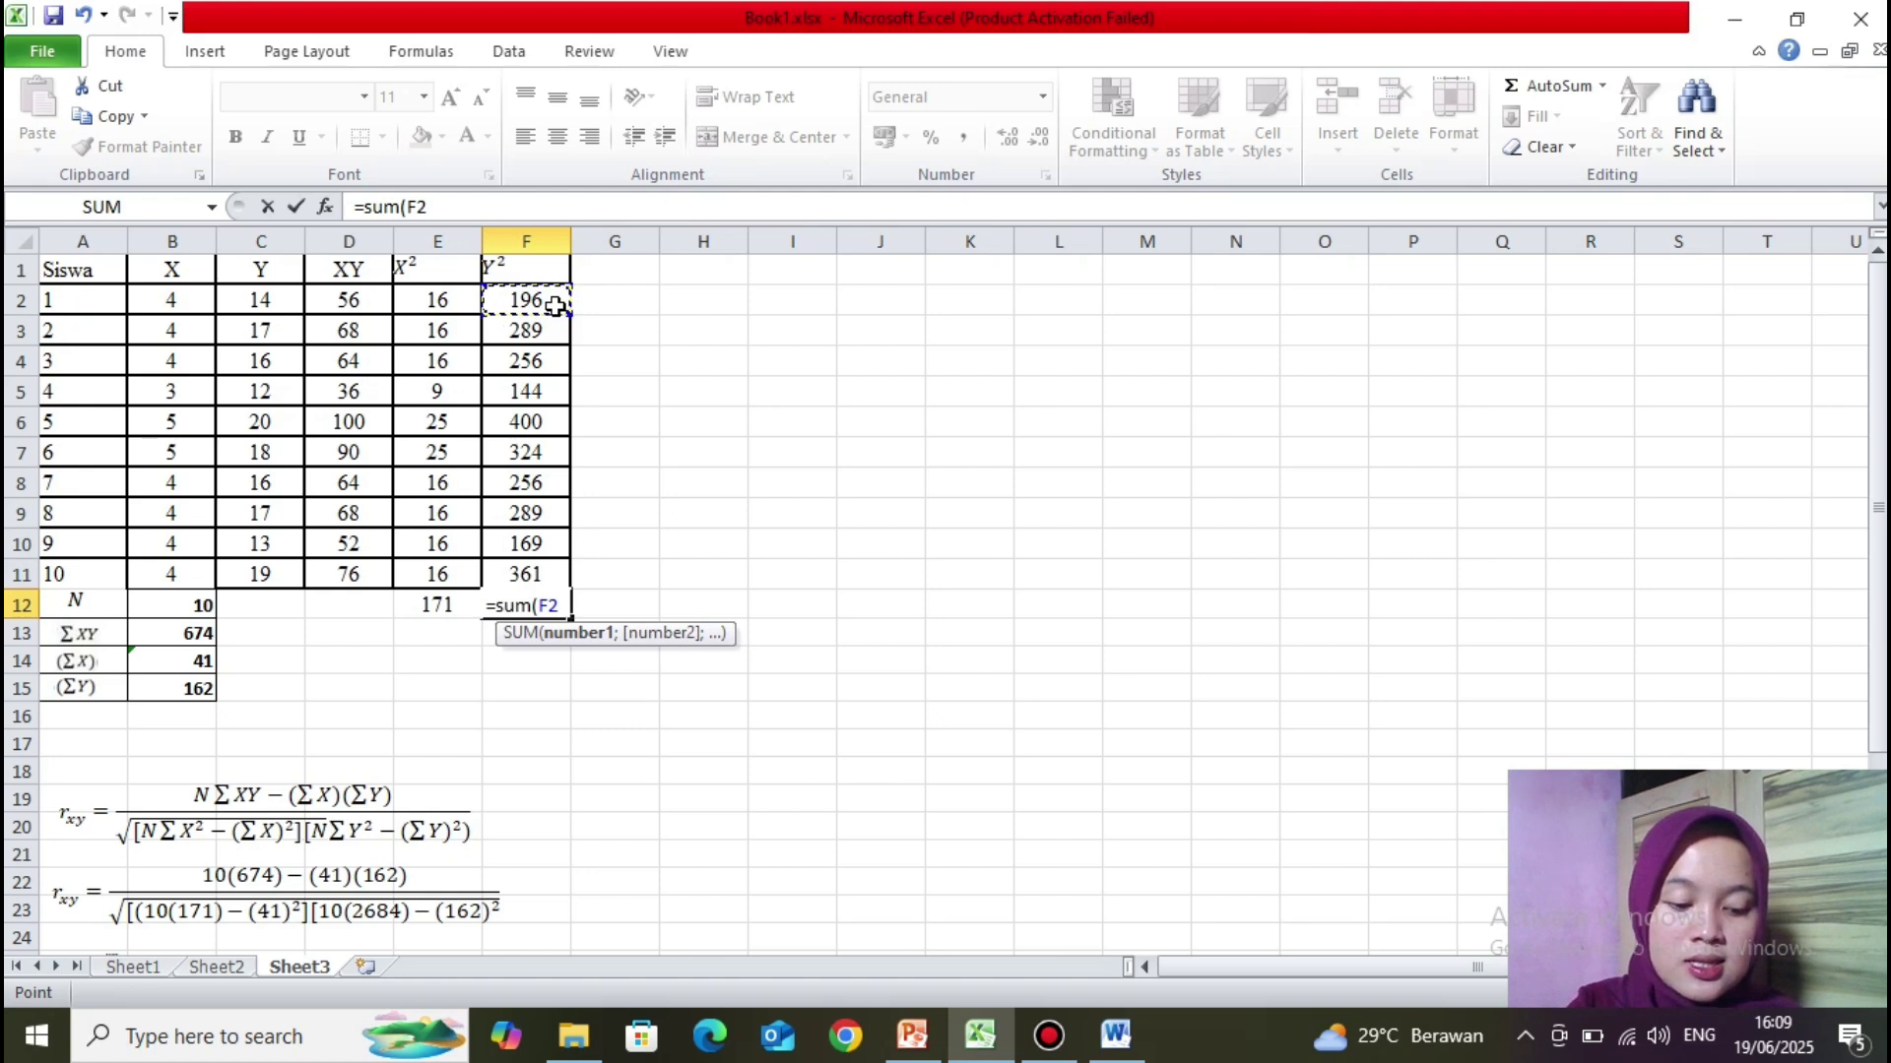
key(shift+Down)
key(shift+Down)
key(shift+Down)
key(shift+Down)
key(shift+Down)
key(shift+Down)
key(shift+Down)
key(shift+Down)
key(shift+Down)
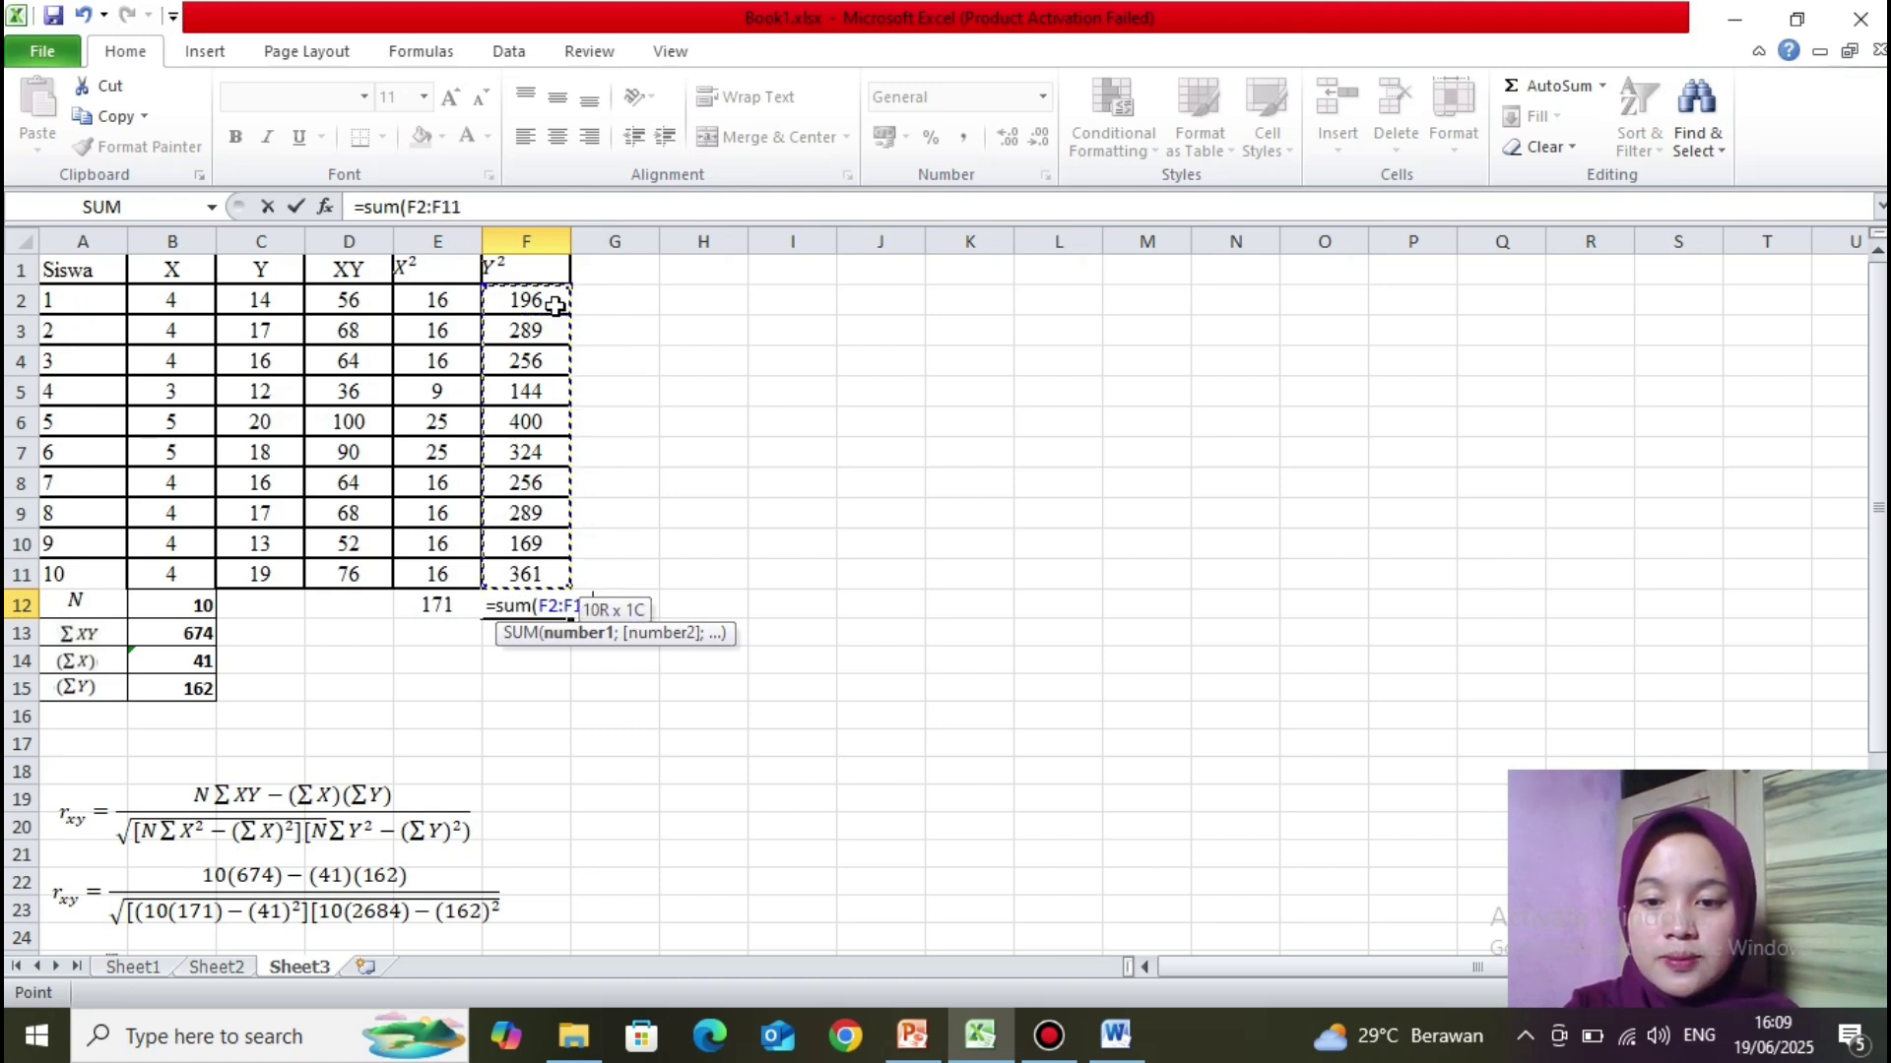
text())
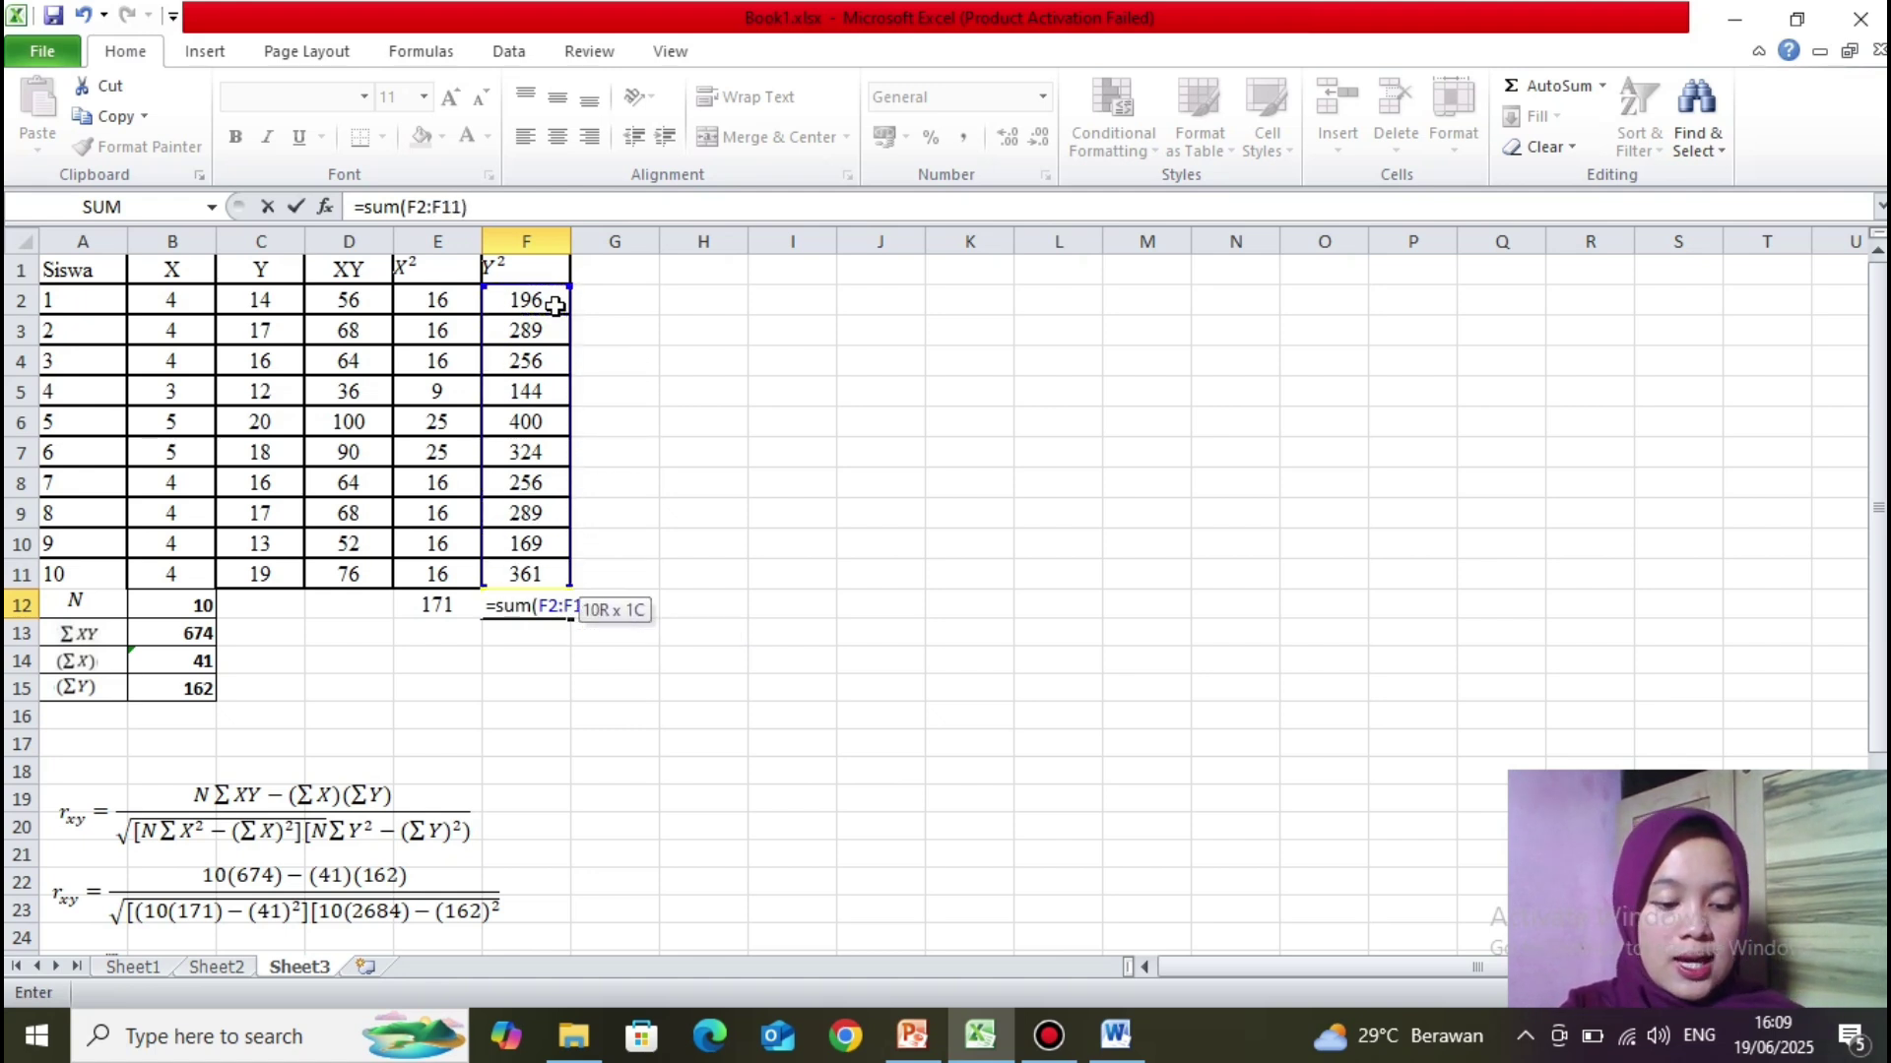
key(Return)
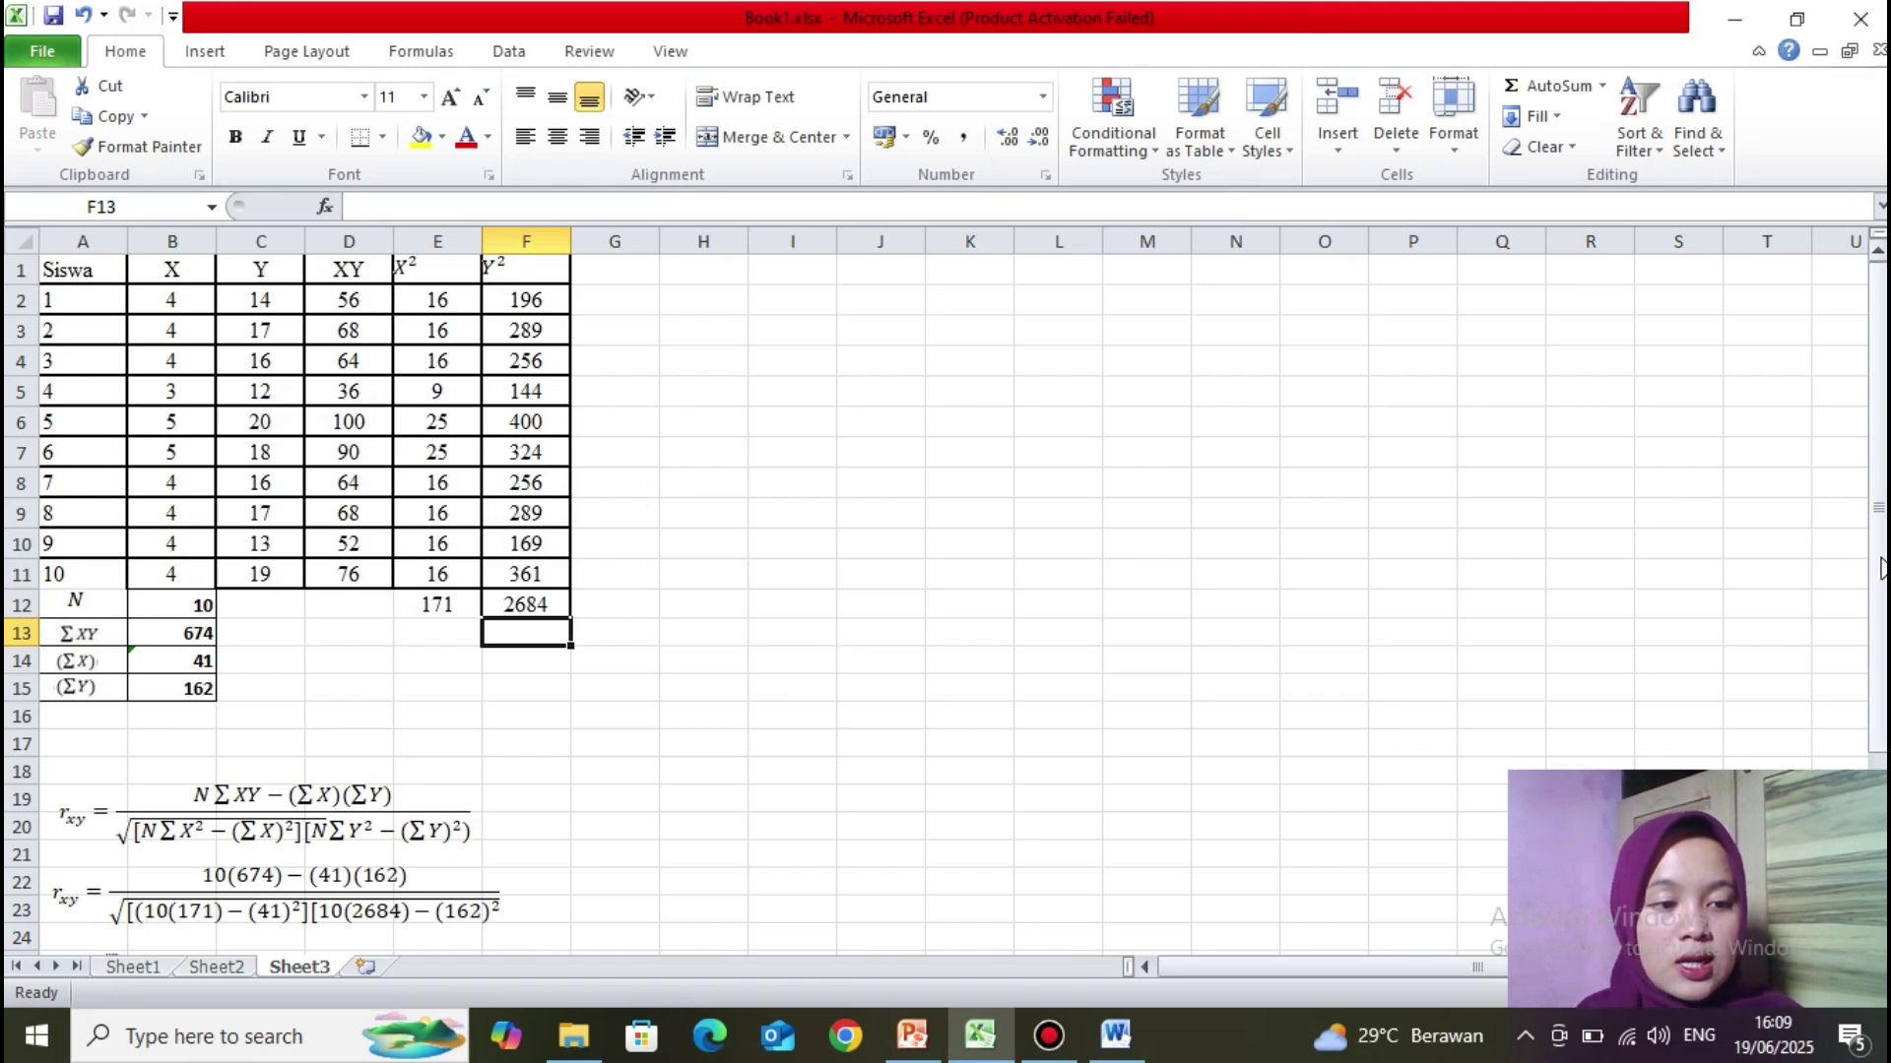
Step: Fill in 6740−6642 as the numerator of the first blank fraction below the substituted r_xy formula
drag(1881, 568, 1881, 637)
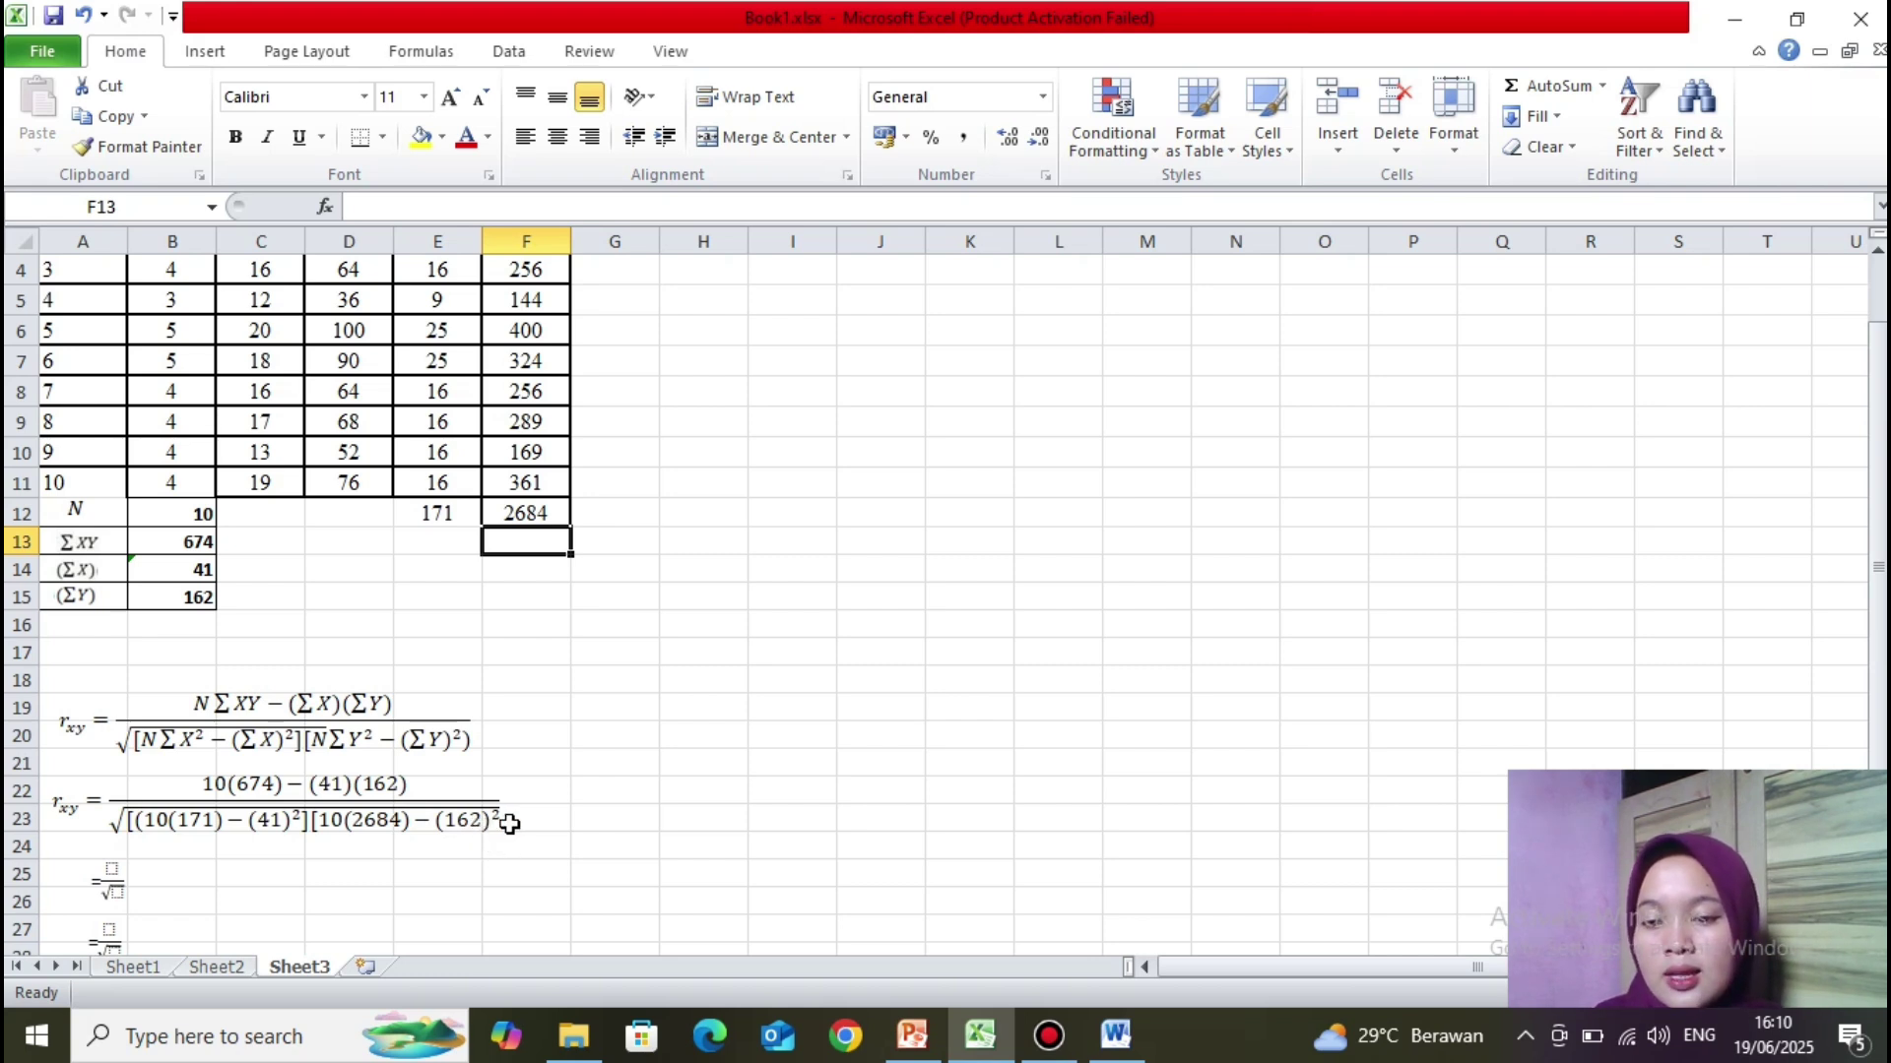
click(113, 877)
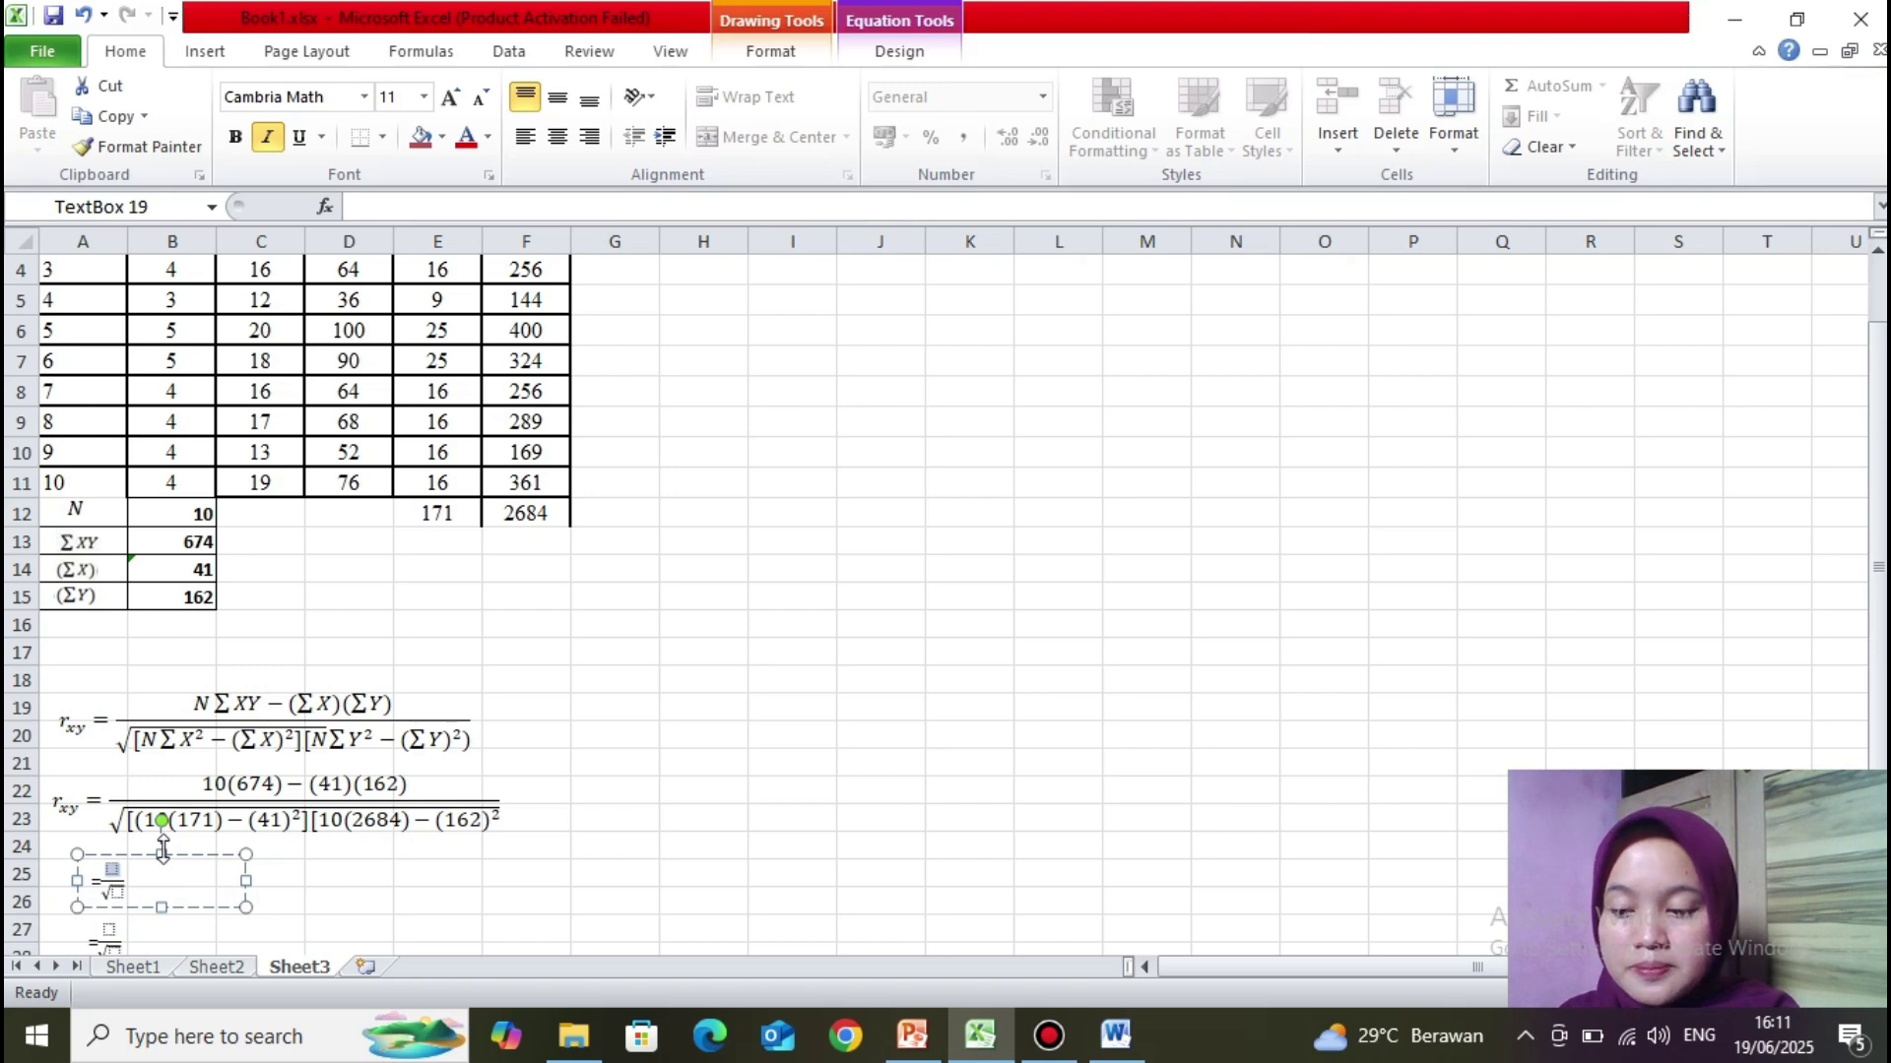
text(97)
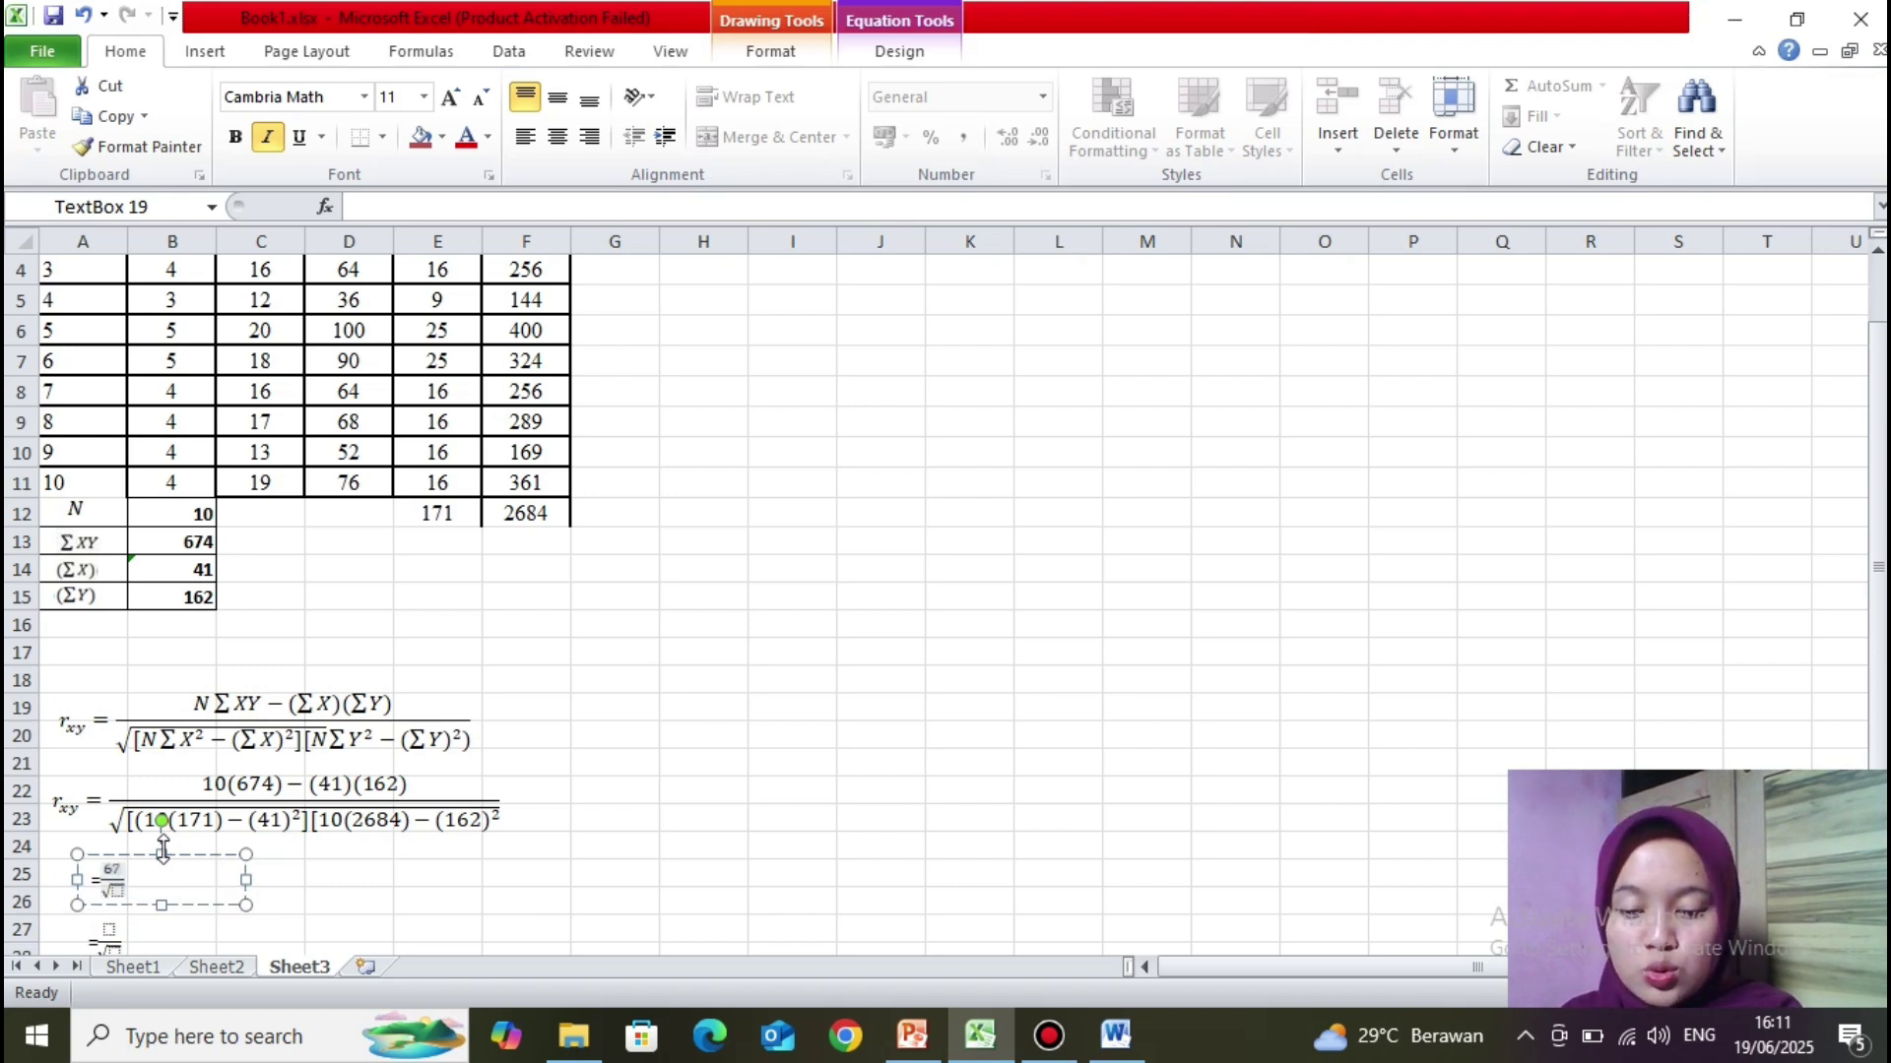
text(49)
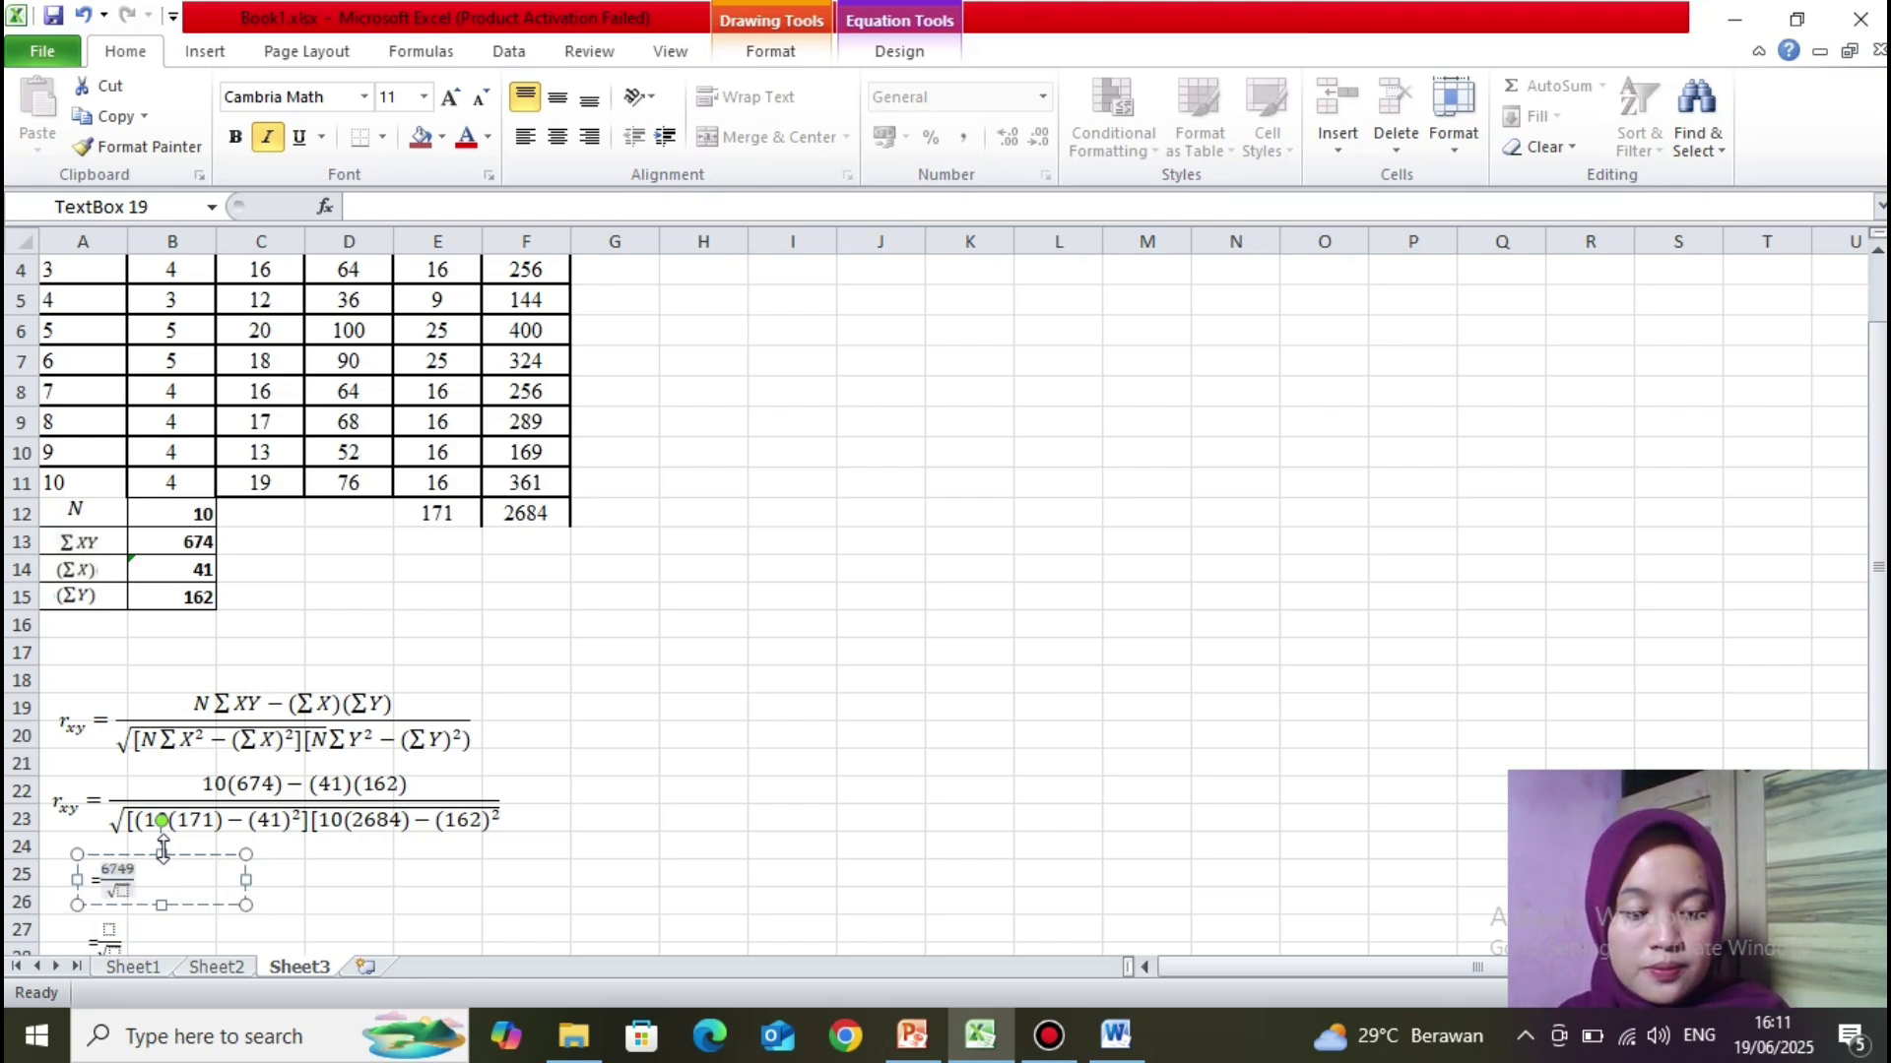
key(BackSpace)
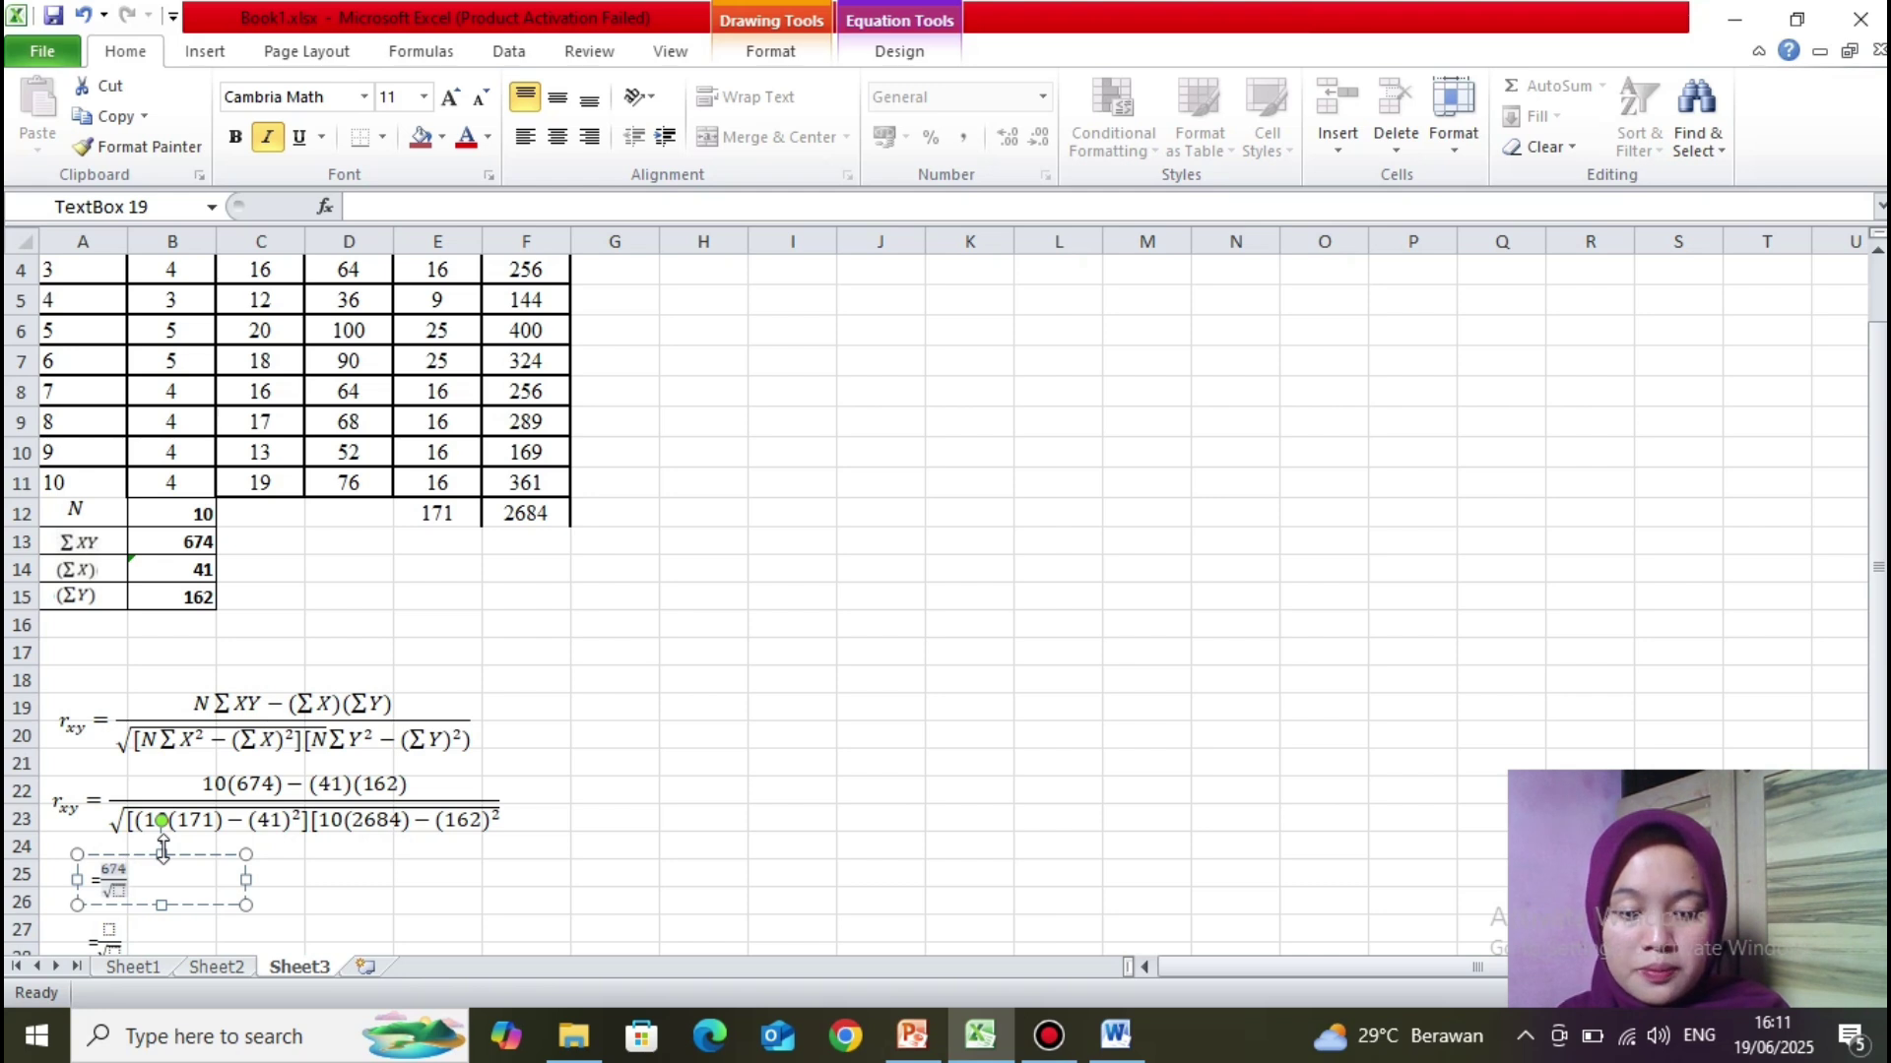
text(0)
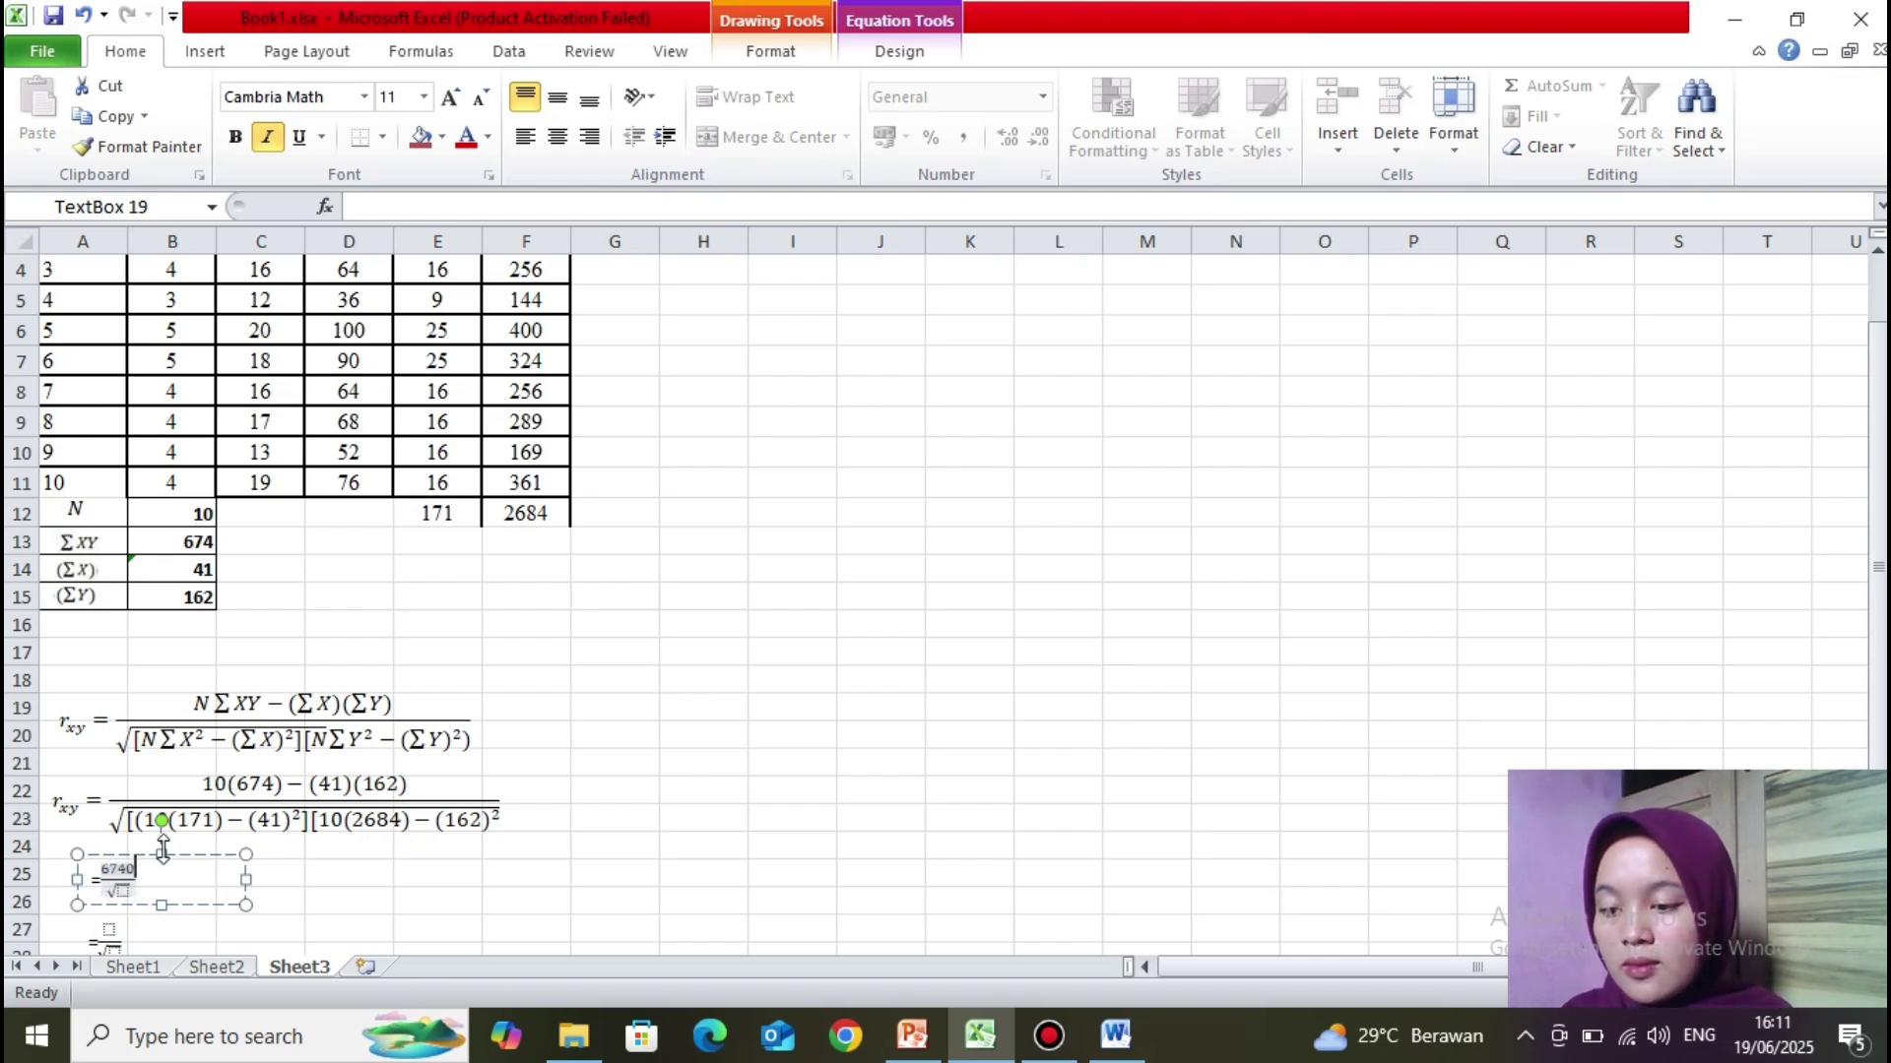
text(-)
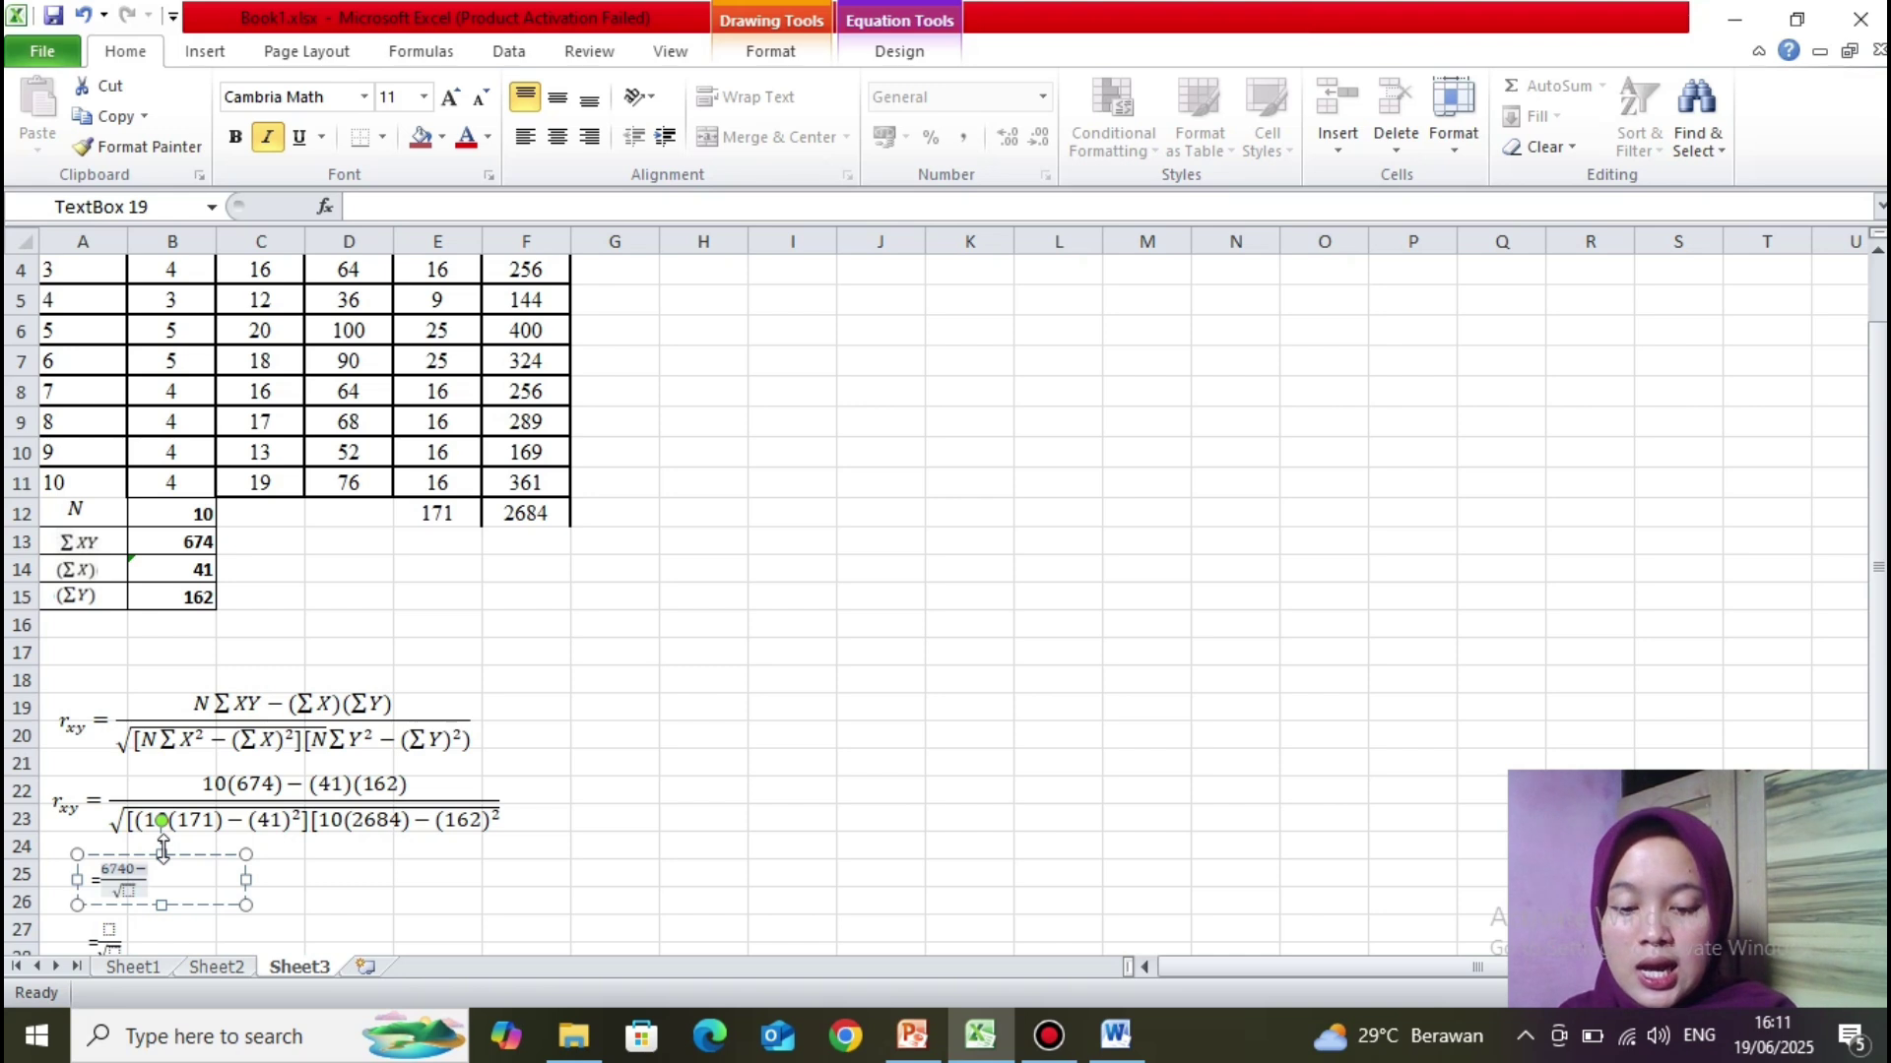
text(6642)
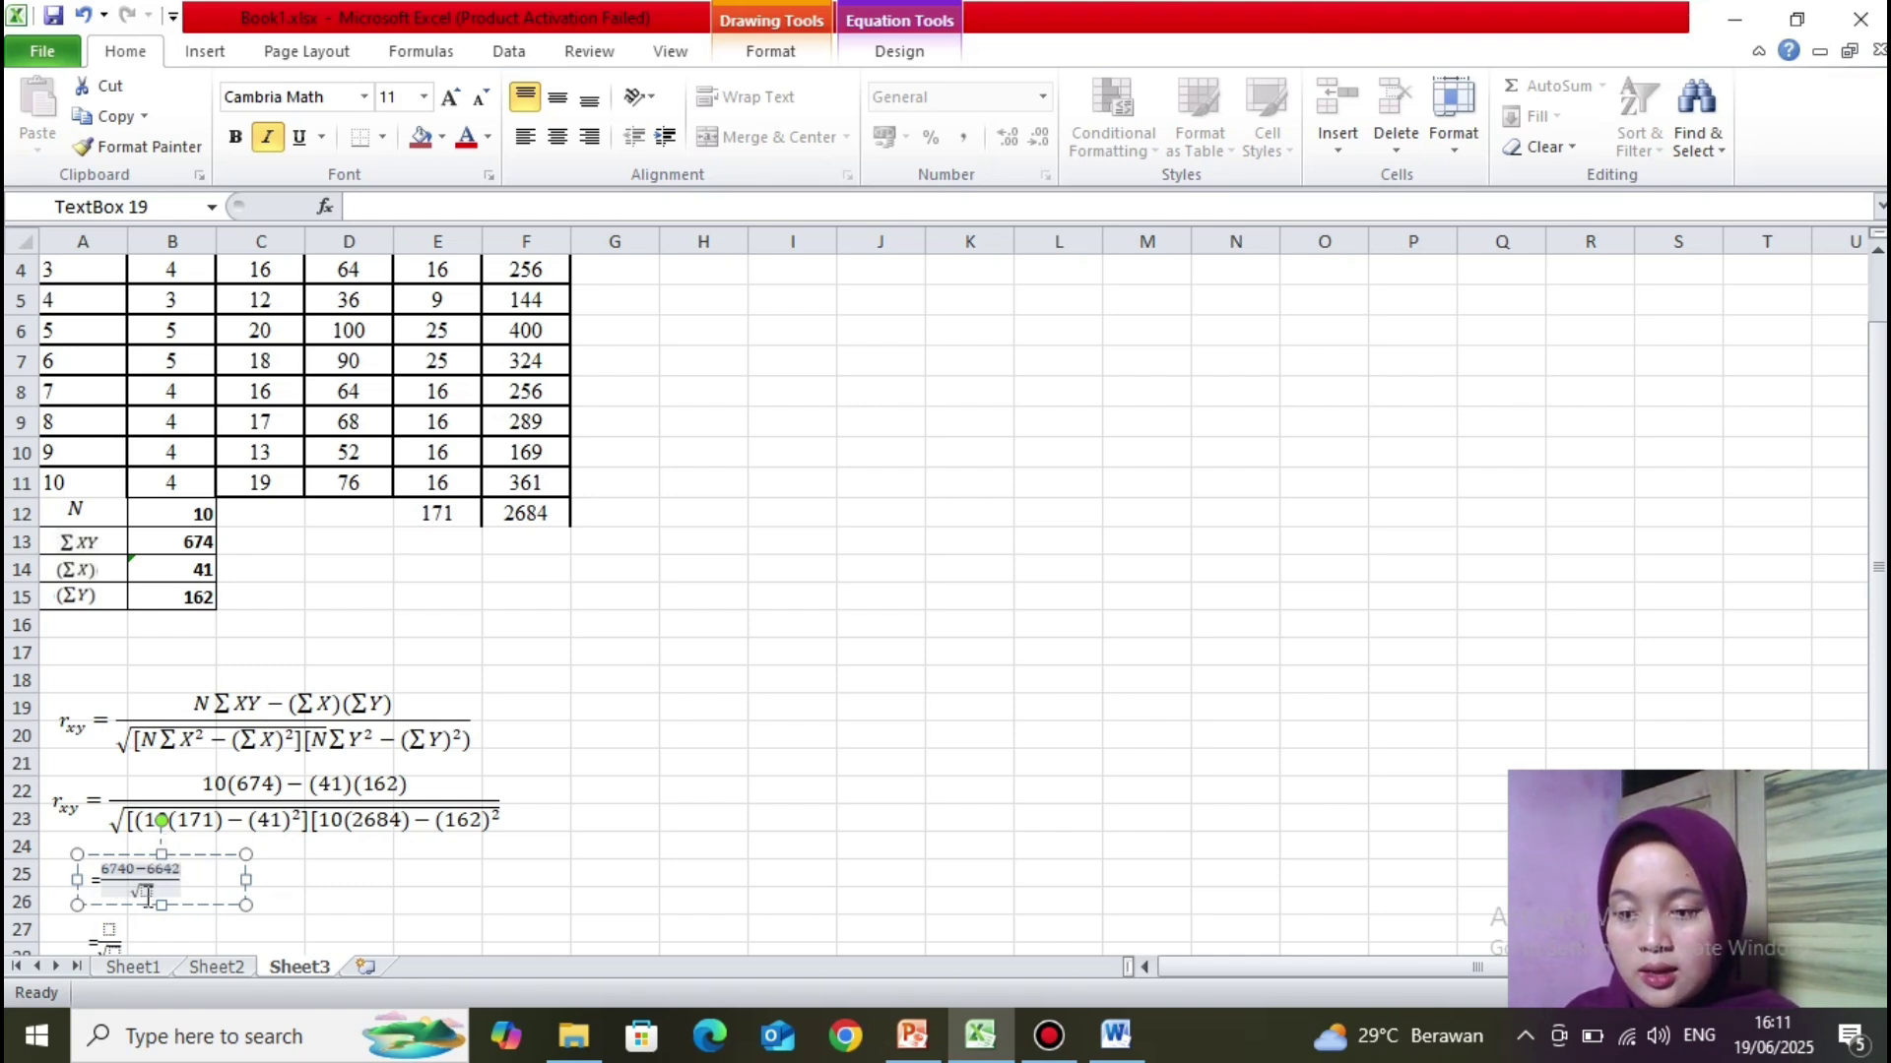
Step: Enter (1710 −1681) as the first factor under the square root in the denominator of the 6740−6642 fraction
click(143, 894)
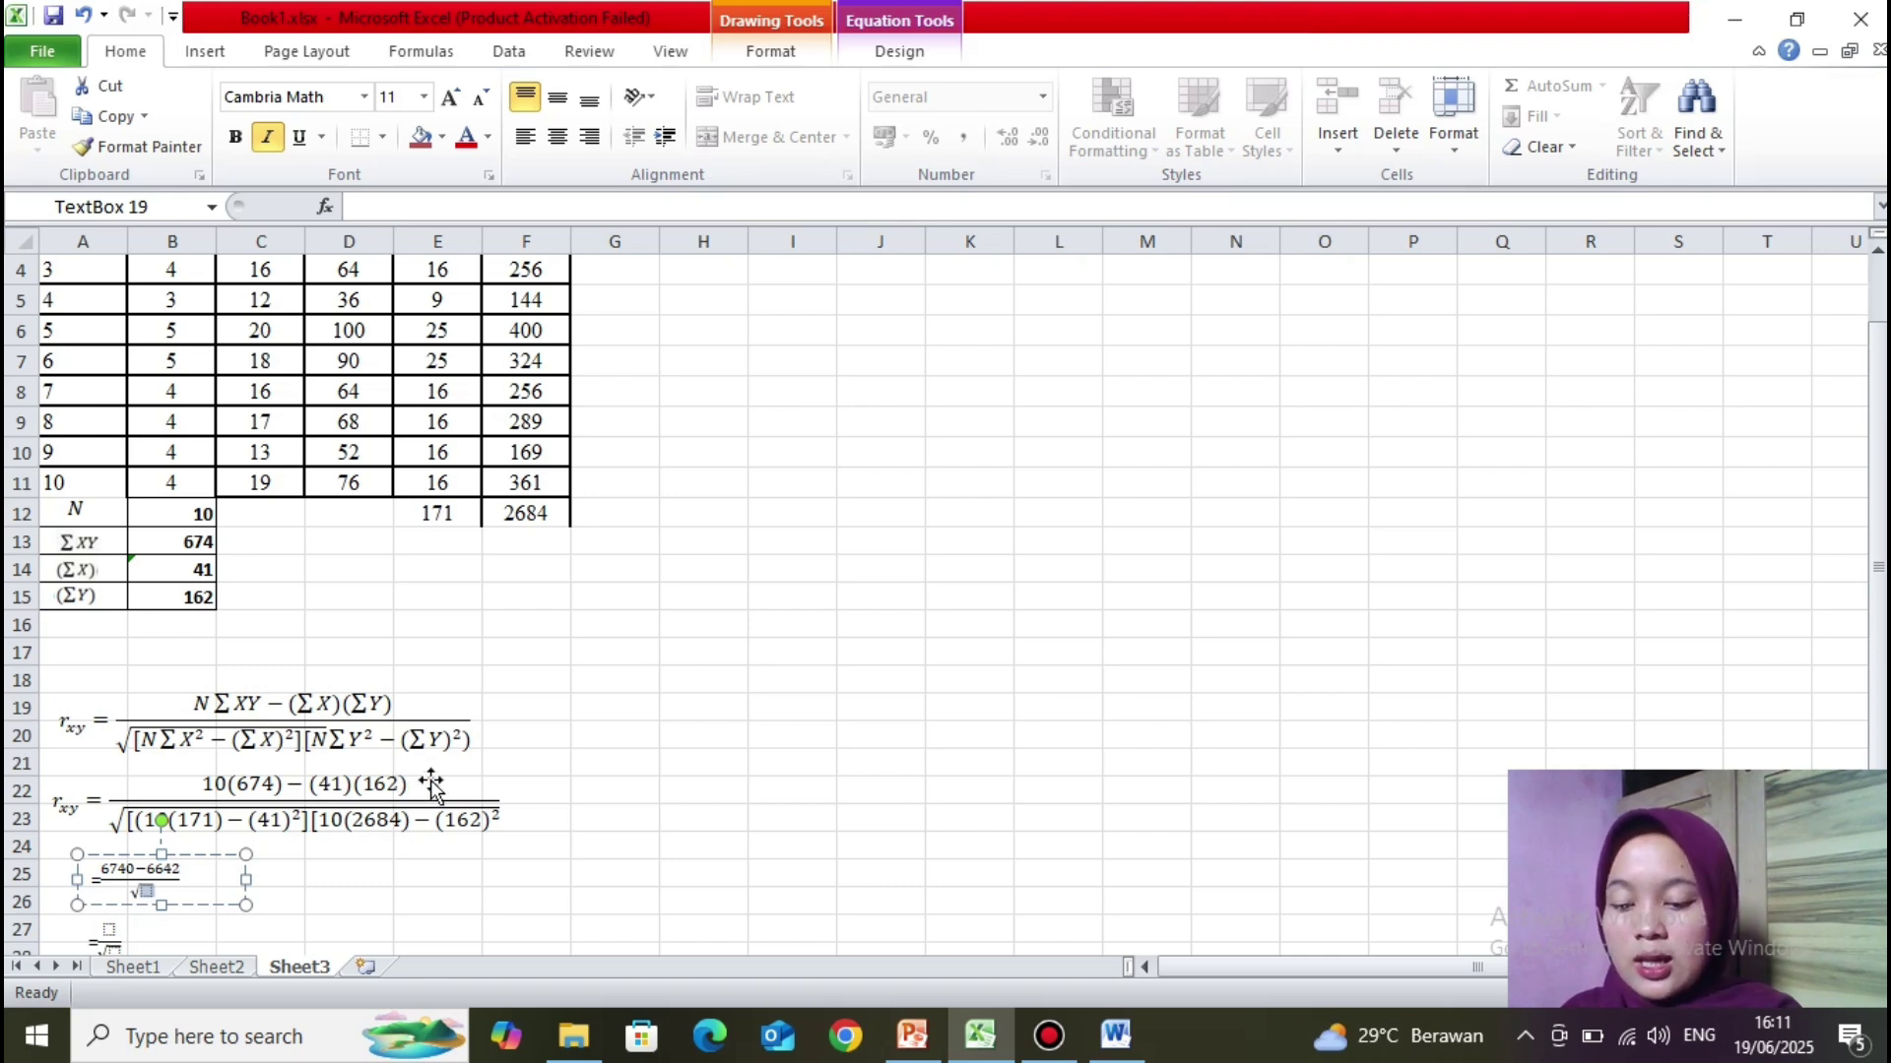
text(1)
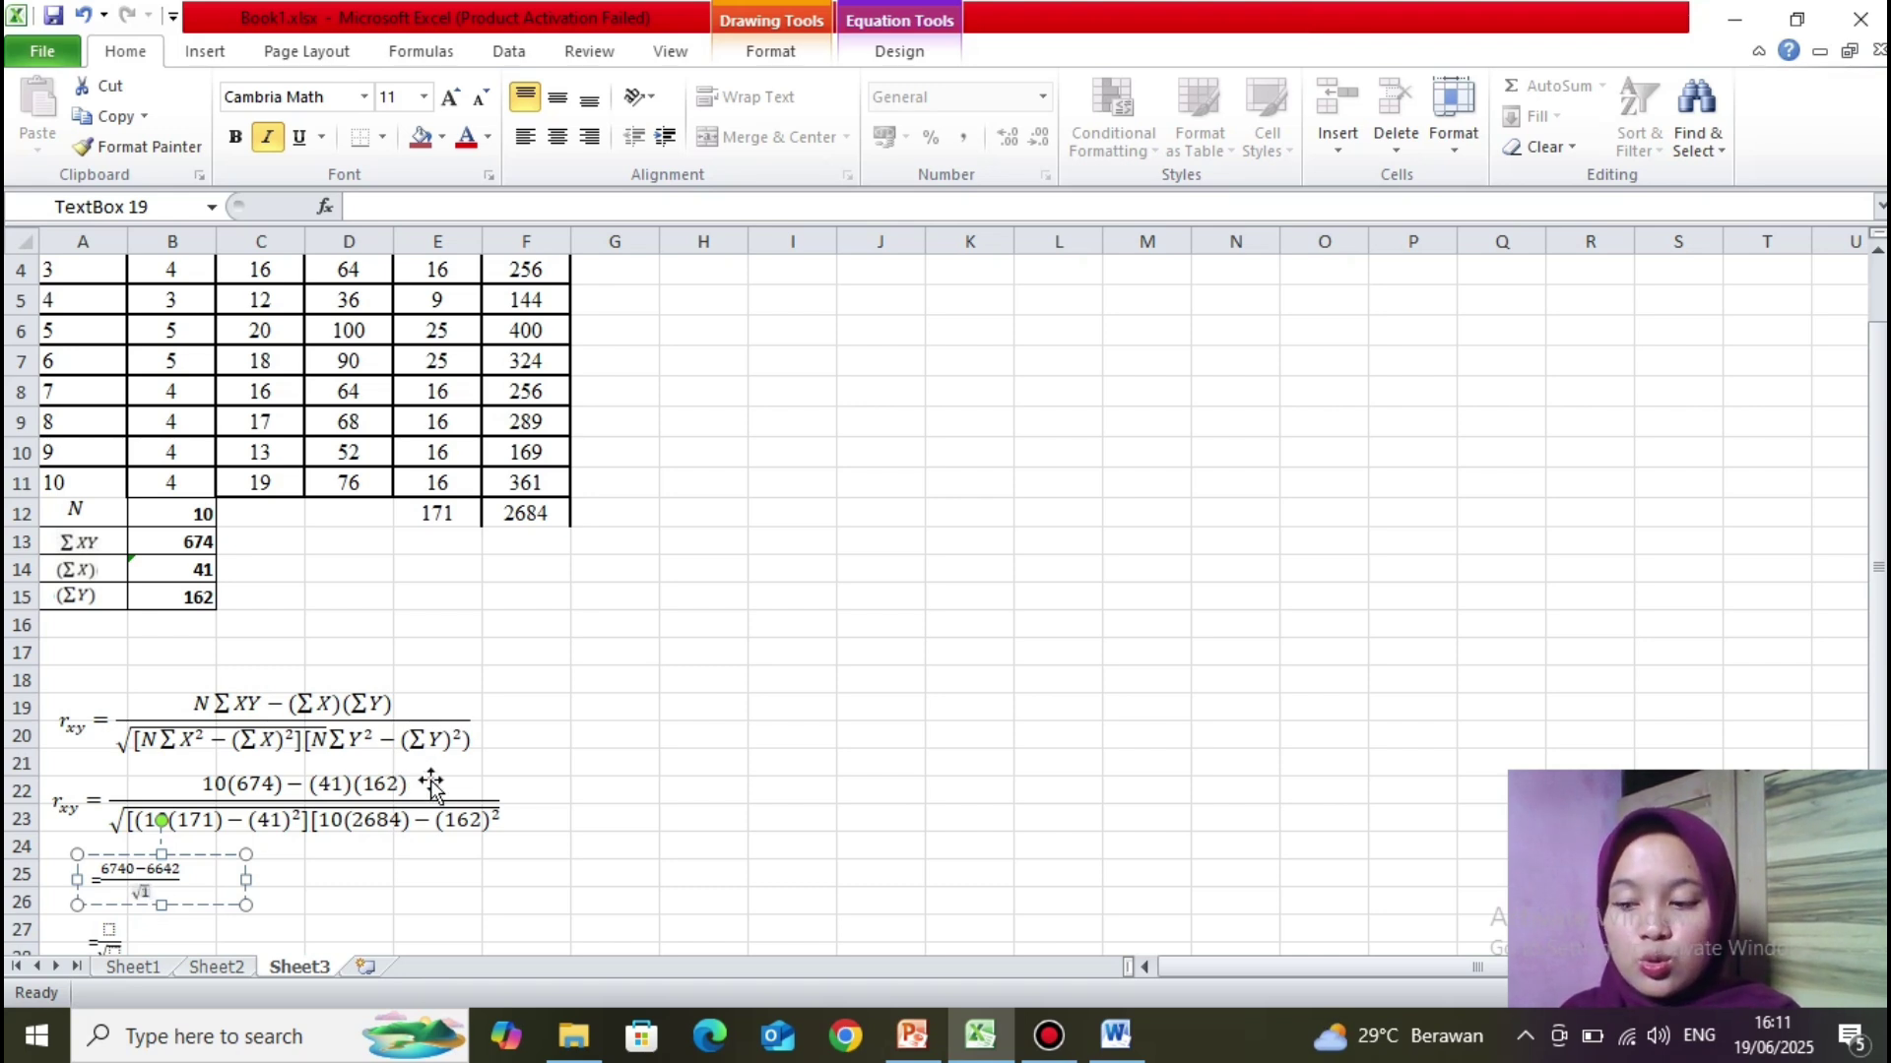
text(710 −)
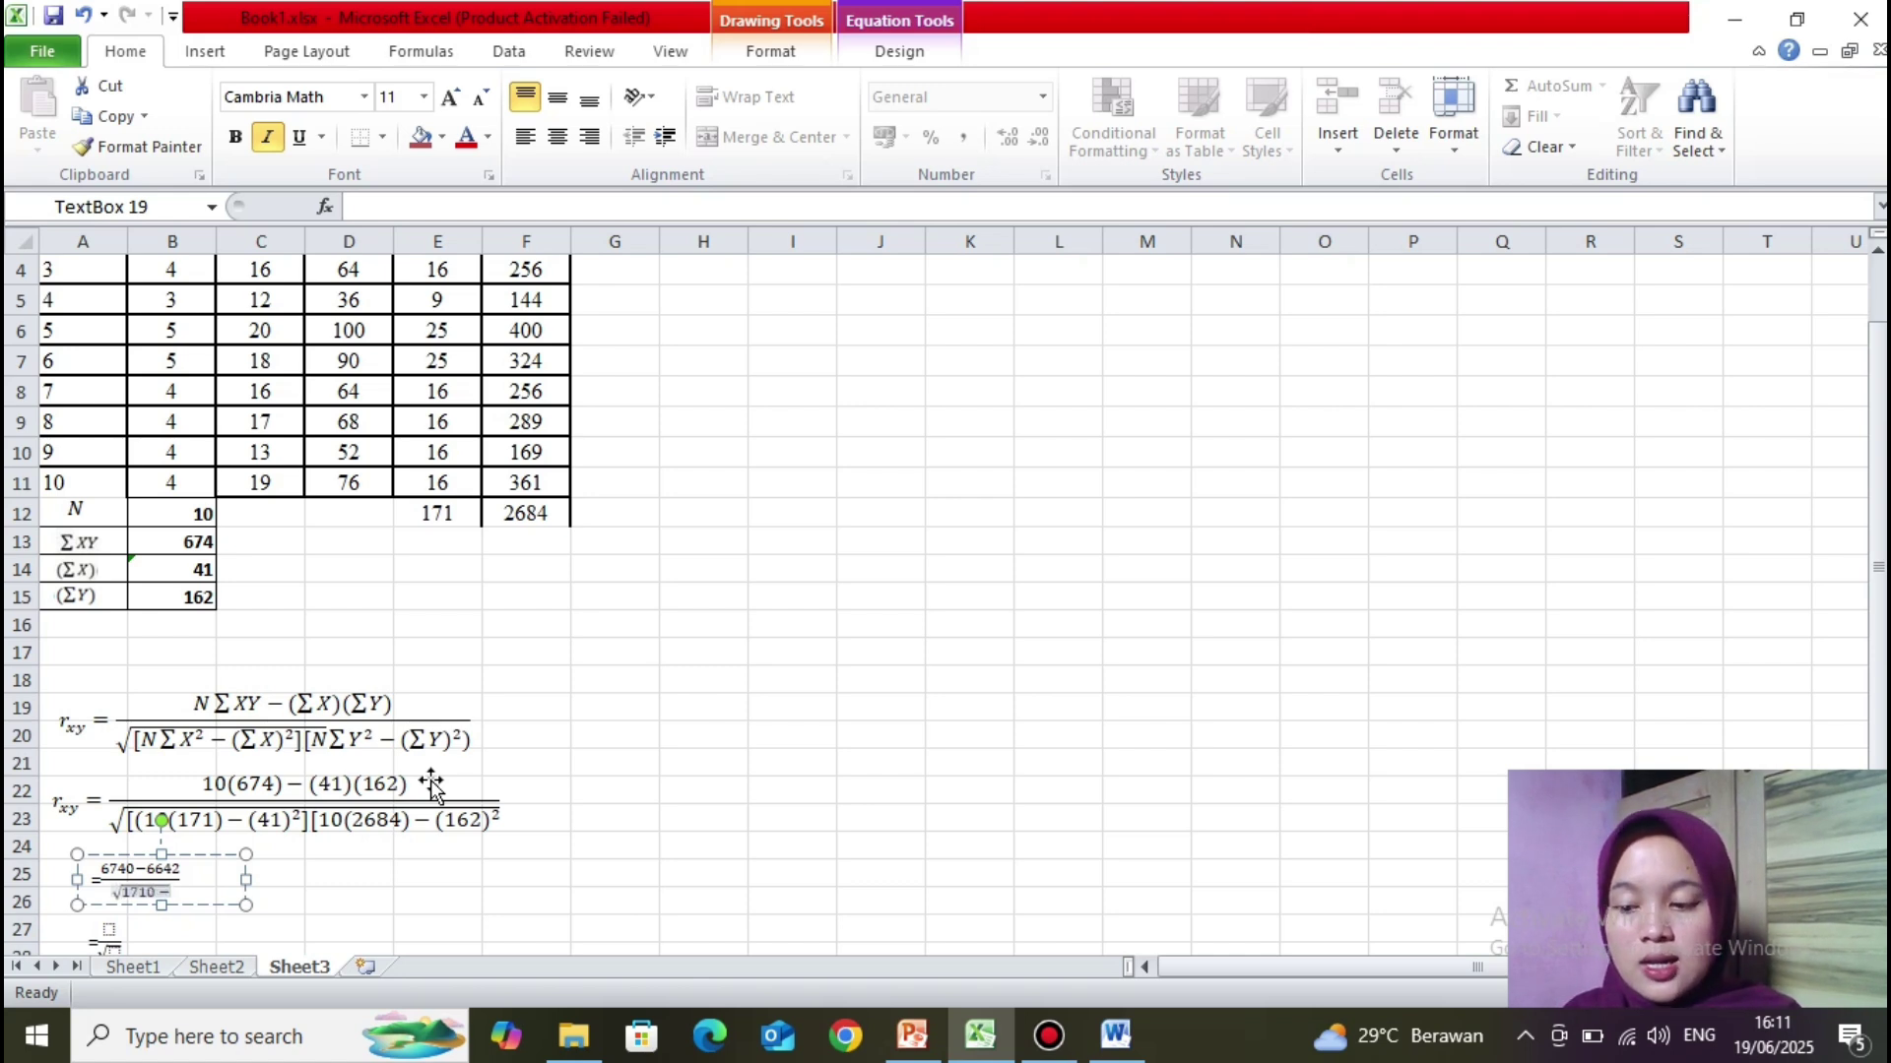
text(-)
text(1)
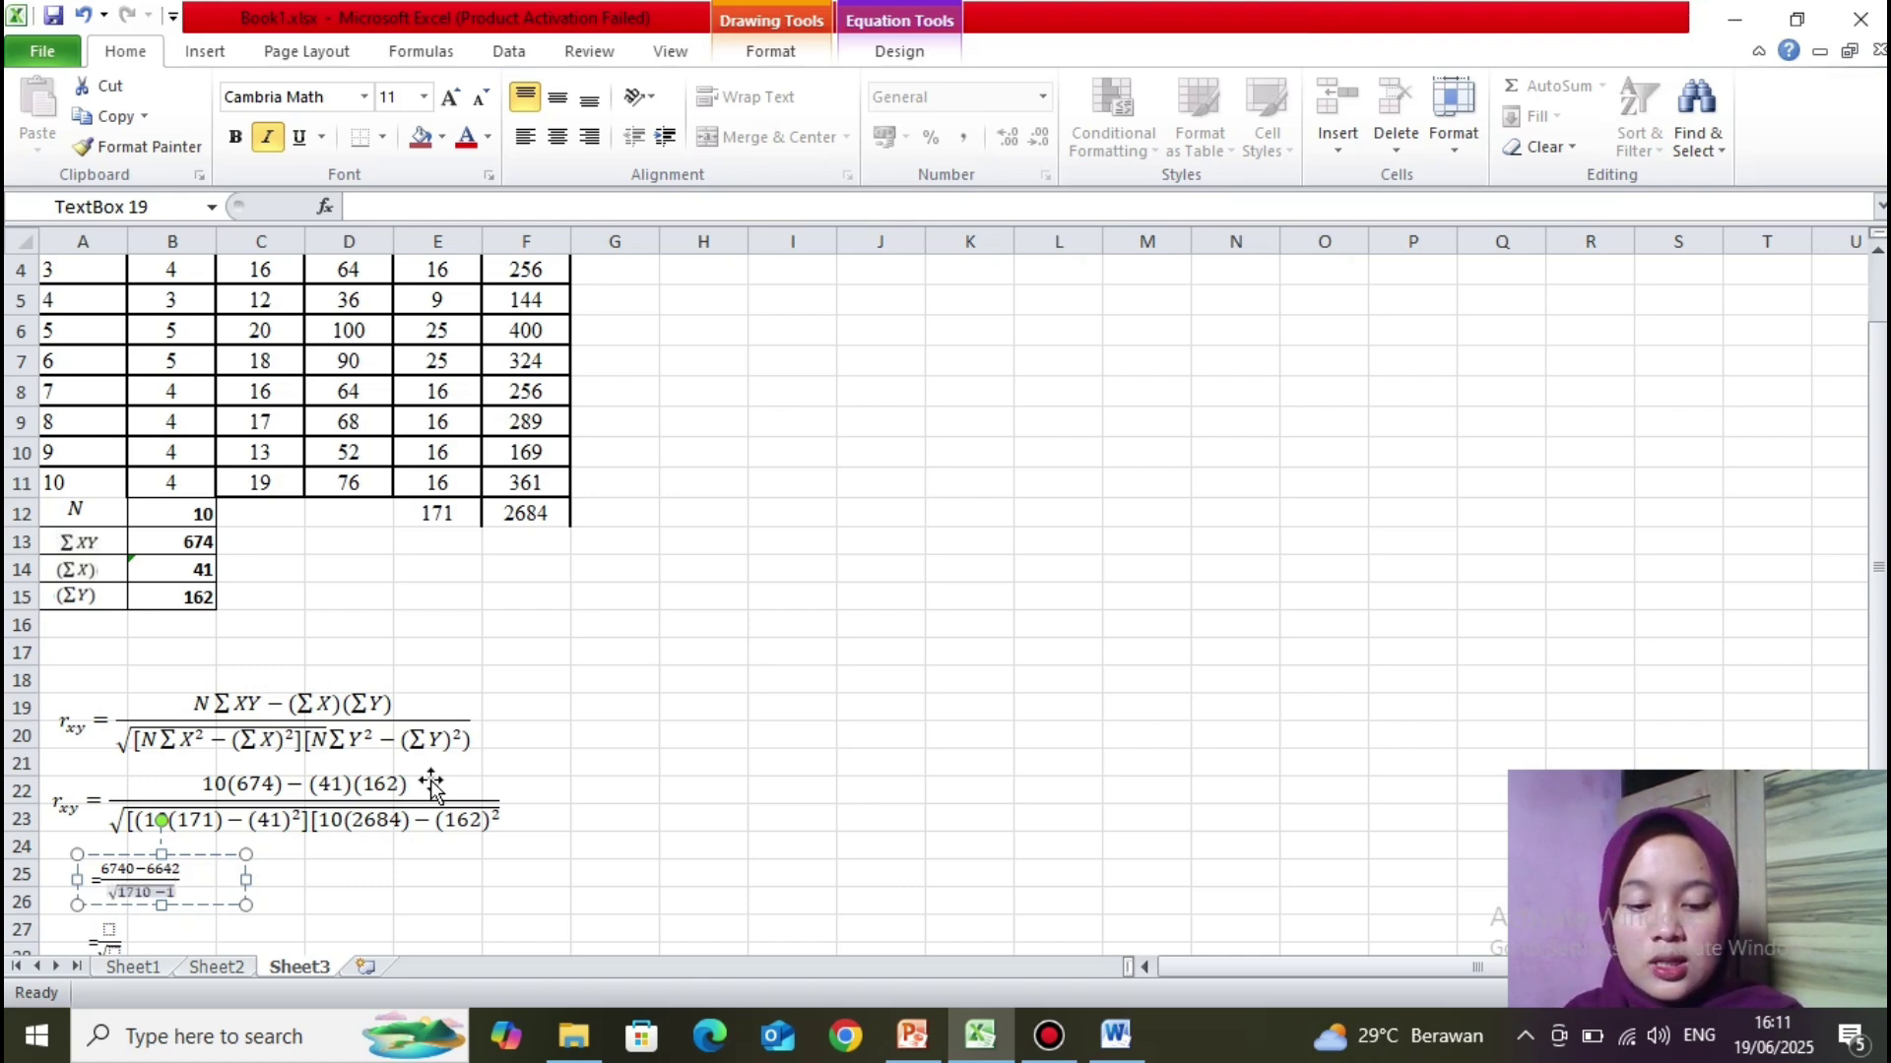
text(681)
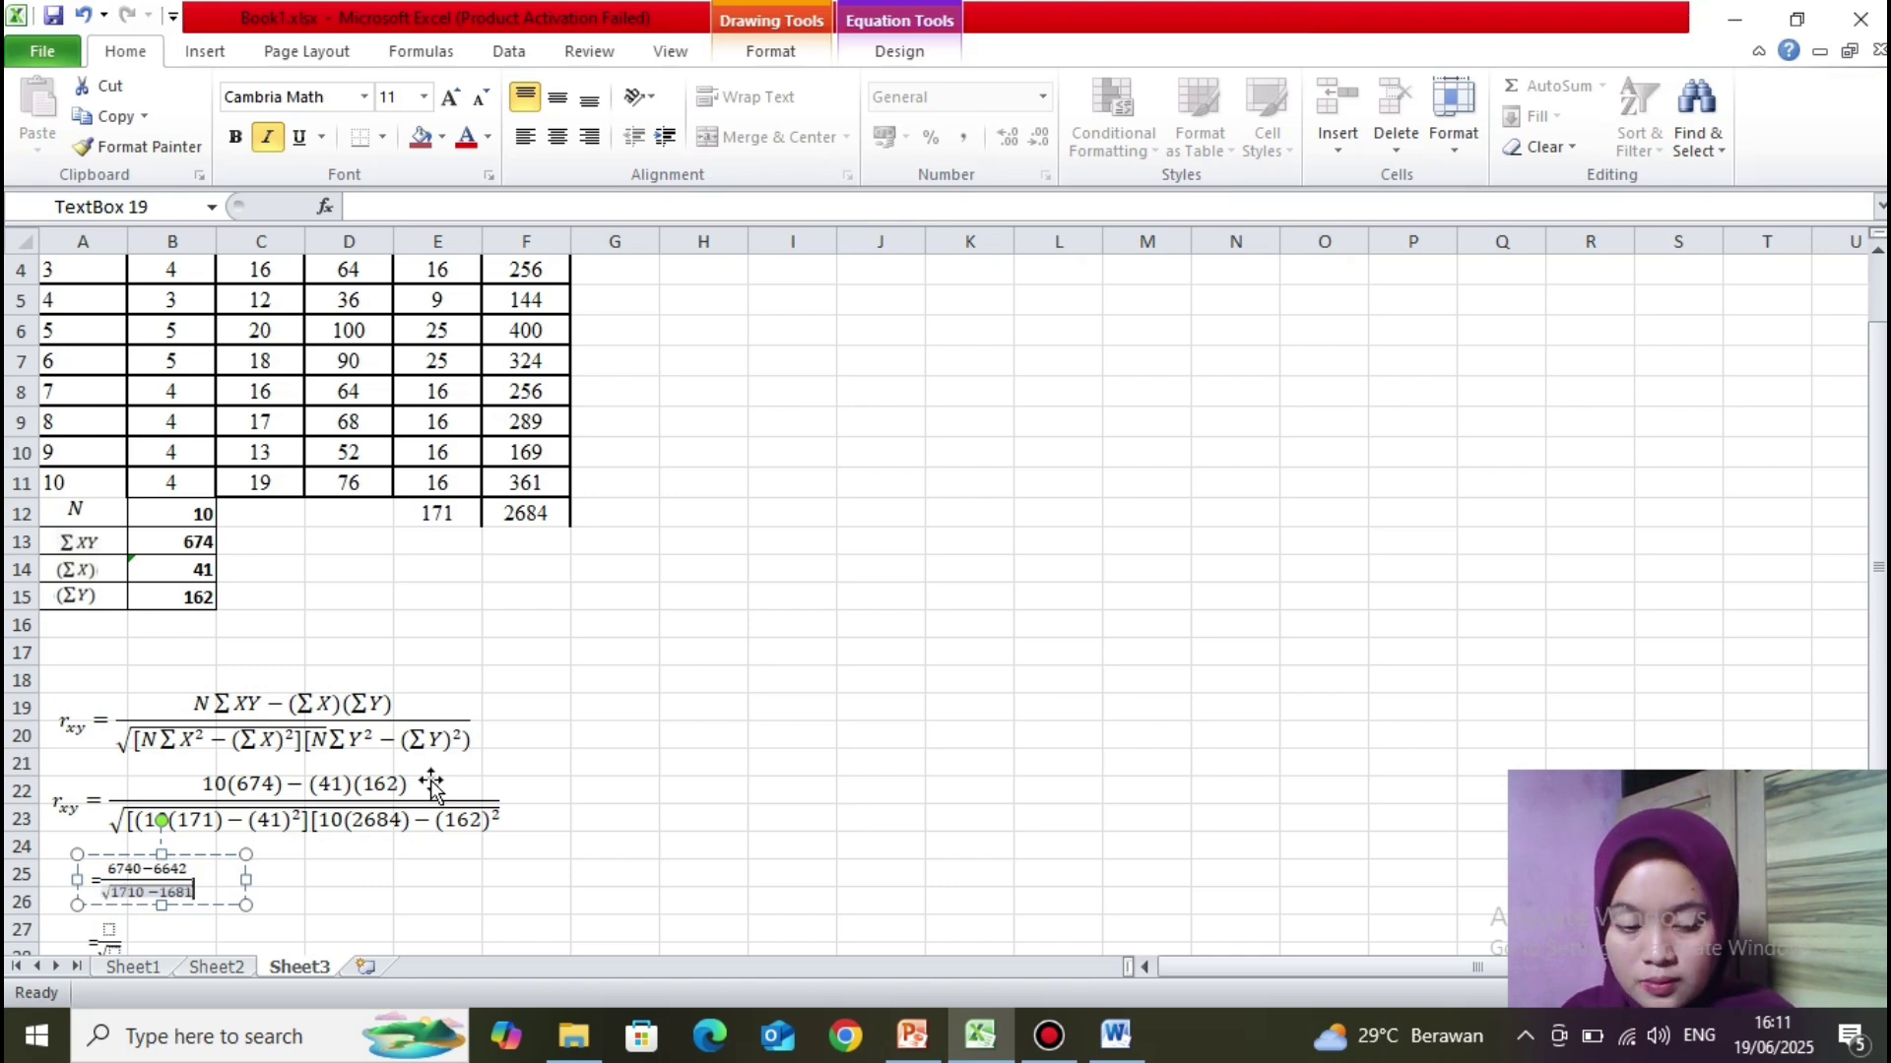
text())
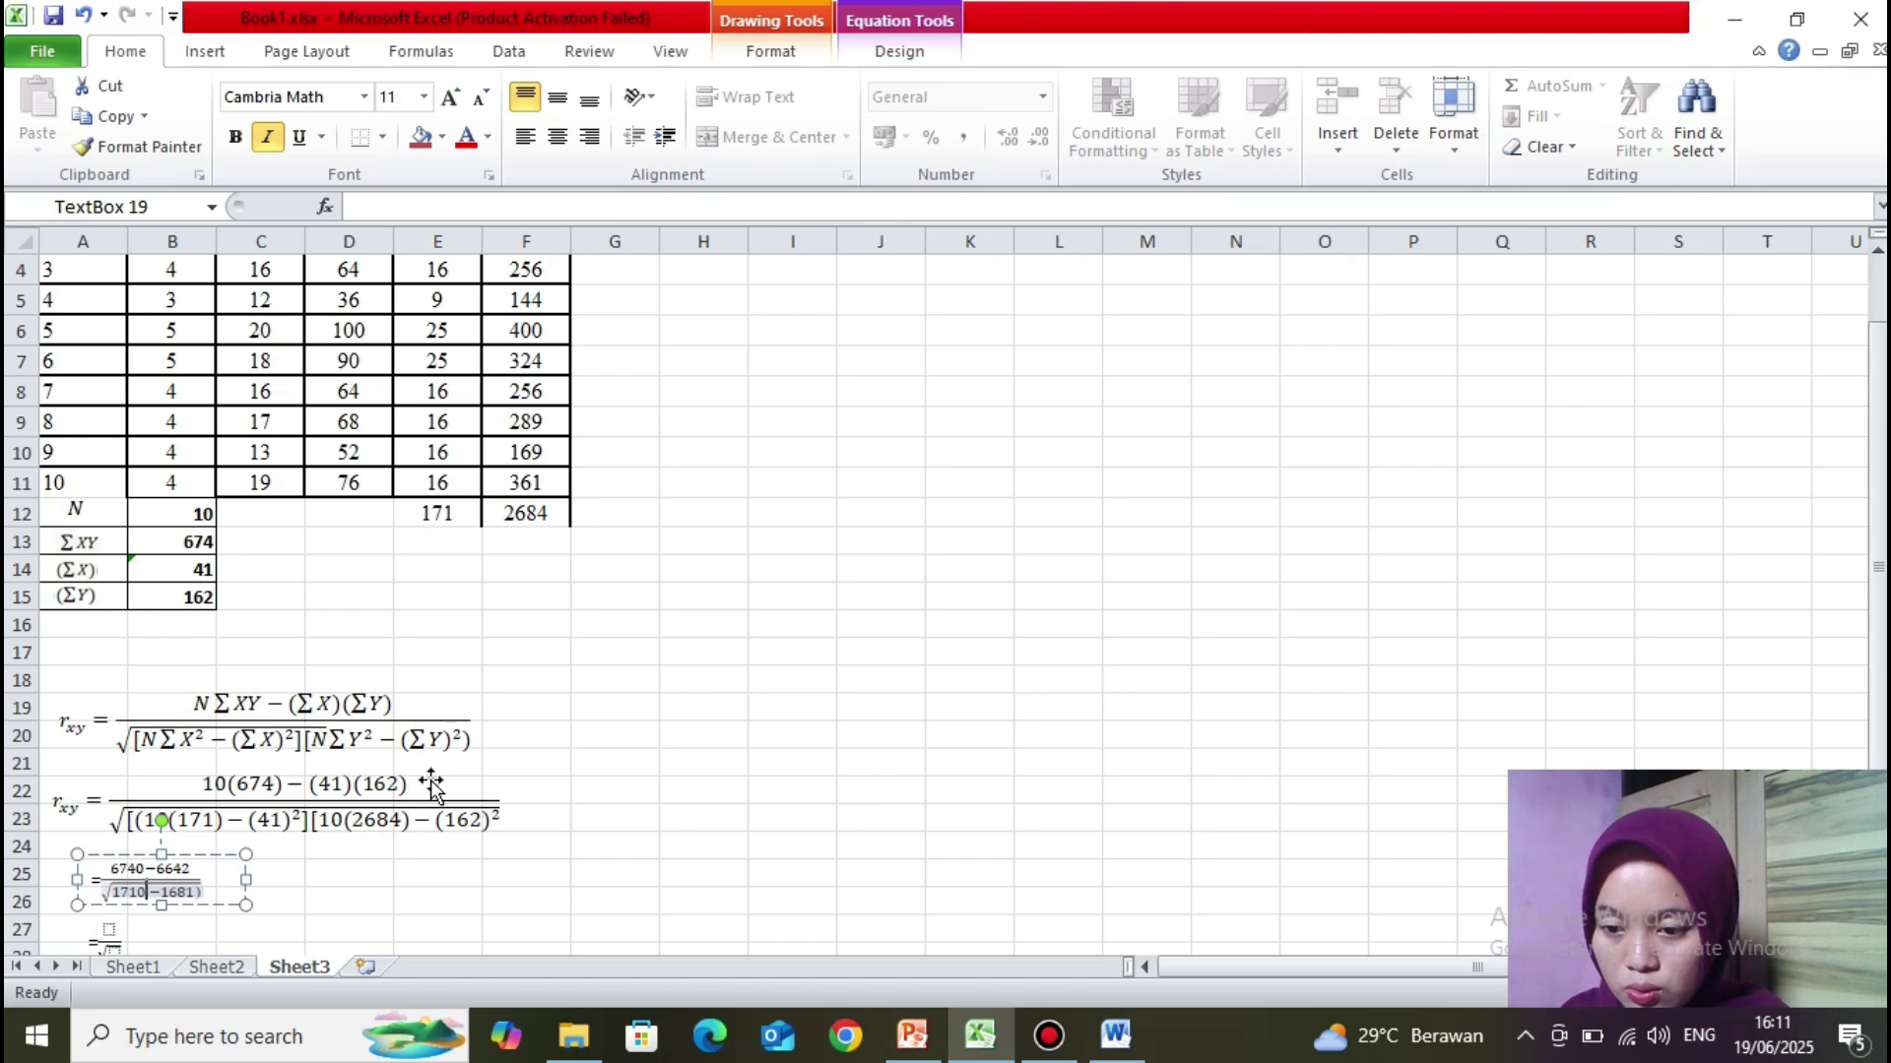
key(Left)
key(Left)
key(Left)
key(Left)
key(Left)
key(Left)
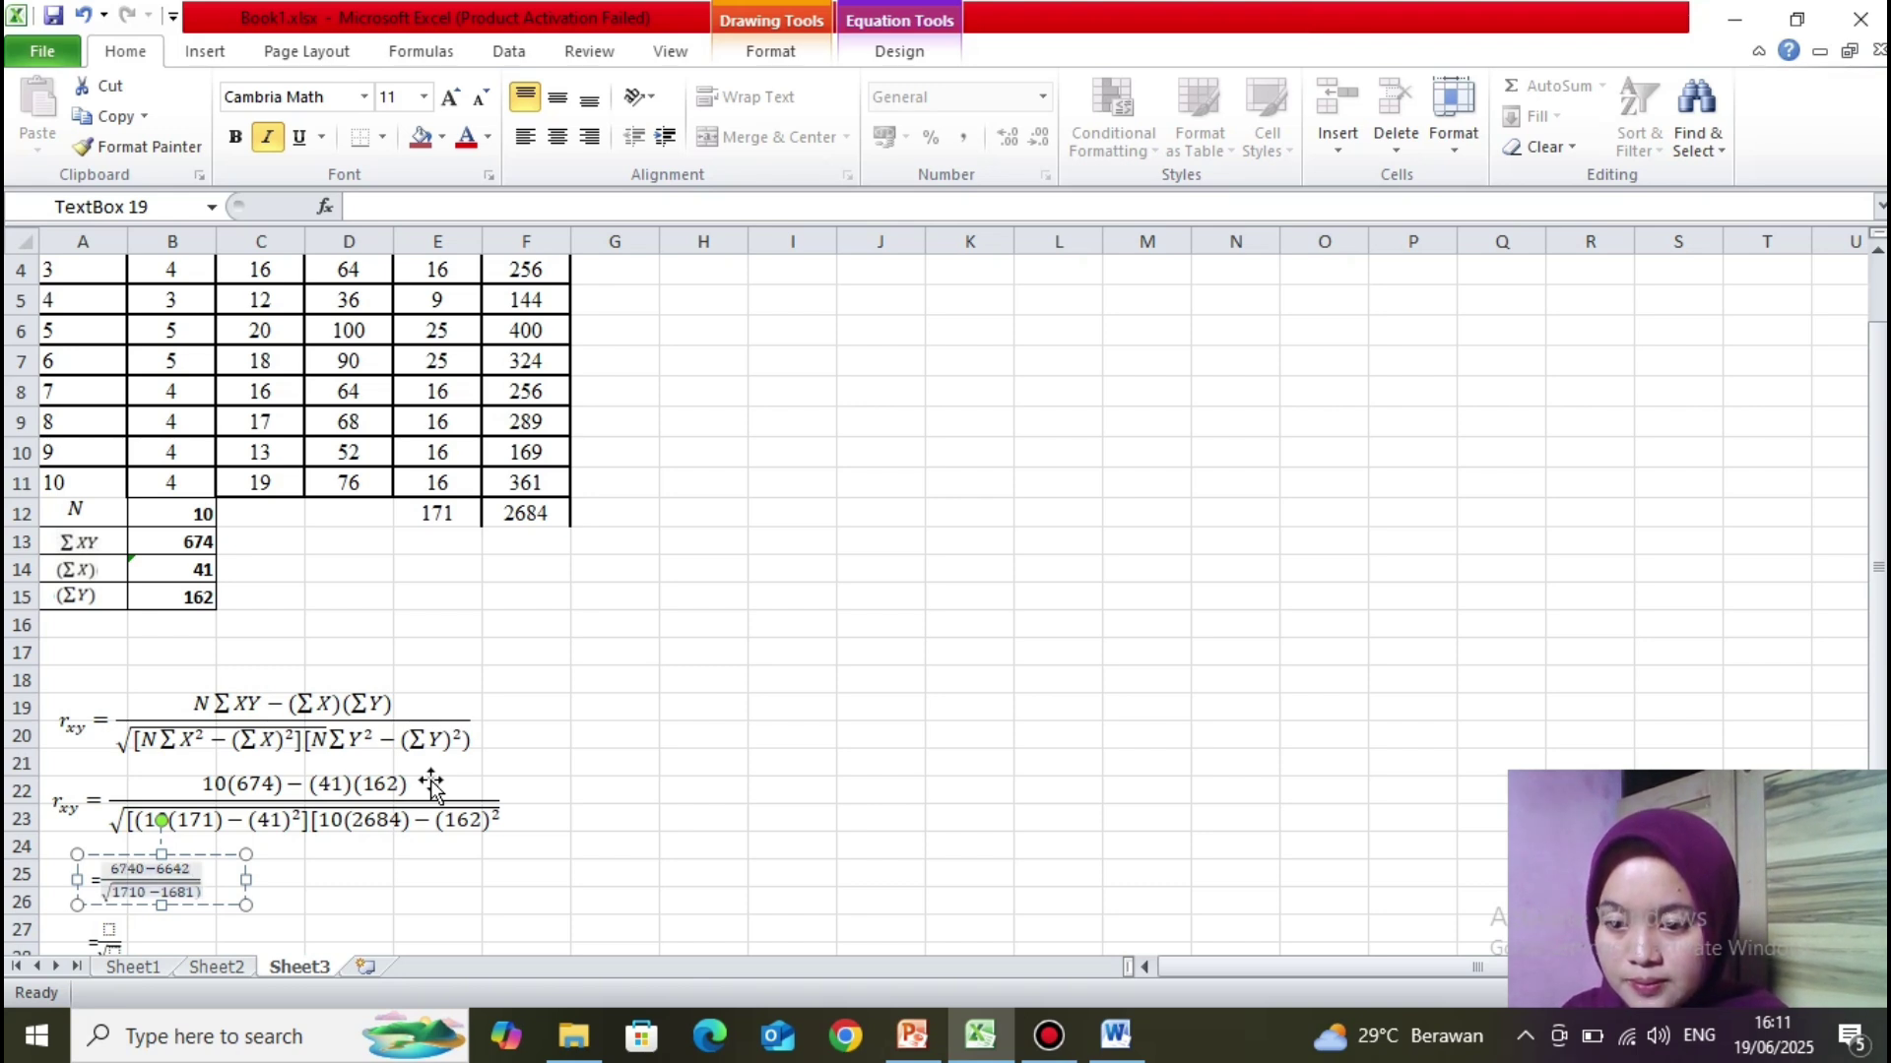
click(129, 894)
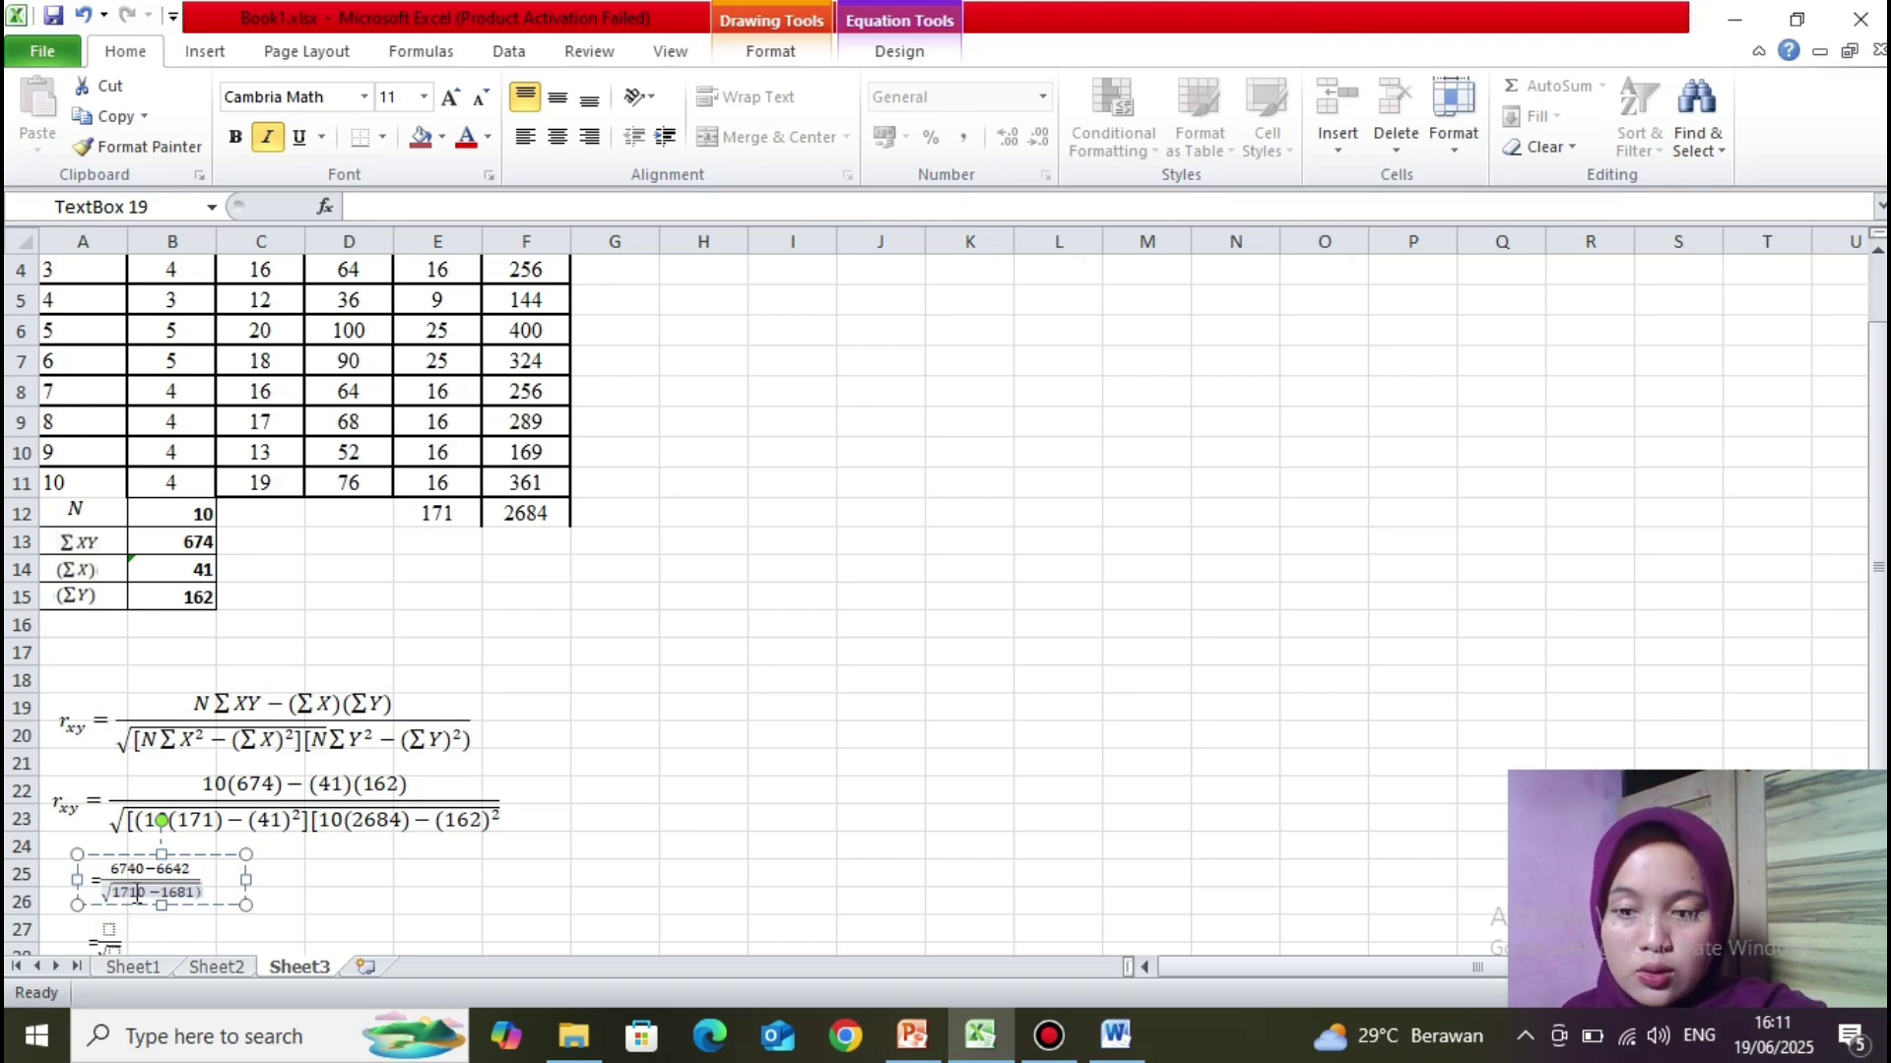
text(()
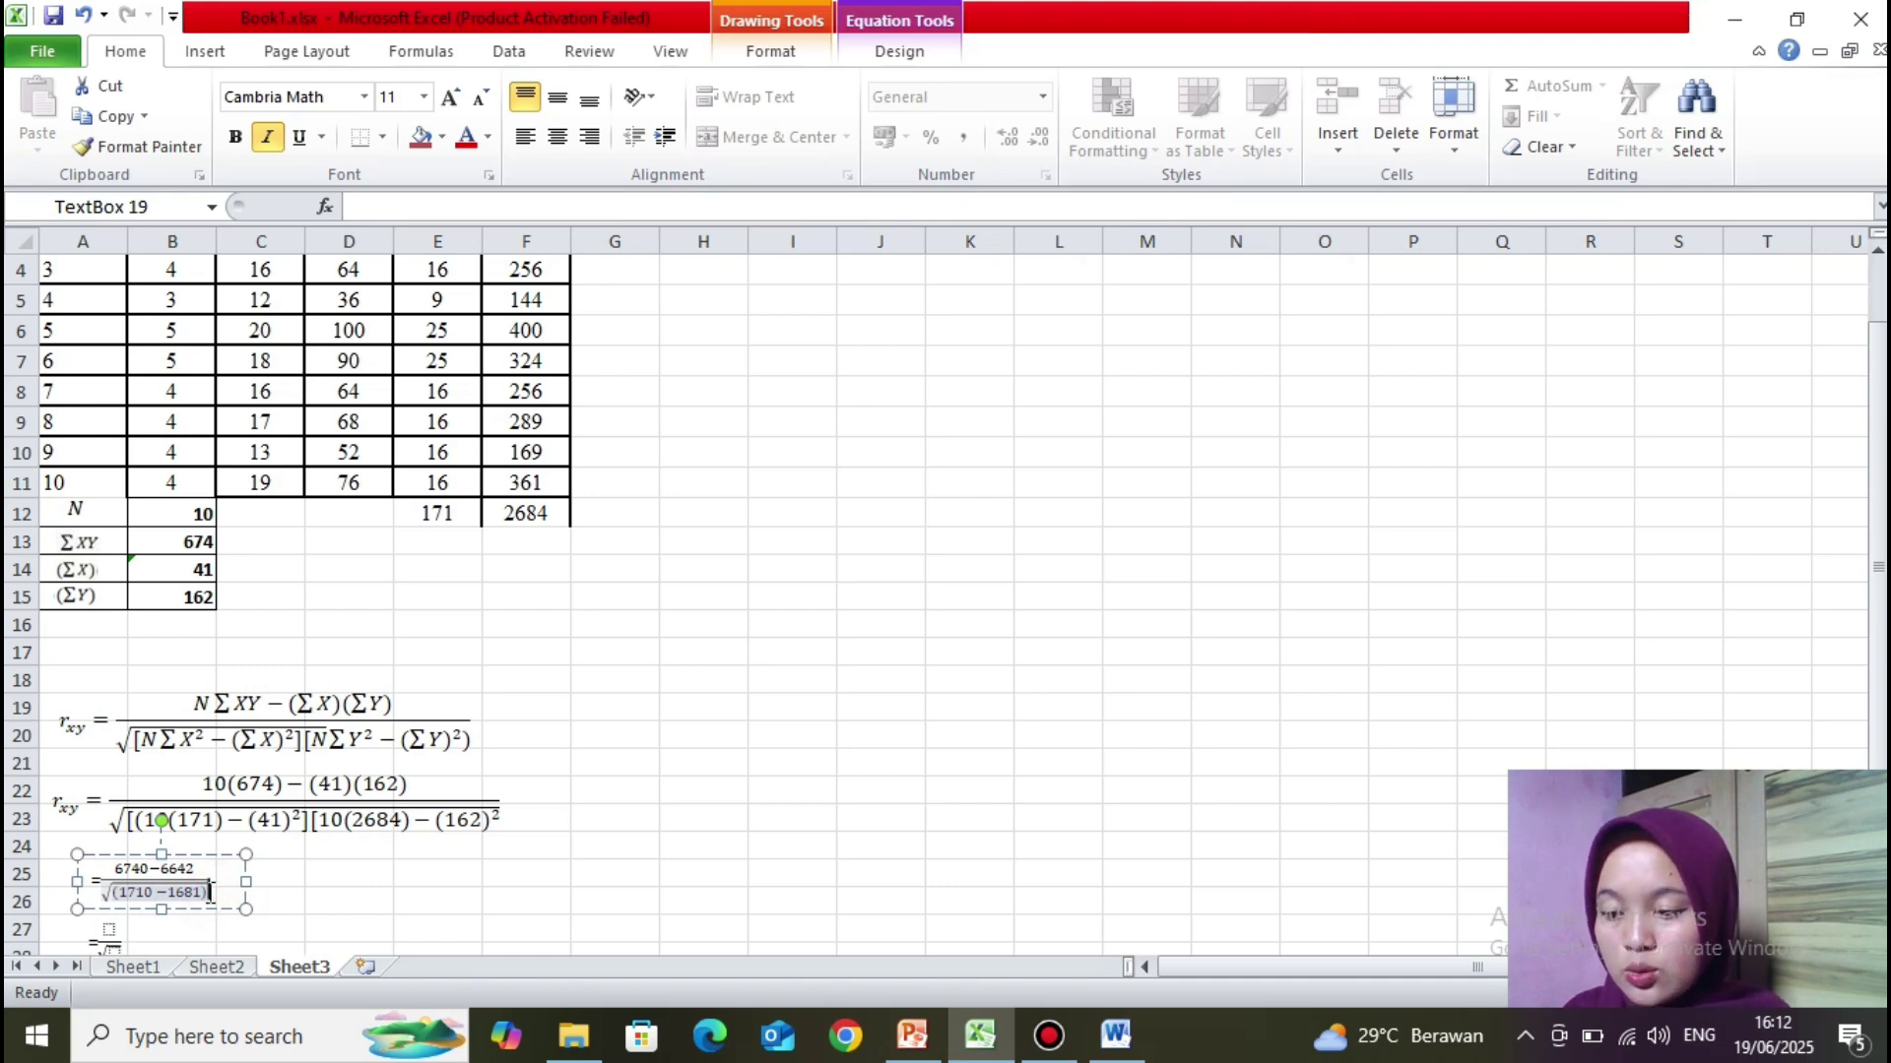
Step: Add the second factor (26840 −26244 under the square root in the denominator of the 6740−6642 fraction
text(()
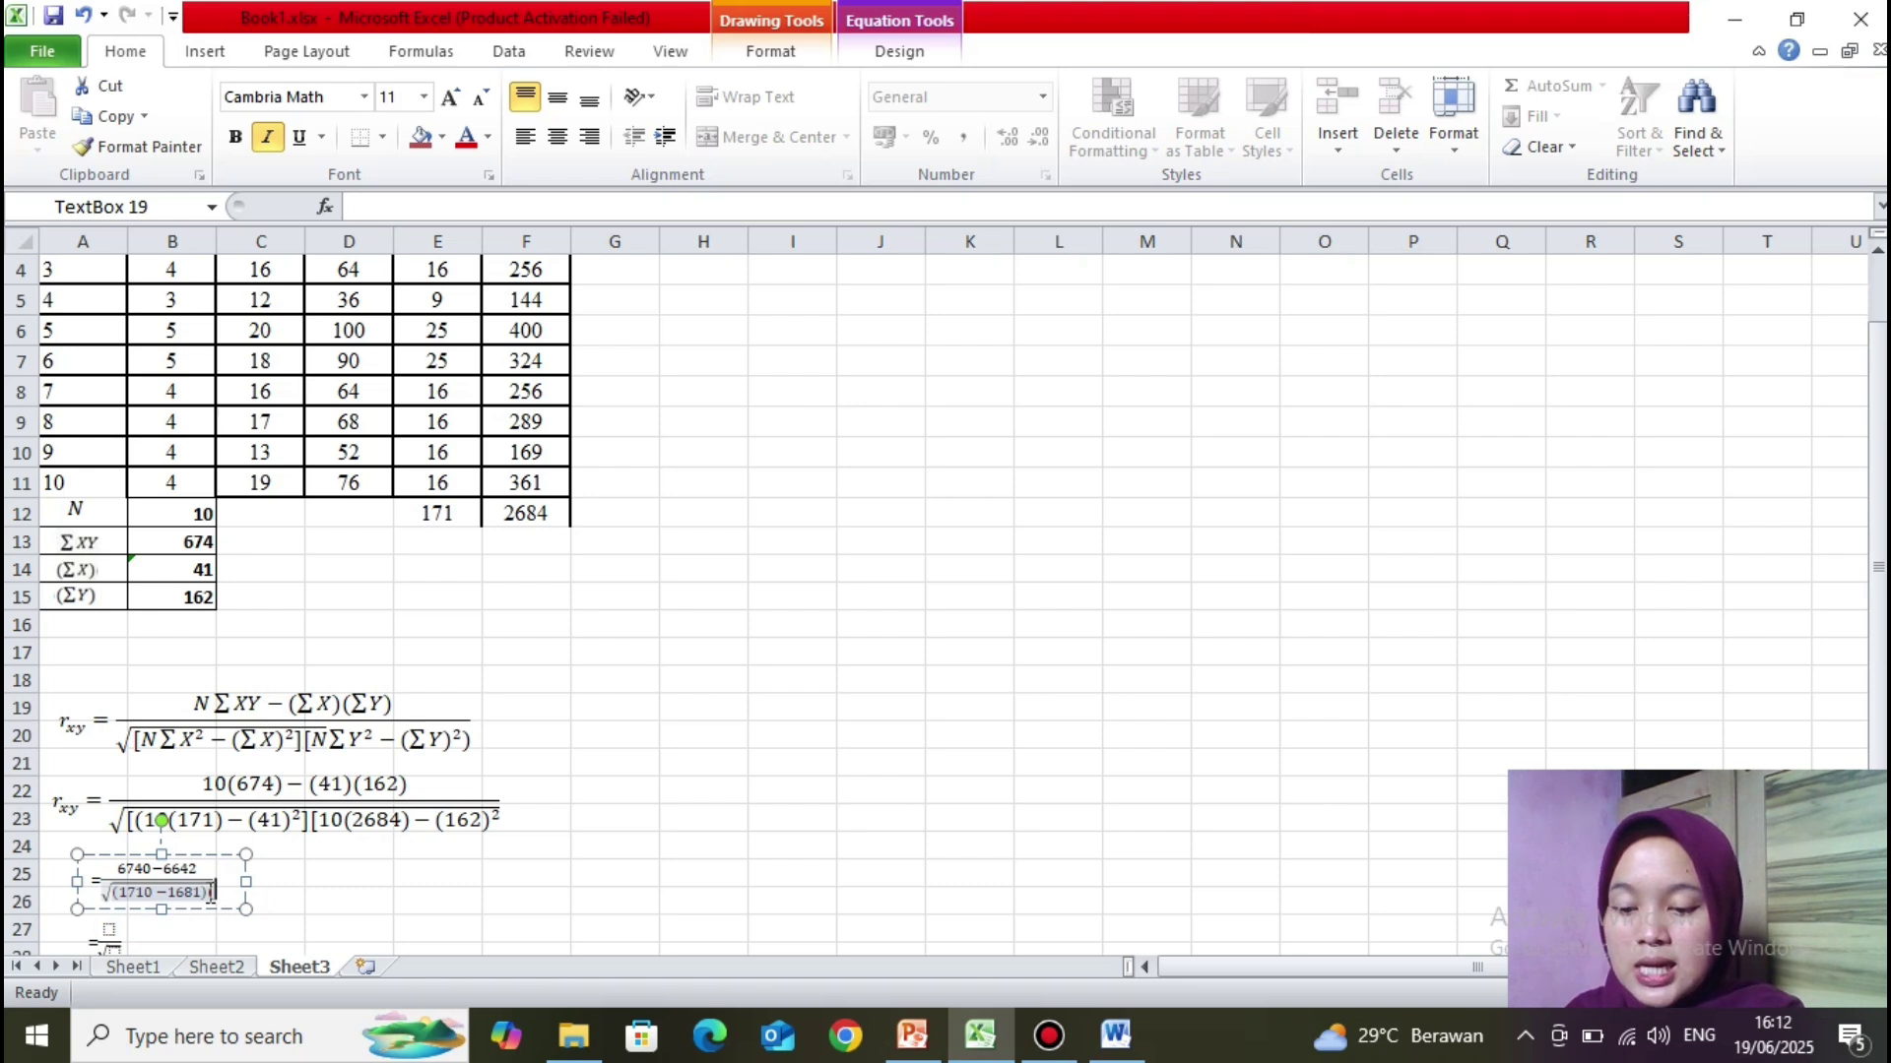
text(2)
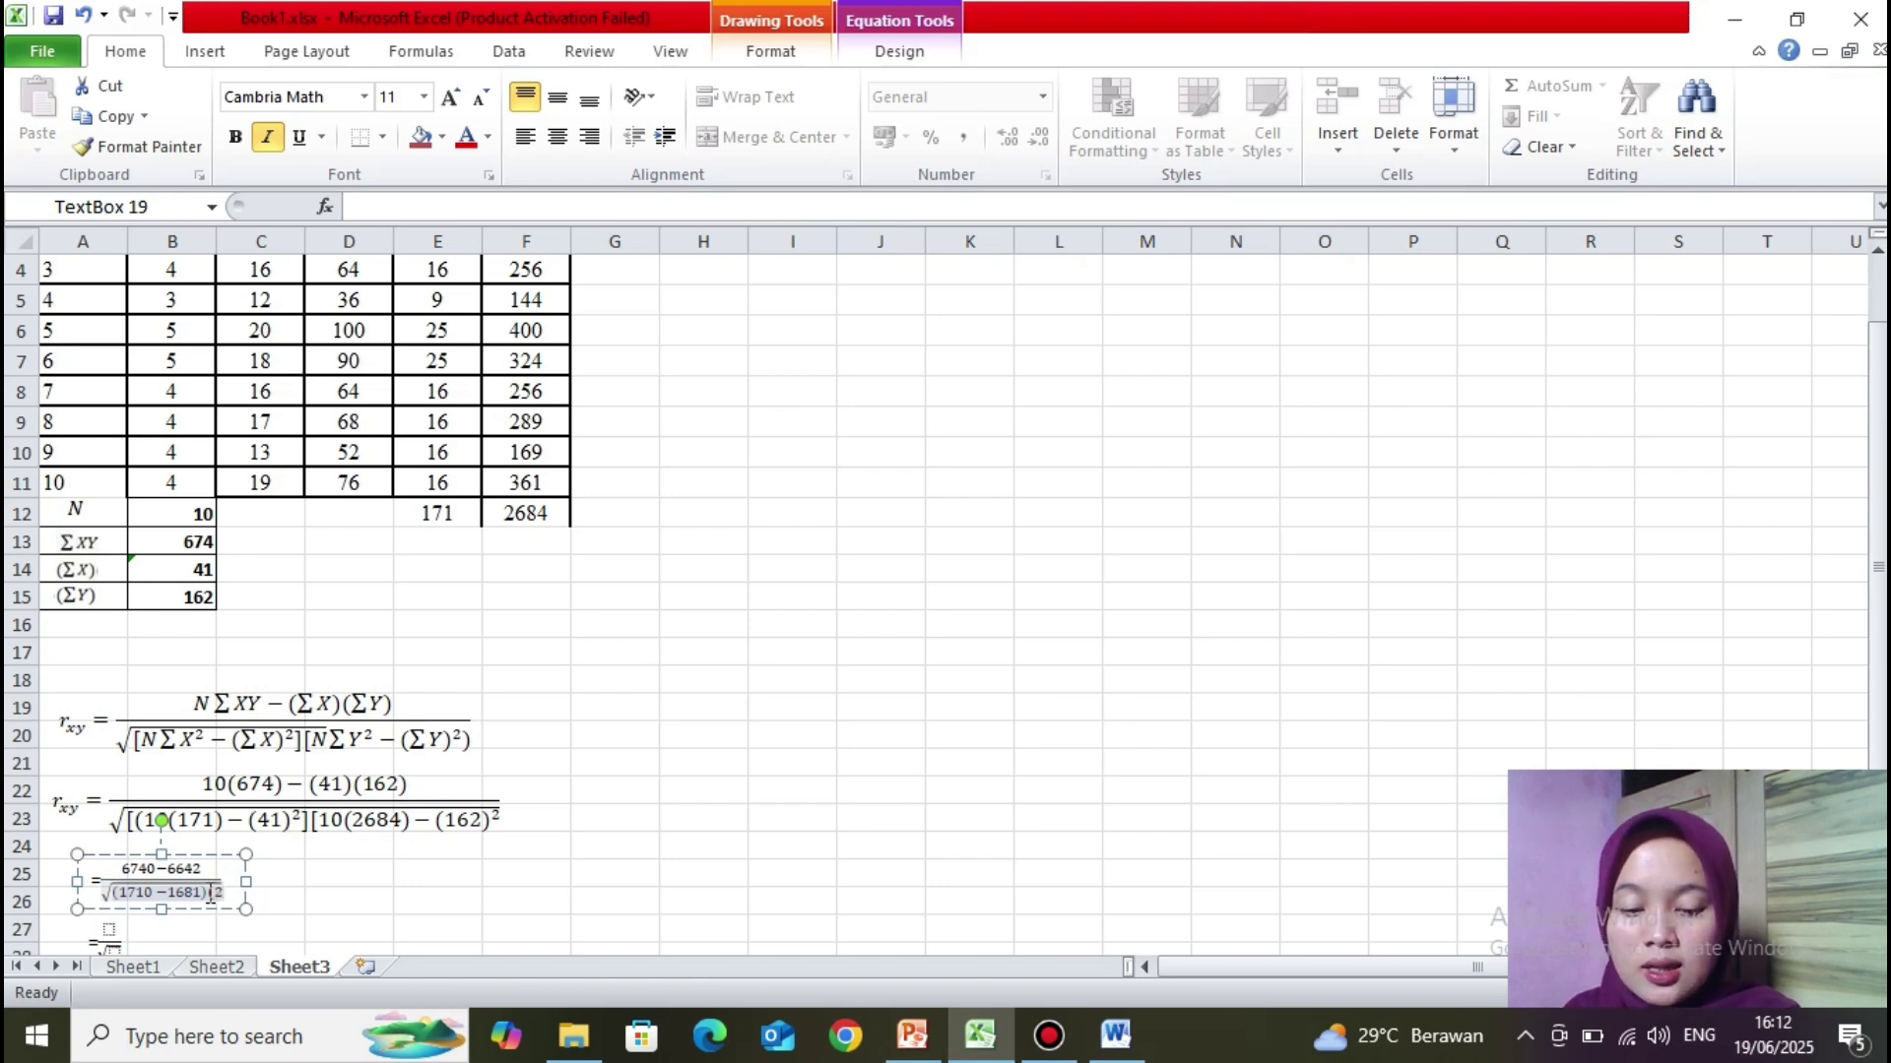
text(6)
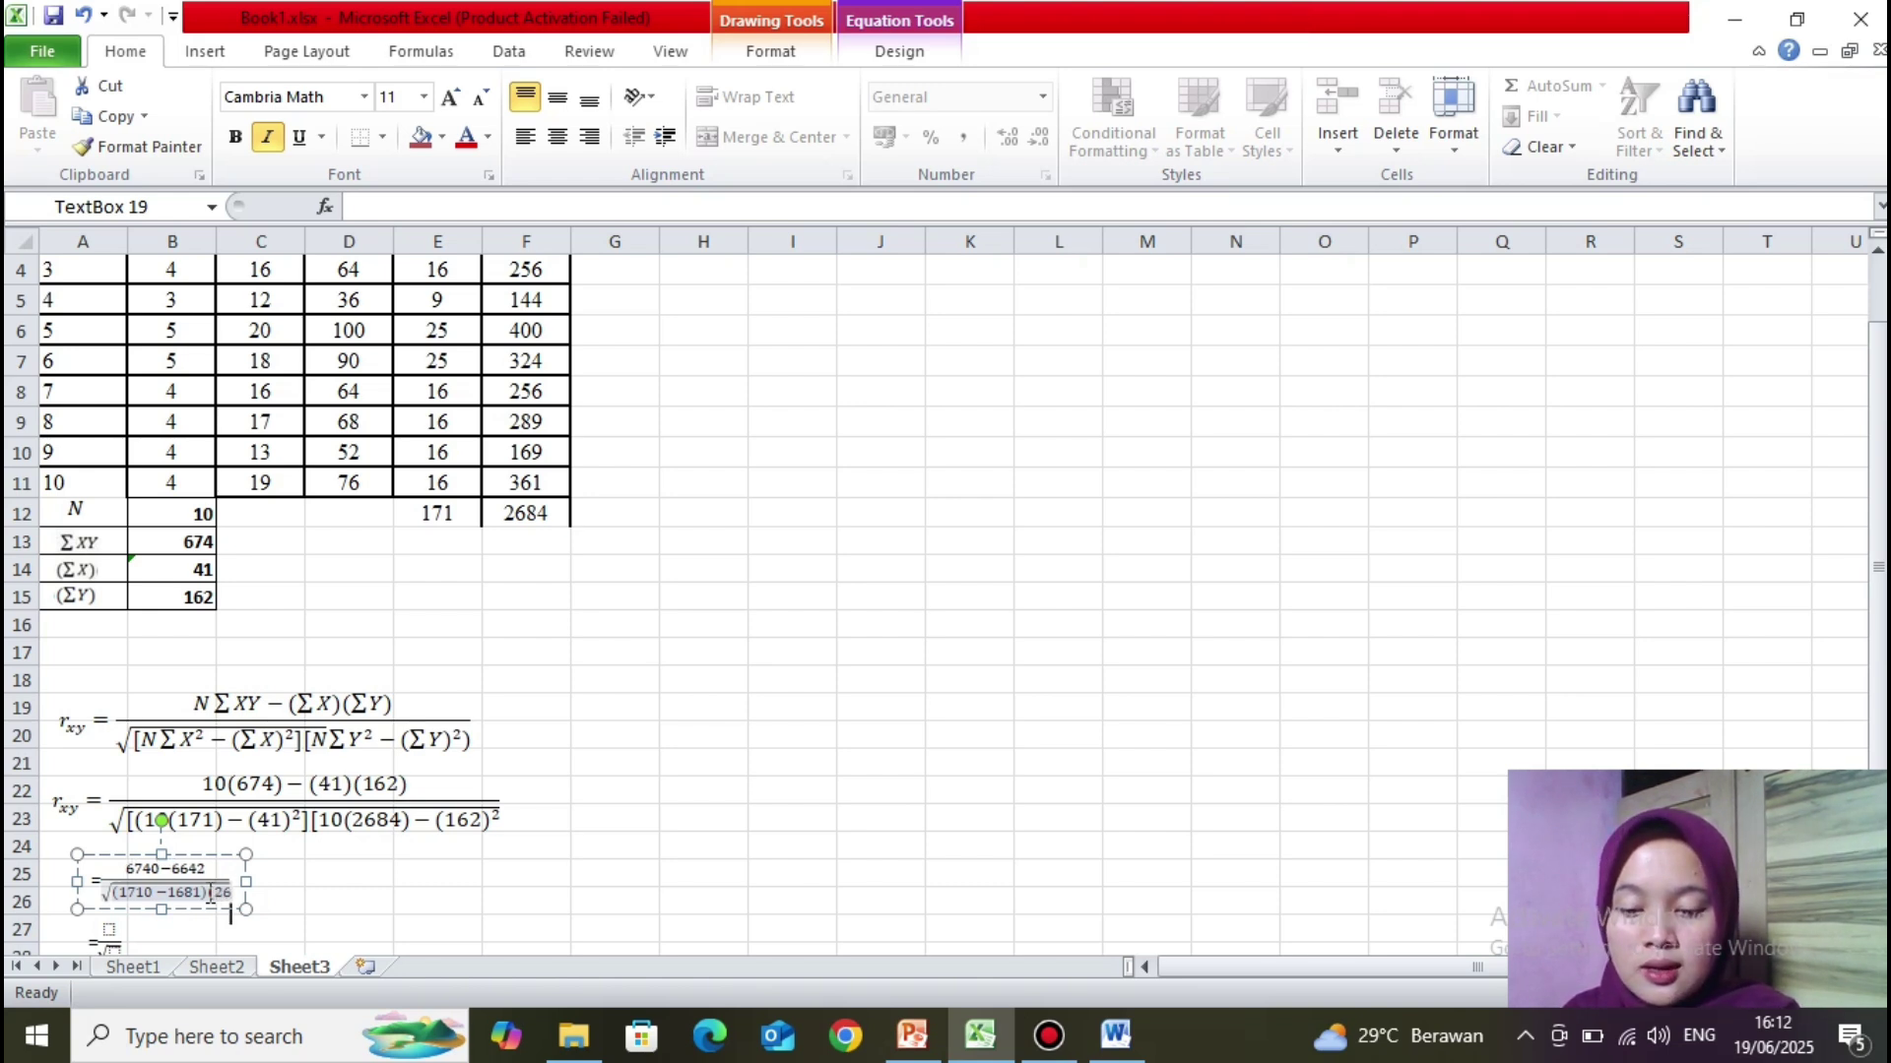
text(840)
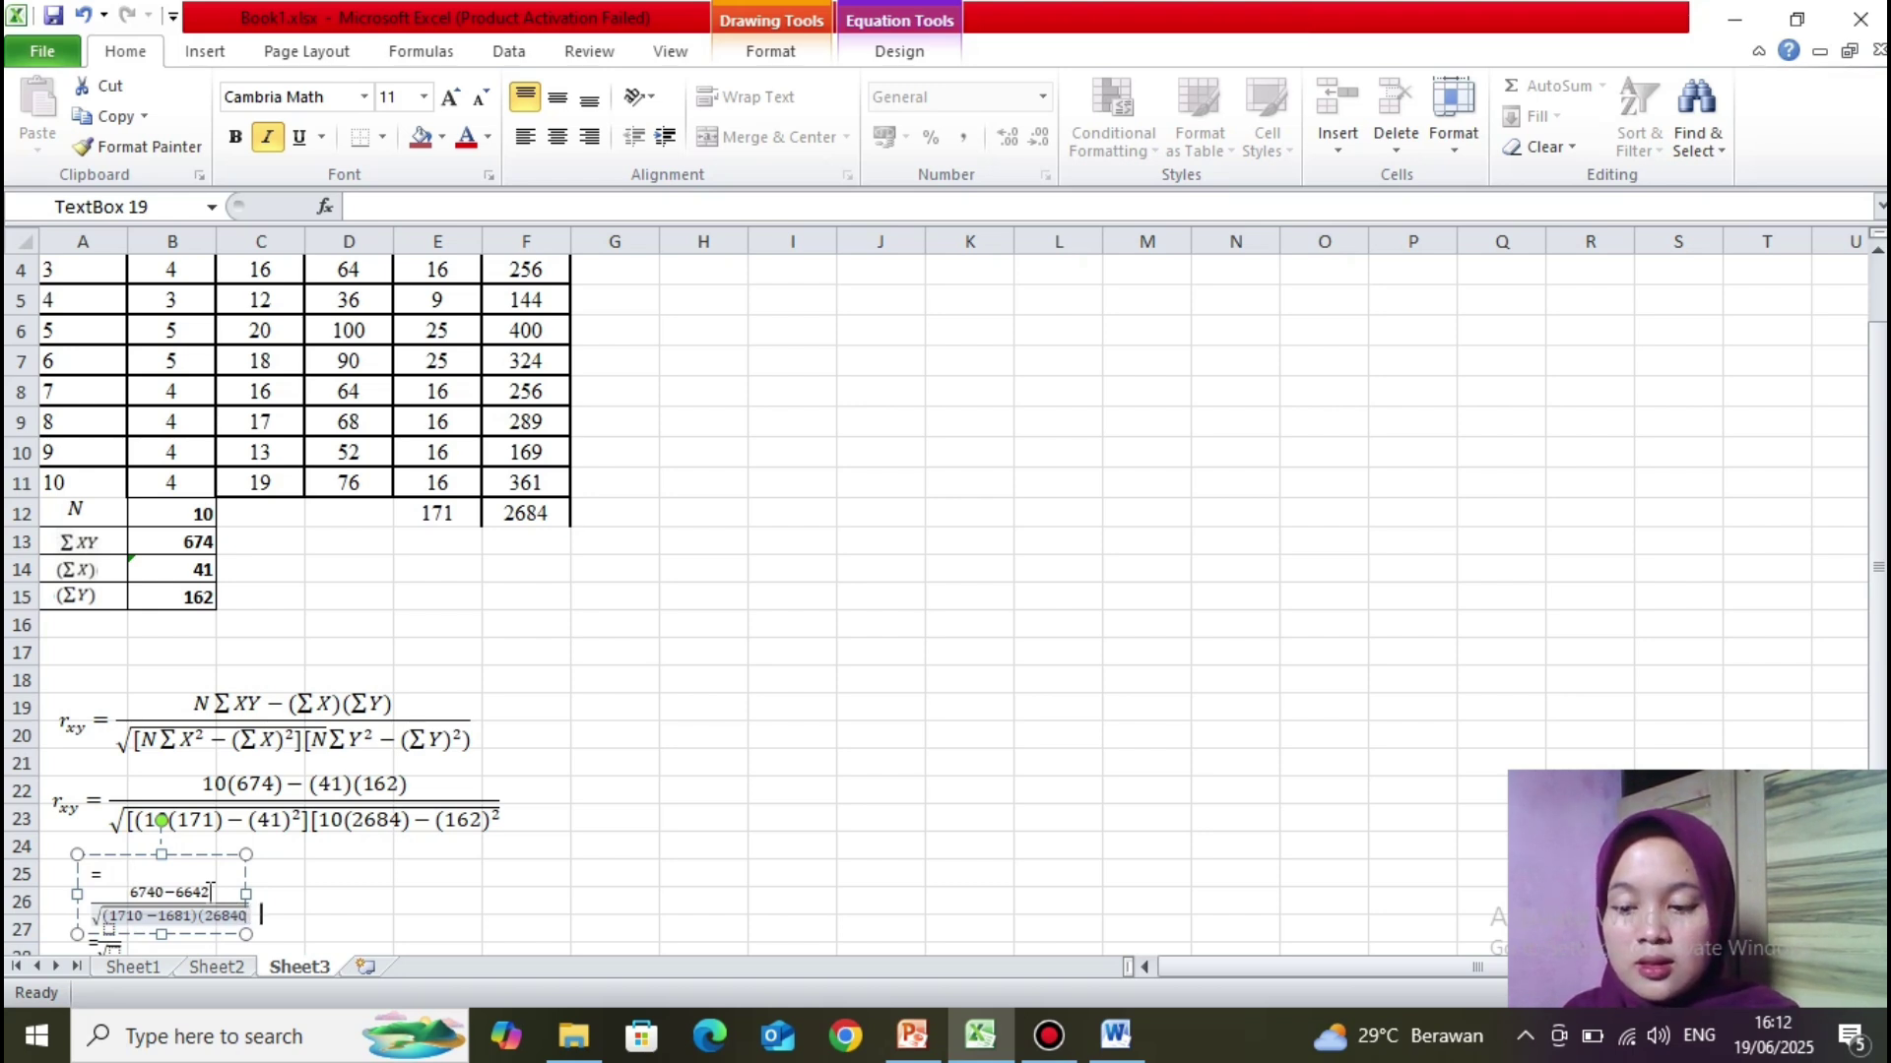
text(-)
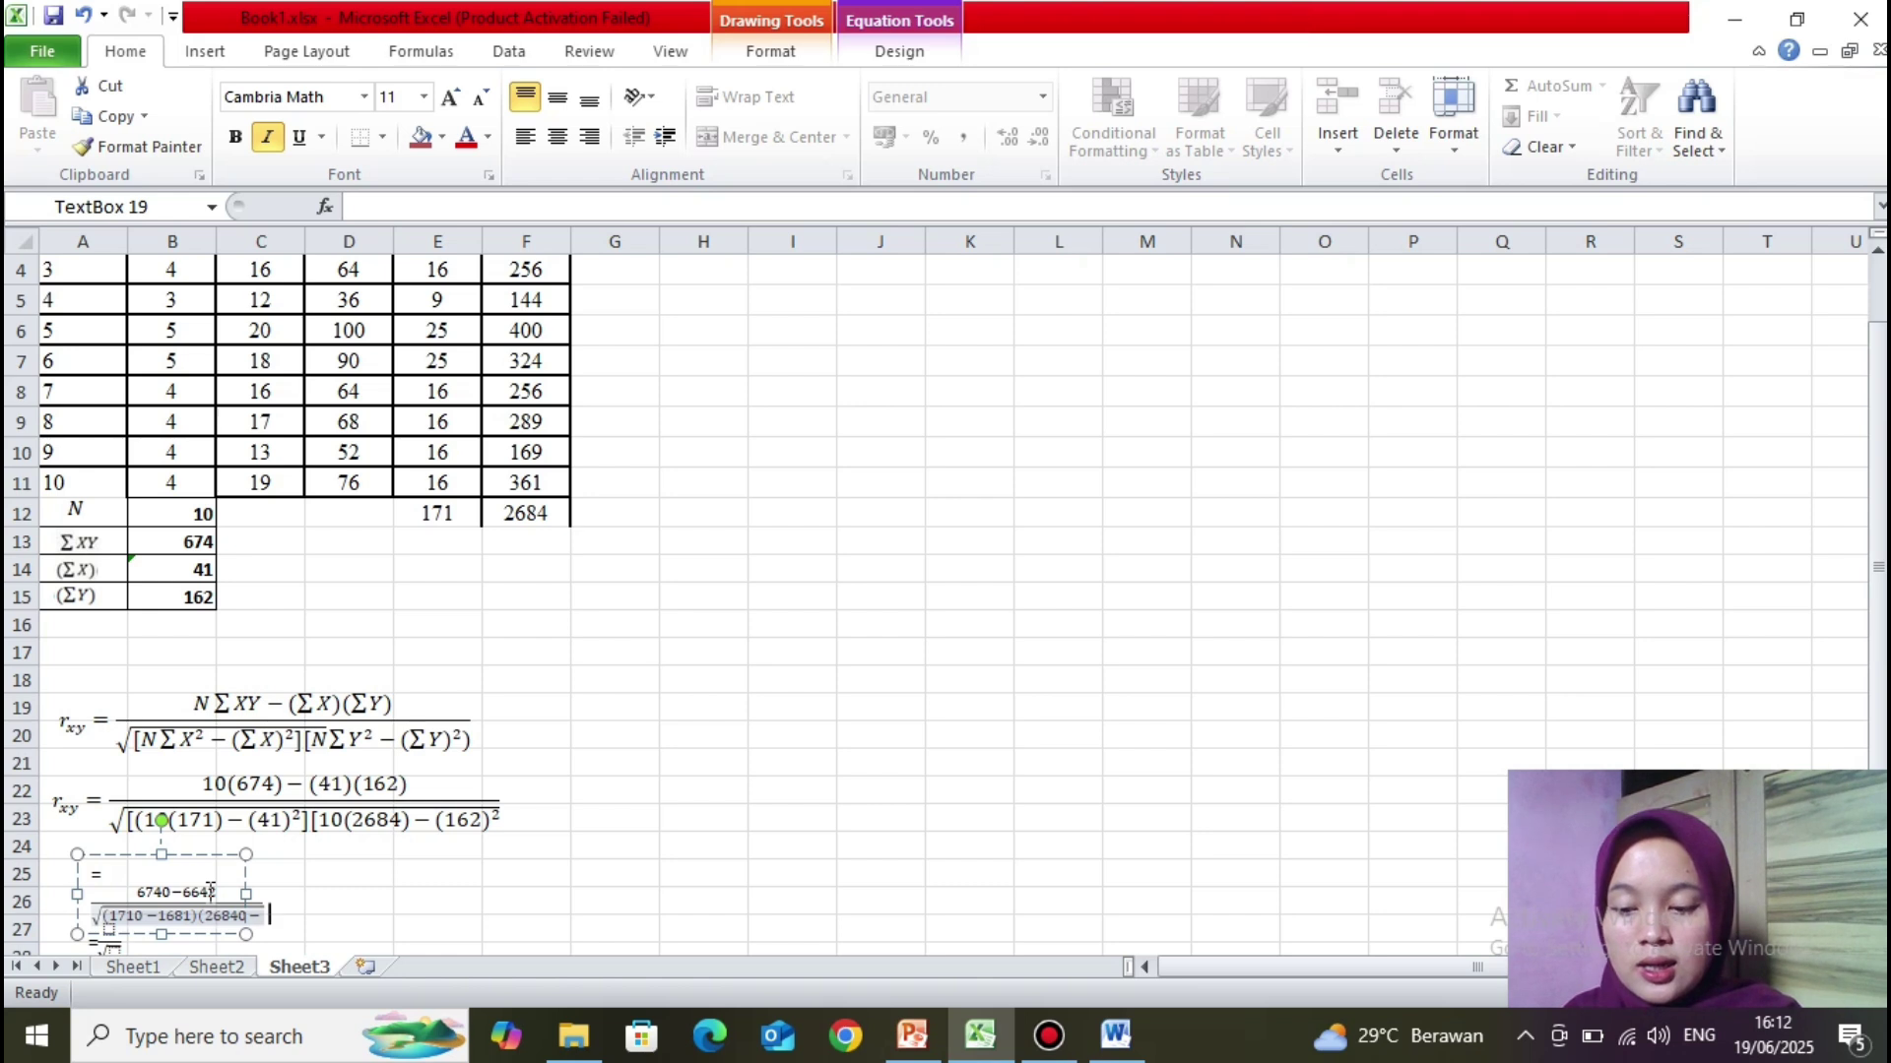
text(26)
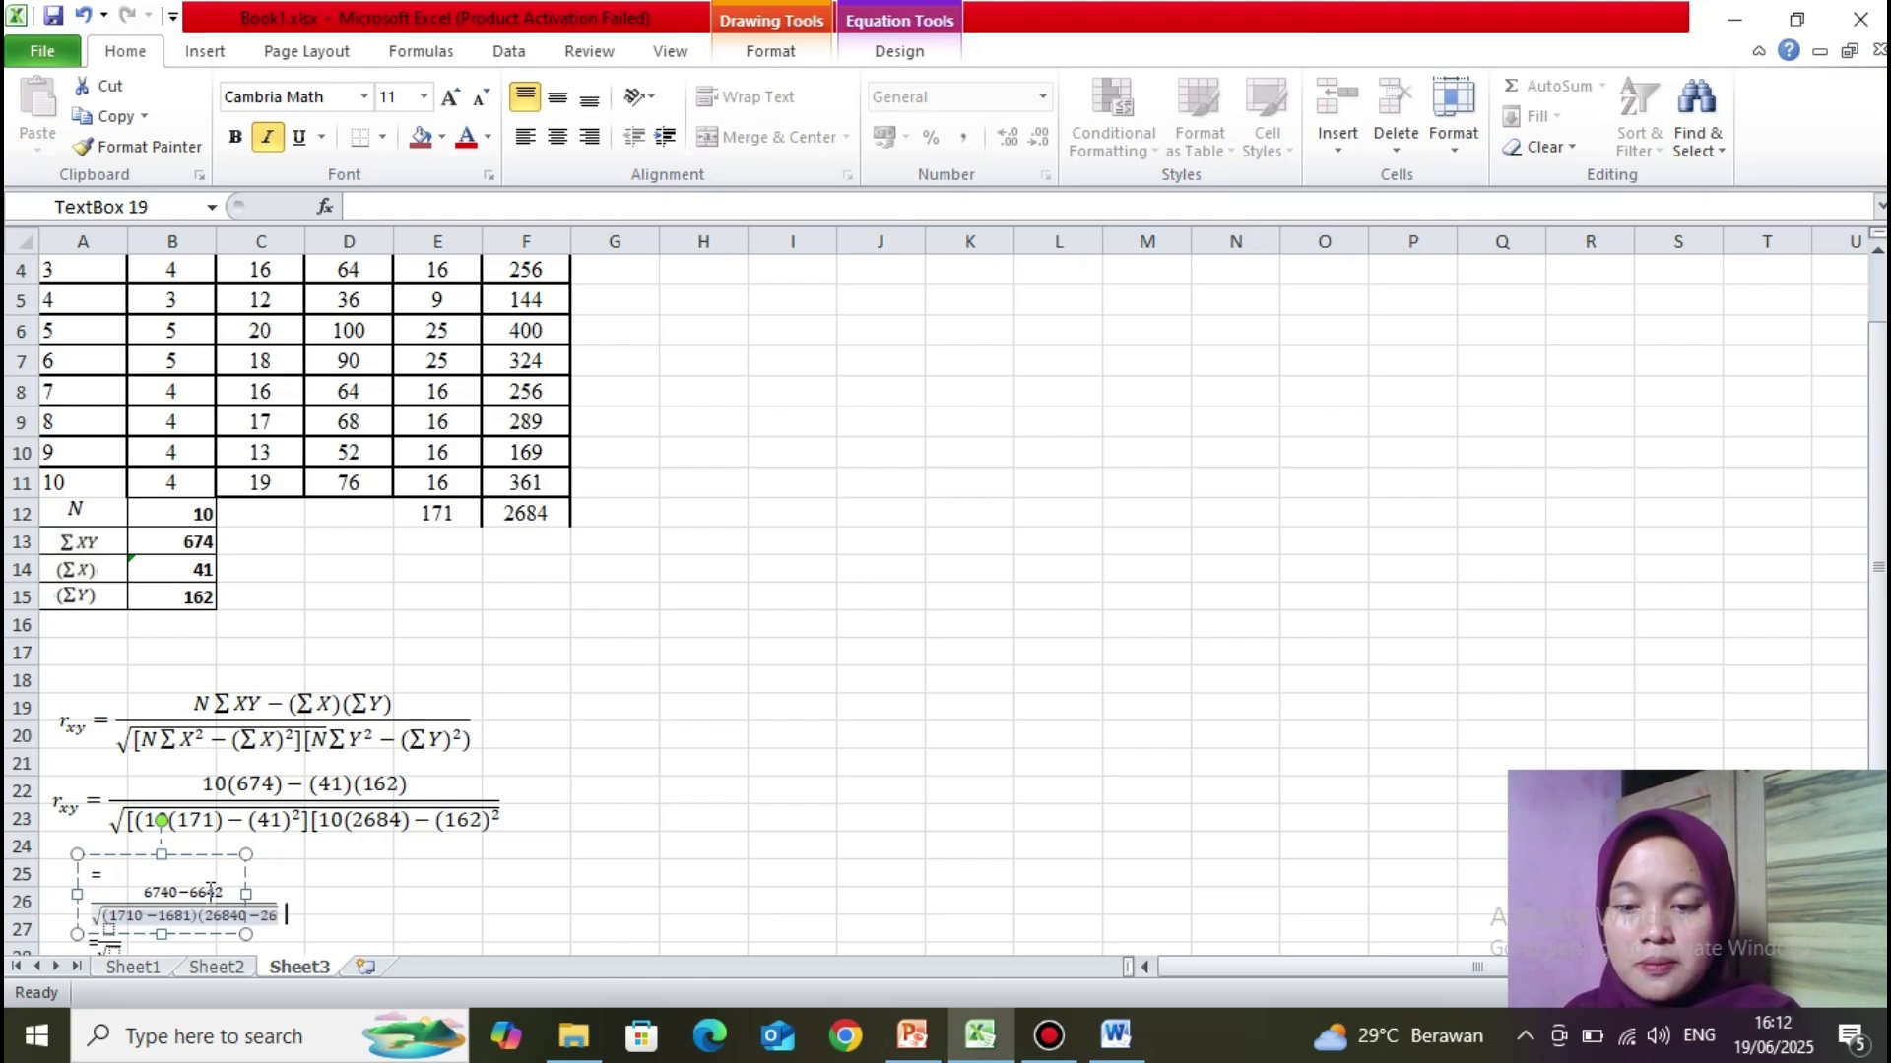
text(244)
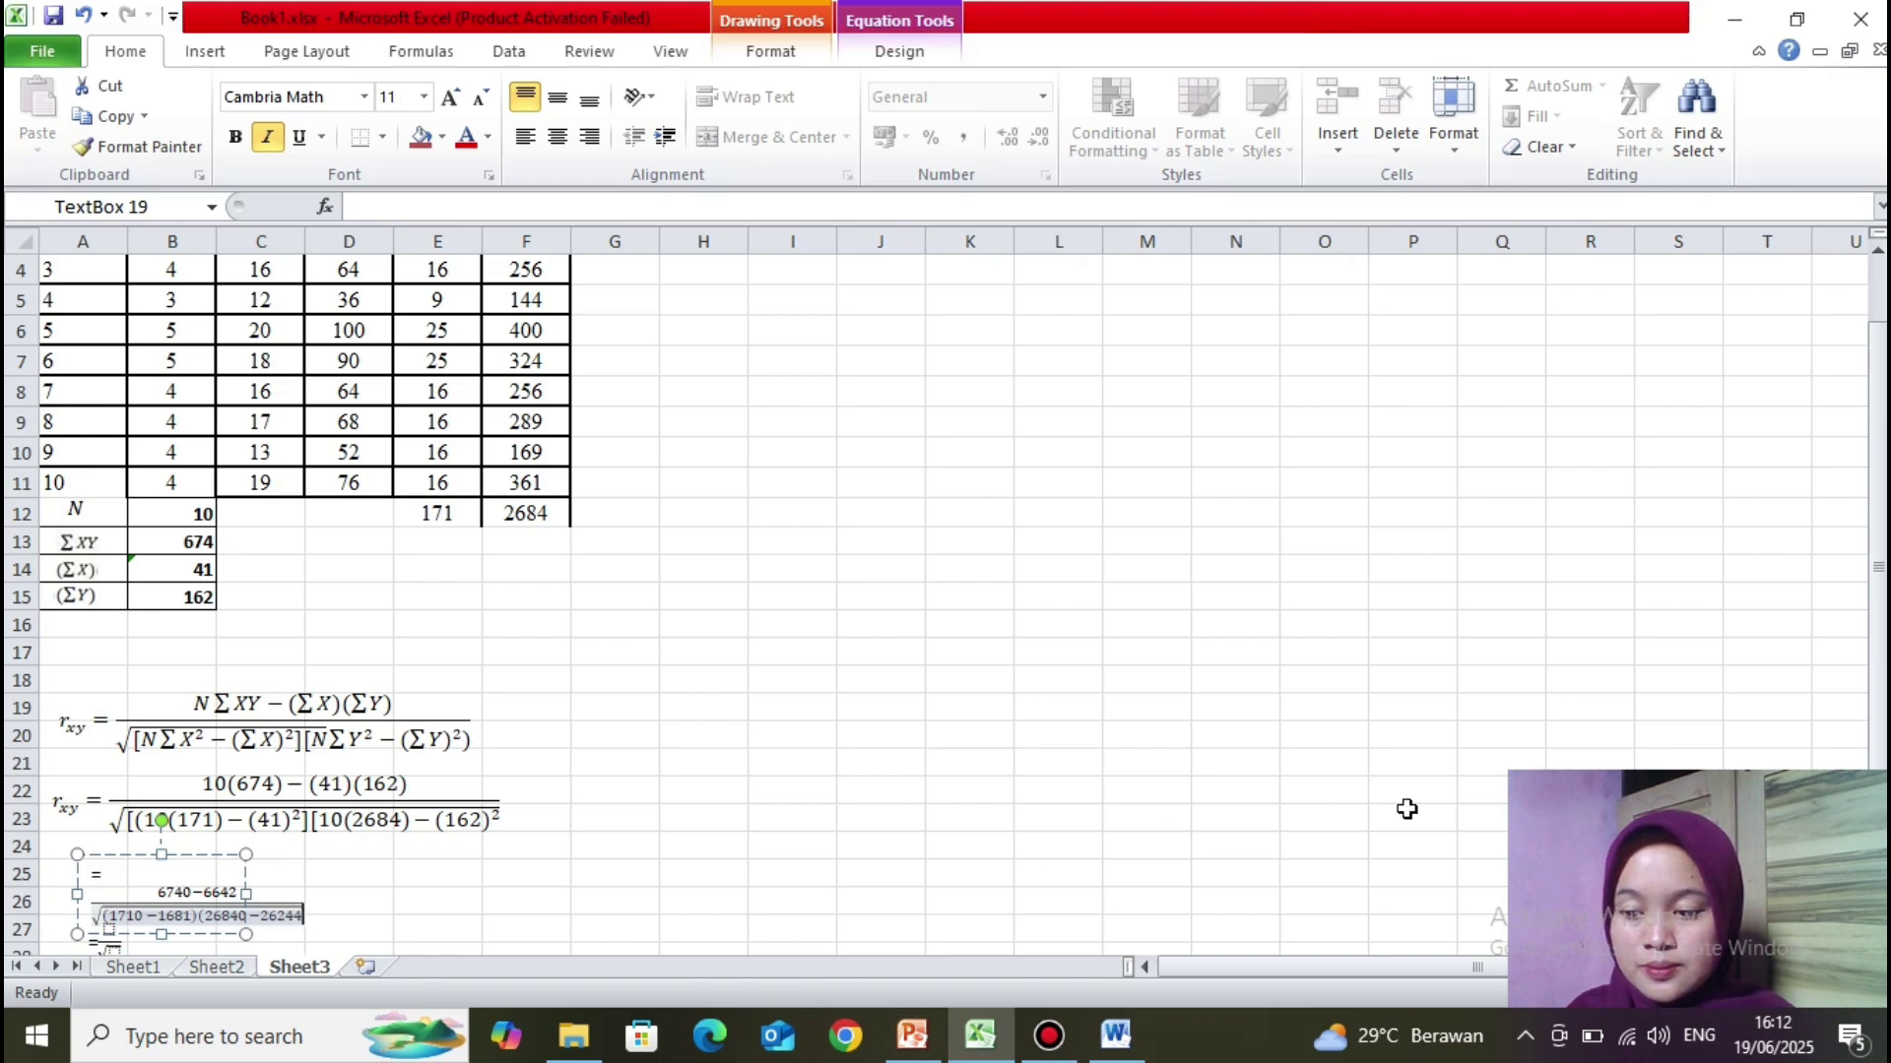
Step: Move the remaining blank fraction's text box down so it sits clear below the 6740−6642 fraction
drag(1879, 660, 1880, 733)
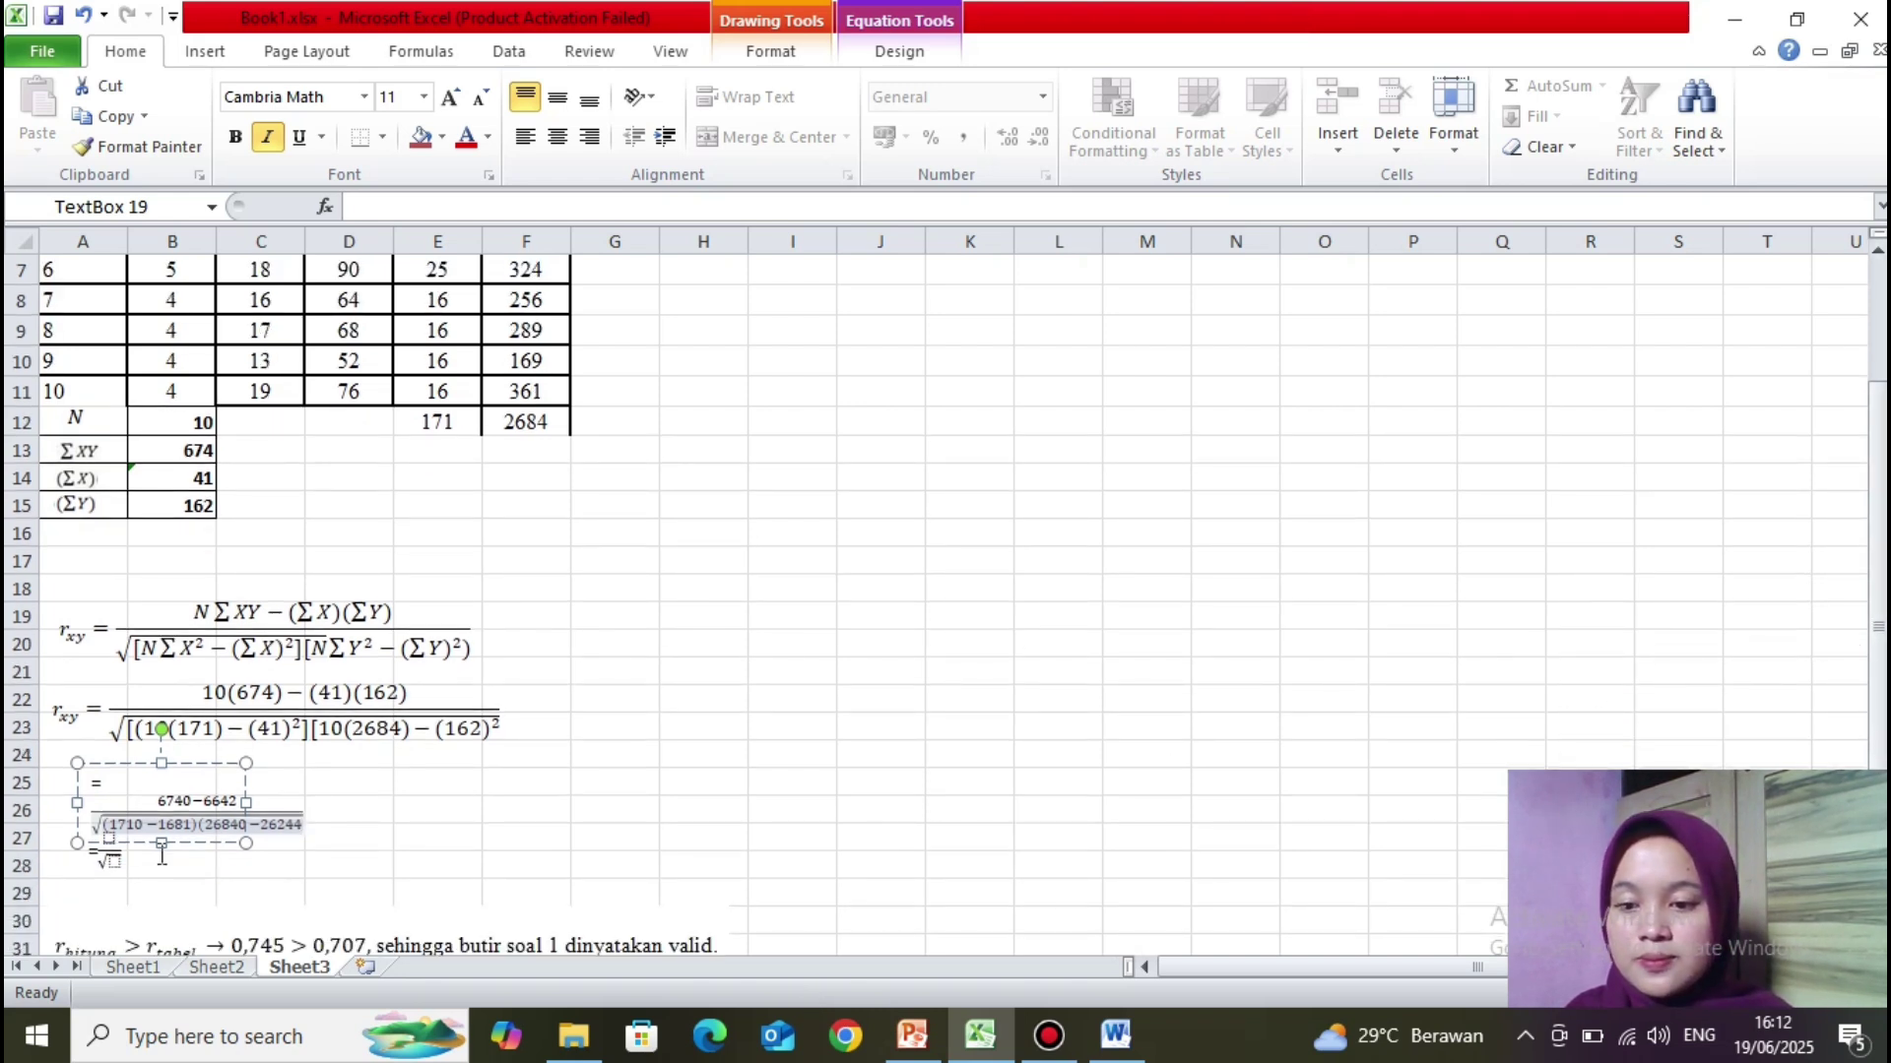
click(114, 867)
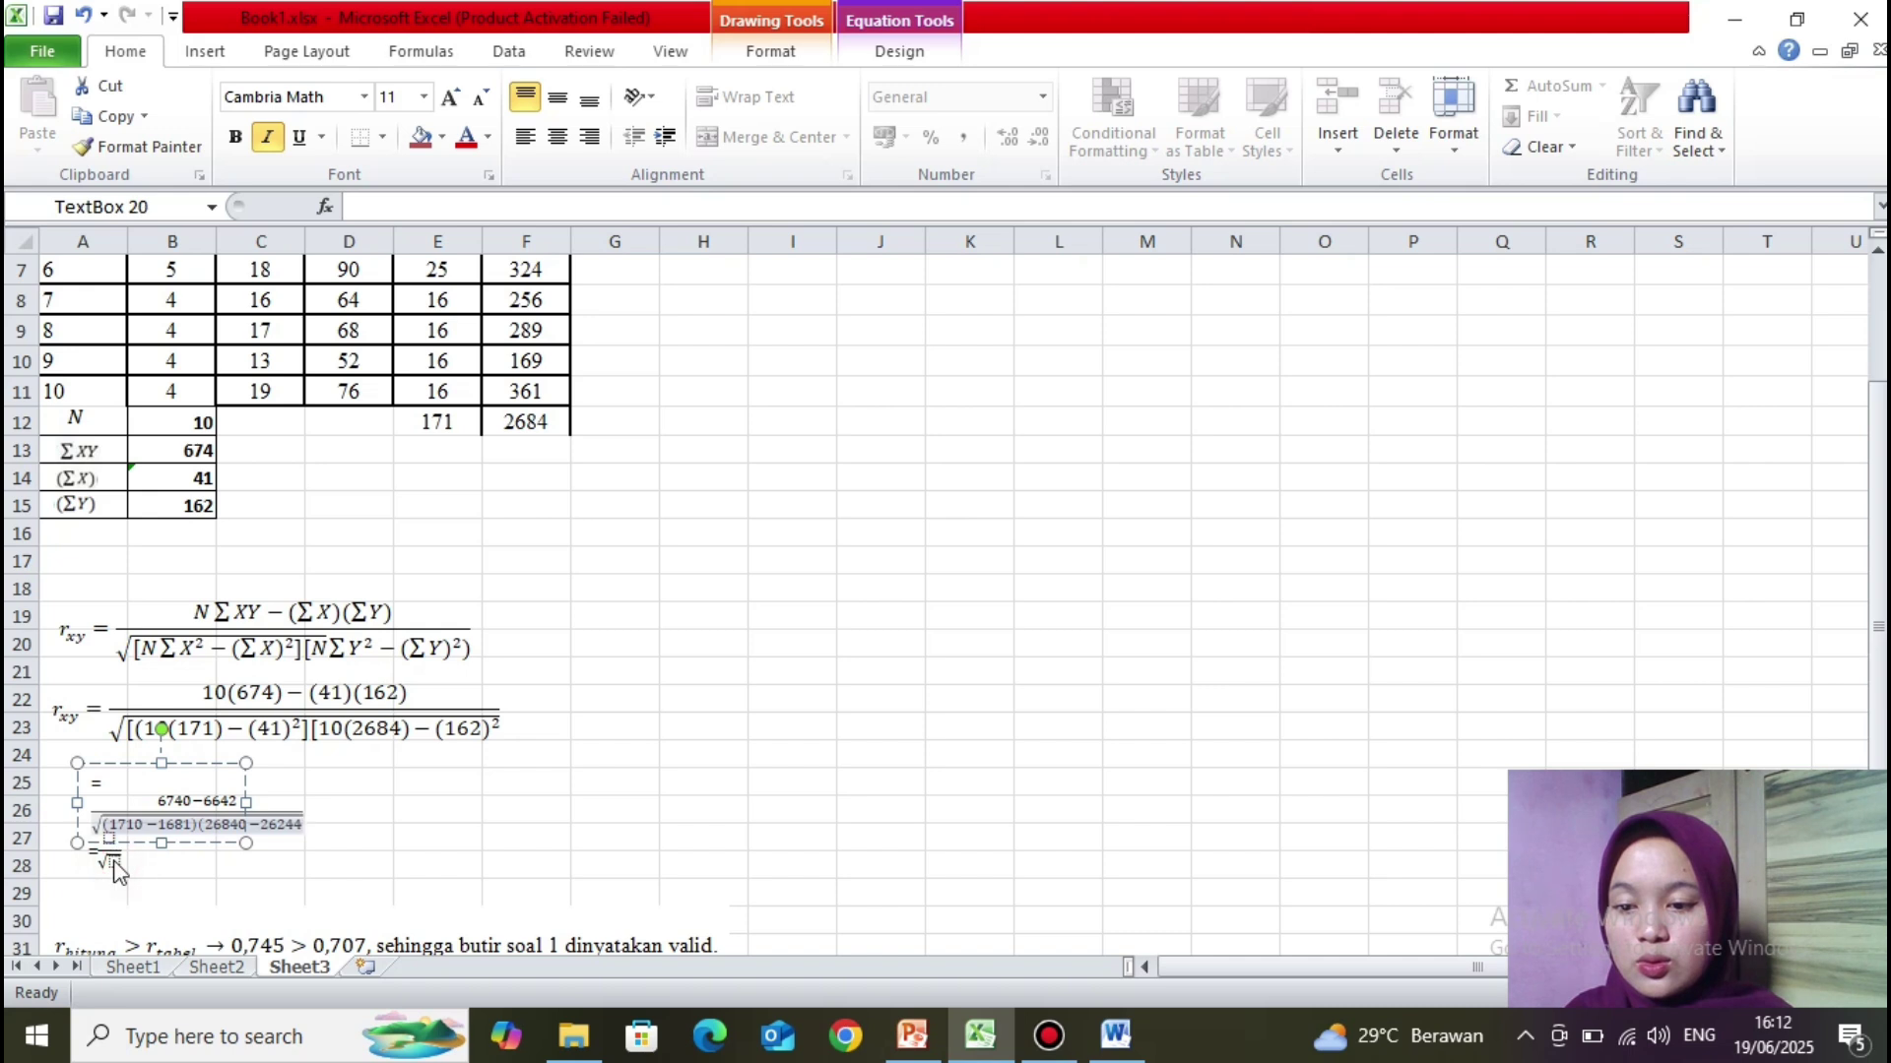
click(114, 867)
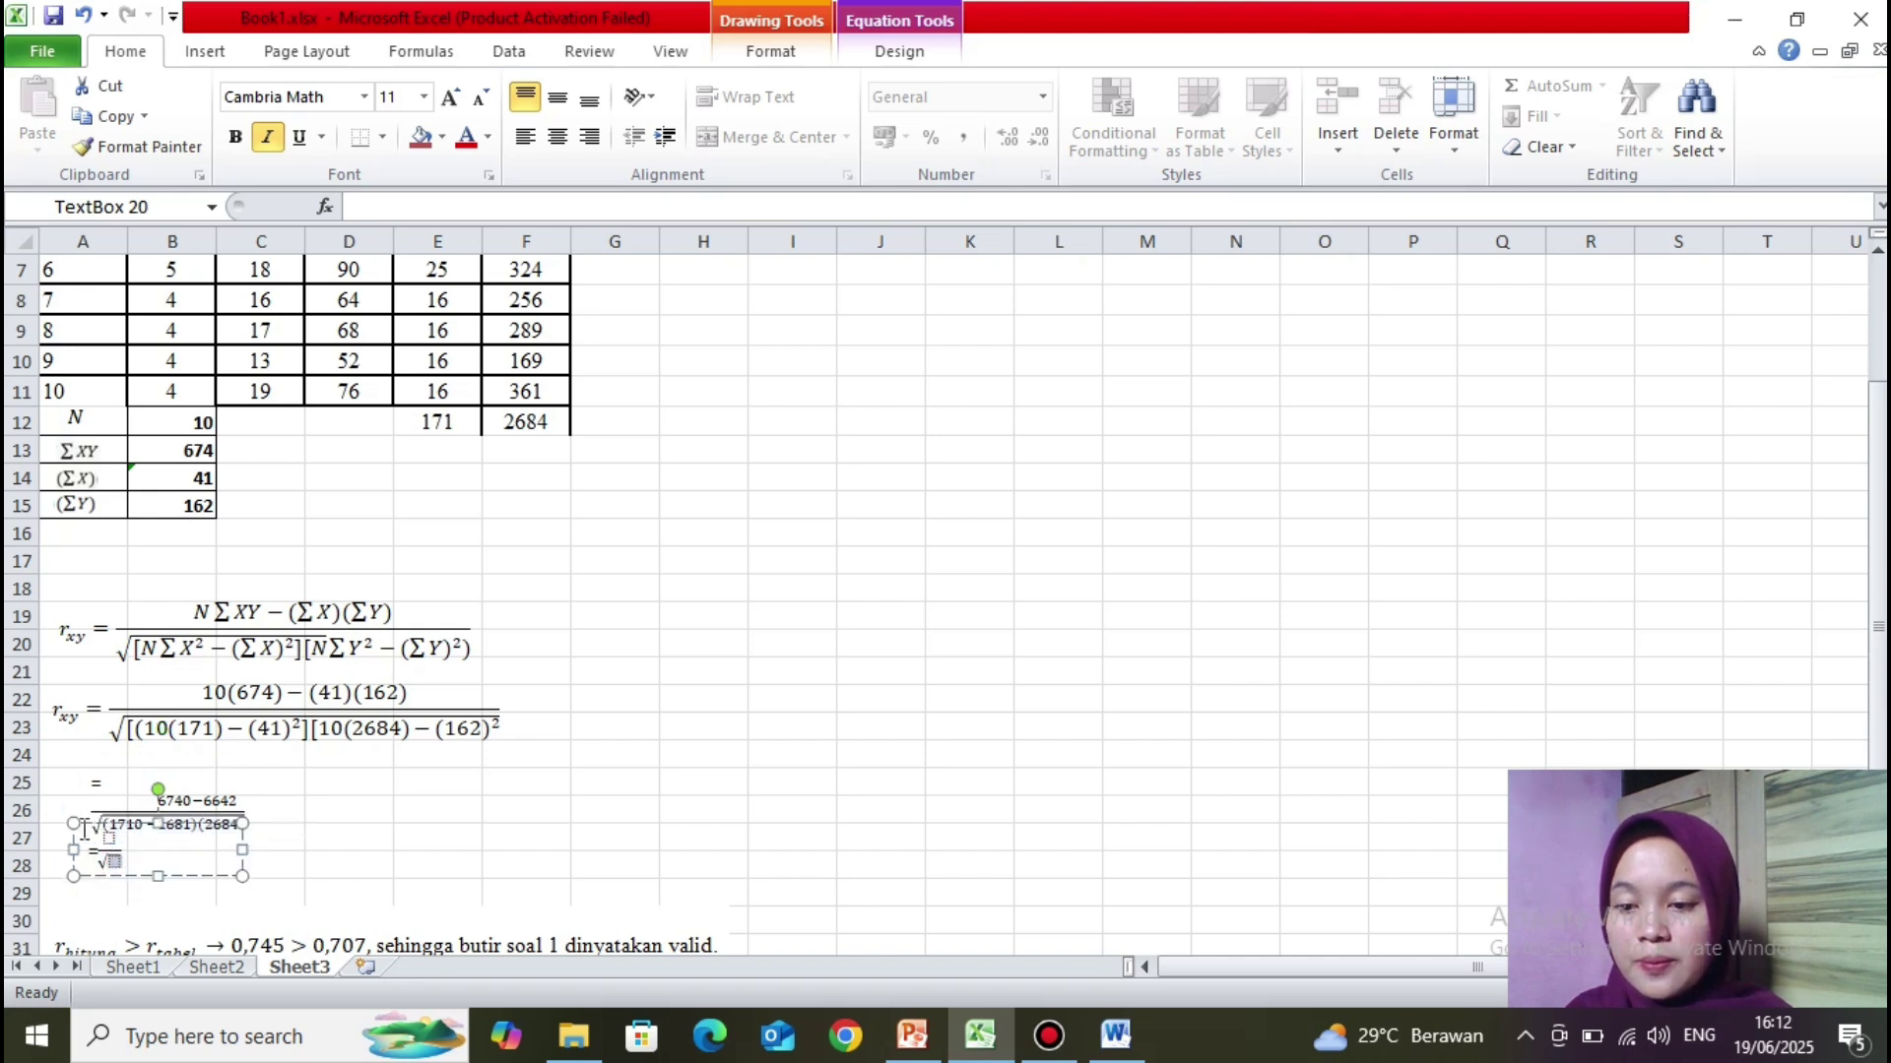
drag(74, 835, 85, 852)
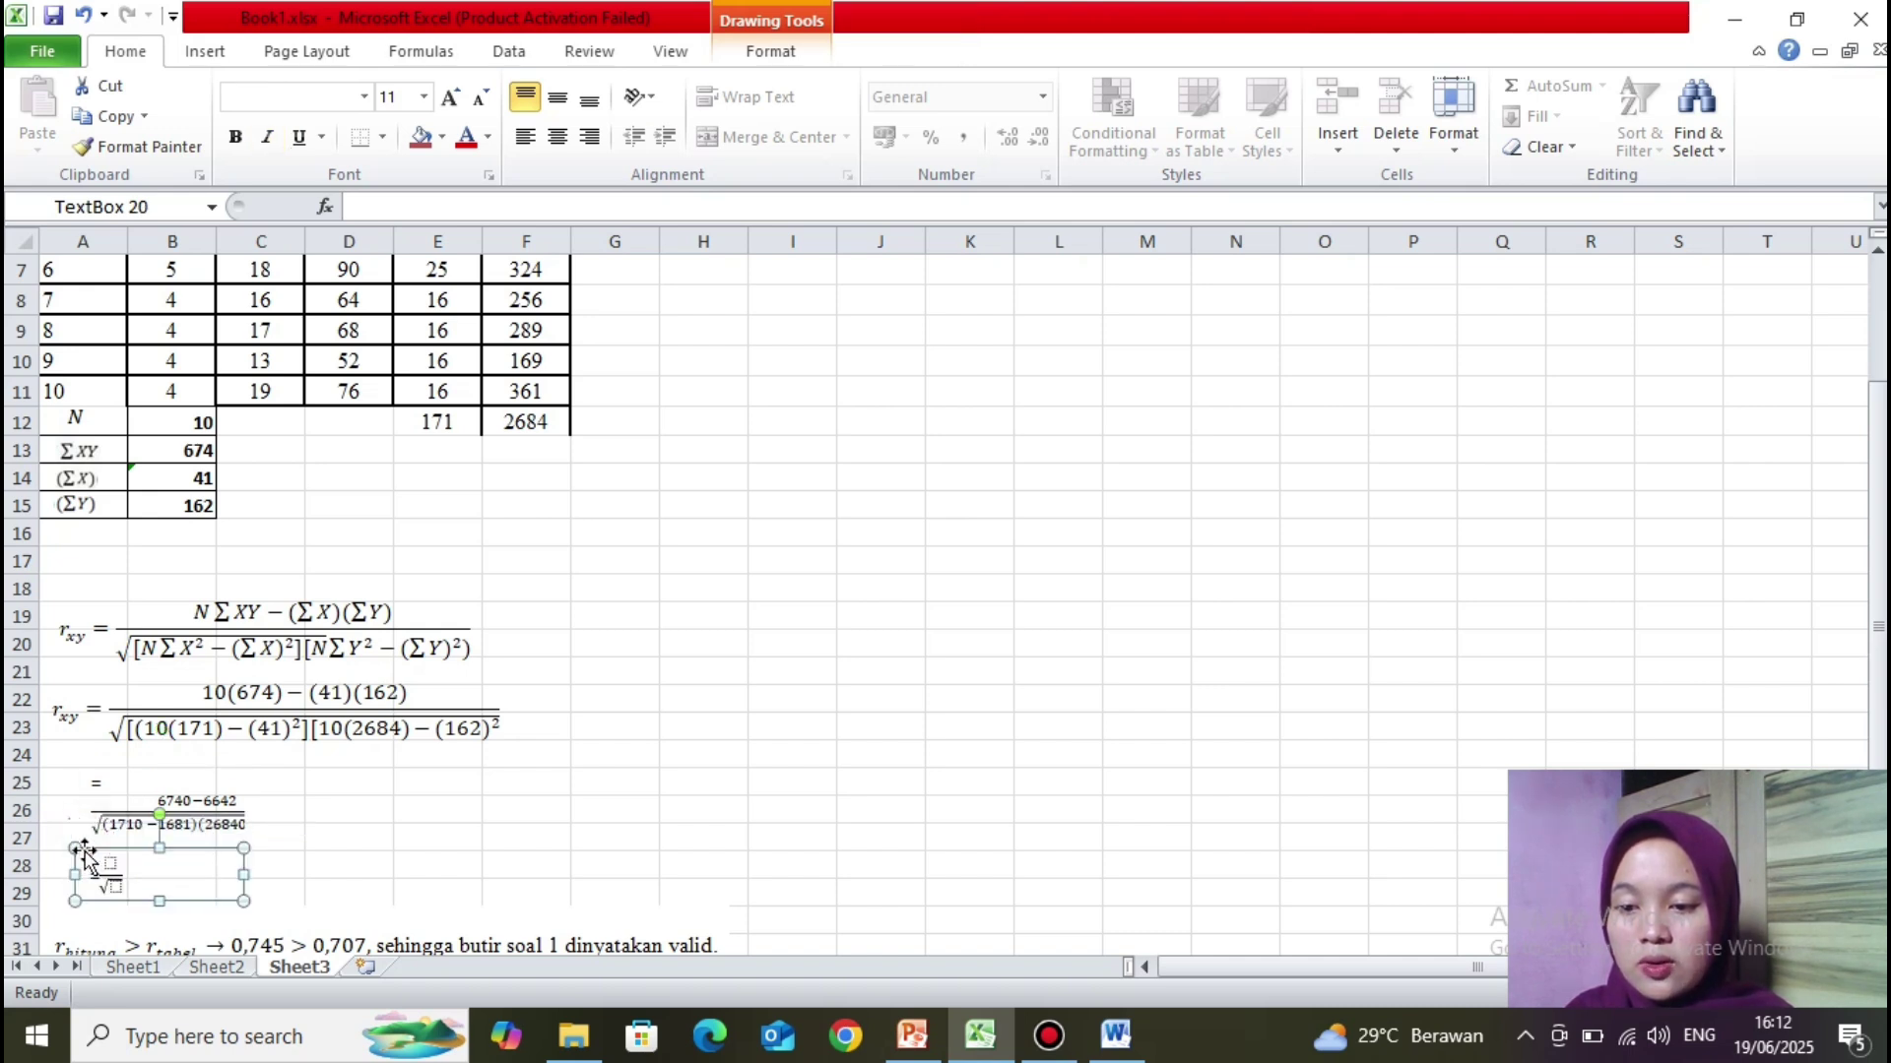
Step: Fill in 98 as the numerator of the blank fraction and 29 under the square root in its denominator
click(110, 861)
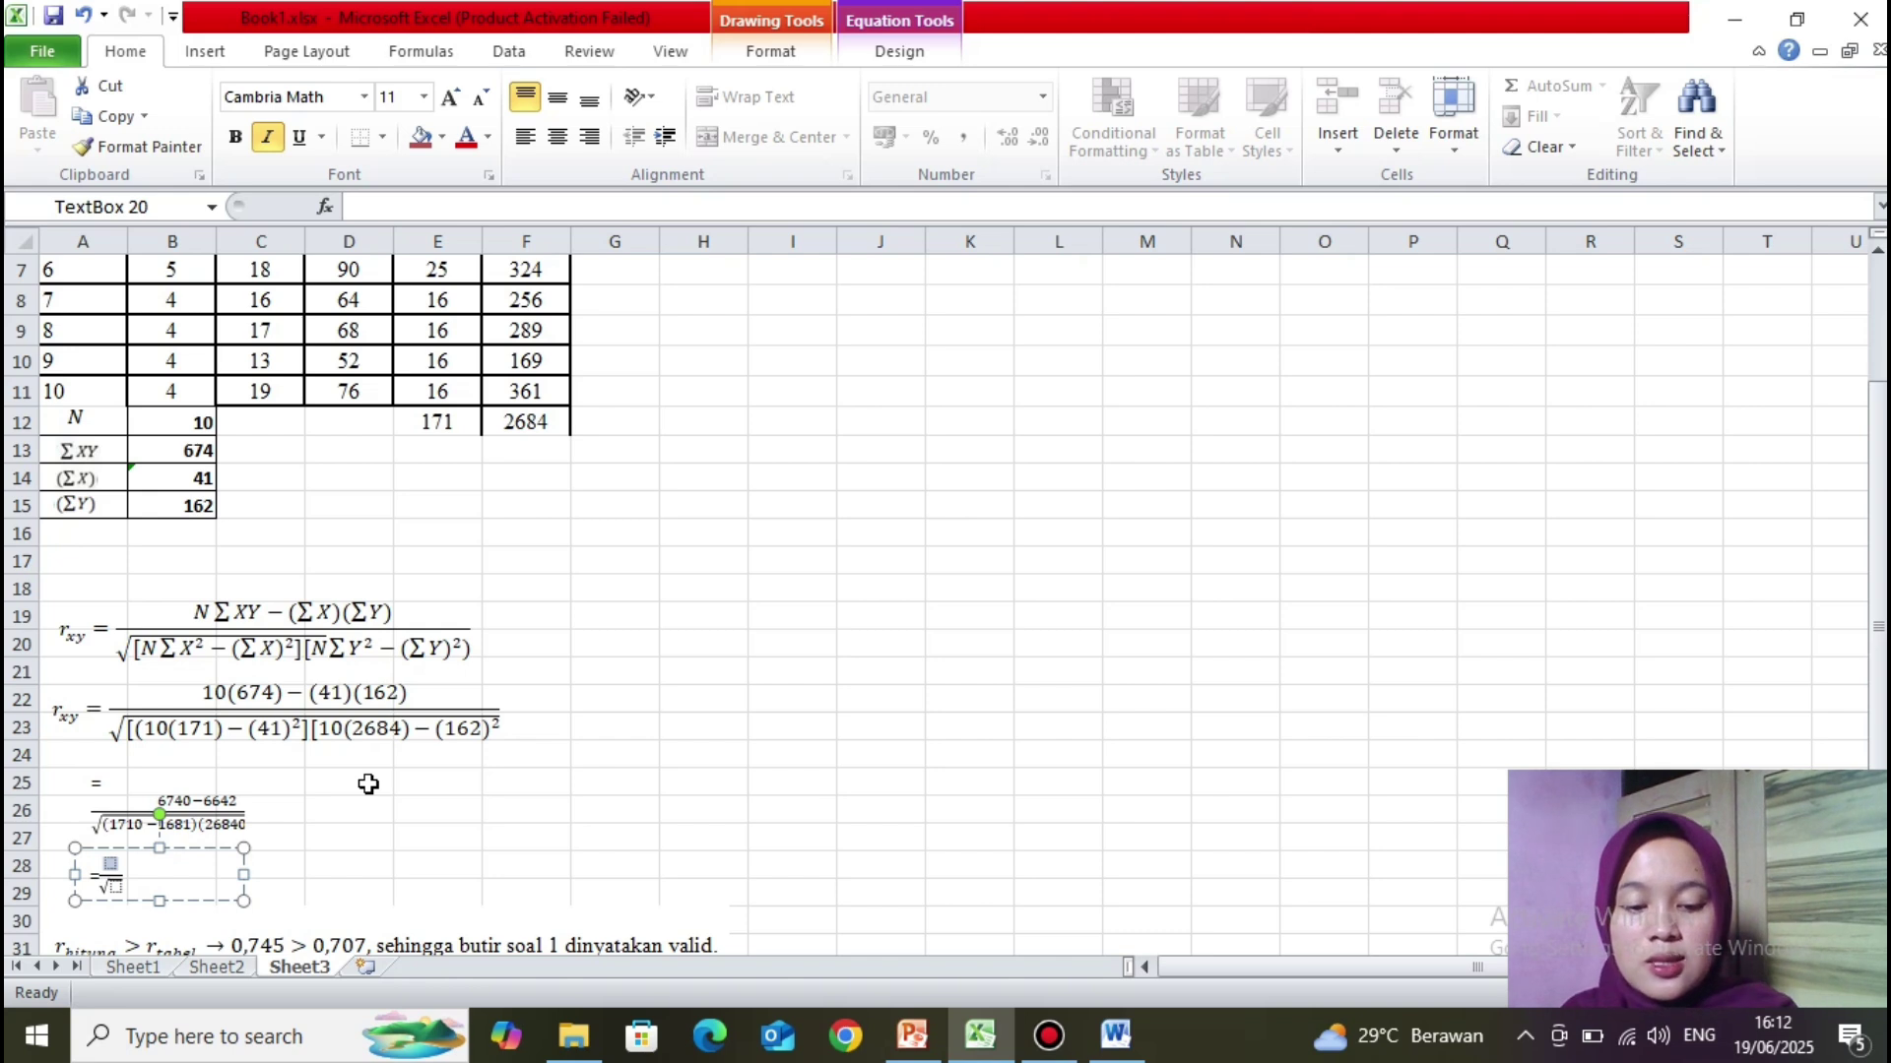
text(98)
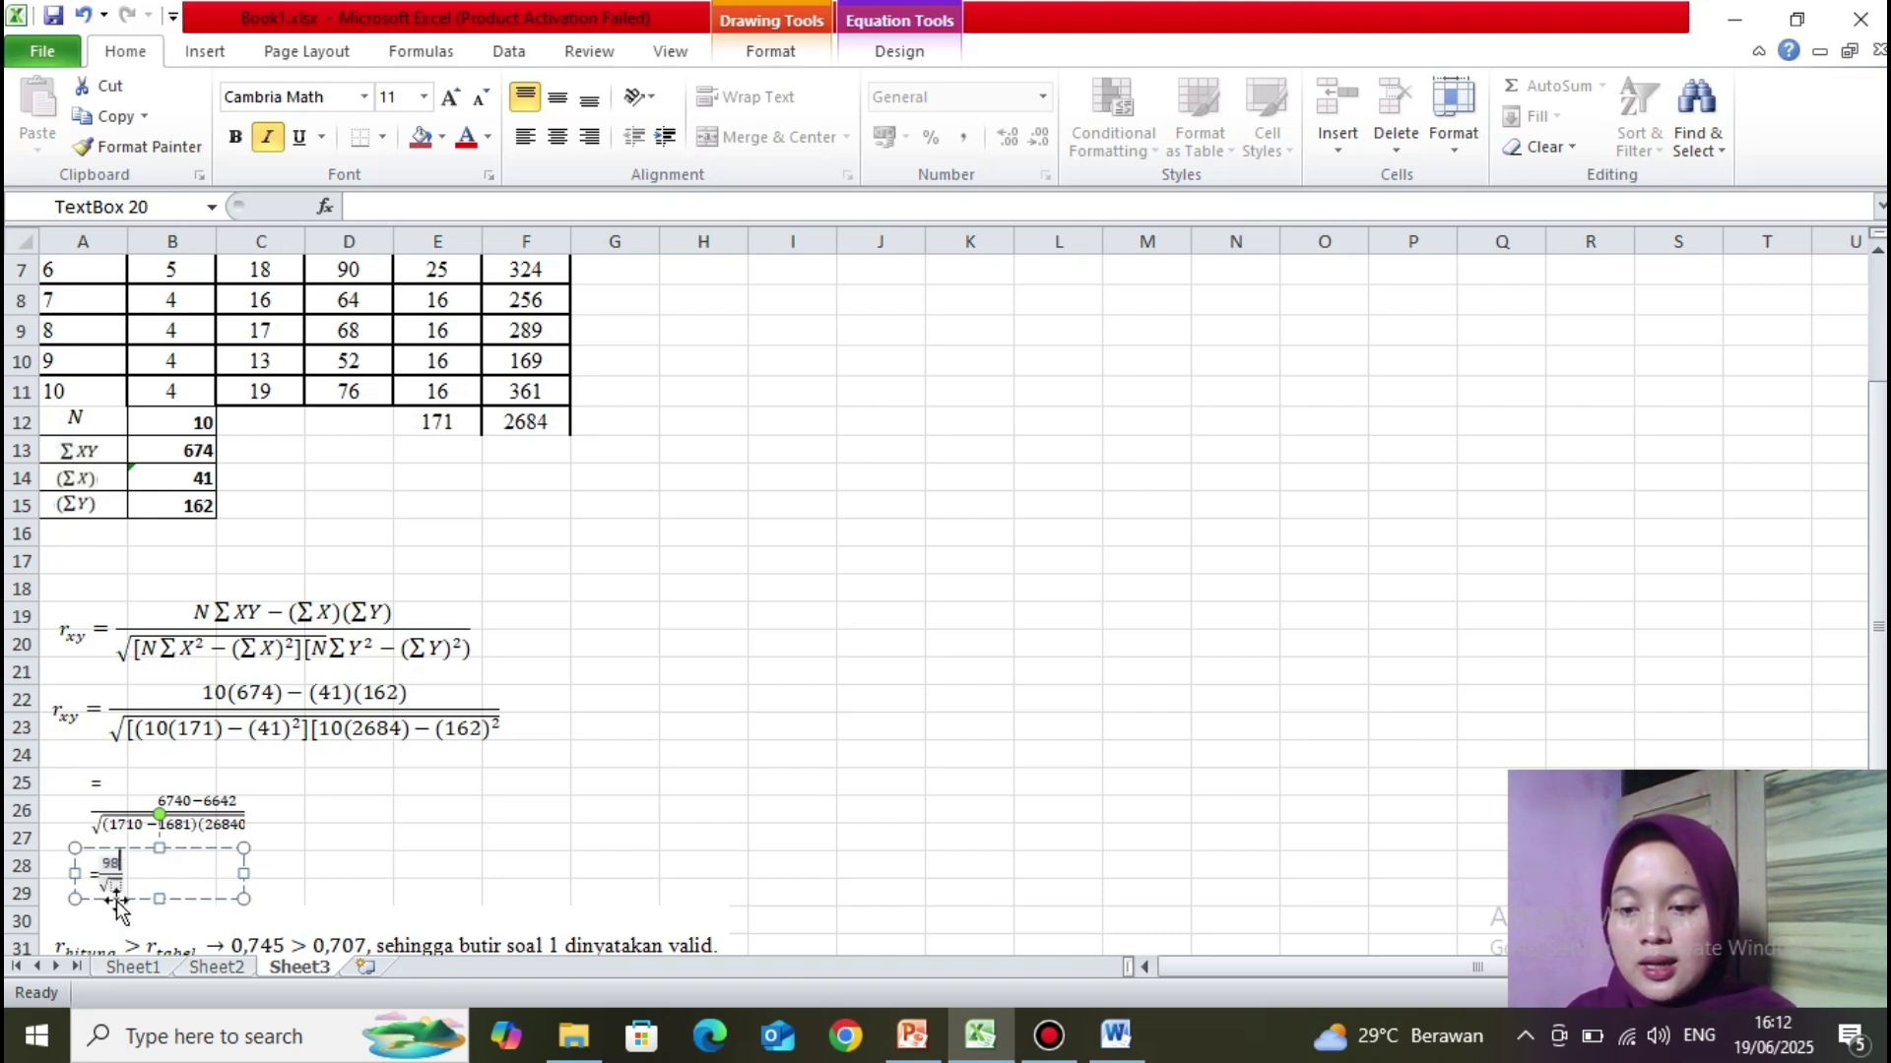
click(115, 884)
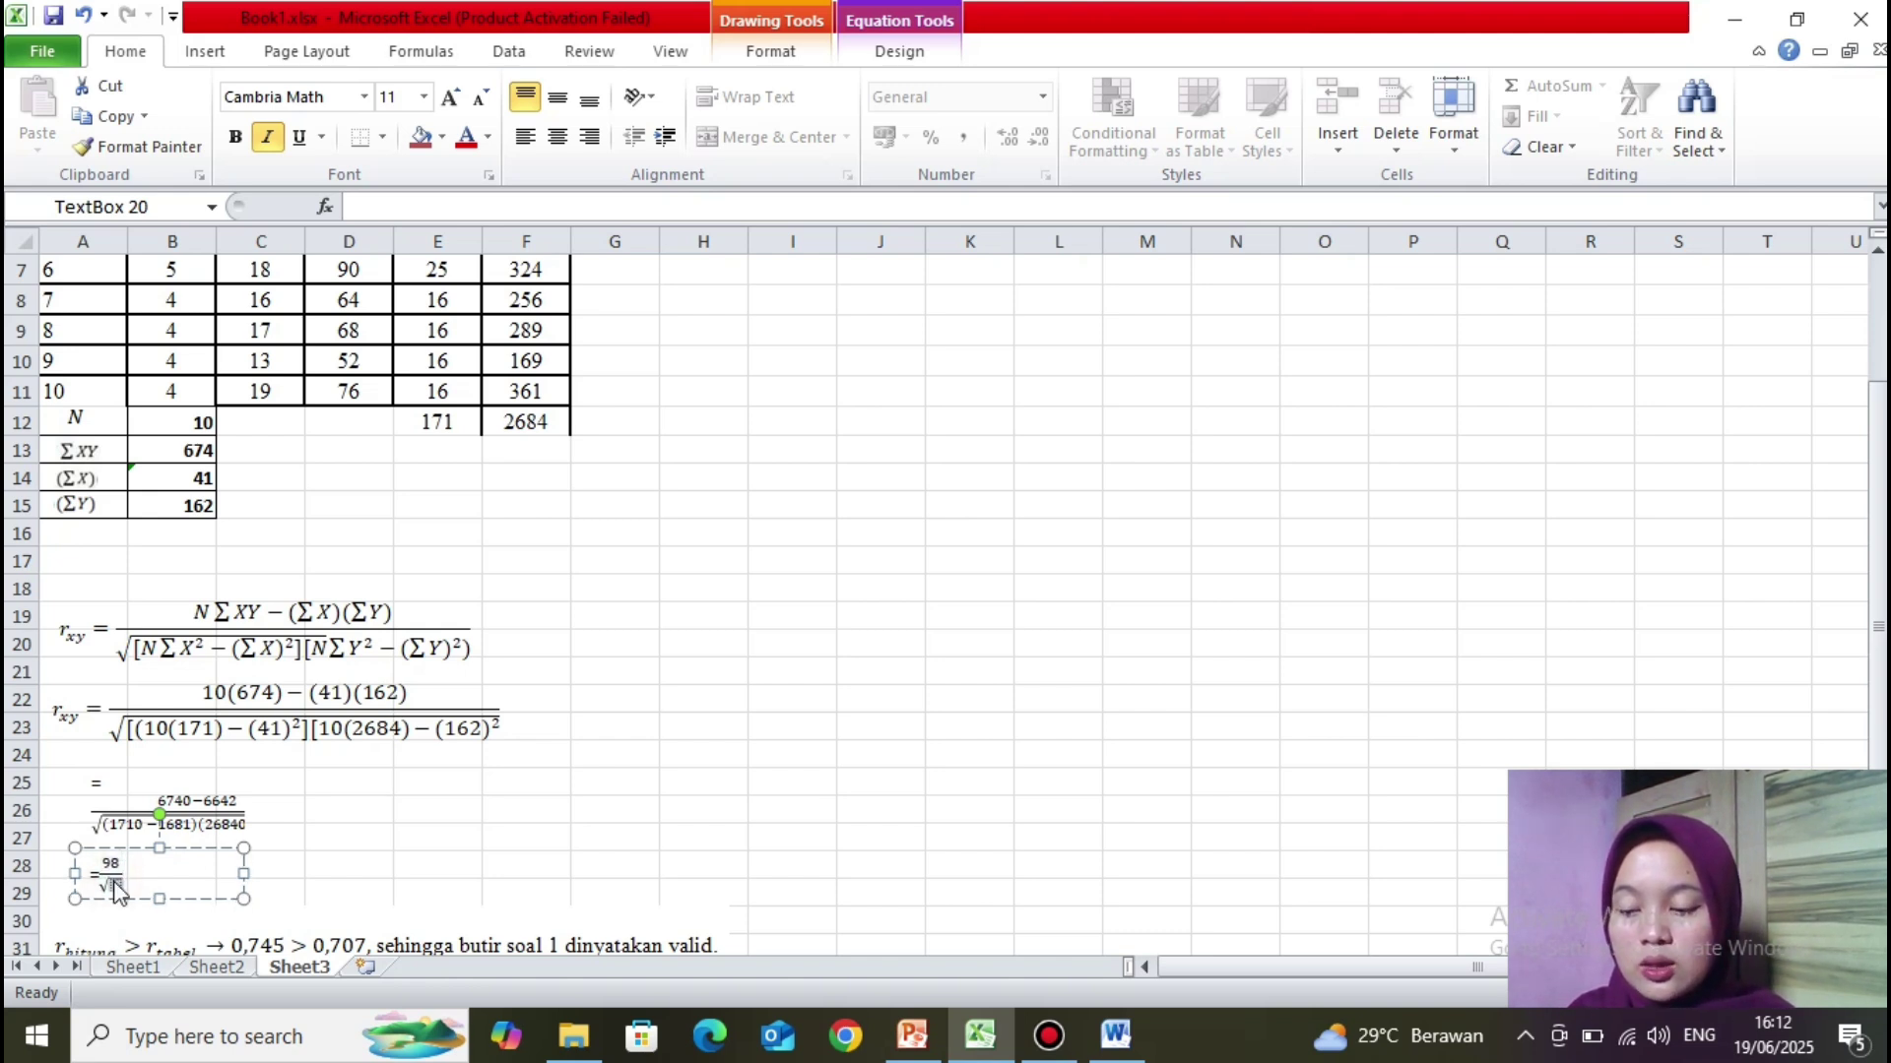
text(17)
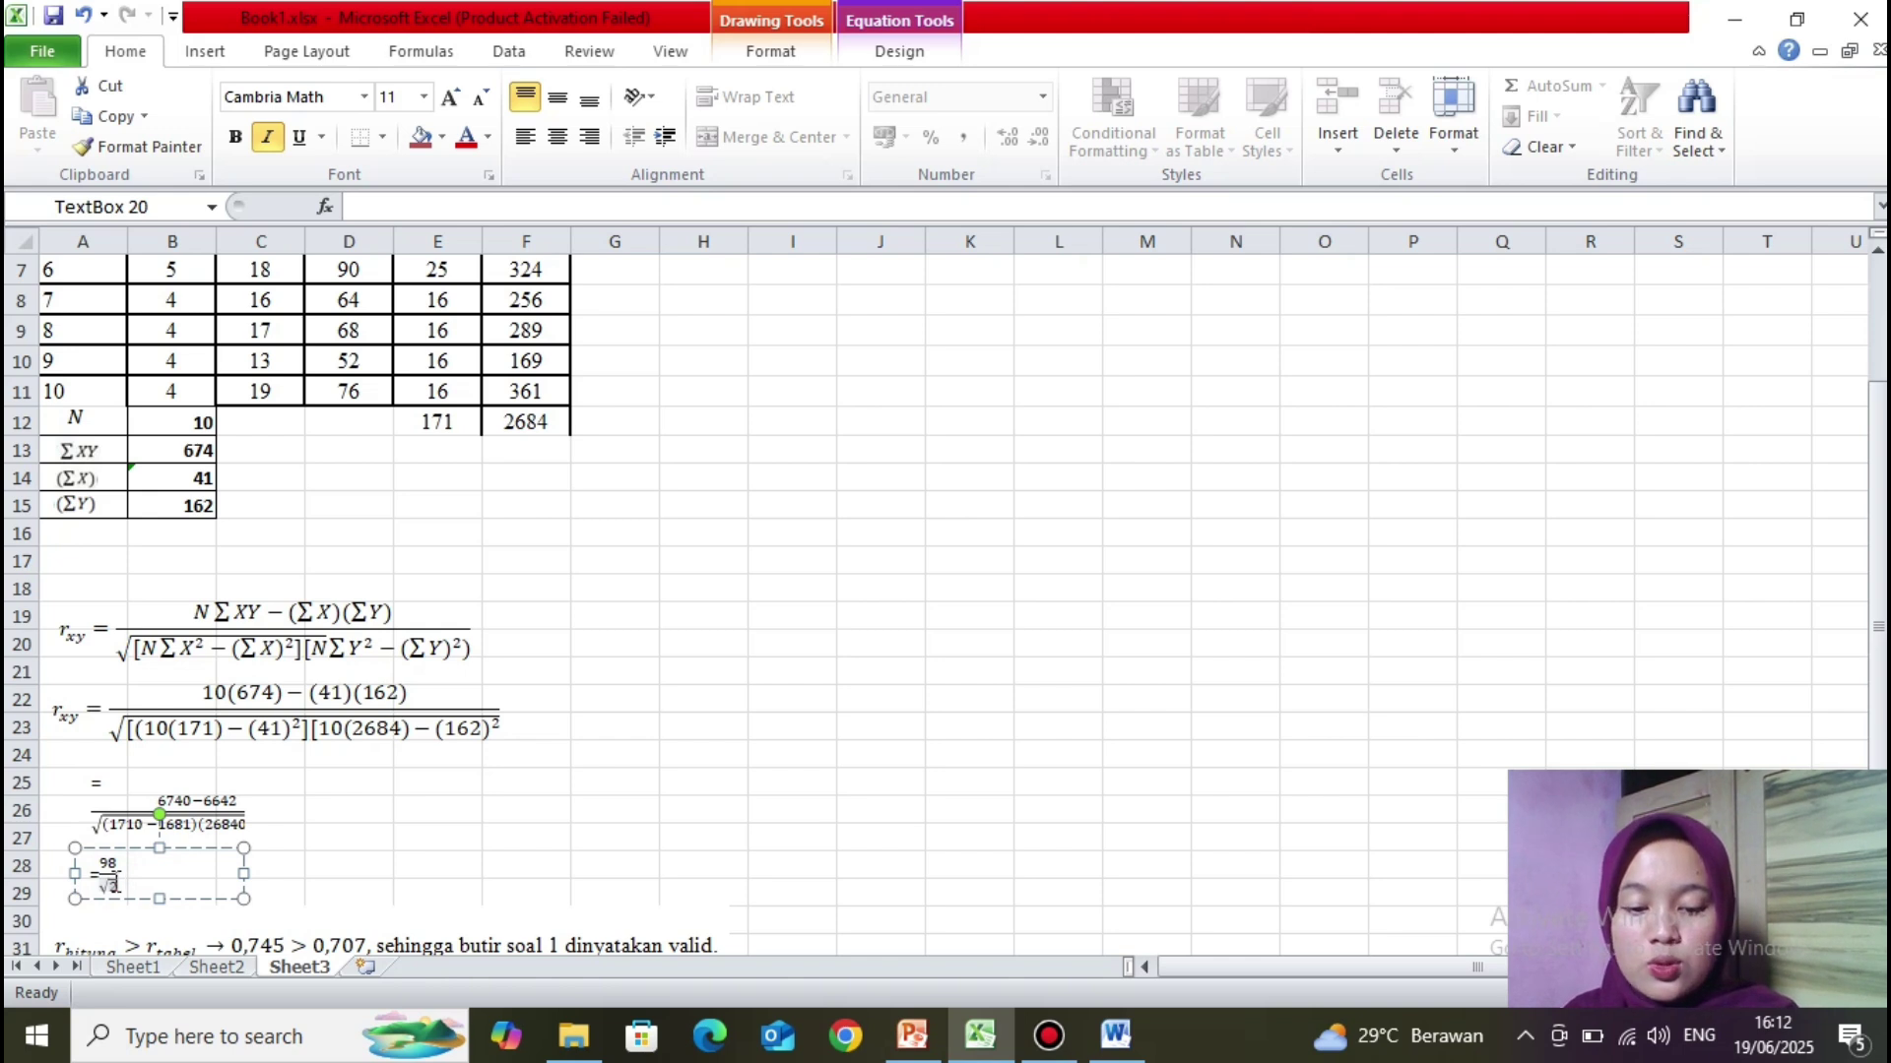
text(28)
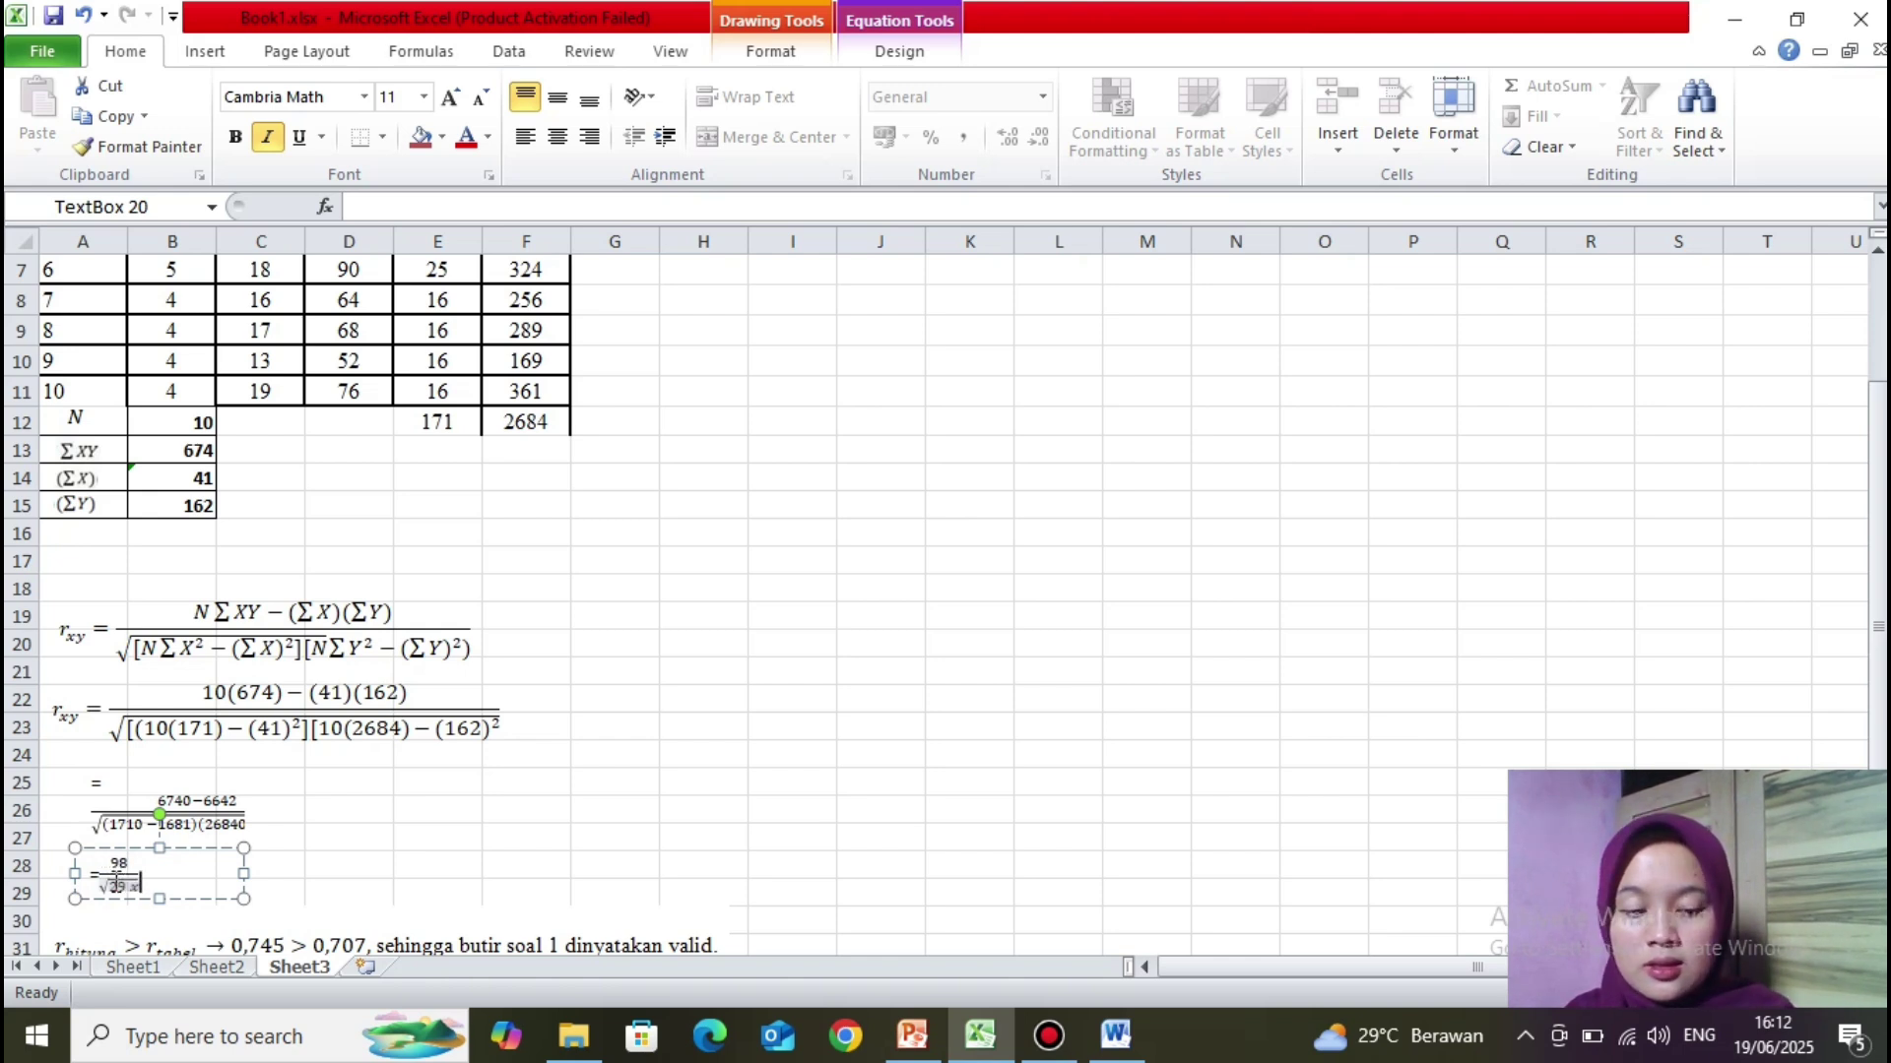
key(BackSpace)
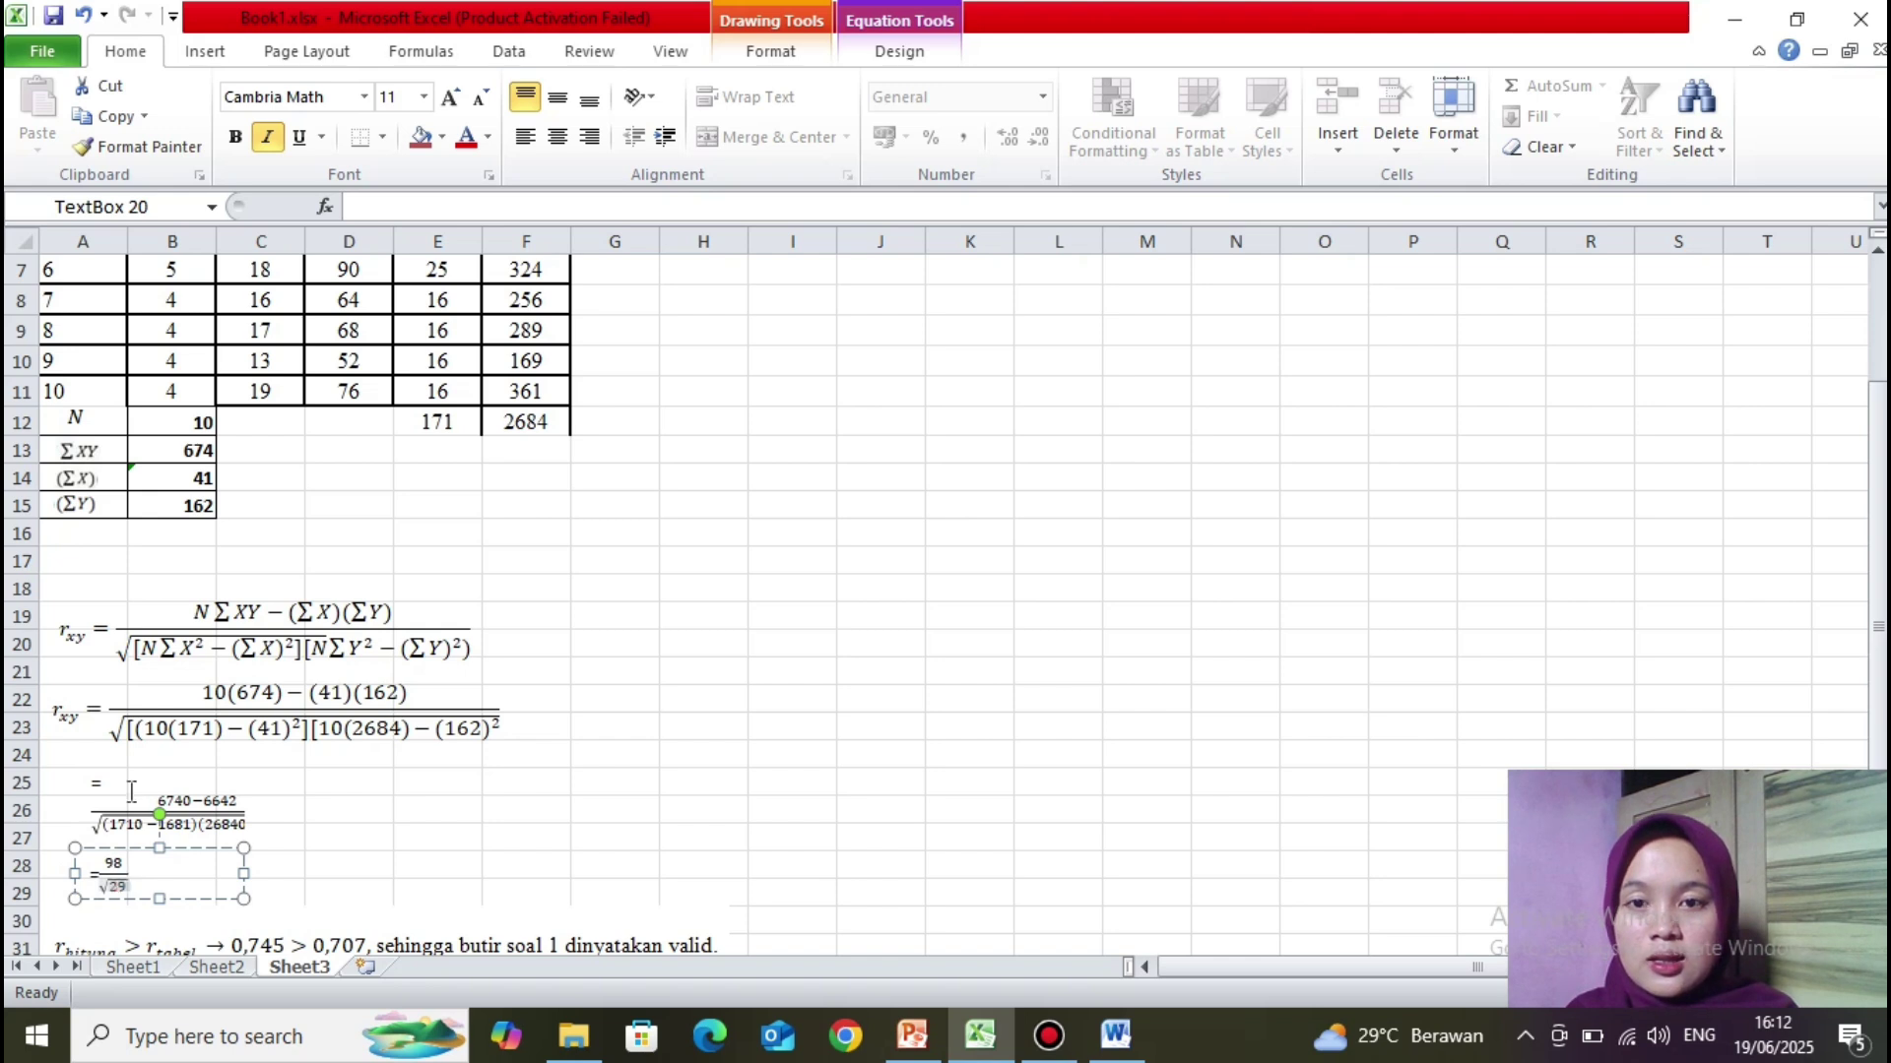
Step: Insert the multiplication sign symbol after 29 under the square root and complete the product with 596
click(203, 54)
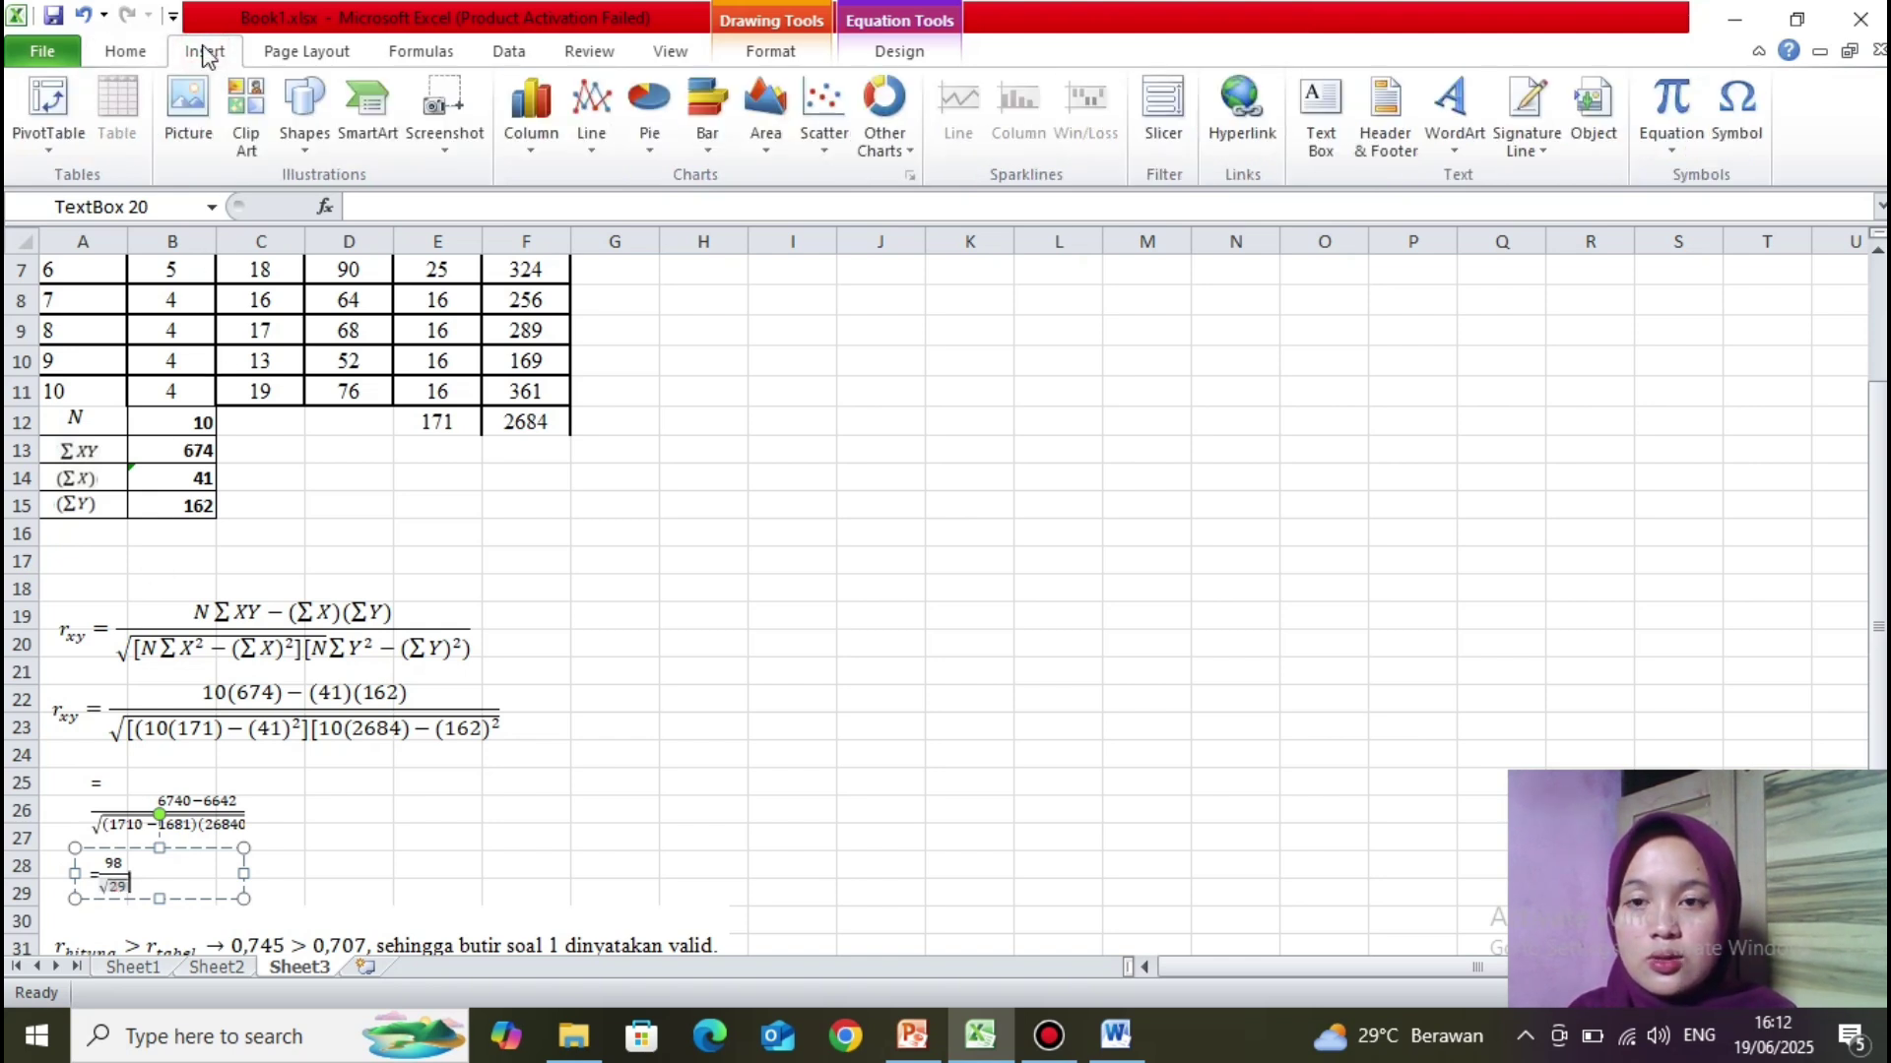
click(1663, 150)
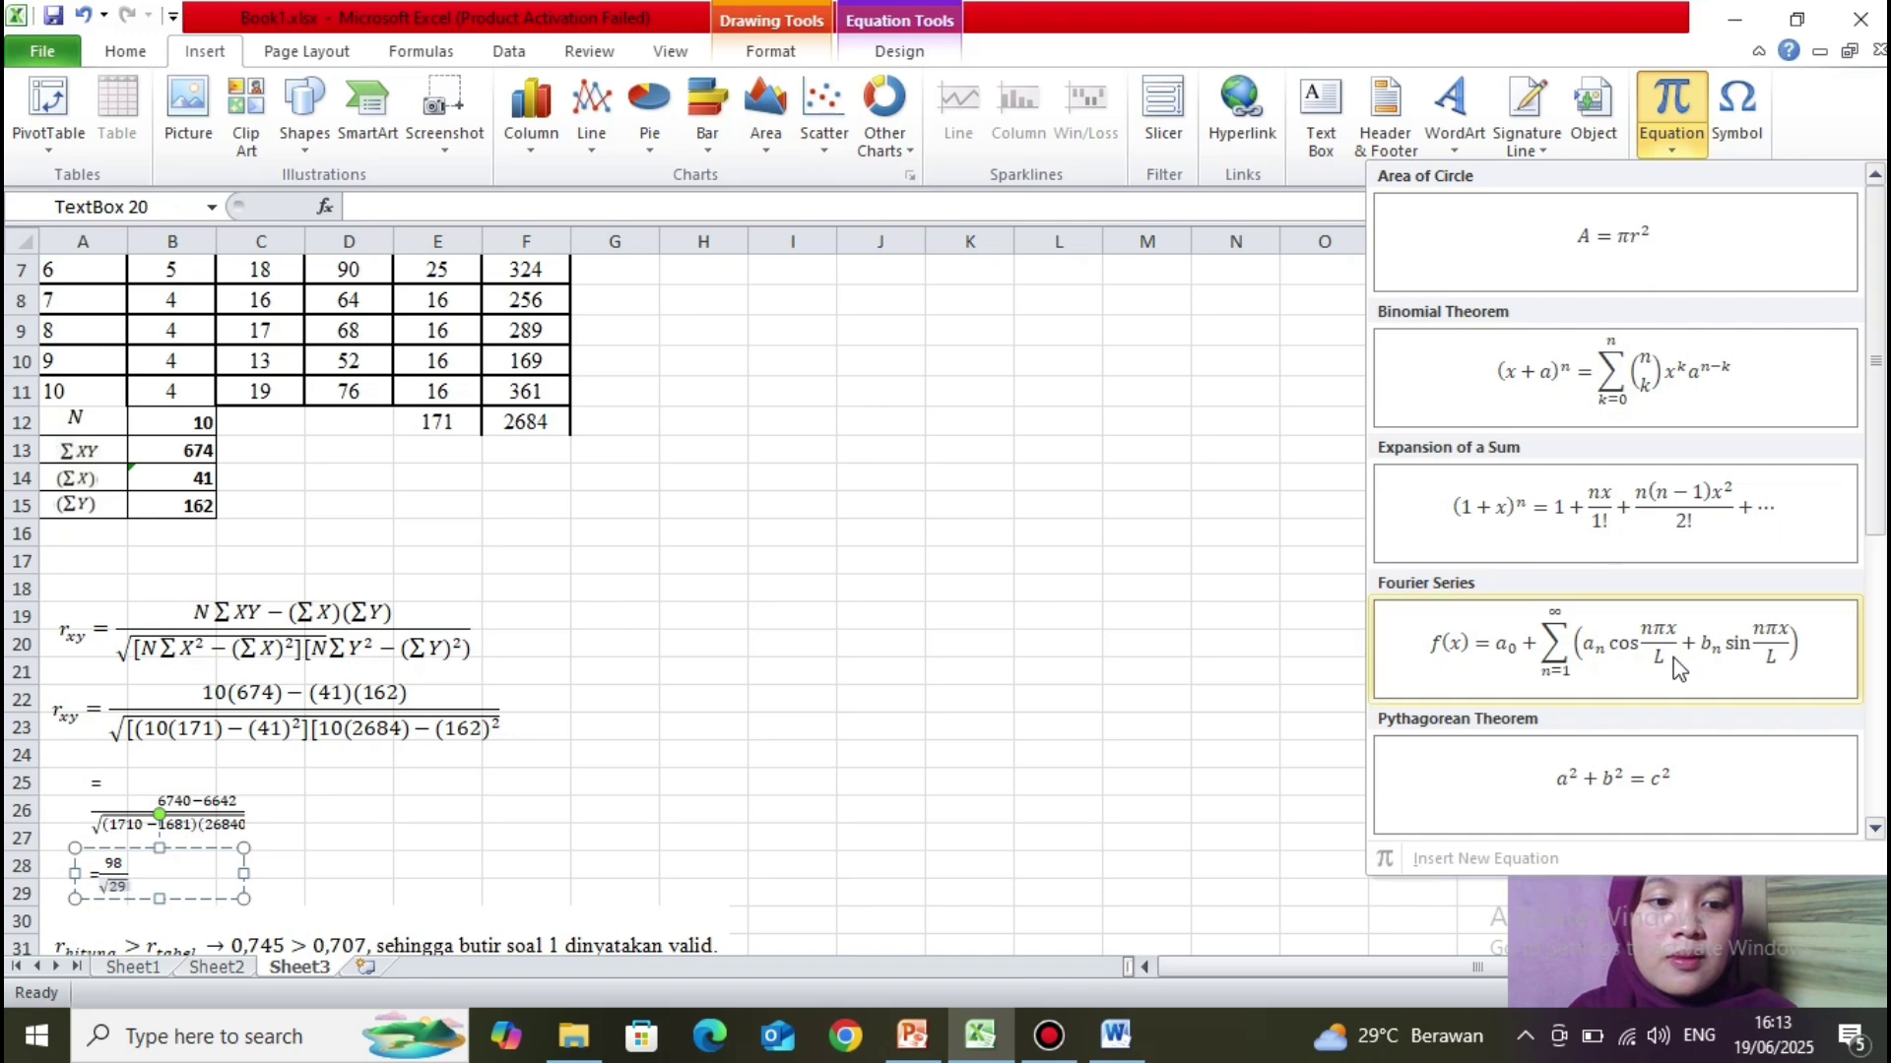
click(1754, 140)
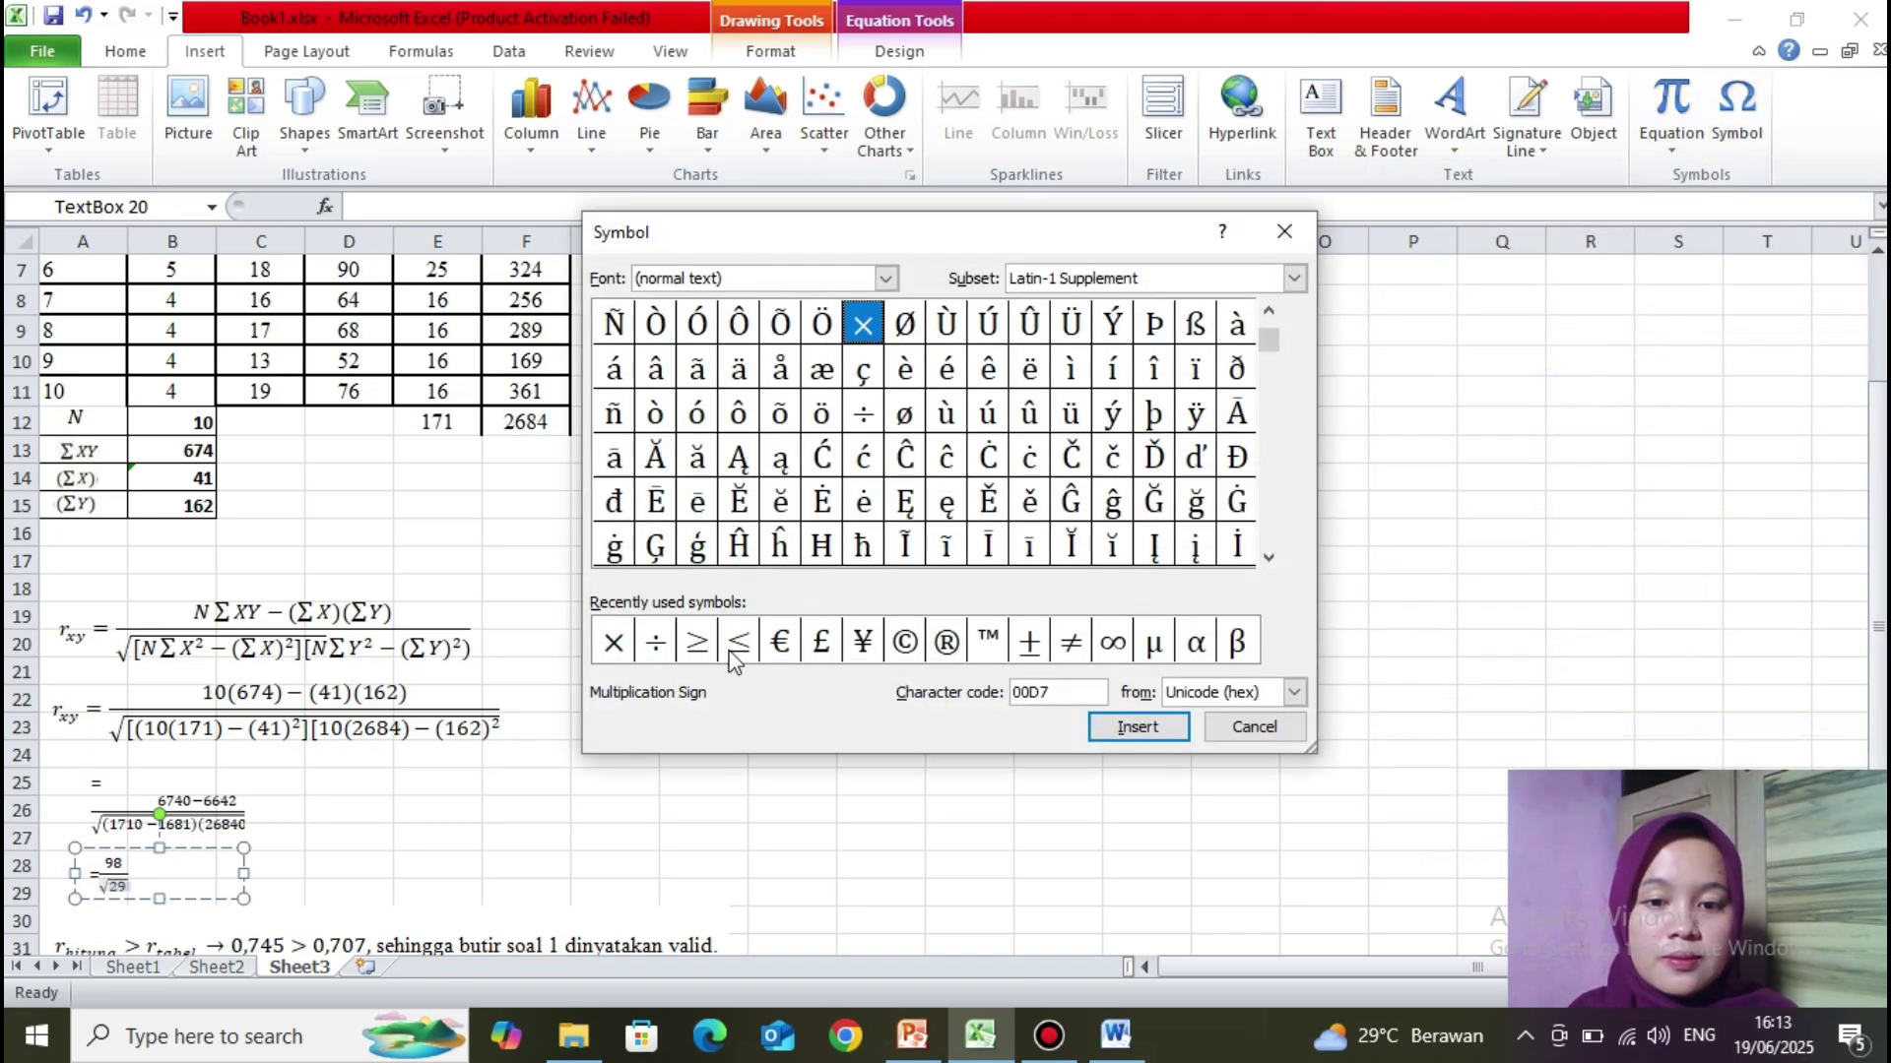
click(614, 657)
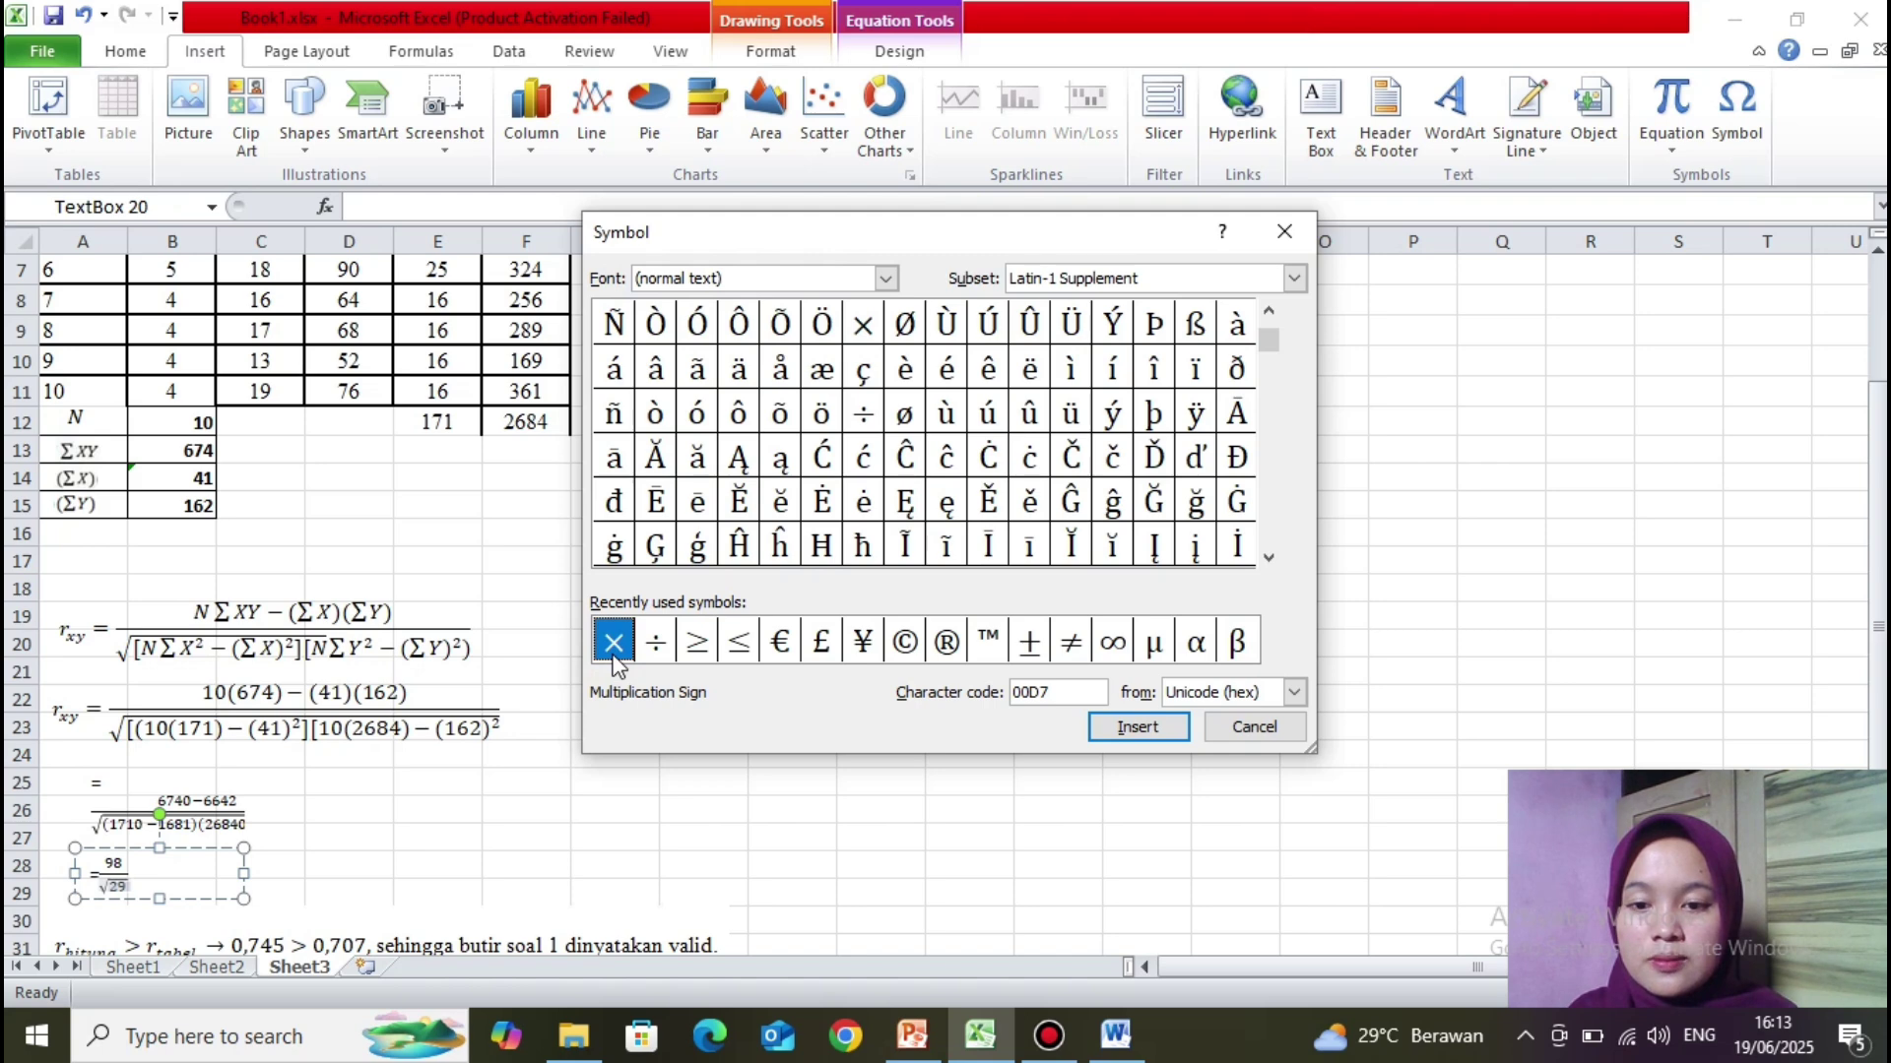
click(1137, 728)
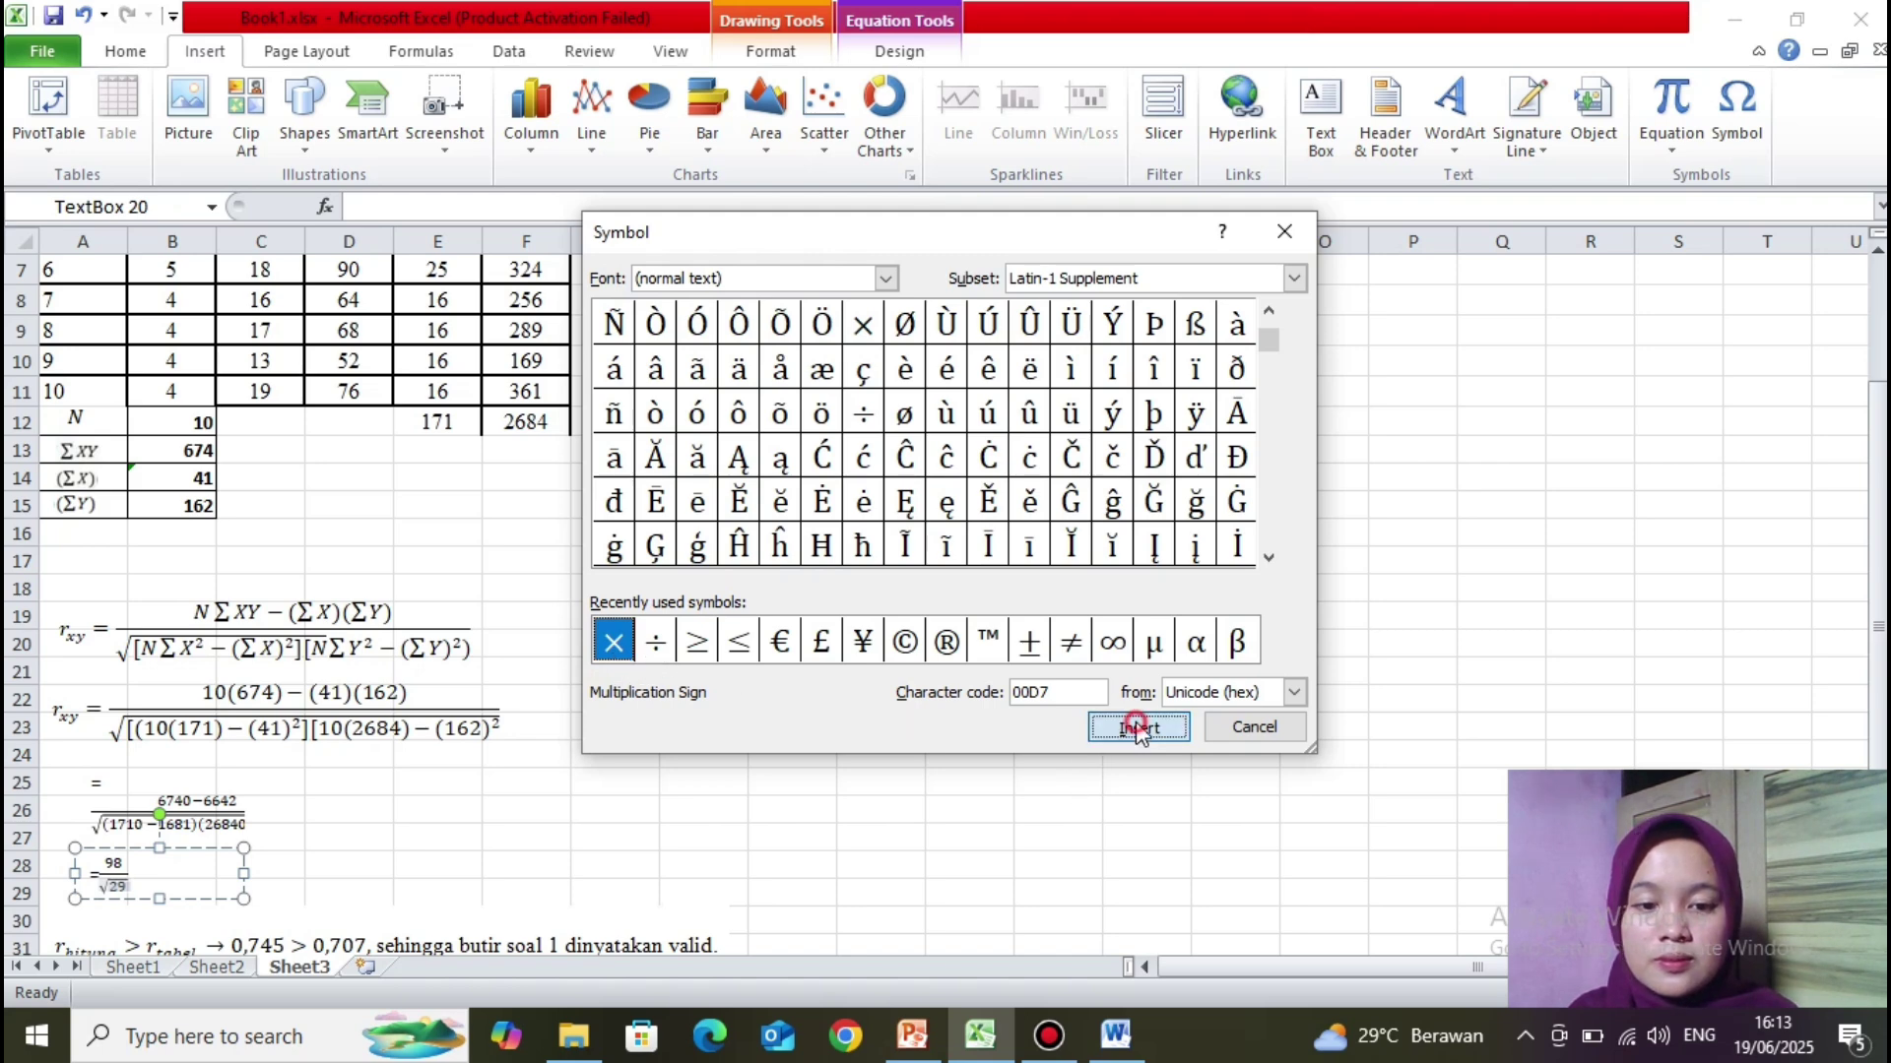
click(1286, 232)
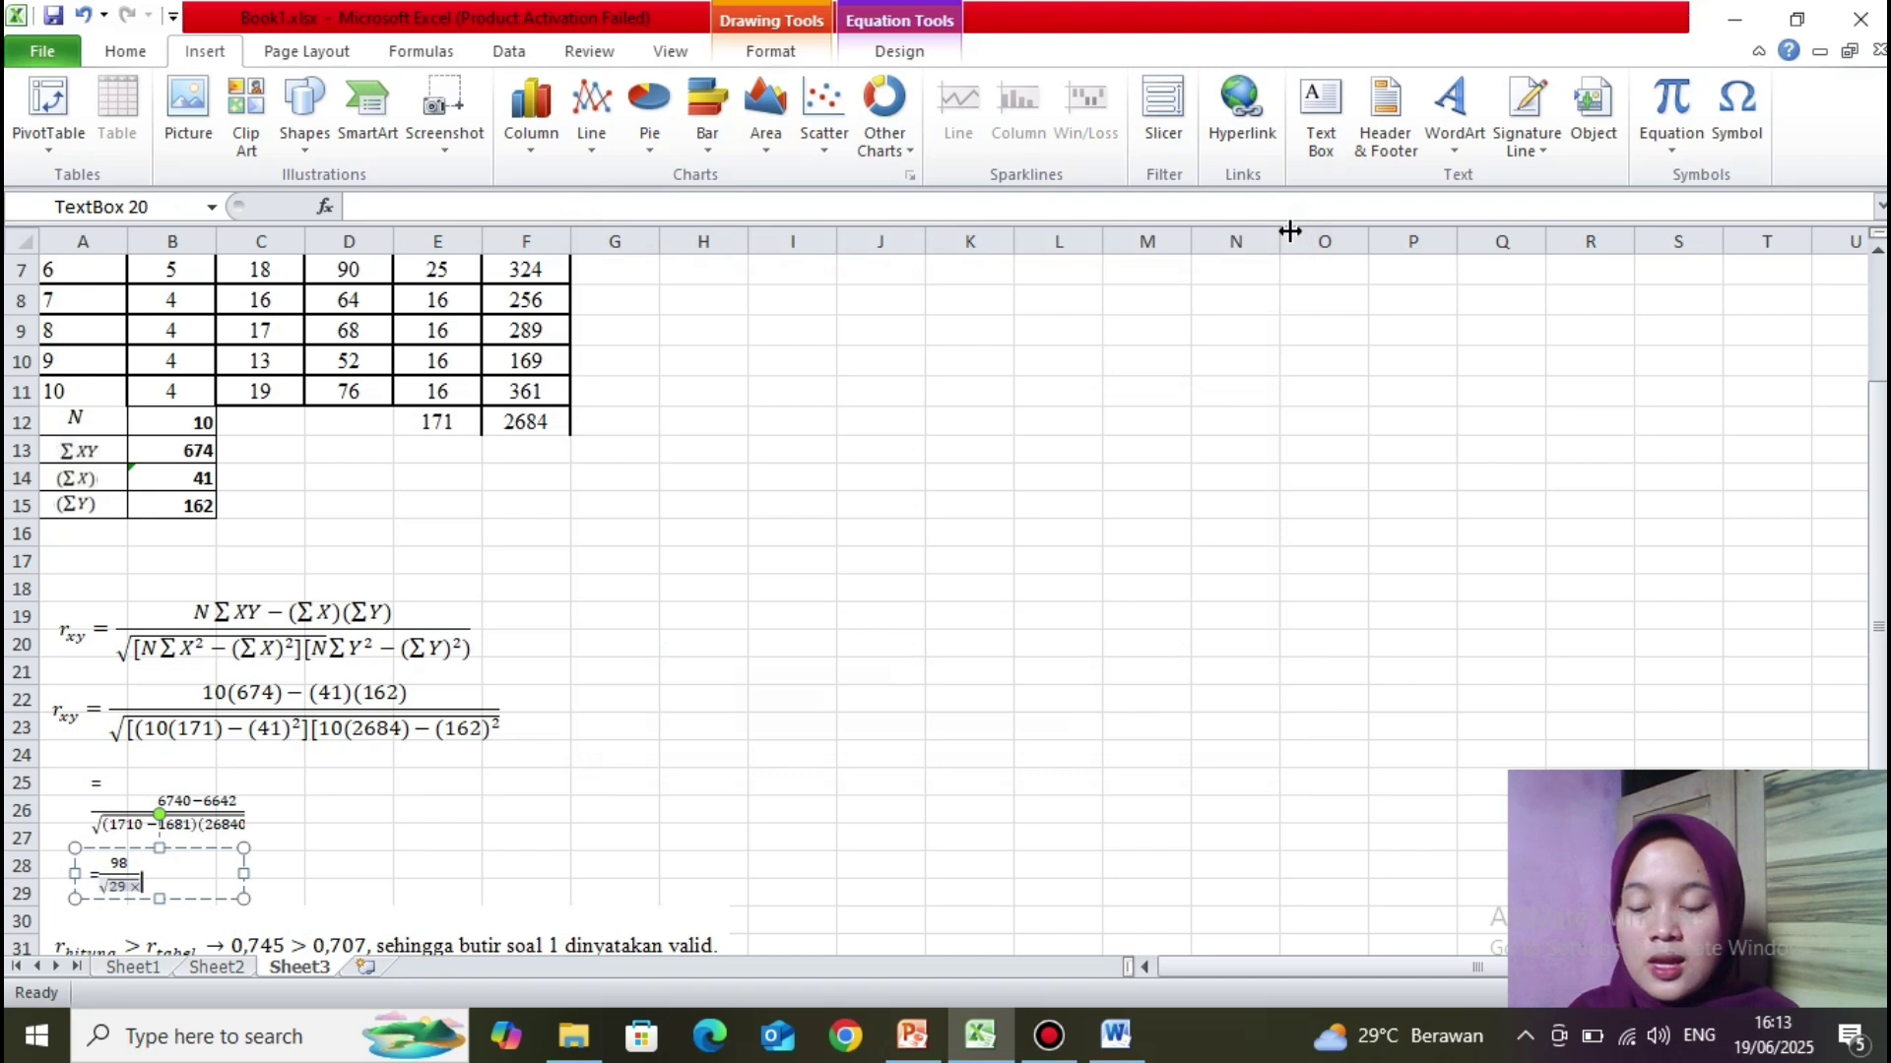
text(5)
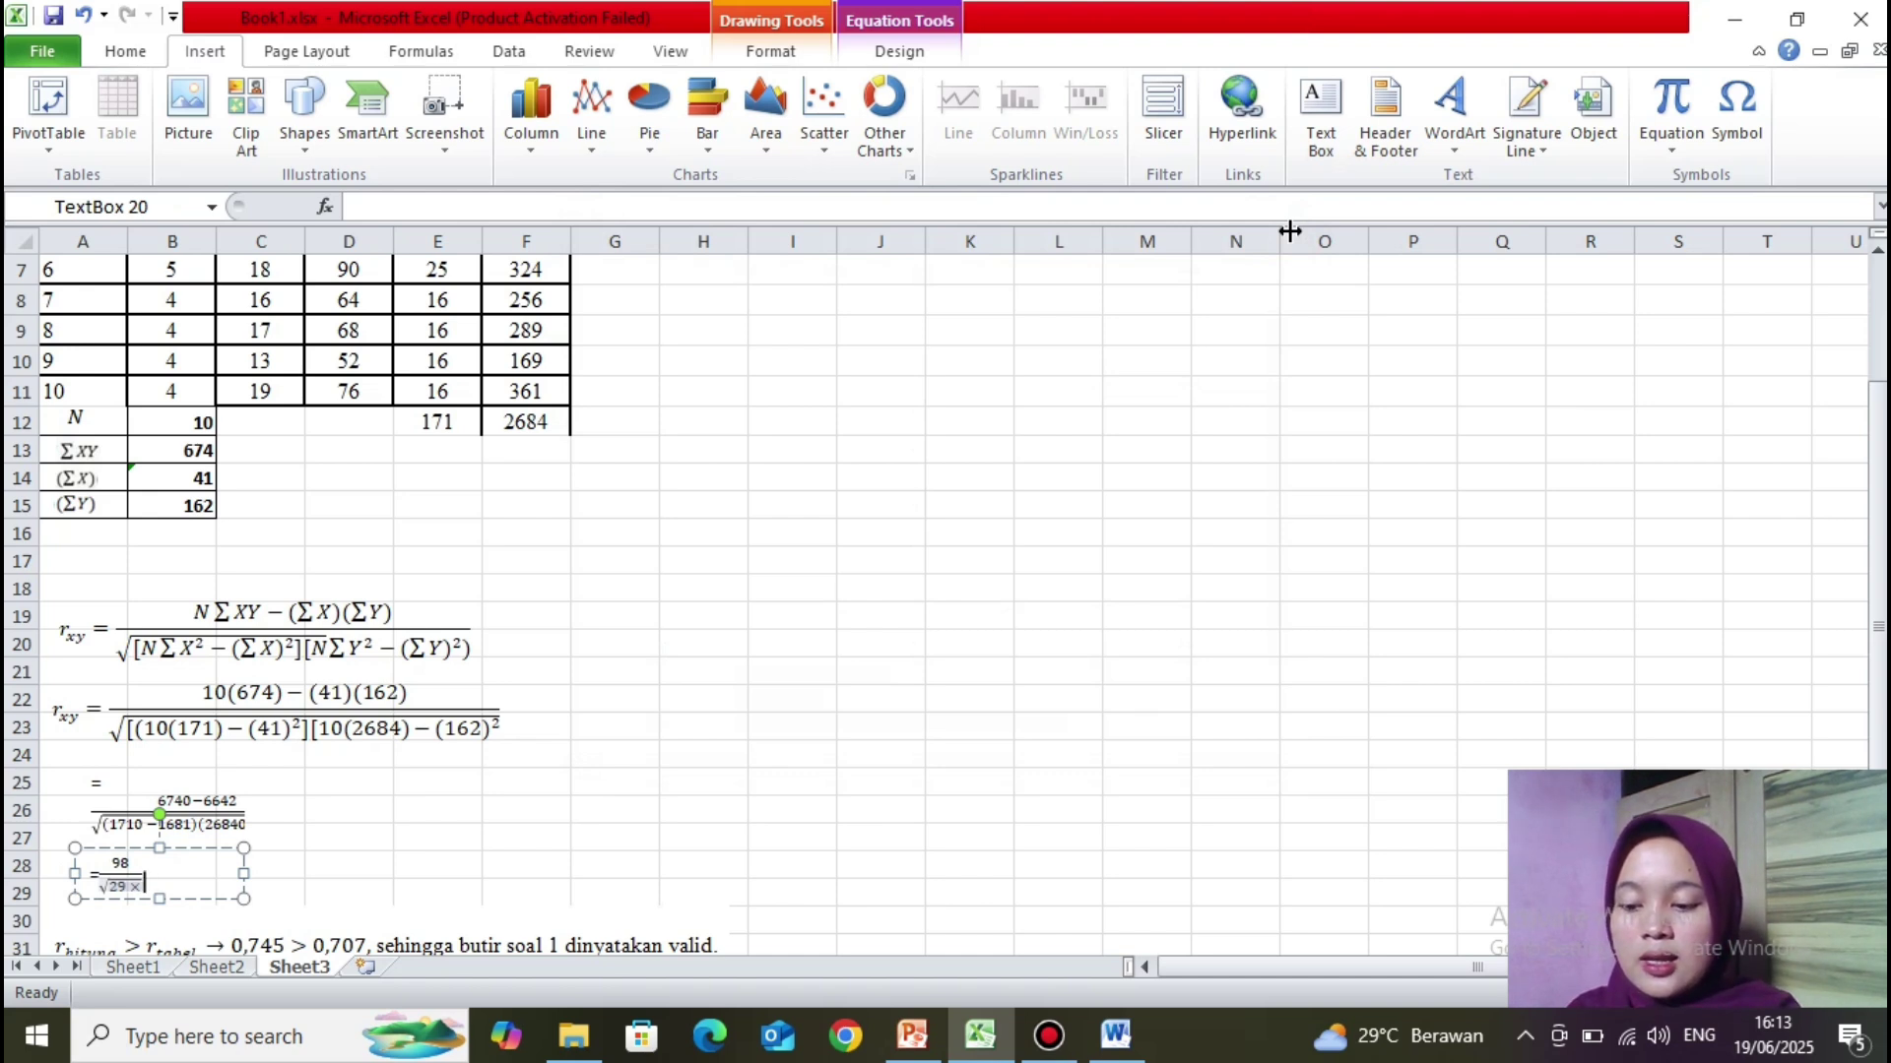
text(9)
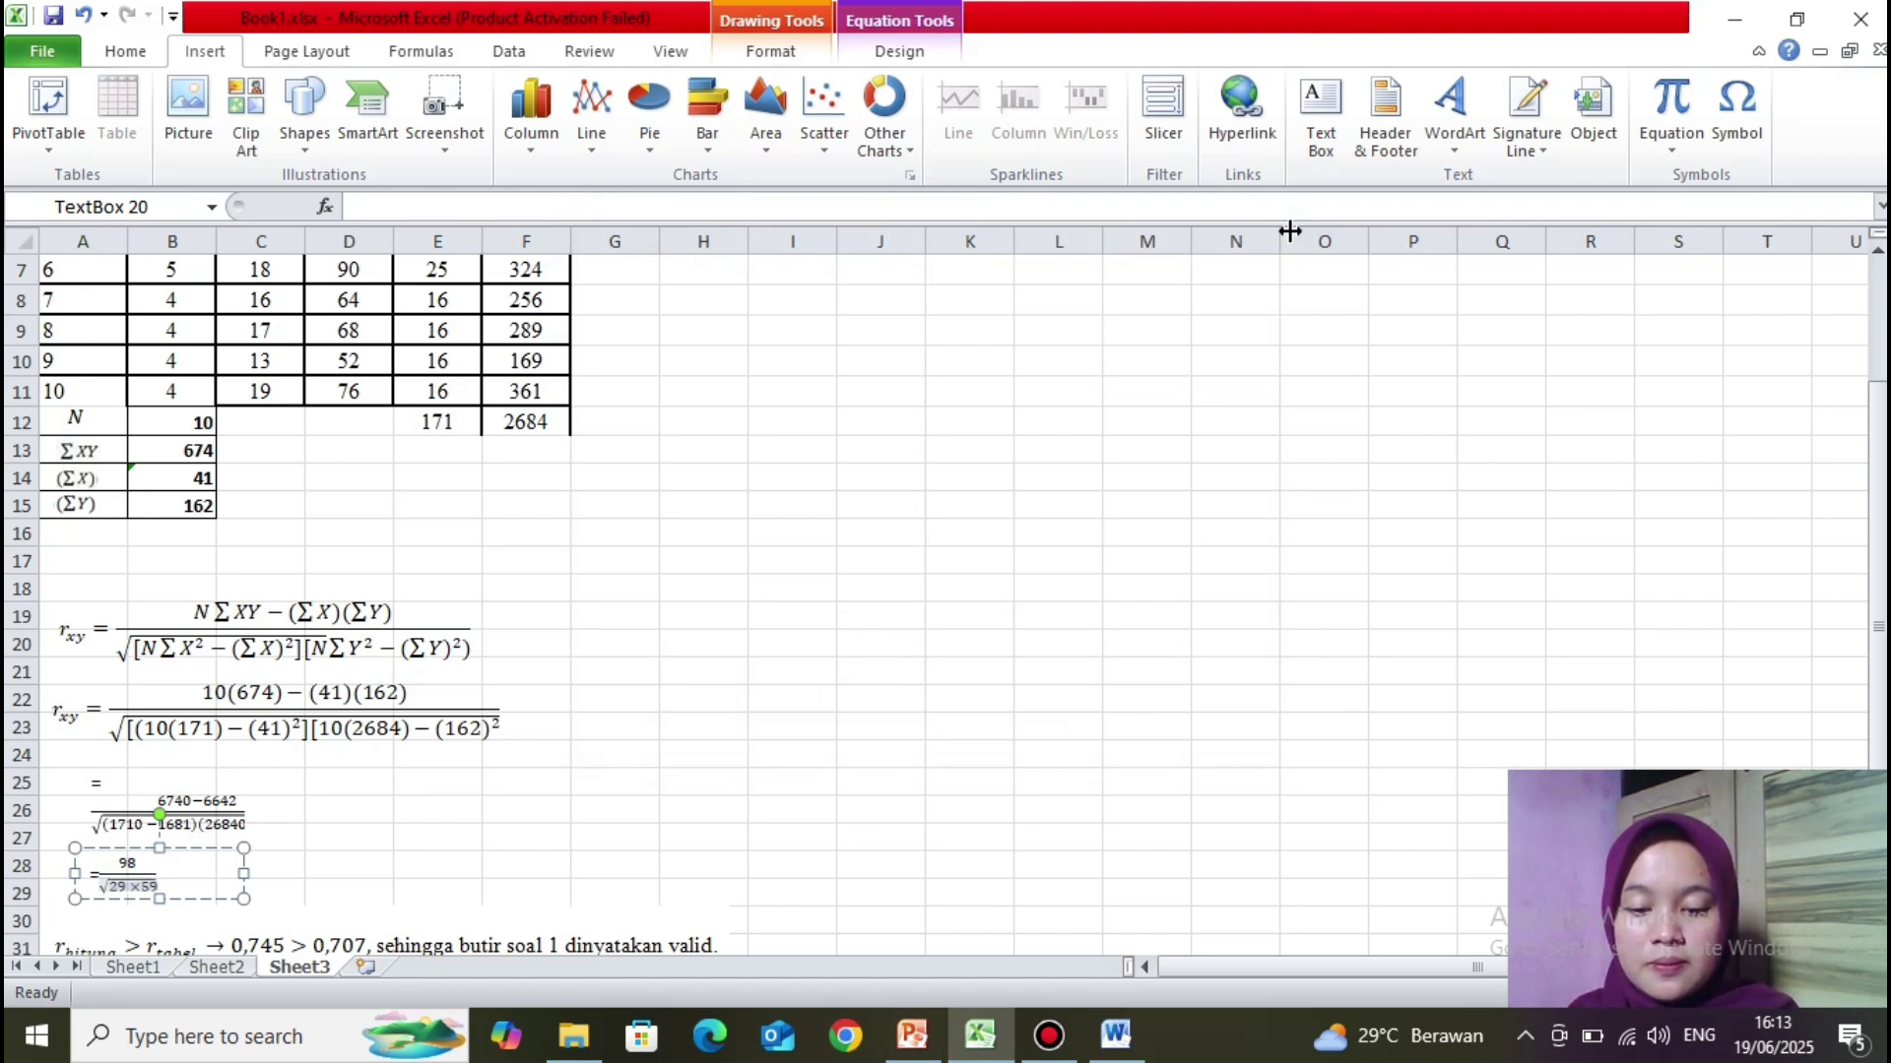
text(6)
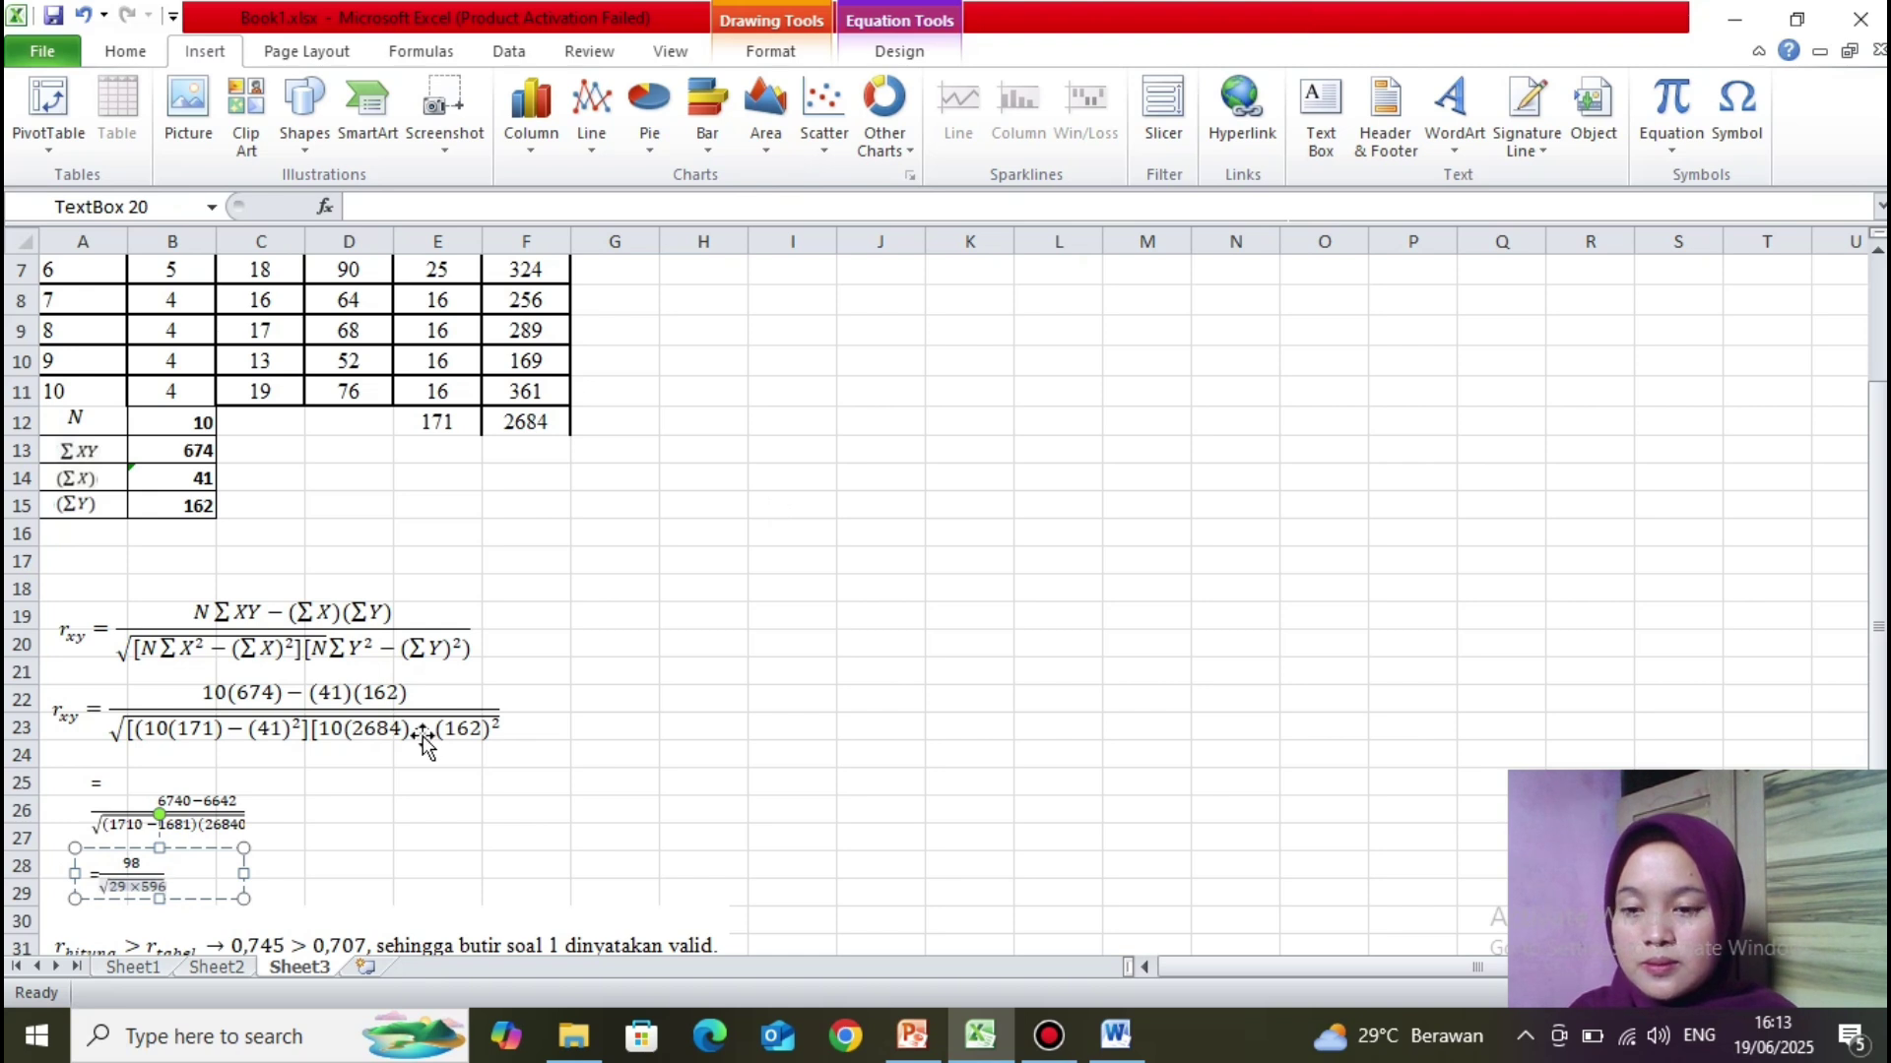
Step: Append = 98/131,5 after the fraction with numerator 98
click(206, 871)
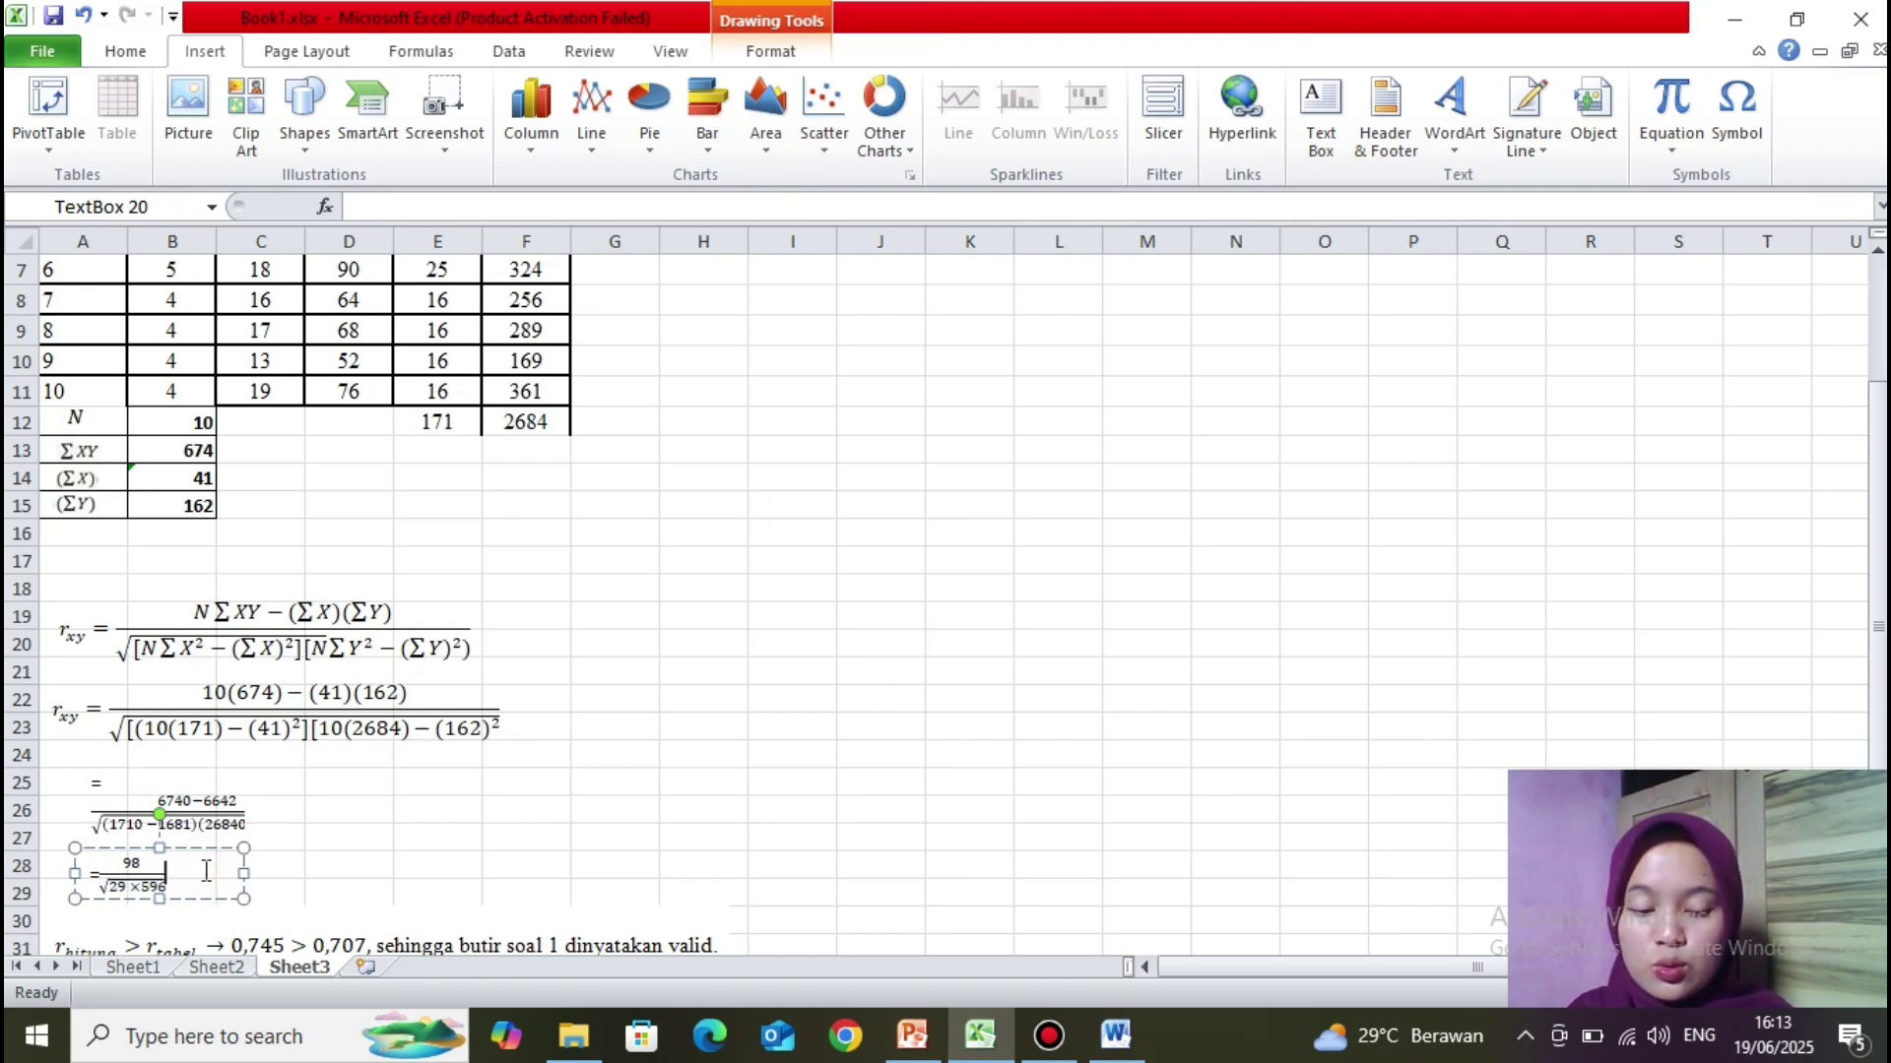
text(=)
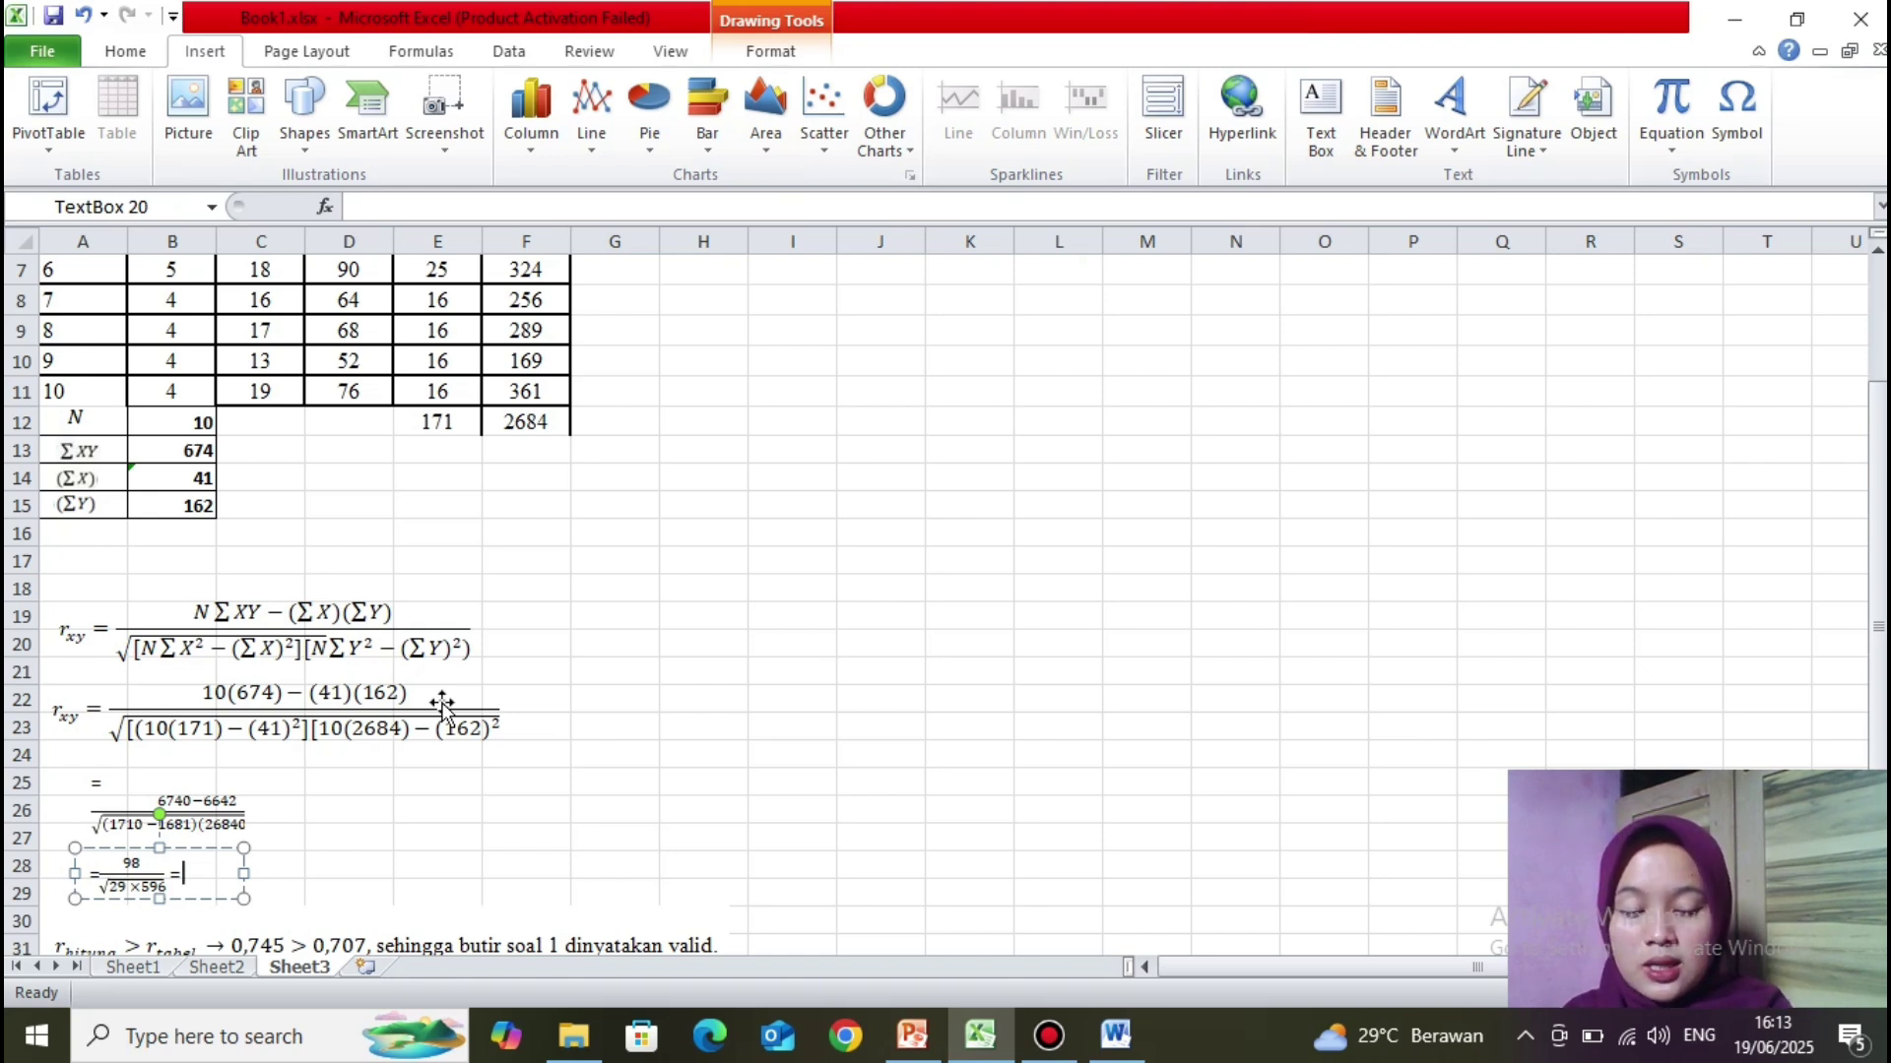
text(98)
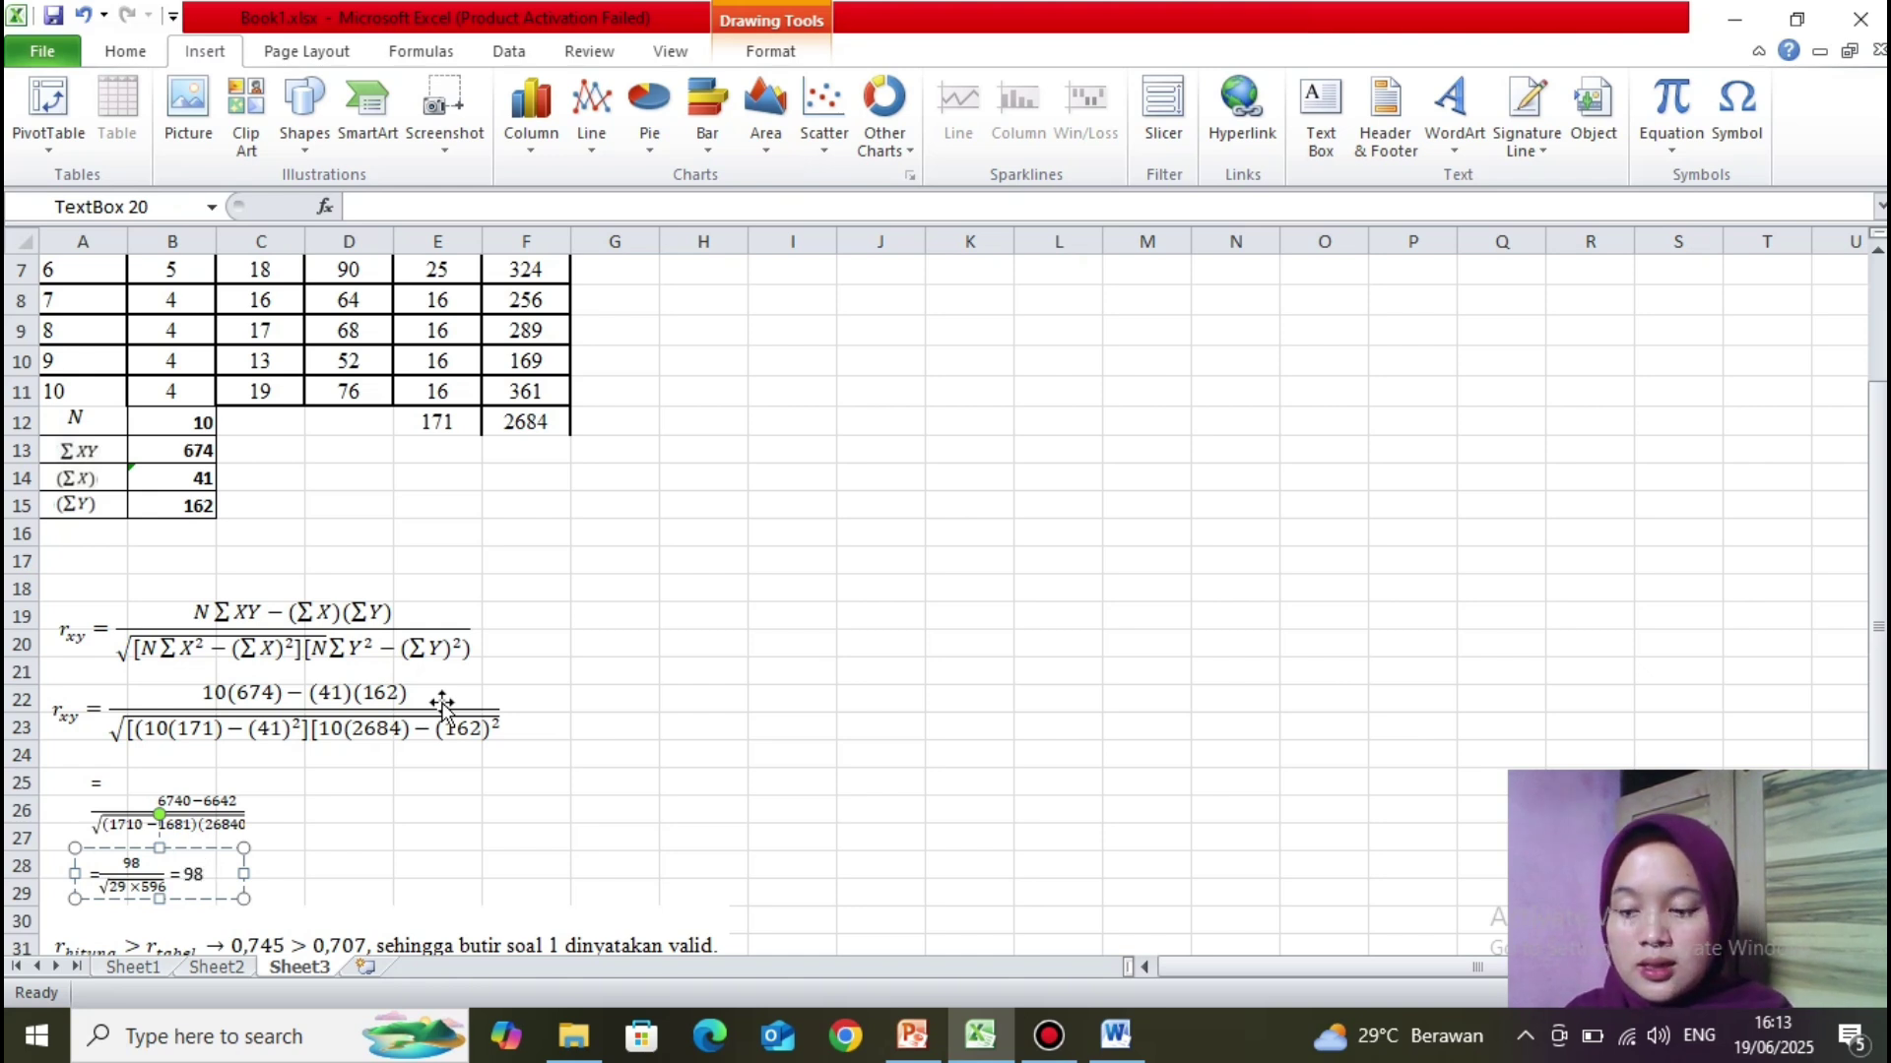
text(/)
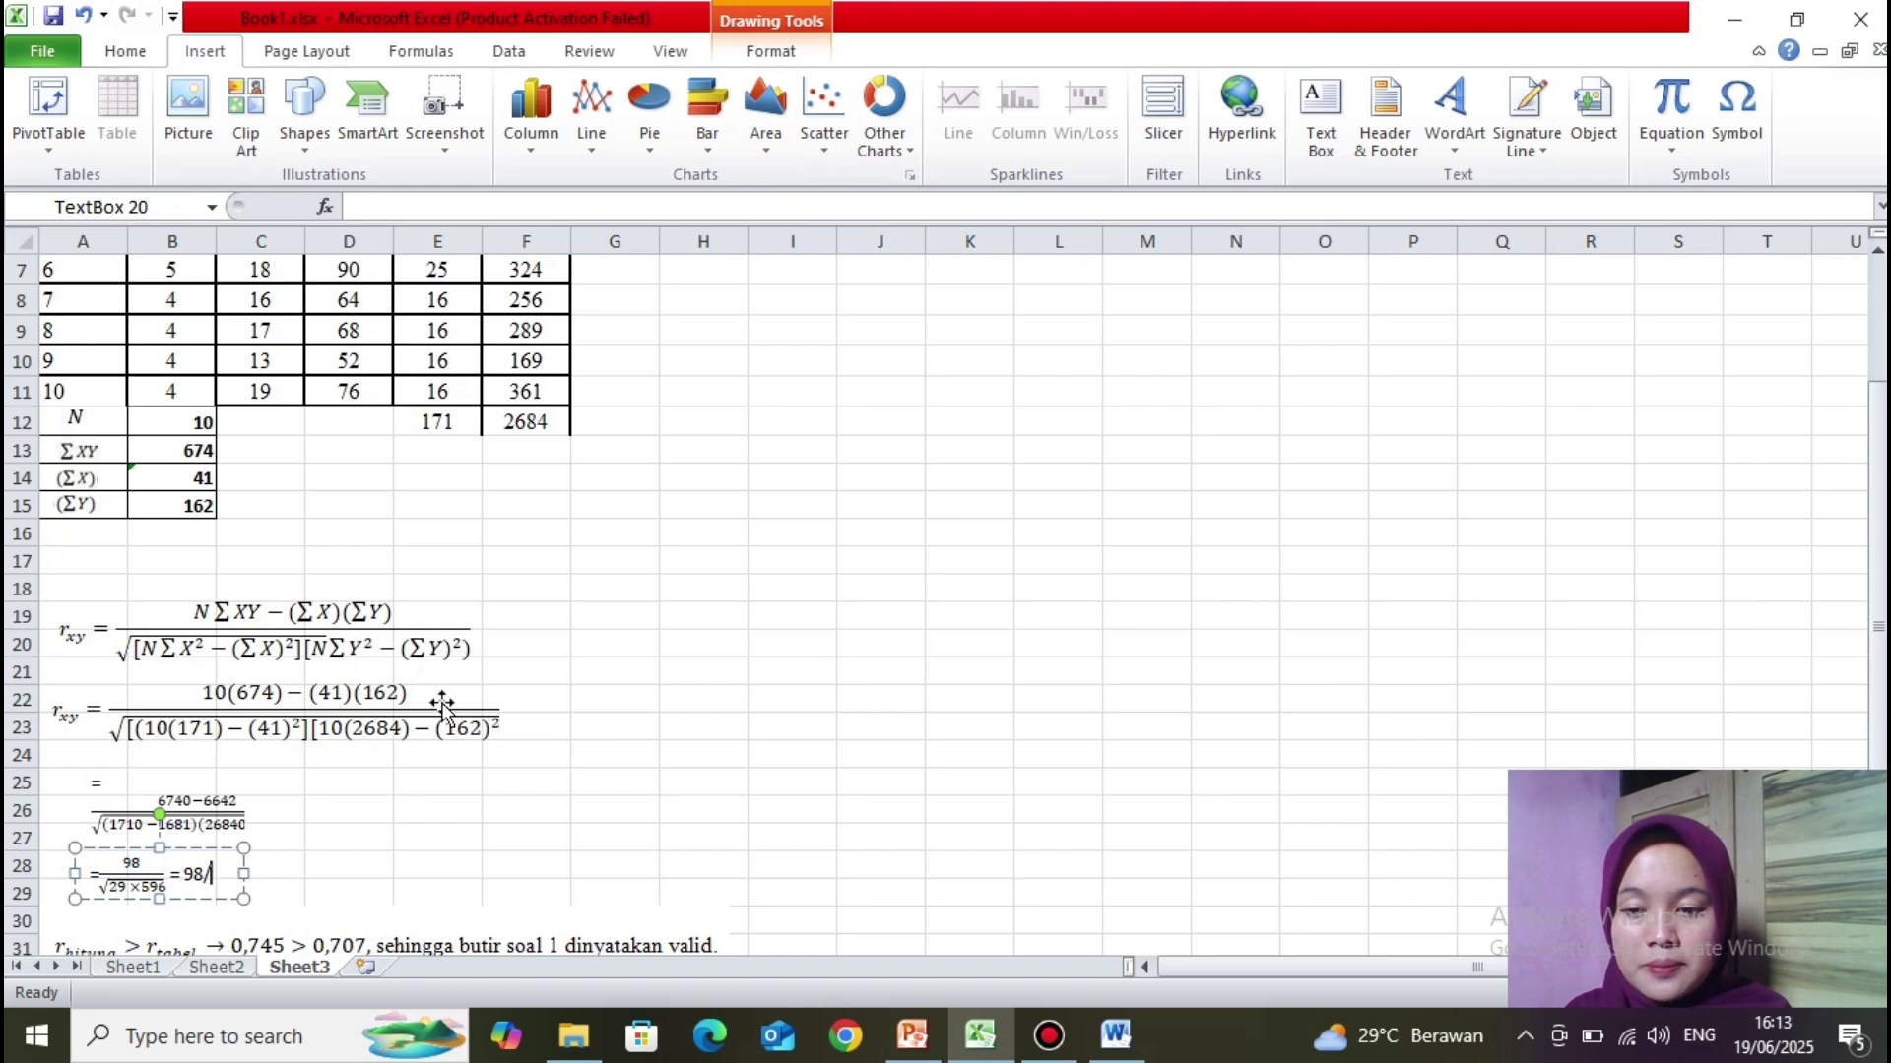
text(1)
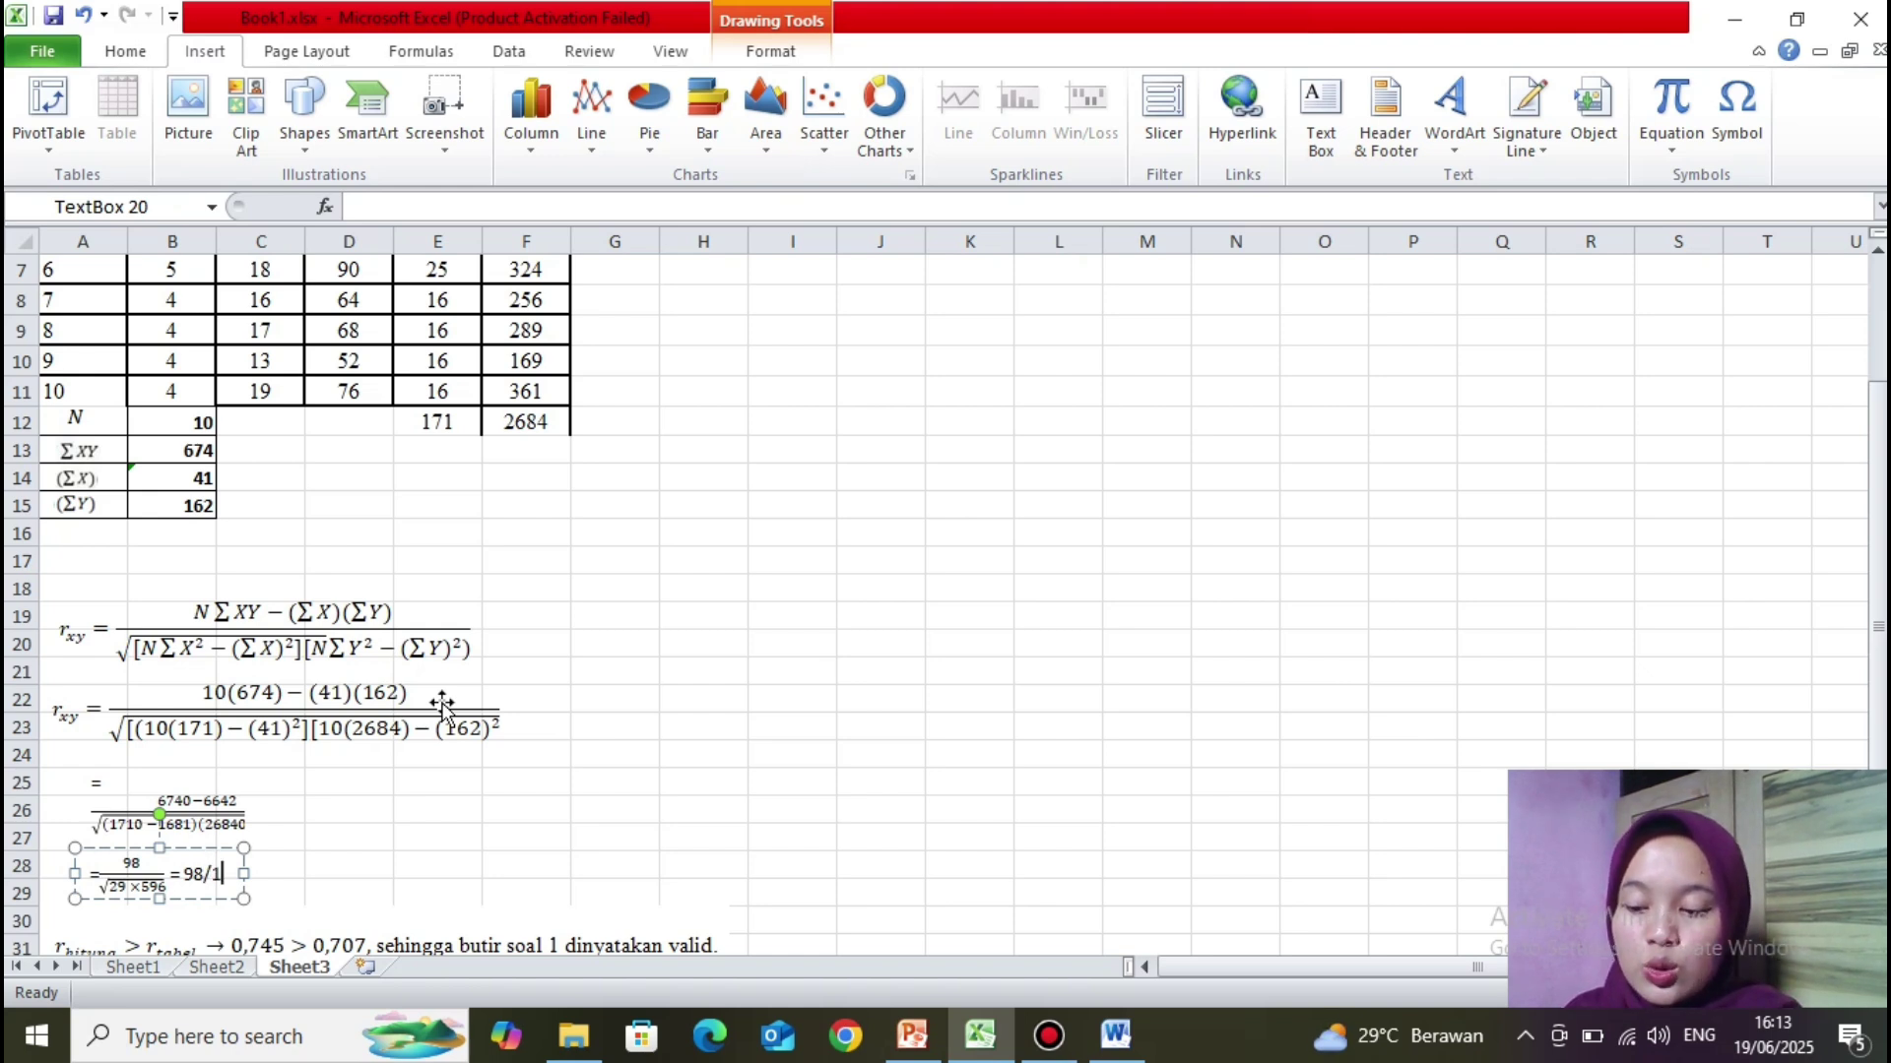
text(31)
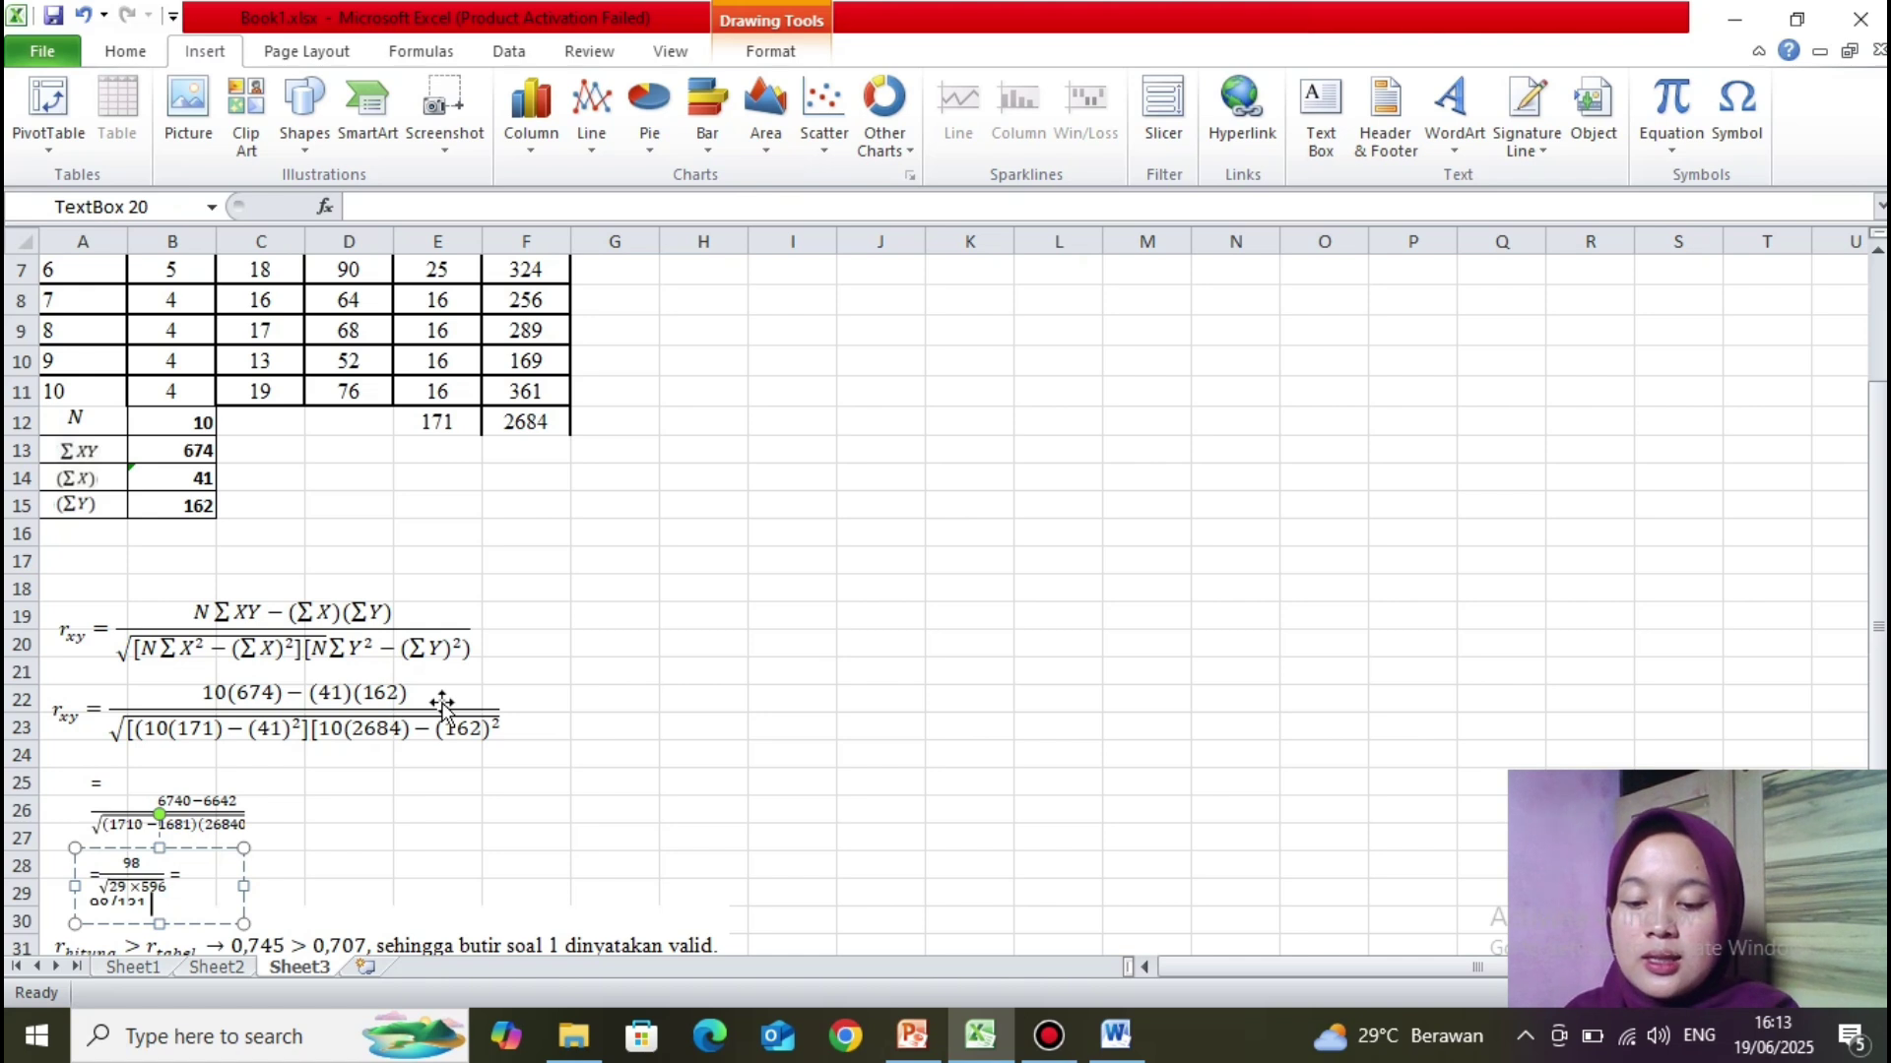
text(,5)
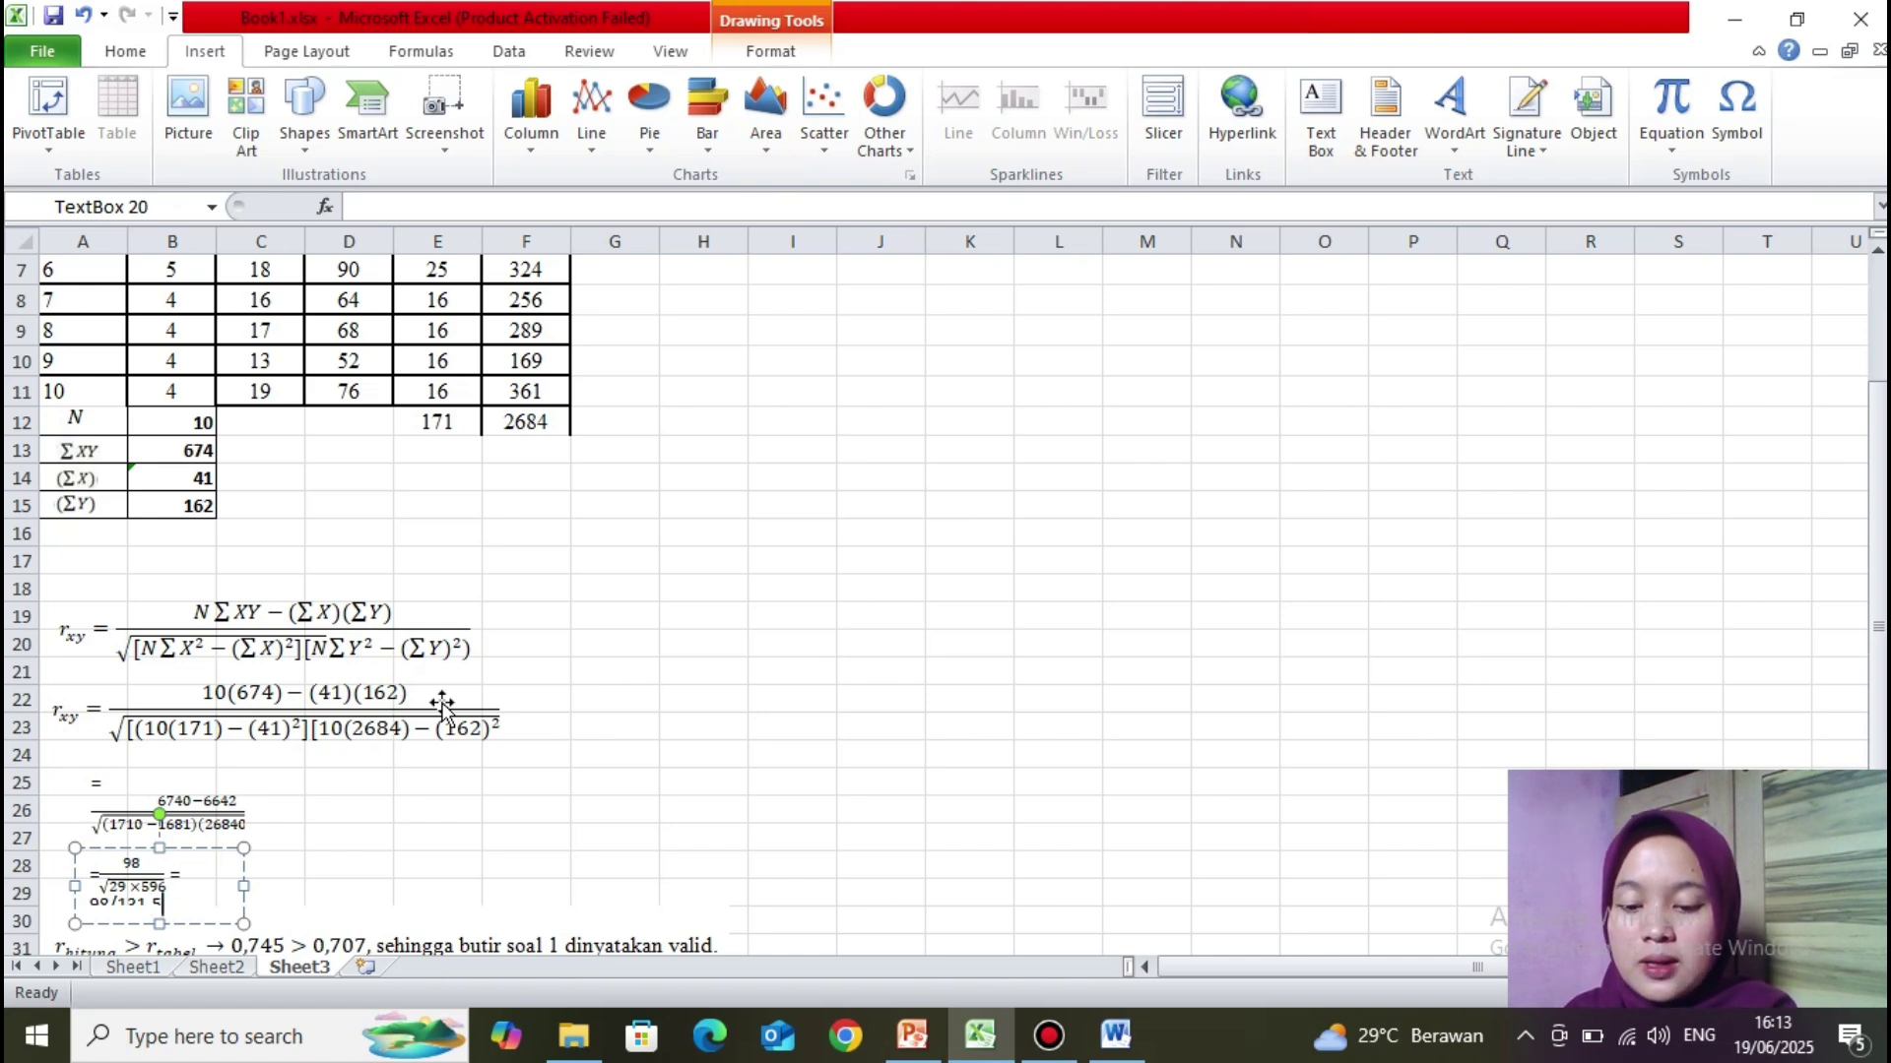
Step: Widen the last equation's text box so it fits on one line, and append the final result = 0,745
drag(245, 922, 389, 900)
click(277, 878)
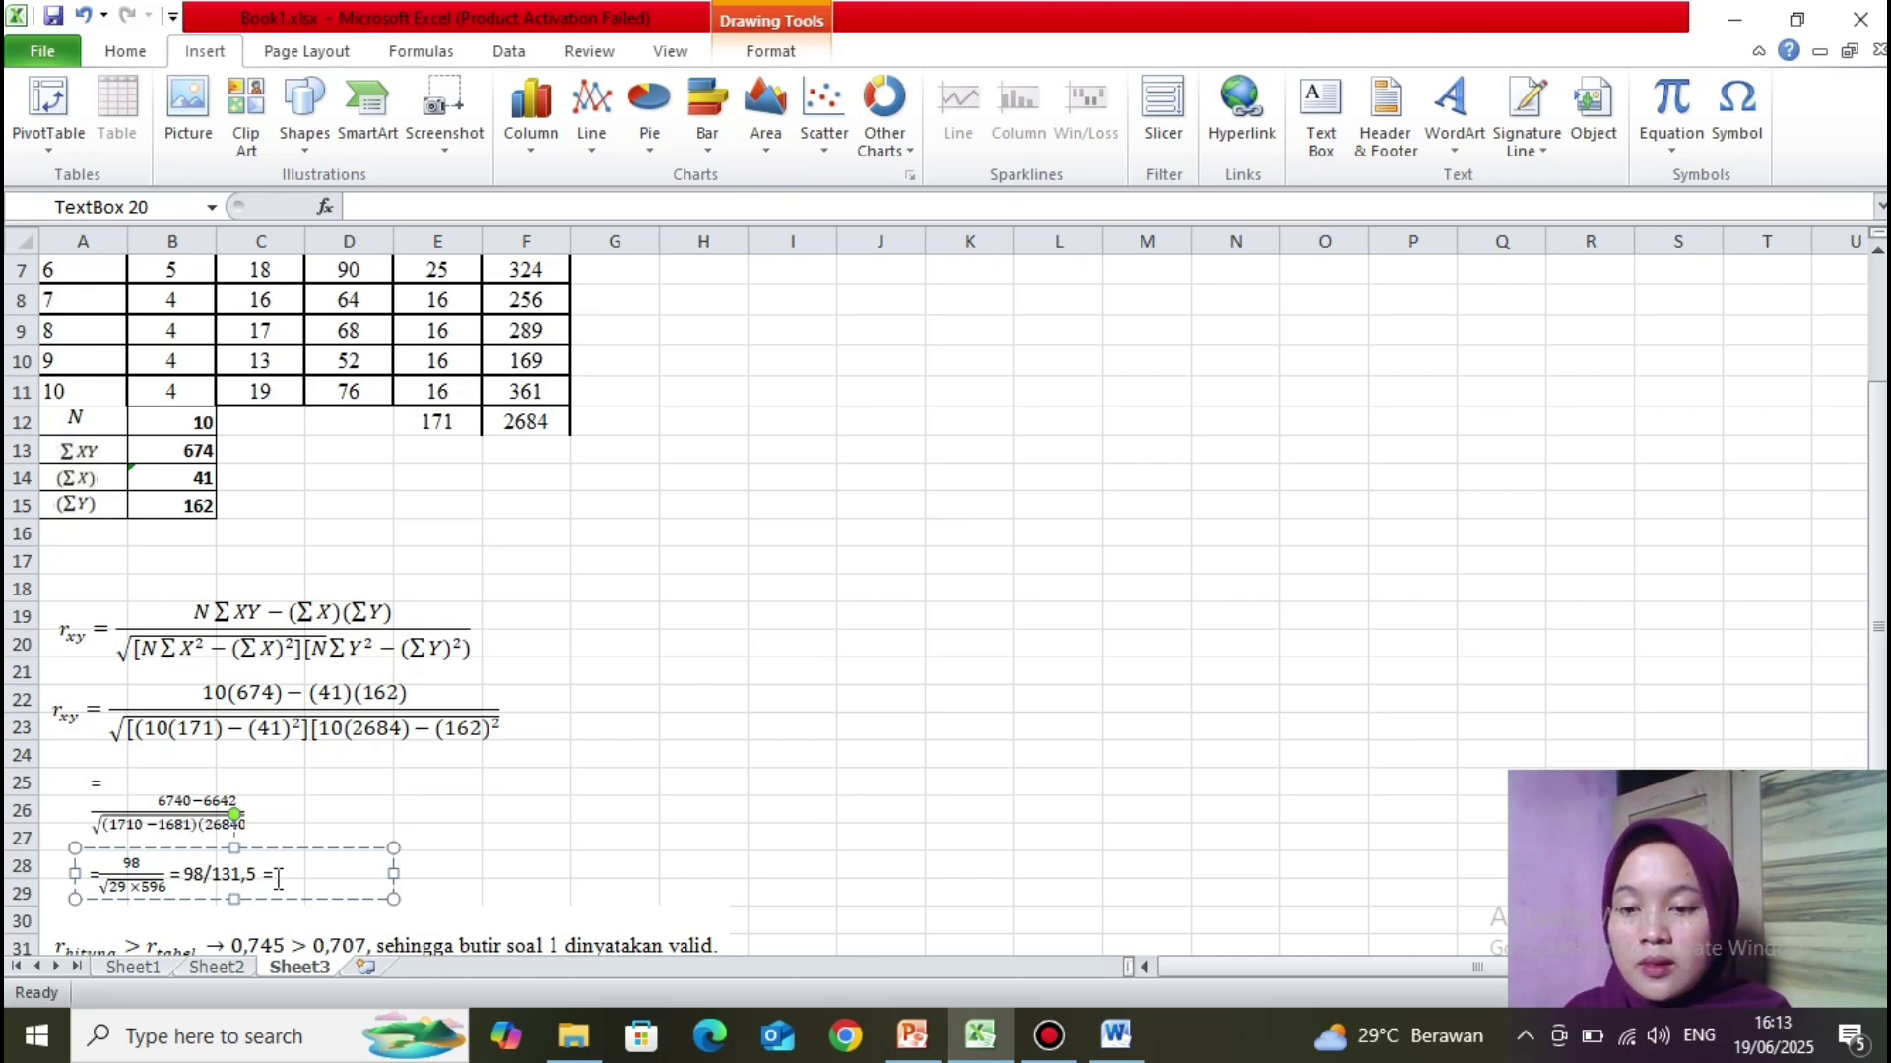
text(=)
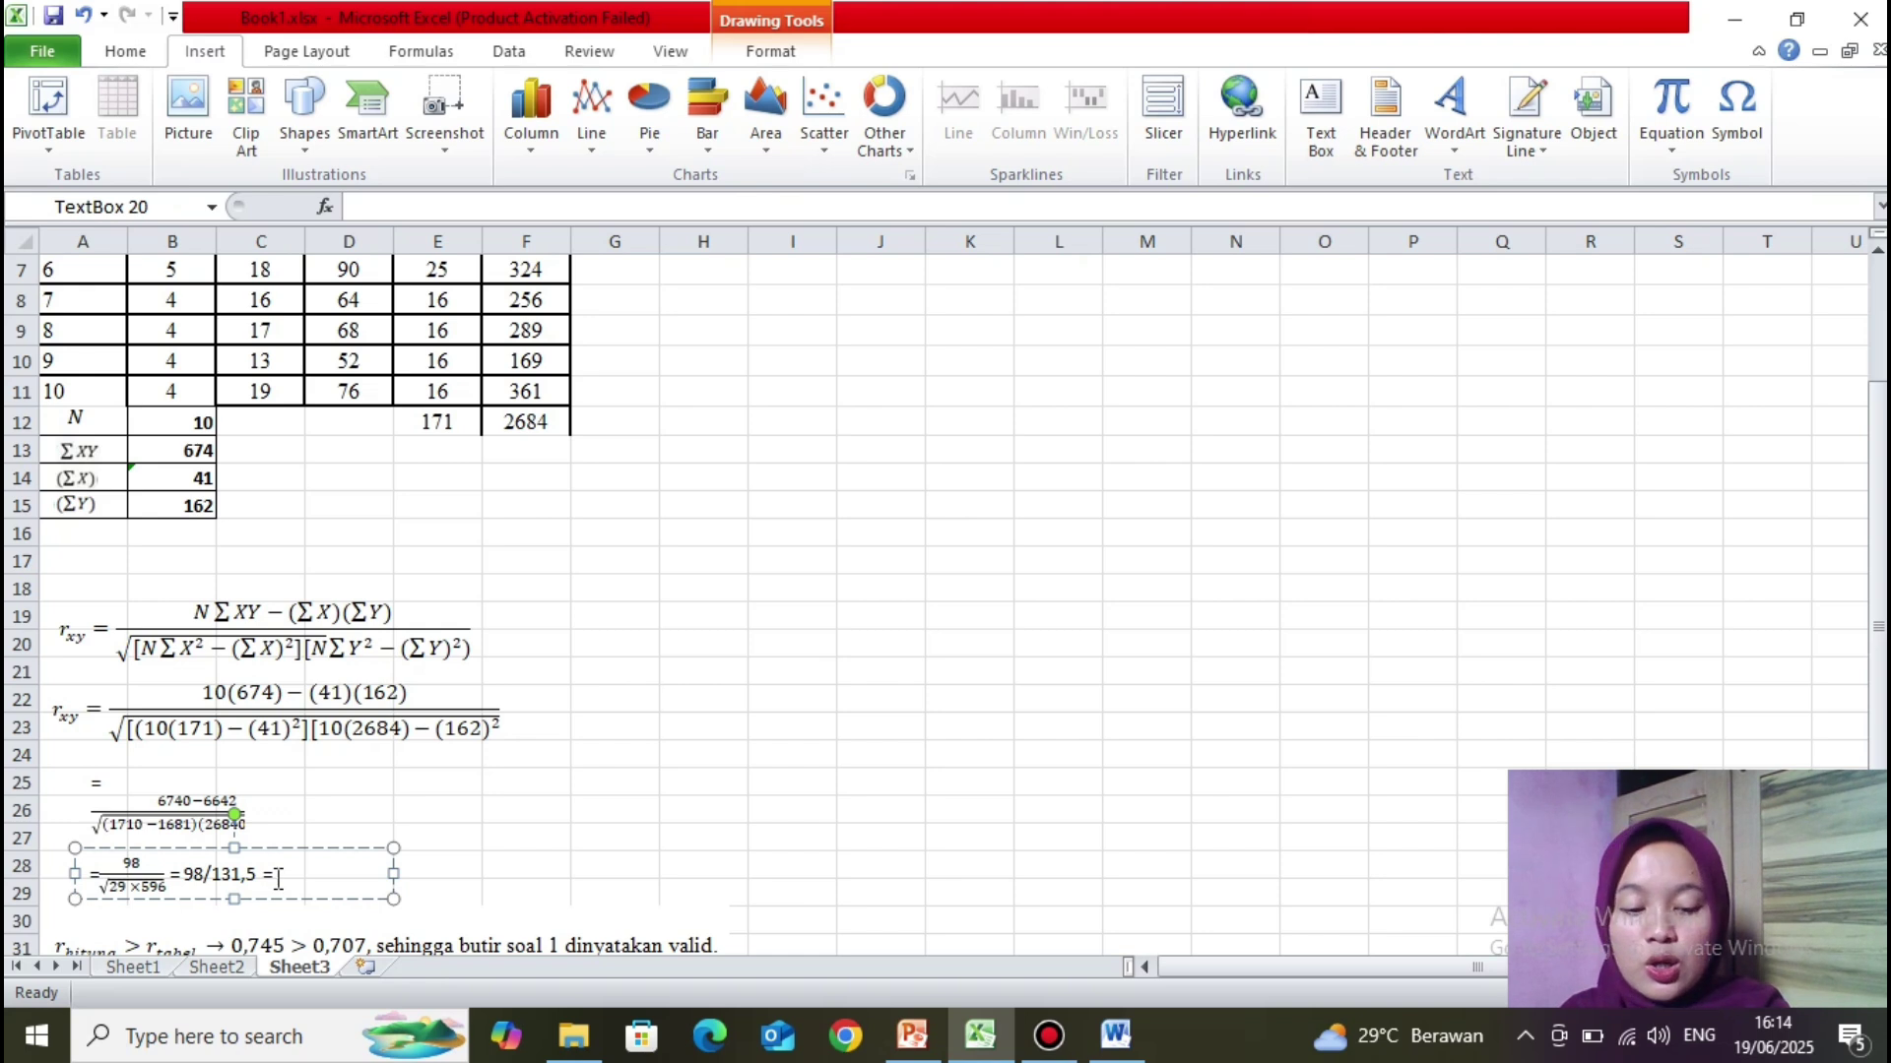
text(0,)
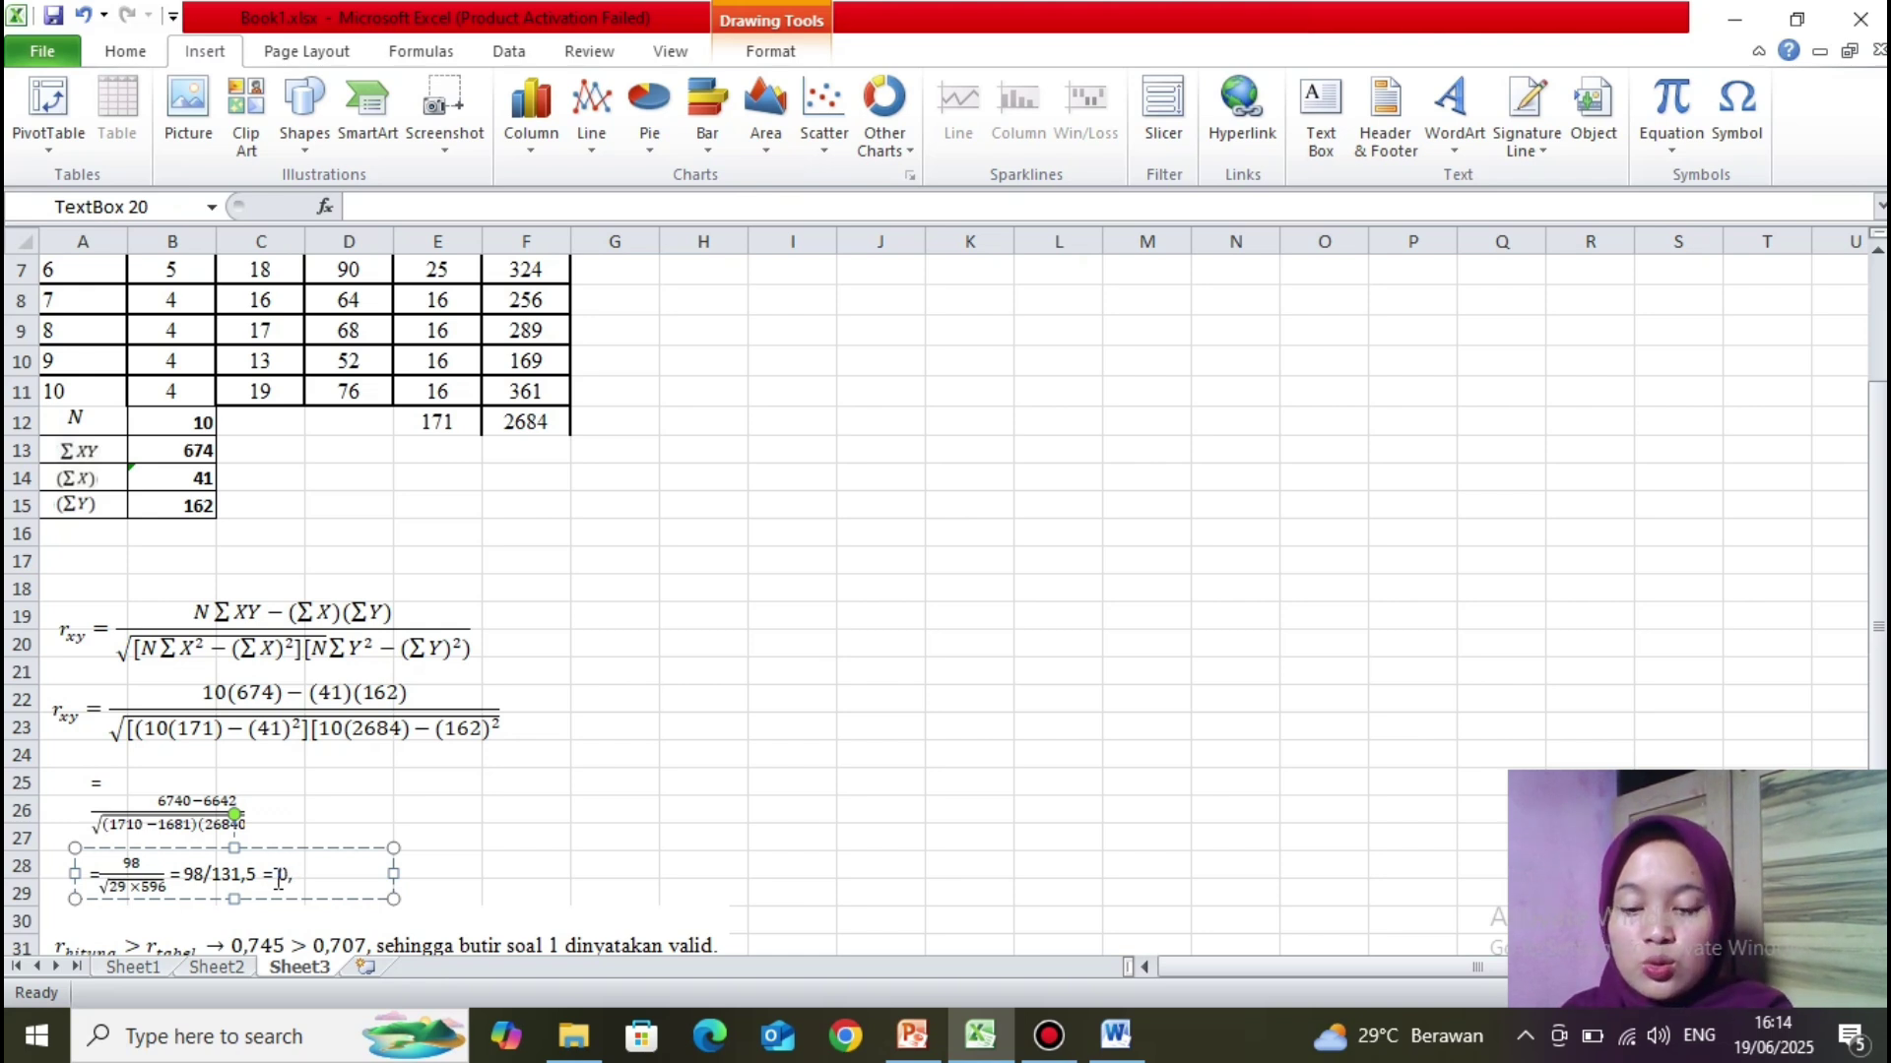
text(745)
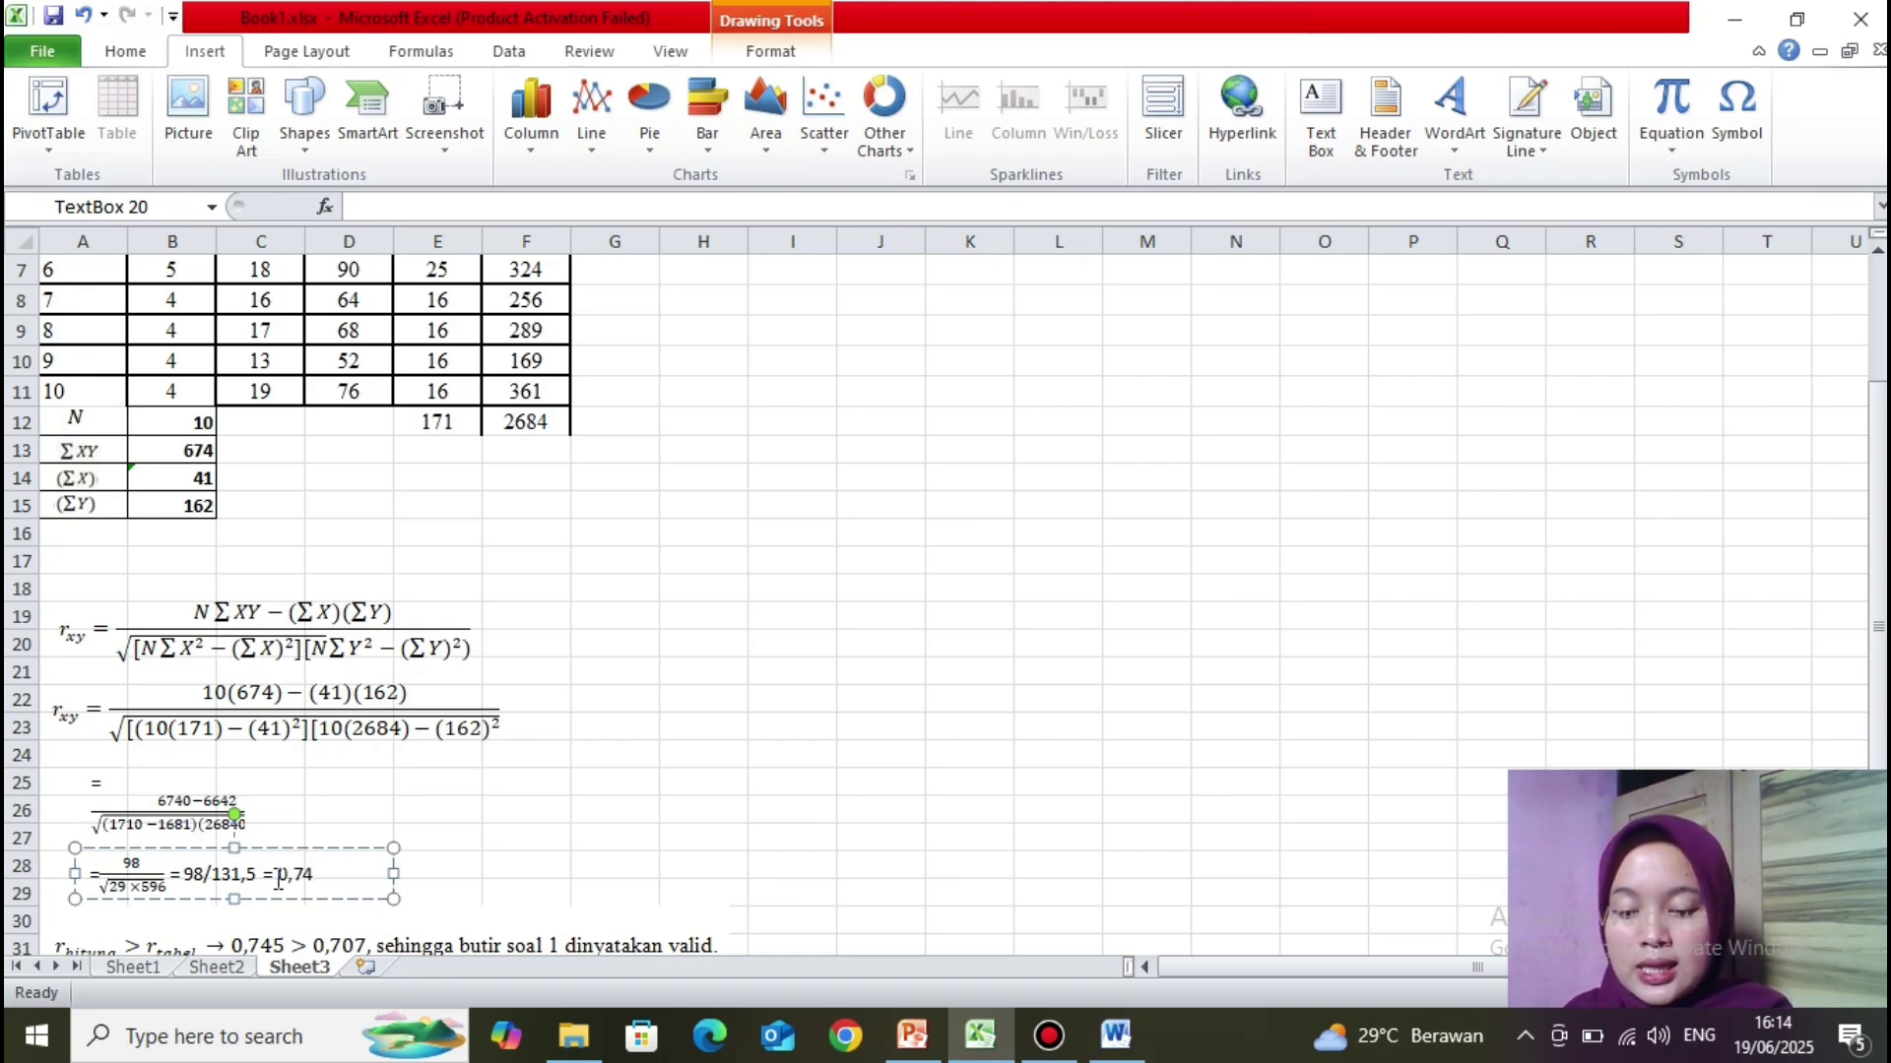
click(1880, 617)
text(5)
drag(1880, 617, 1880, 640)
click(866, 783)
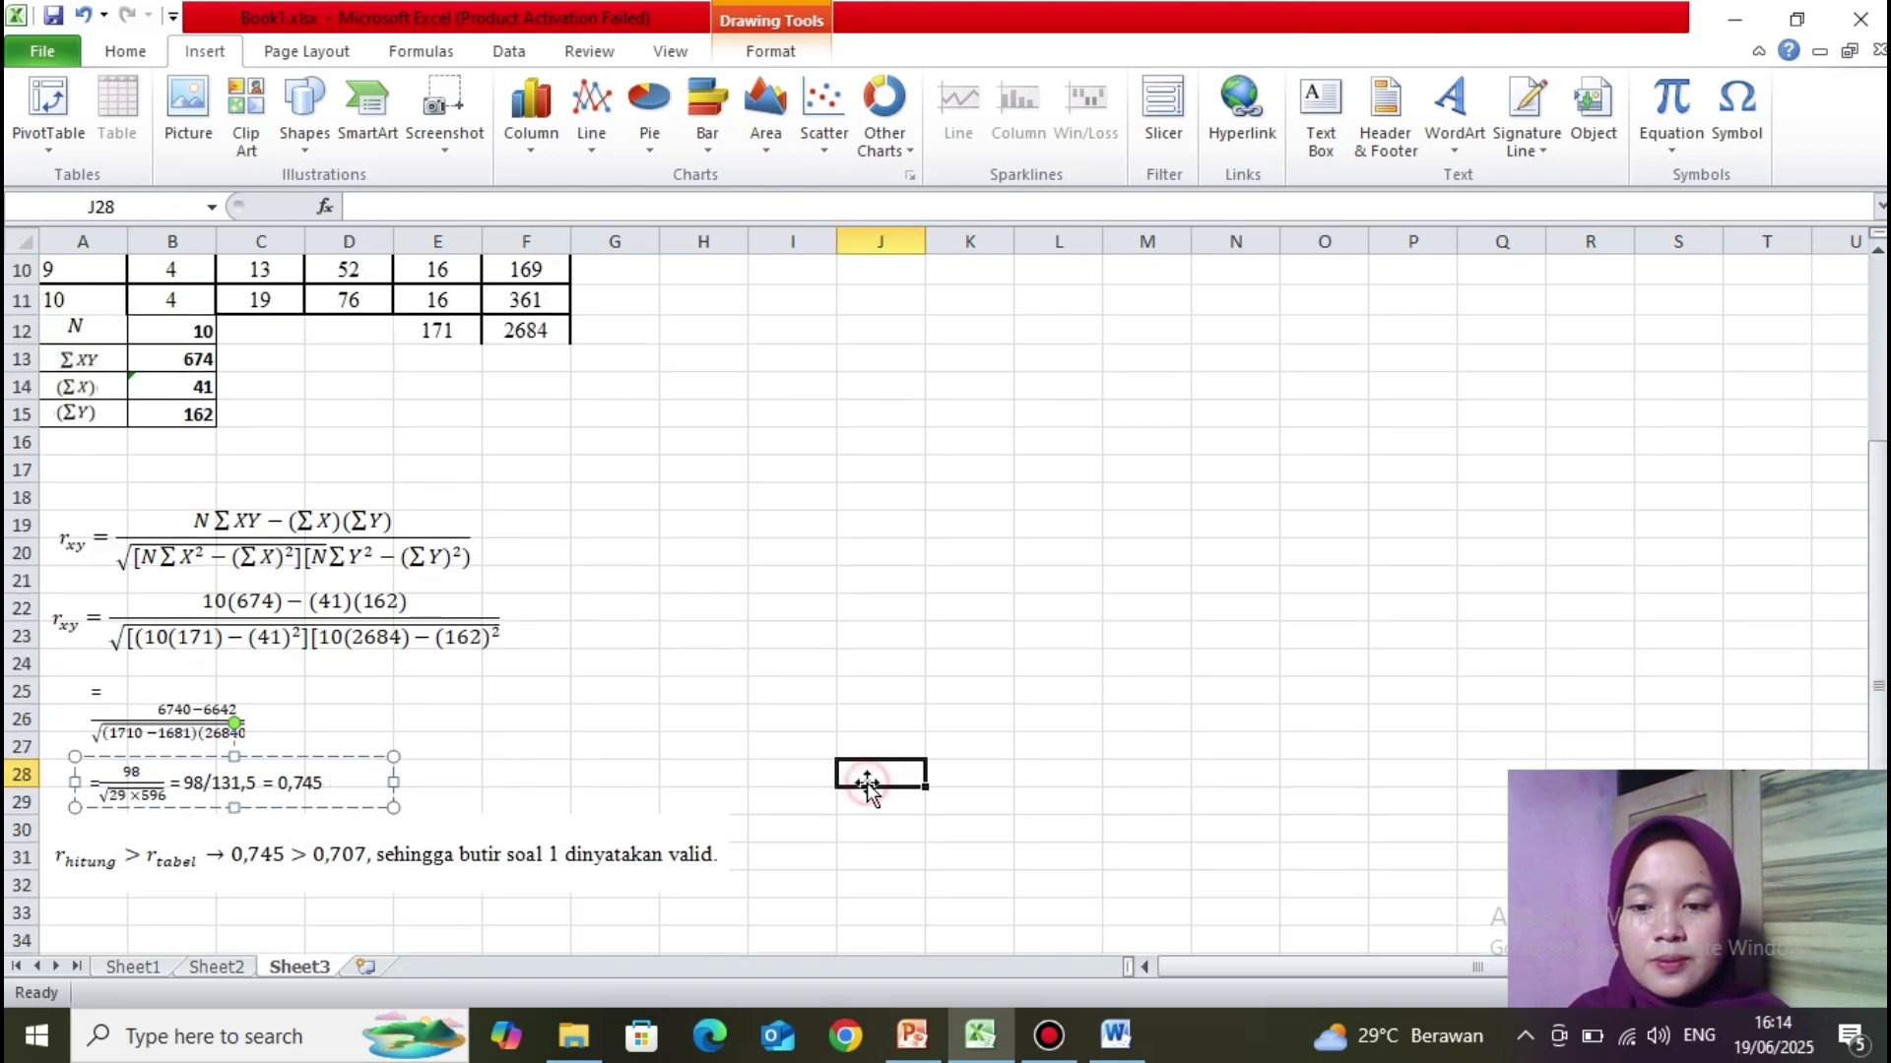